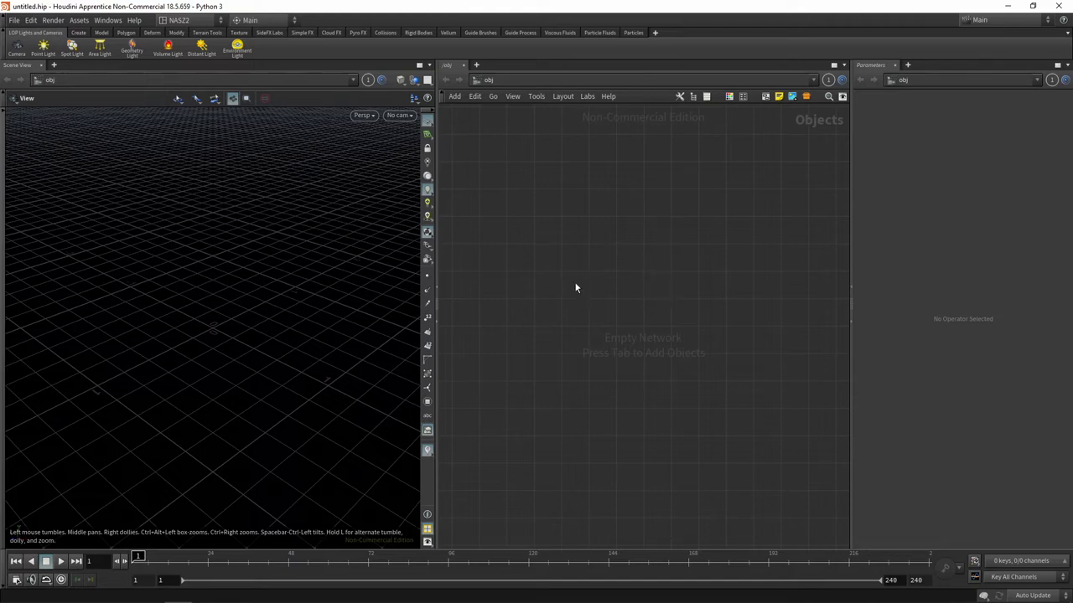
# Create a Geometry object named geo1 and dive inside it
pyautogui.press('Tab')
pyautogui.write('geo')
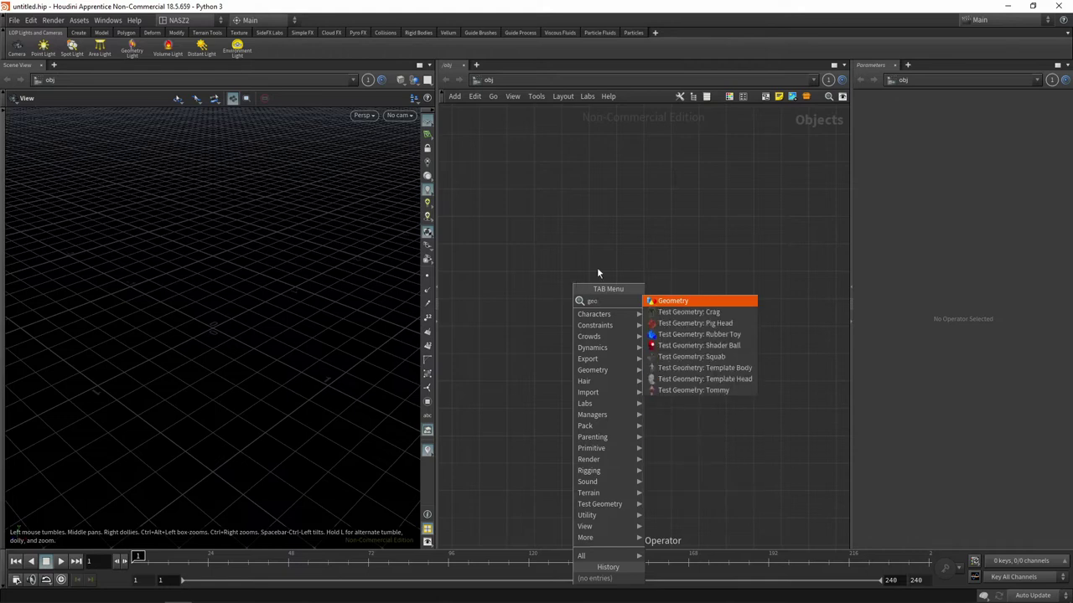
pyautogui.click(698, 302)
pyautogui.click(642, 282)
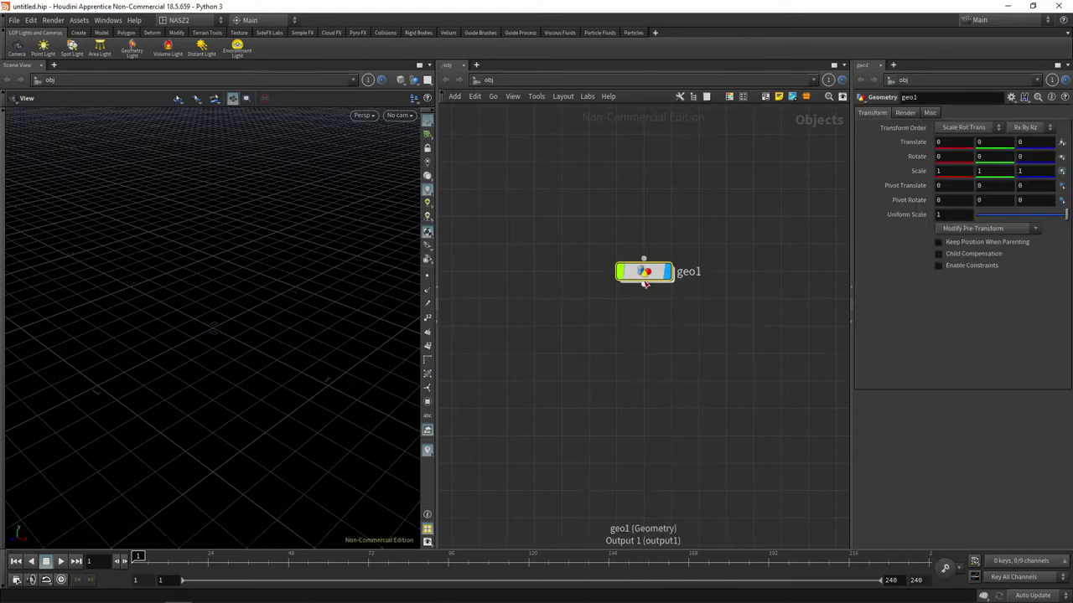
pyautogui.doubleClick(645, 281)
# Add a default Box node, box1, inside geo1
pyautogui.press('Tab')
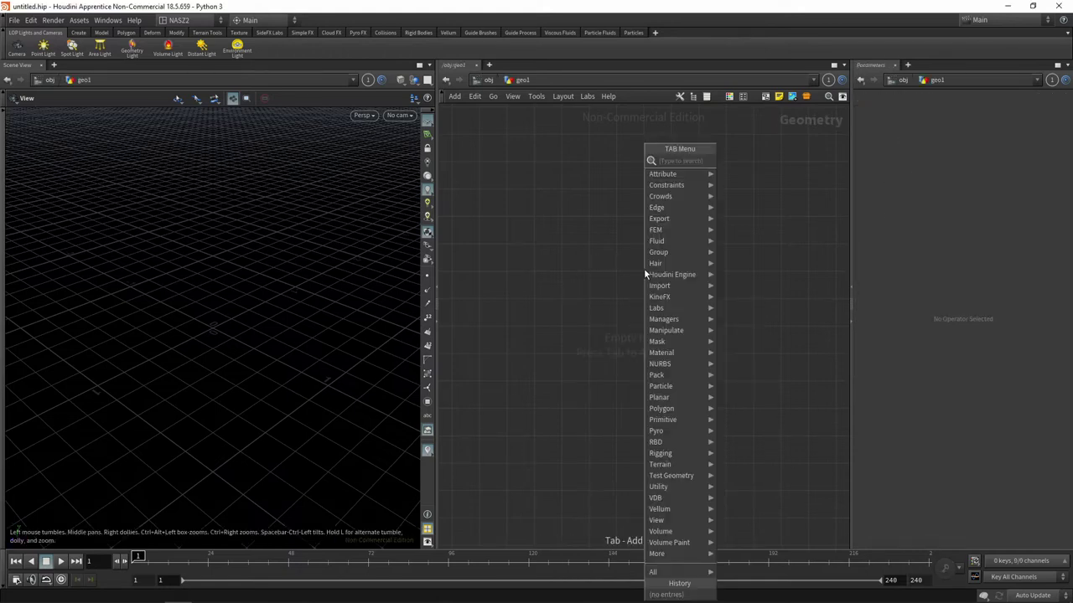
pyautogui.write('box')
pyautogui.press('Return')
pyautogui.click(644, 271)
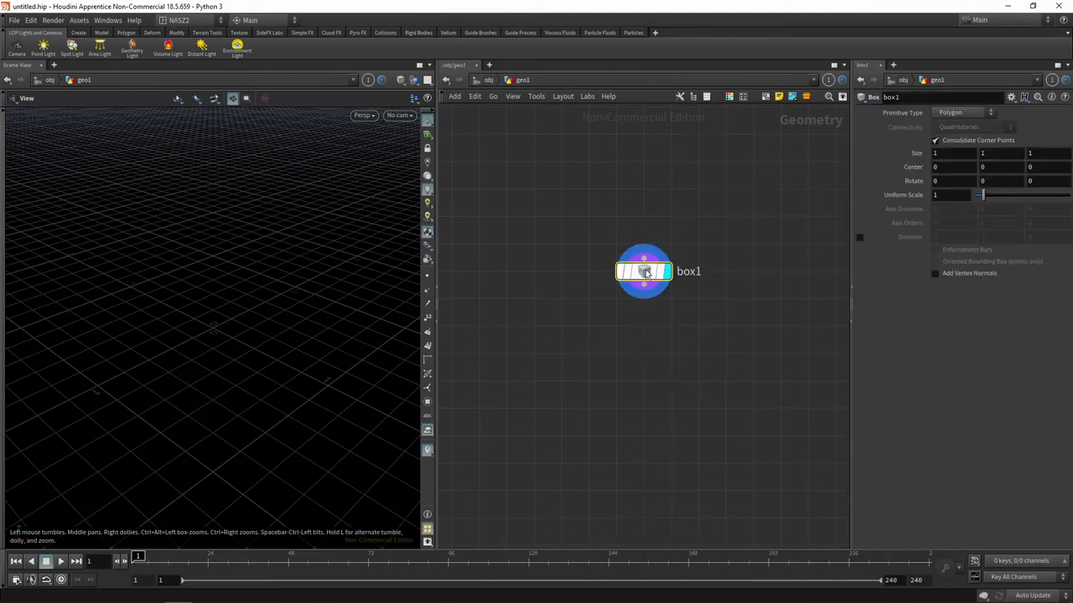
pyautogui.moveTo(273, 330)
pyautogui.mouseDown()
pyautogui.moveTo(250, 281)
pyautogui.moveTo(277, 328)
pyautogui.moveTo(259, 340)
pyautogui.moveTo(240, 324)
pyautogui.mouseUp()
pyautogui.scroll(5, 218, 318)
pyautogui.scroll(-1, 214, 317)
pyautogui.scroll(-3, 206, 313)
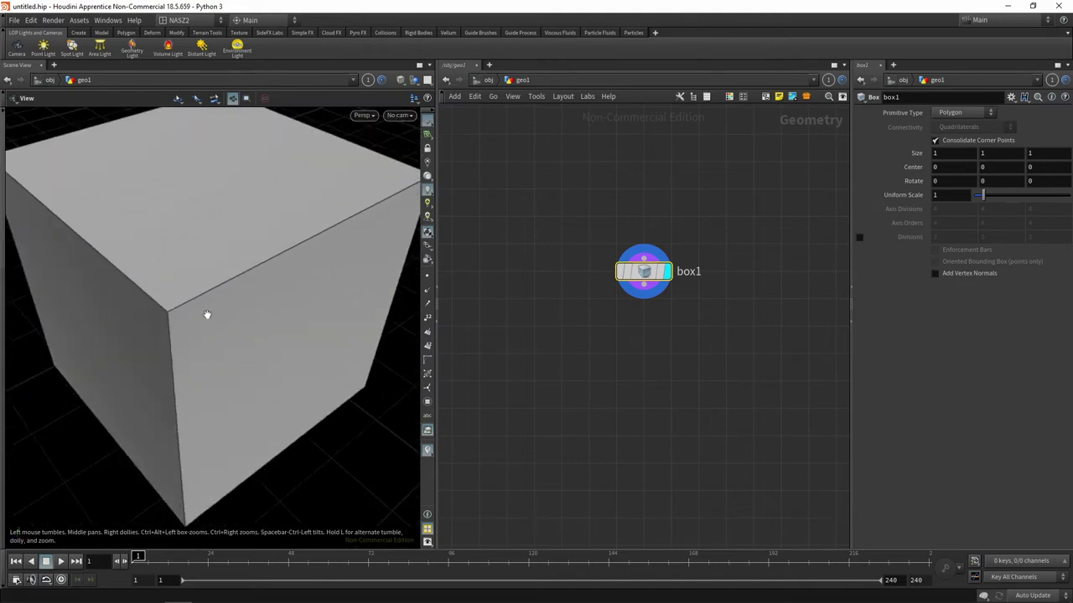
pyautogui.scroll(-3, 215, 313)
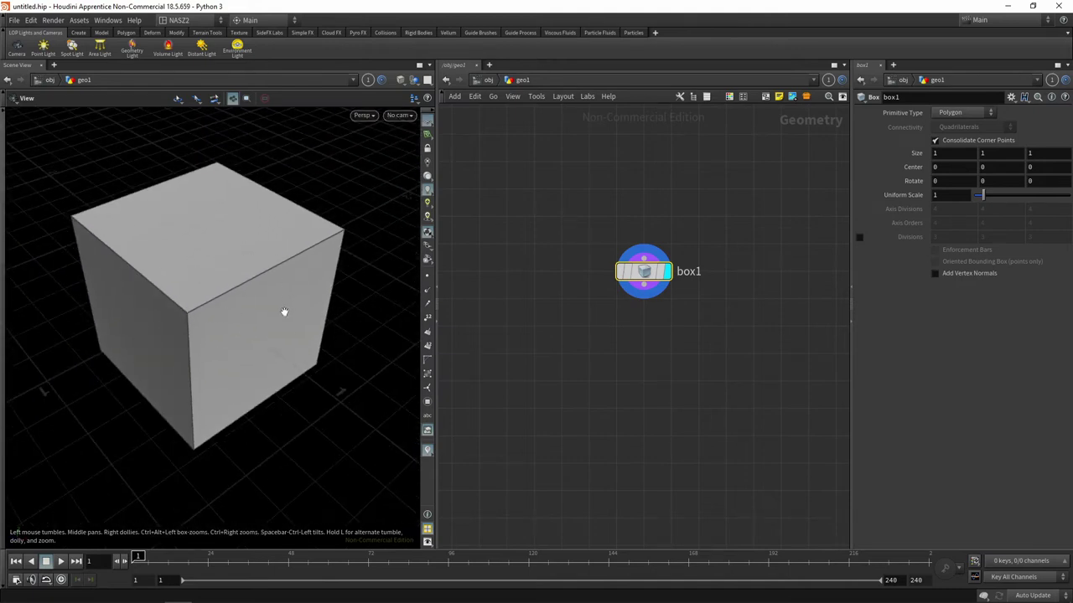
pyautogui.moveTo(283, 313)
pyautogui.mouseDown()
pyautogui.moveTo(282, 297)
pyautogui.moveTo(184, 266)
pyautogui.mouseUp()
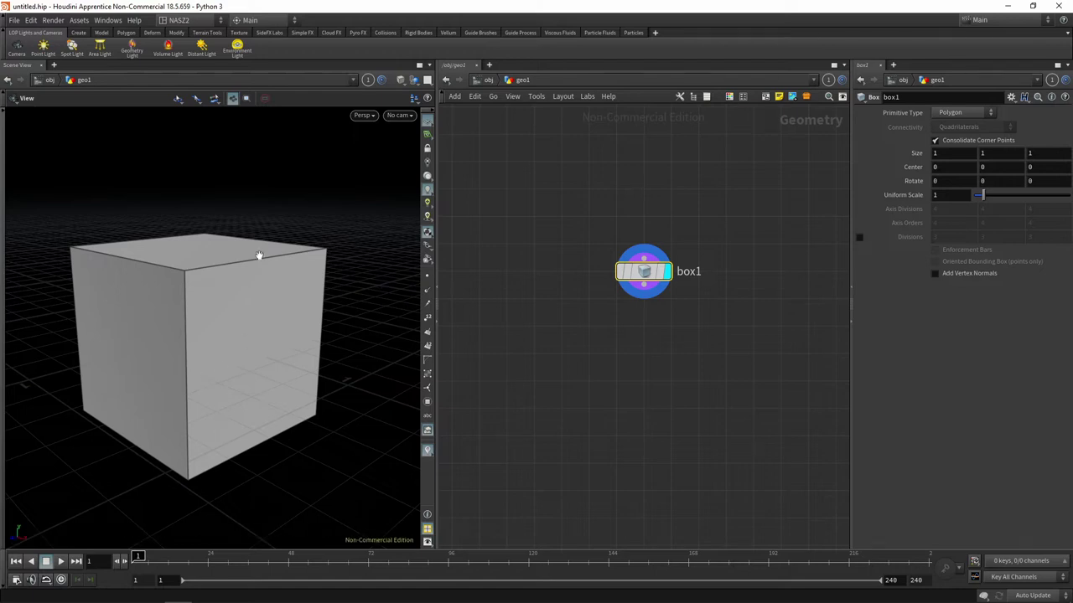
pyautogui.click(403, 83)
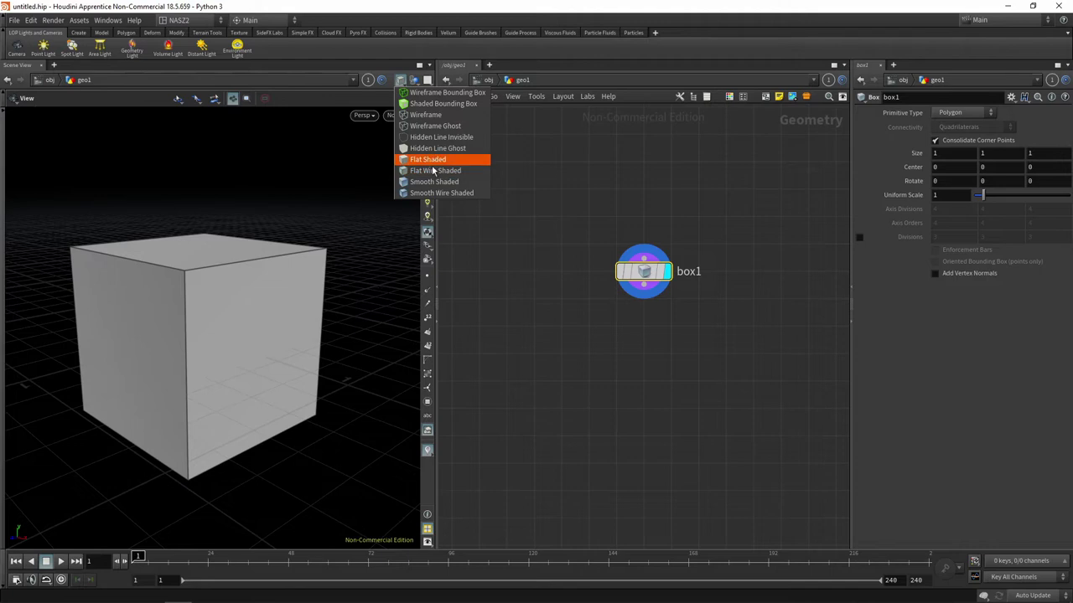
pyautogui.click(298, 202)
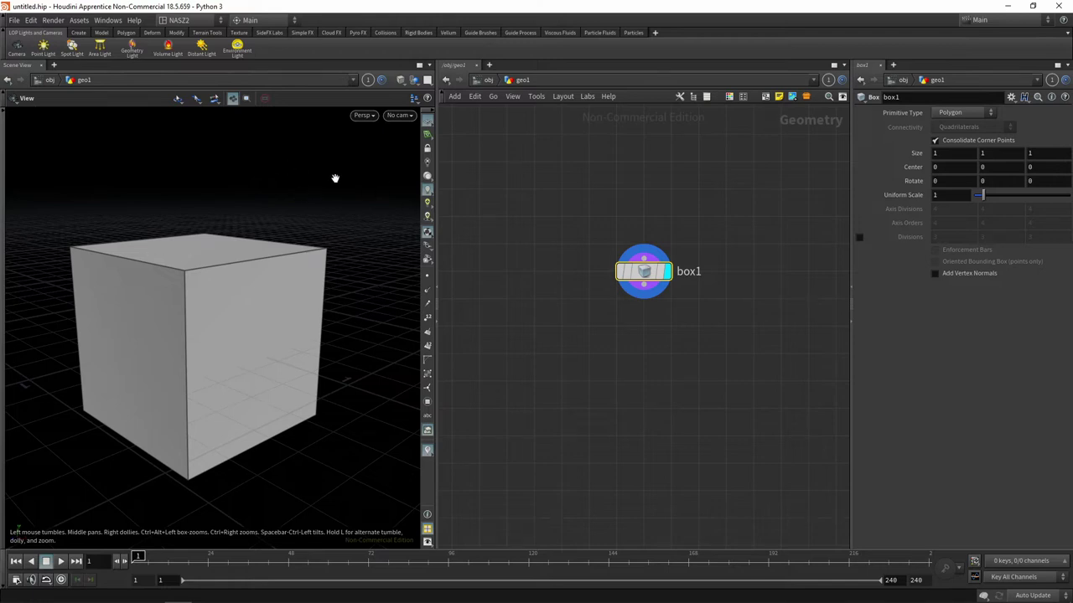
# In Display Options > Geometry, set Wire Width to 2.3 and Wire Blend to 1
pyautogui.press('d')
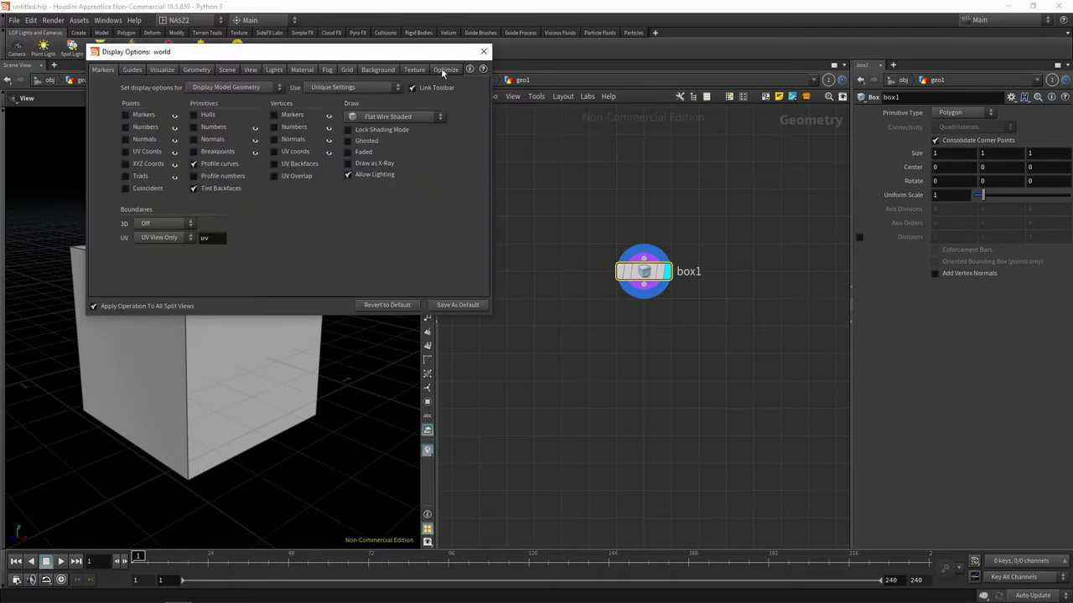
pyautogui.click(206, 71)
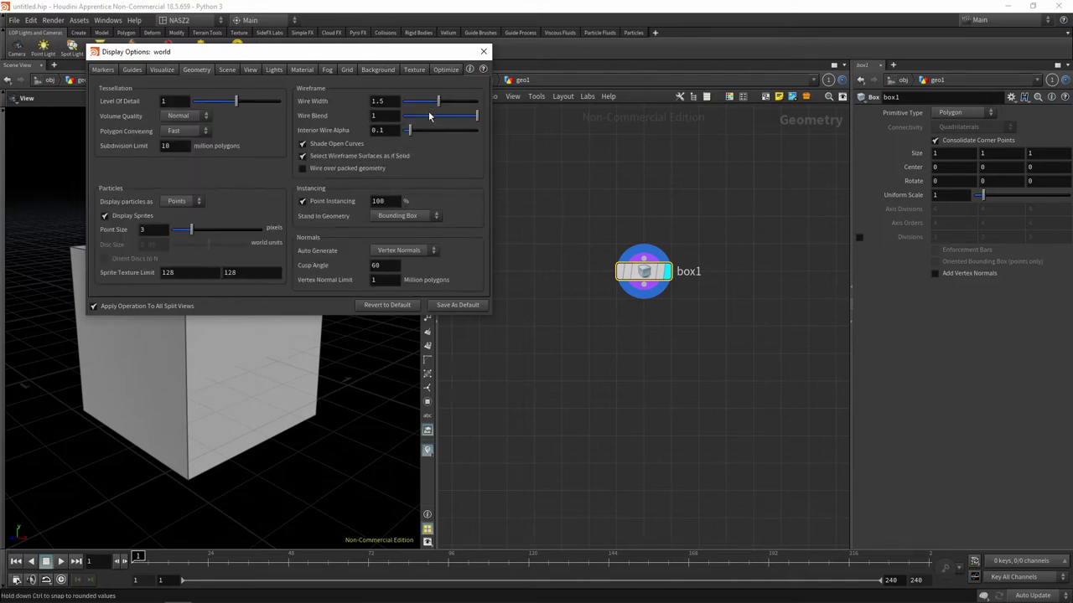
pyautogui.moveTo(384, 60); pyautogui.dragTo(679, 142)
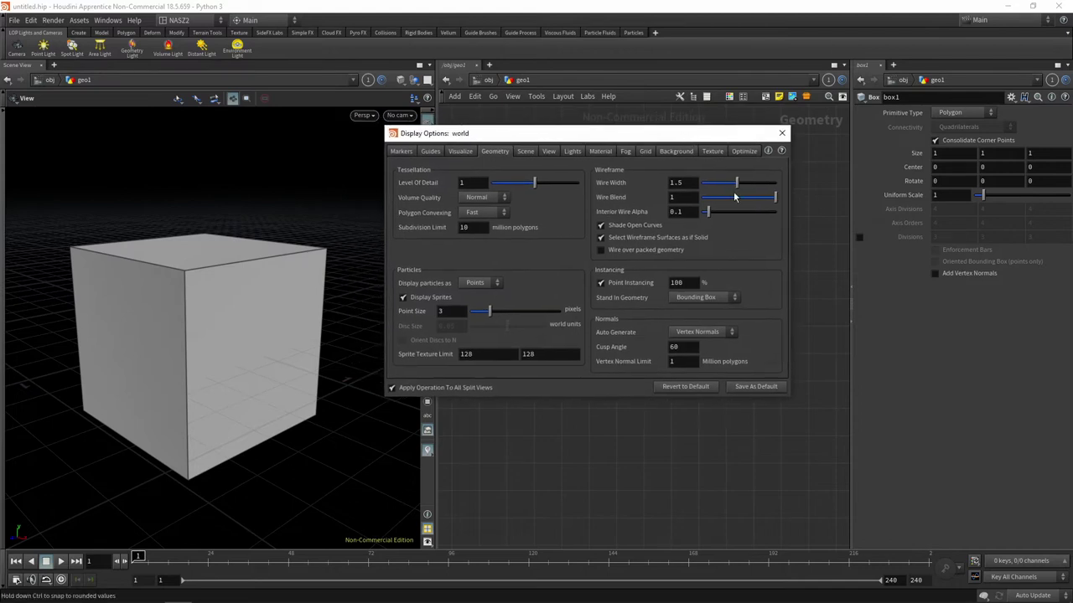
pyautogui.moveTo(736, 186)
pyautogui.mouseDown()
pyautogui.moveTo(762, 184)
pyautogui.moveTo(711, 183)
pyautogui.moveTo(762, 181)
pyautogui.mouseUp()
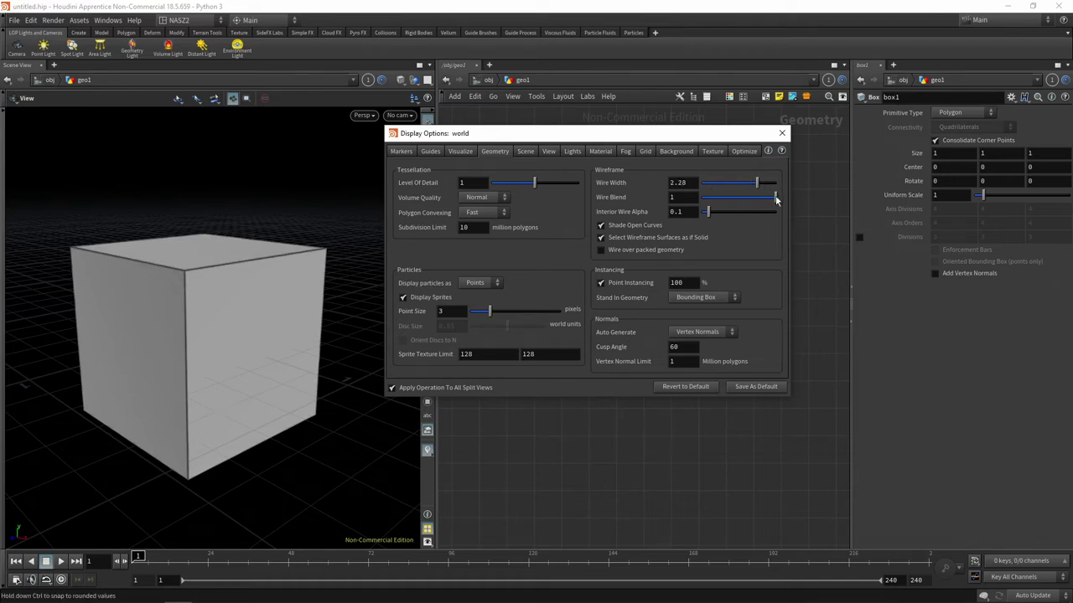
pyautogui.moveTo(776, 198); pyautogui.dragTo(733, 196)
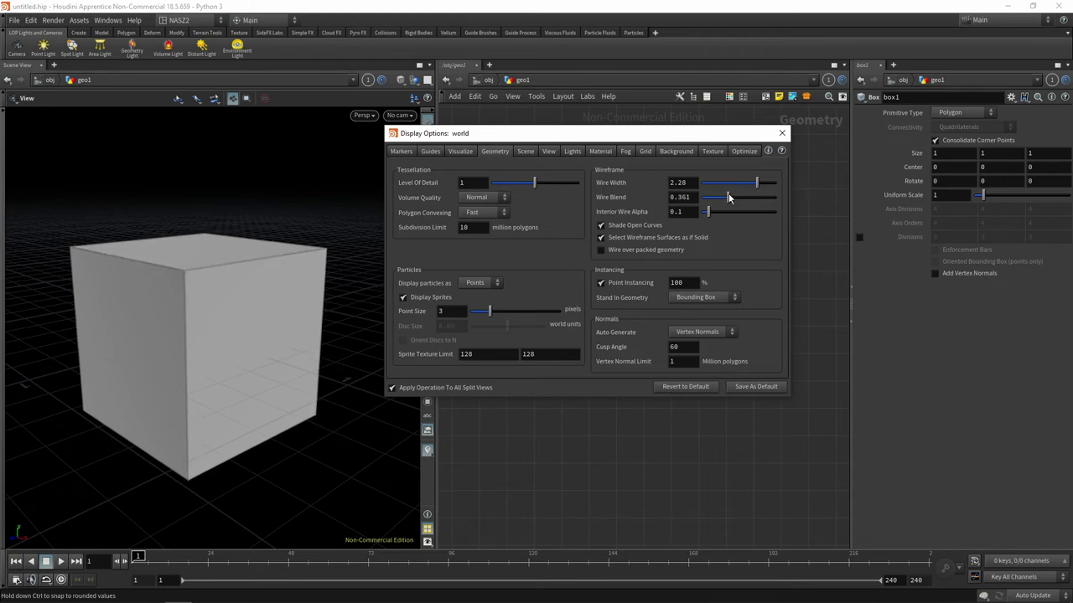
pyautogui.moveTo(733, 191); pyautogui.dragTo(856, 198)
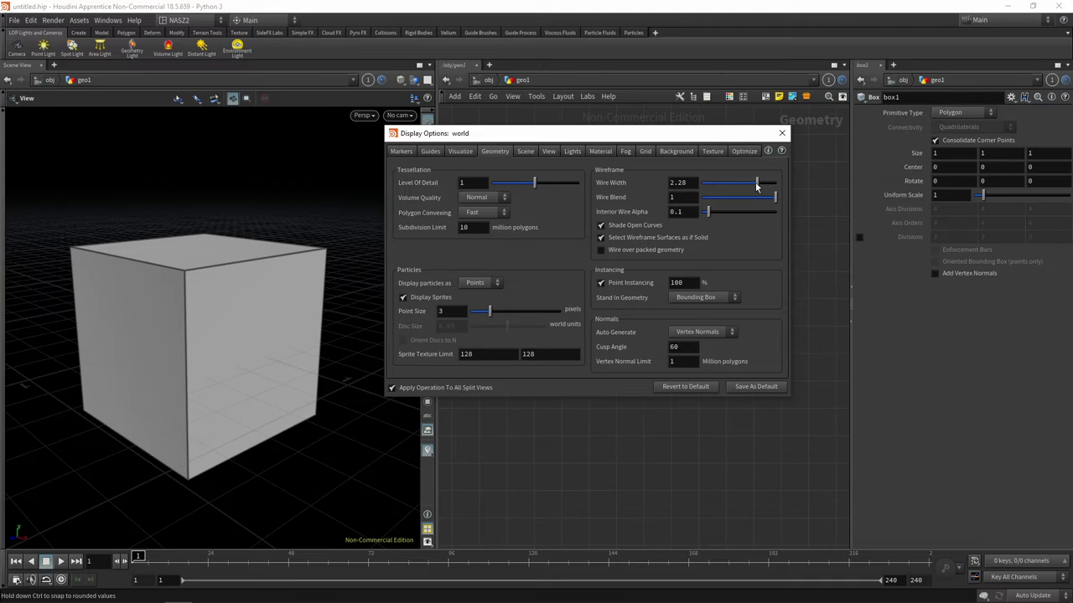
pyautogui.moveTo(756, 186); pyautogui.dragTo(758, 186)
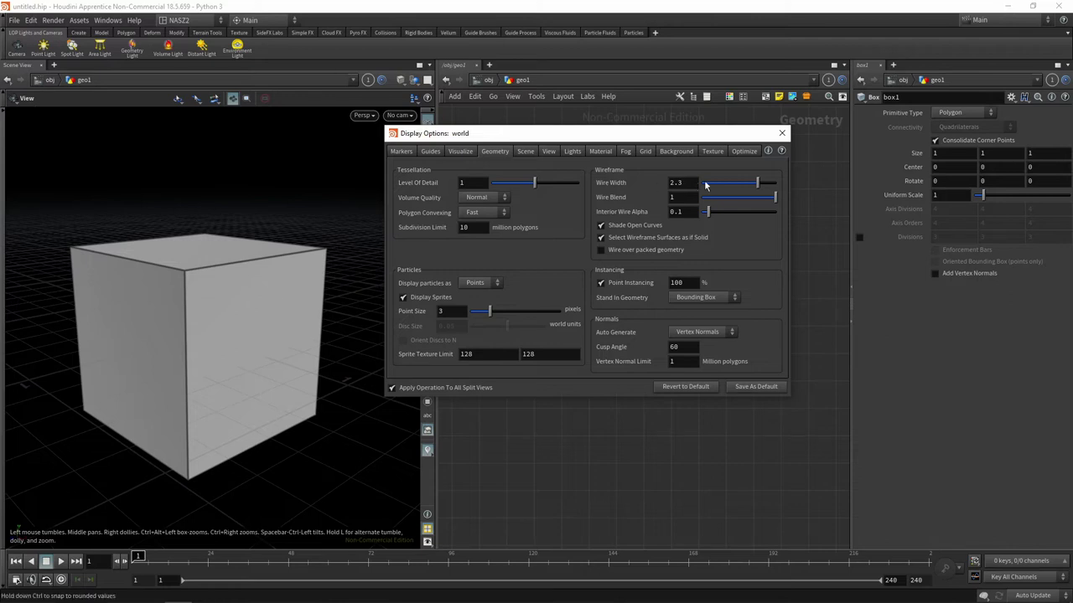
pyautogui.click(782, 136)
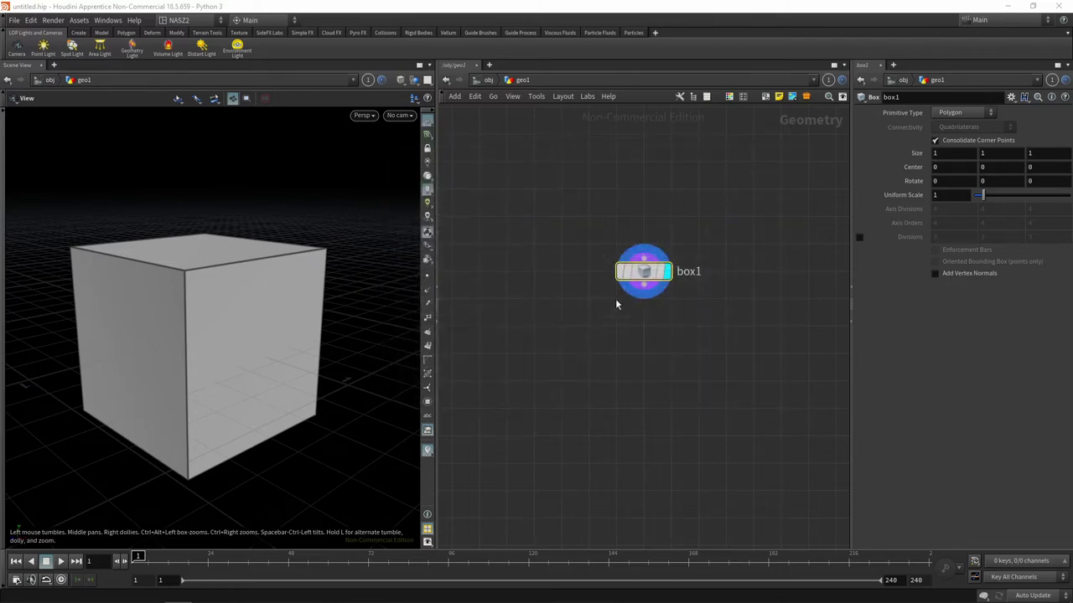
# Place an unwired RBD Bullet Solver node, rbdbulletsolver1, below box1
pyautogui.moveTo(377, 382); pyautogui.dragTo(293, 349)
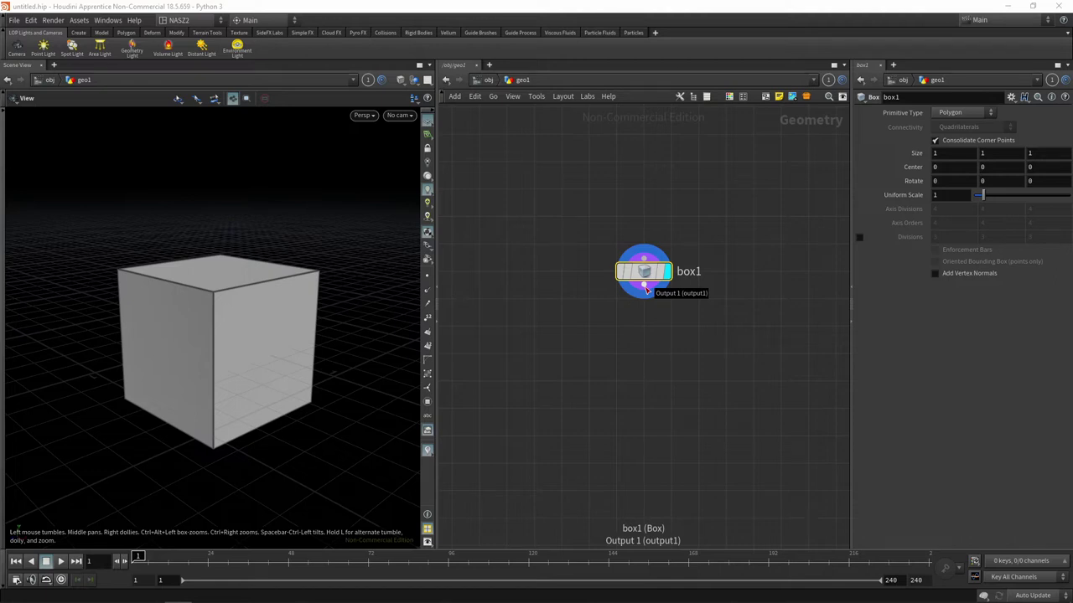
pyautogui.press('Tab')
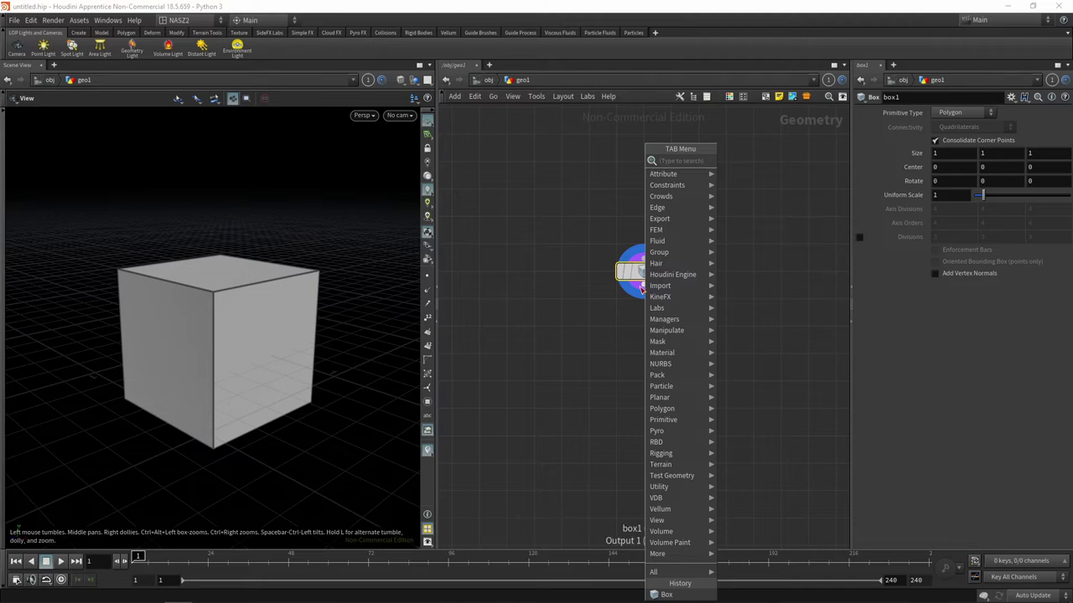
pyautogui.write('rbd')
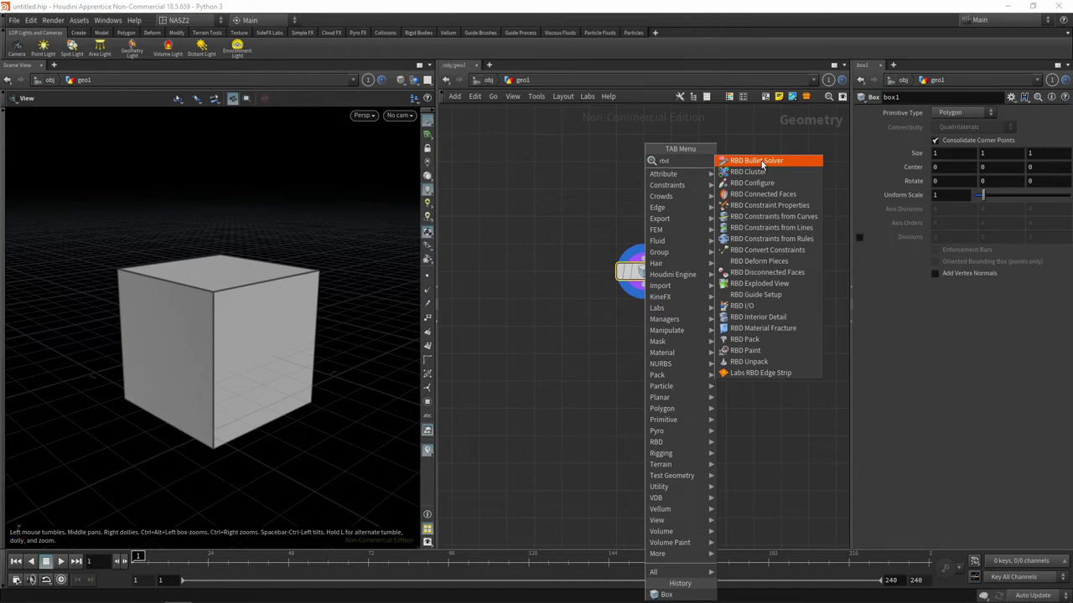
pyautogui.click(761, 163)
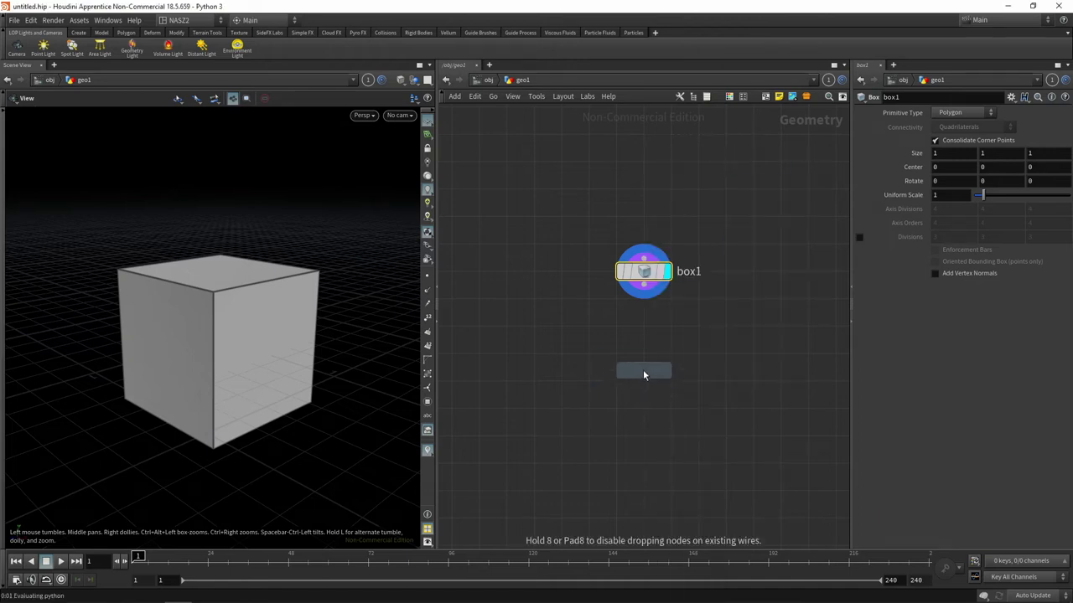
pyautogui.click(641, 369)
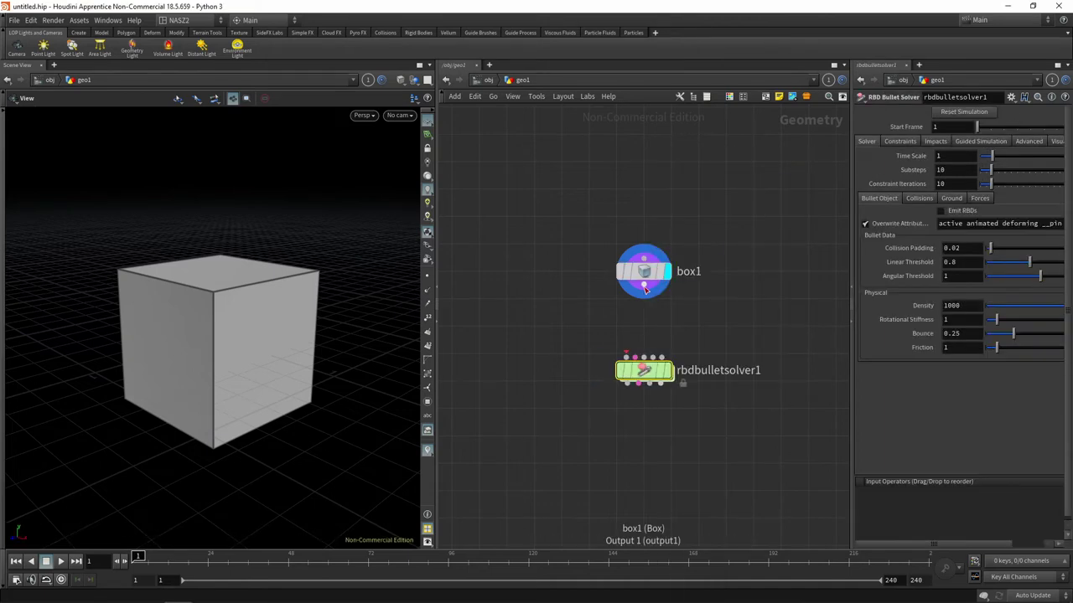
# Wire box1 into rbdbulletsolver1's first input and set the solver's display flag
pyautogui.moveTo(644, 289); pyautogui.dragTo(634, 358)
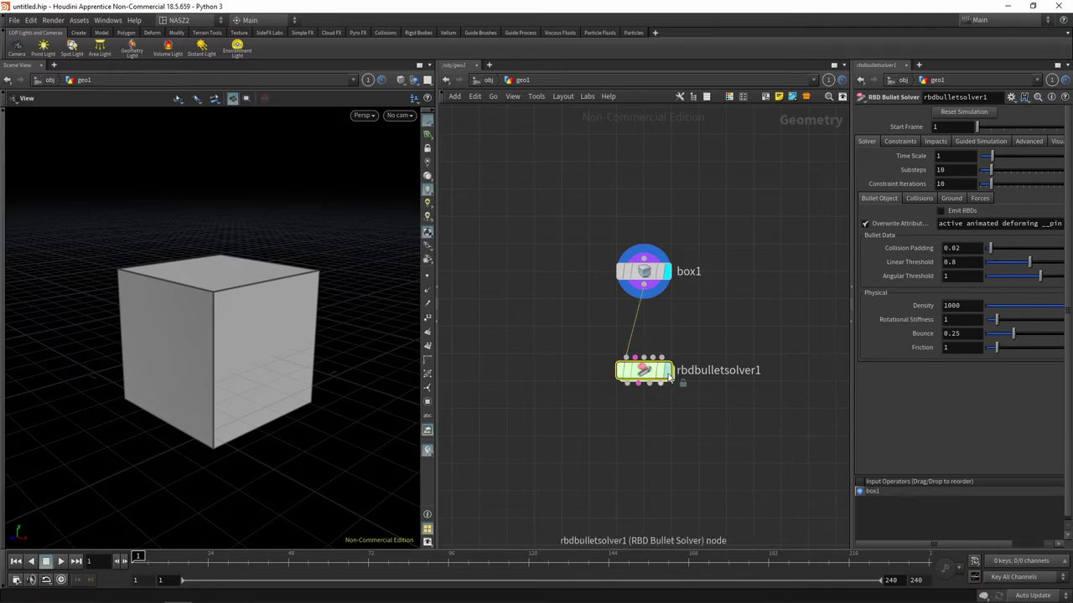
pyautogui.click(667, 370)
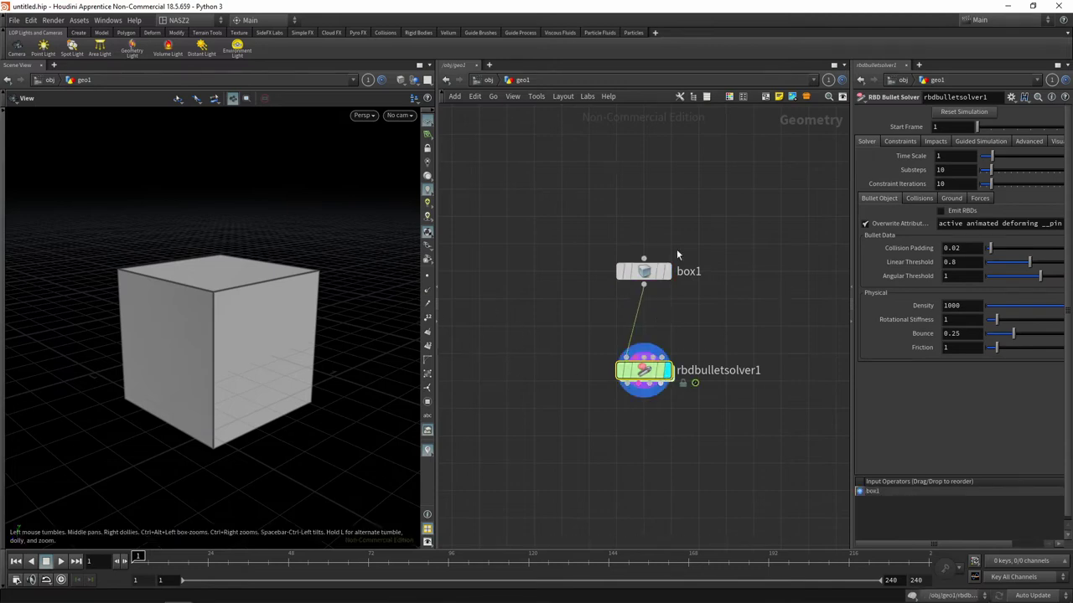
pyautogui.moveTo(251, 332); pyautogui.dragTo(352, 290)
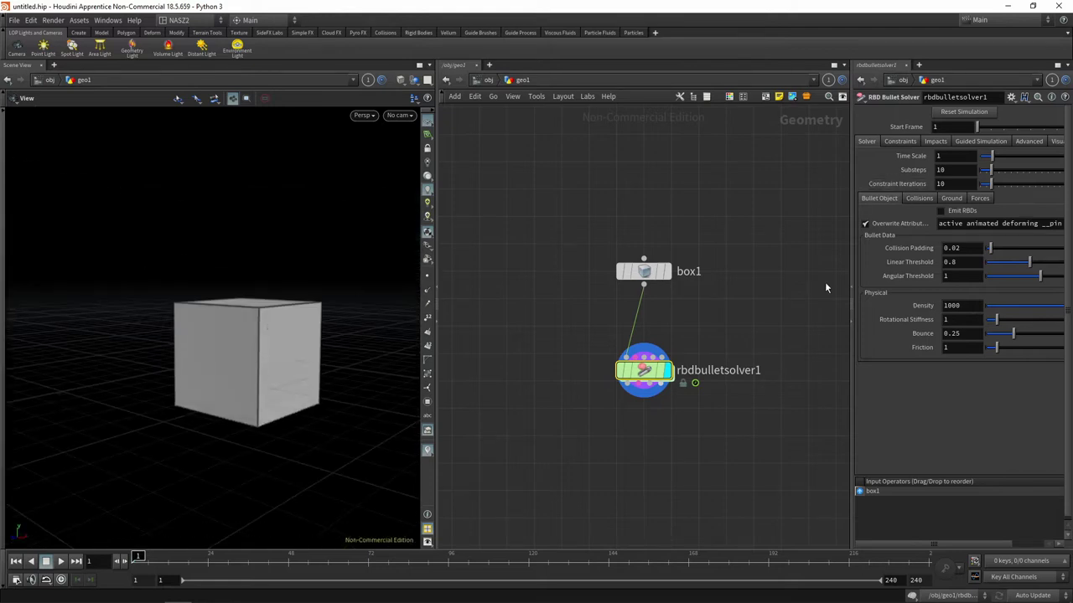
# Play the cube's fall, rewind to frame 1, and review the solver's Forces settings
pyautogui.click(61, 560)
pyautogui.click(46, 563)
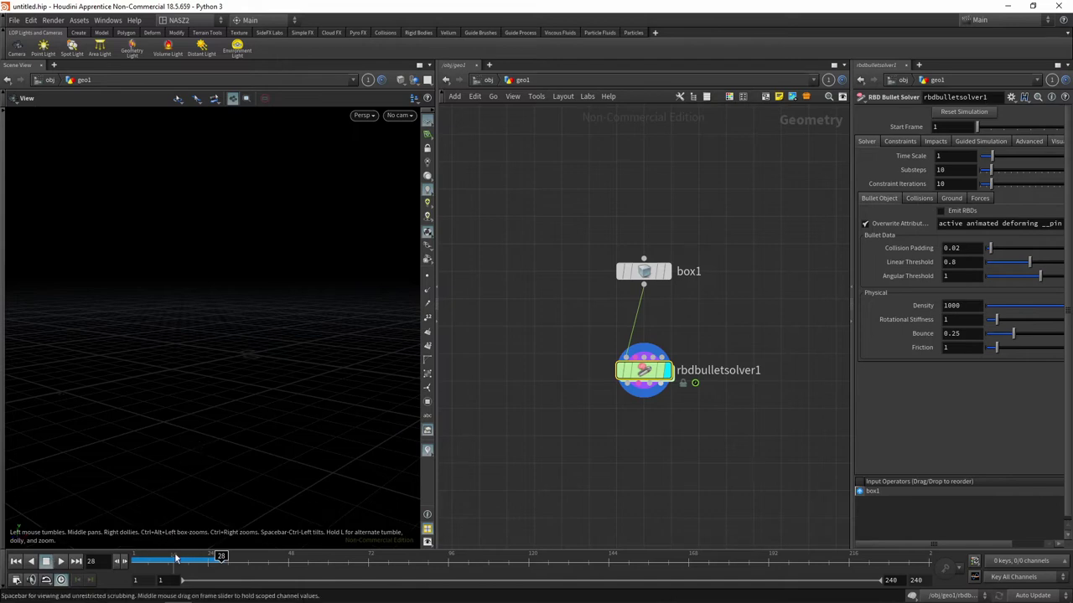
pyautogui.click(139, 557)
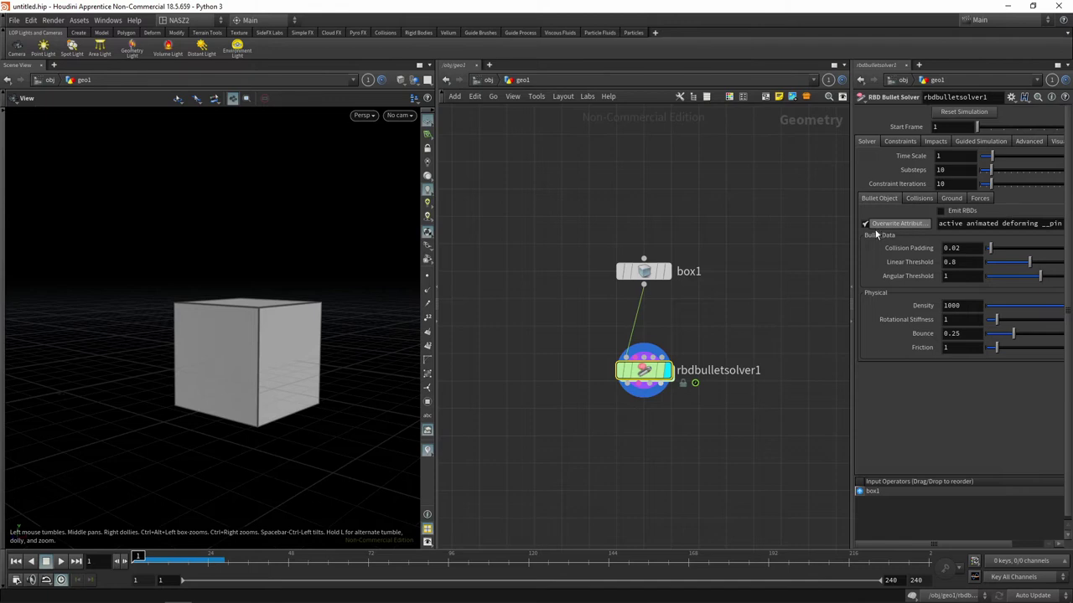
pyautogui.moveTo(851, 243); pyautogui.dragTo(771, 239)
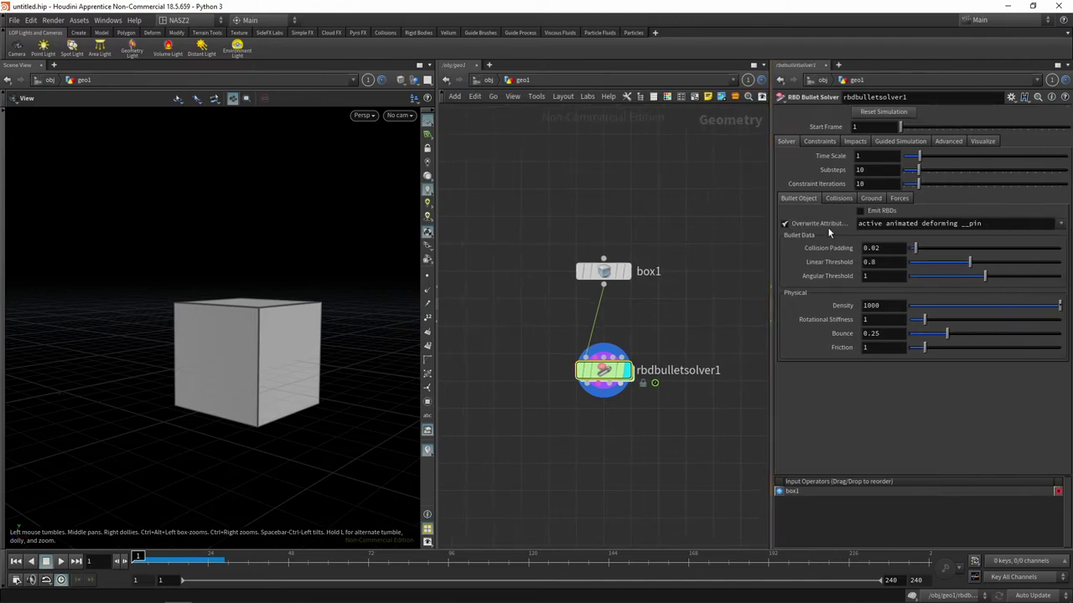
pyautogui.click(899, 199)
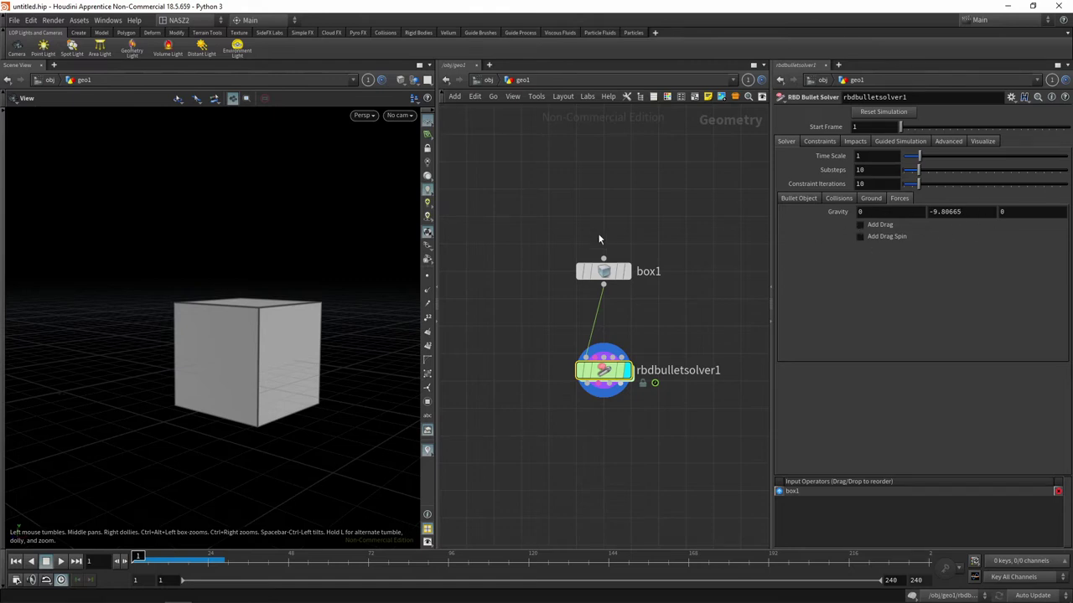
pyautogui.click(604, 276)
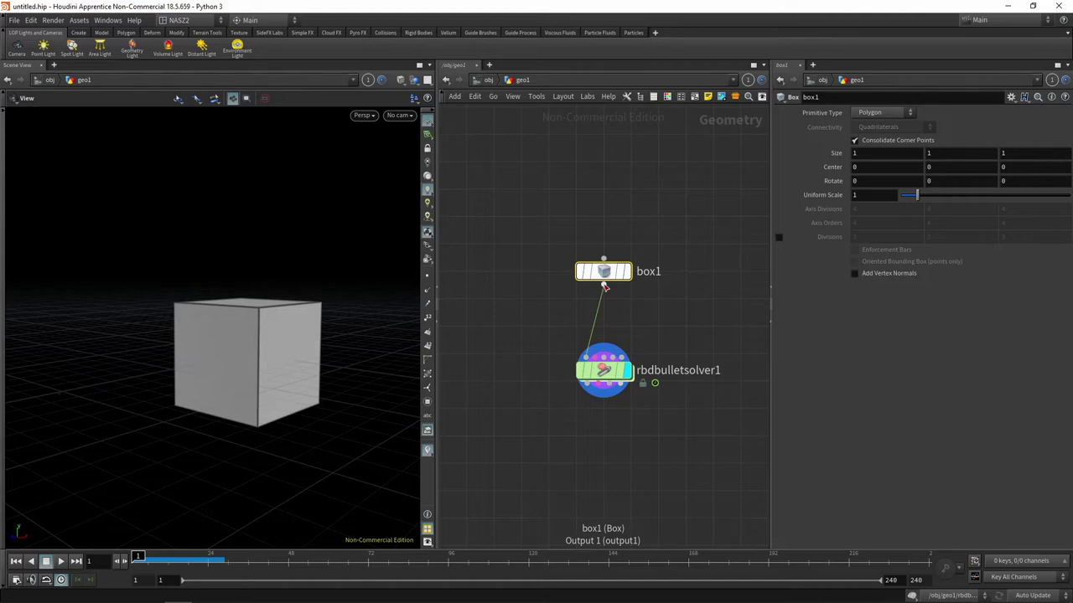
# Insert a transform1 node on the wire between box1 and rbdbulletsolver1
pyautogui.press('Tab')
pyautogui.write('tr')
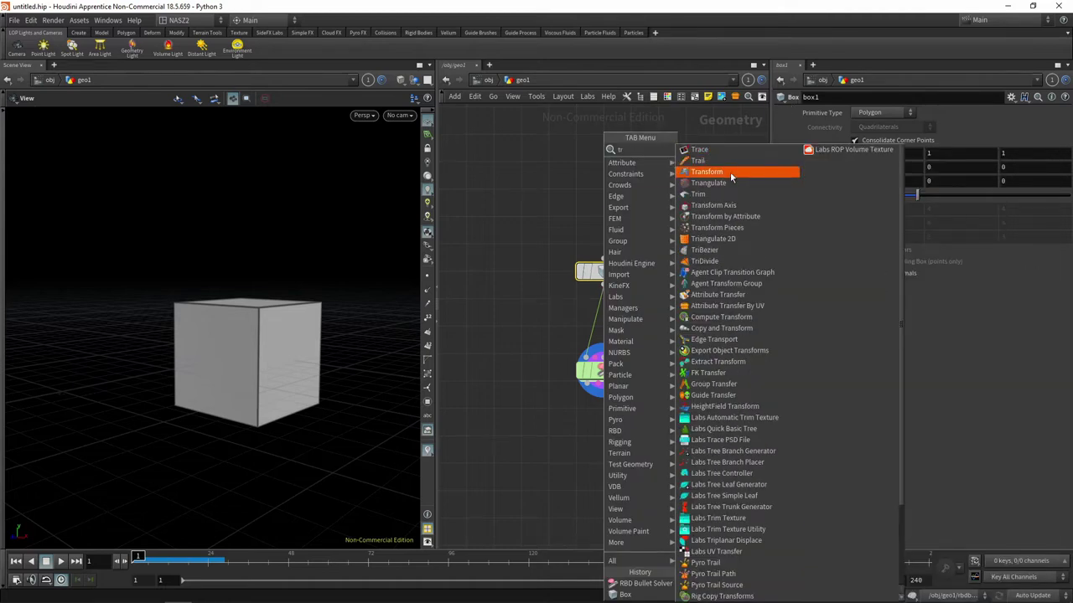
pyautogui.click(730, 177)
pyautogui.click(594, 326)
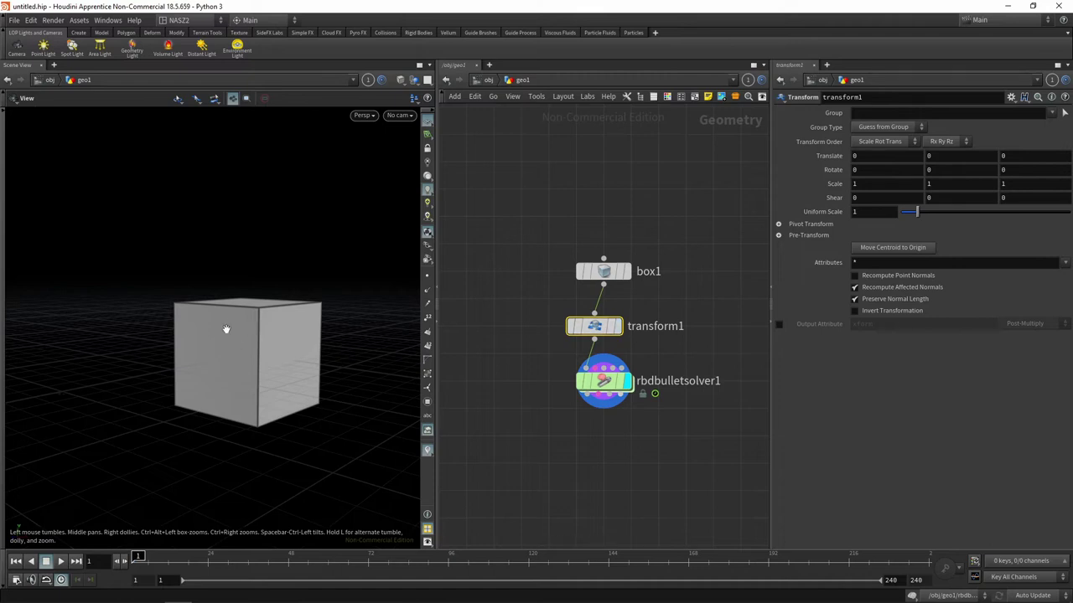
# Raise the cube with the transform handle to Translate Y 2.61719
pyautogui.click(4, 286)
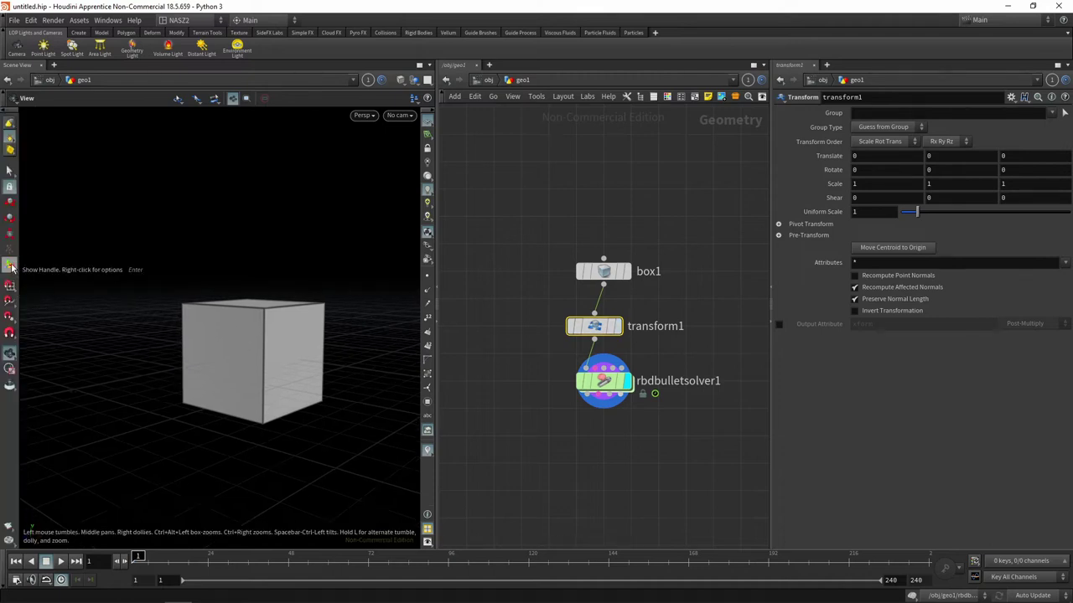
pyautogui.click(10, 266)
pyautogui.moveTo(247, 311)
pyautogui.mouseDown()
pyautogui.moveTo(283, 97)
pyautogui.moveTo(318, 277)
pyautogui.moveTo(307, 359)
pyautogui.mouseUp()
pyautogui.moveTo(264, 167); pyautogui.dragTo(279, 111)
pyautogui.press('Escape')
pyautogui.moveTo(352, 309)
pyautogui.mouseDown()
pyautogui.moveTo(323, 393)
pyautogui.moveTo(333, 357)
pyautogui.mouseUp()
pyautogui.press('Return')
pyautogui.moveTo(595, 326); pyautogui.dragTo(604, 326)
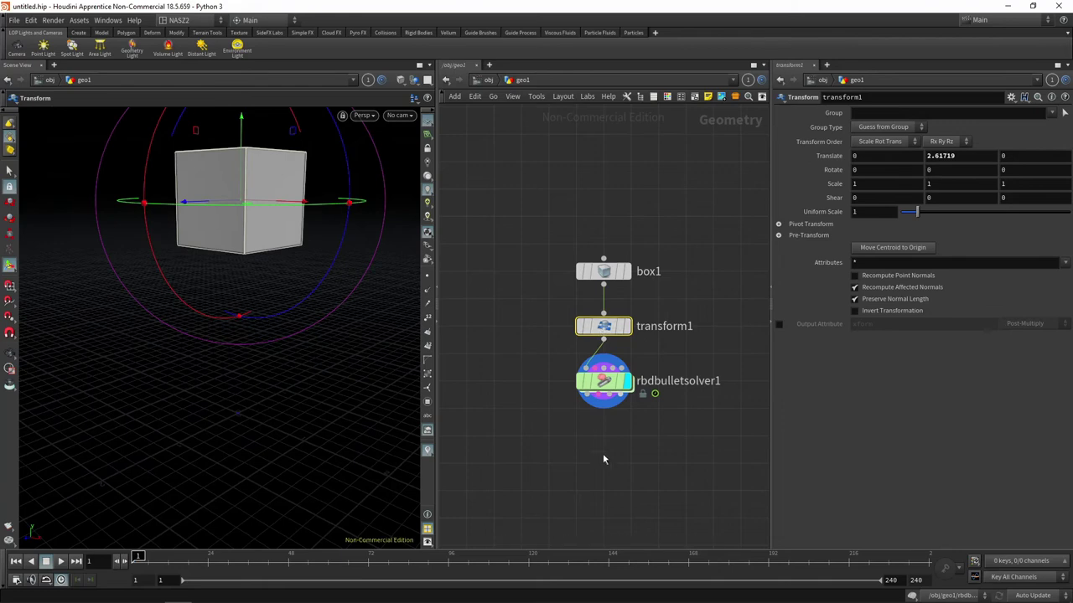
# Replay and rewind the drop, then show rbdbulletsolver1's Solver > Ground settings
pyautogui.click(61, 562)
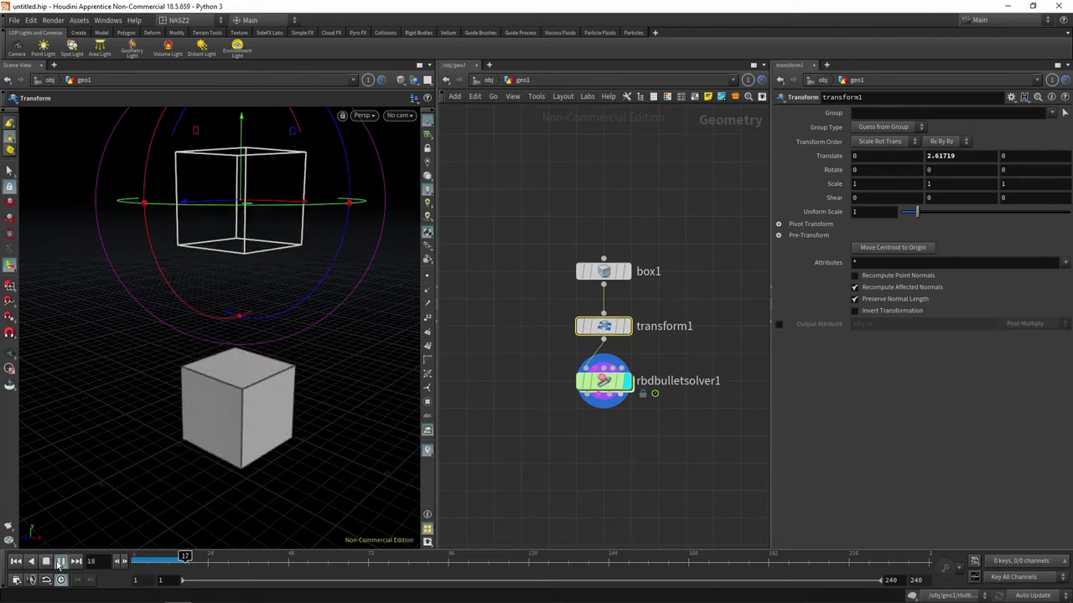
pyautogui.click(46, 561)
pyautogui.click(16, 562)
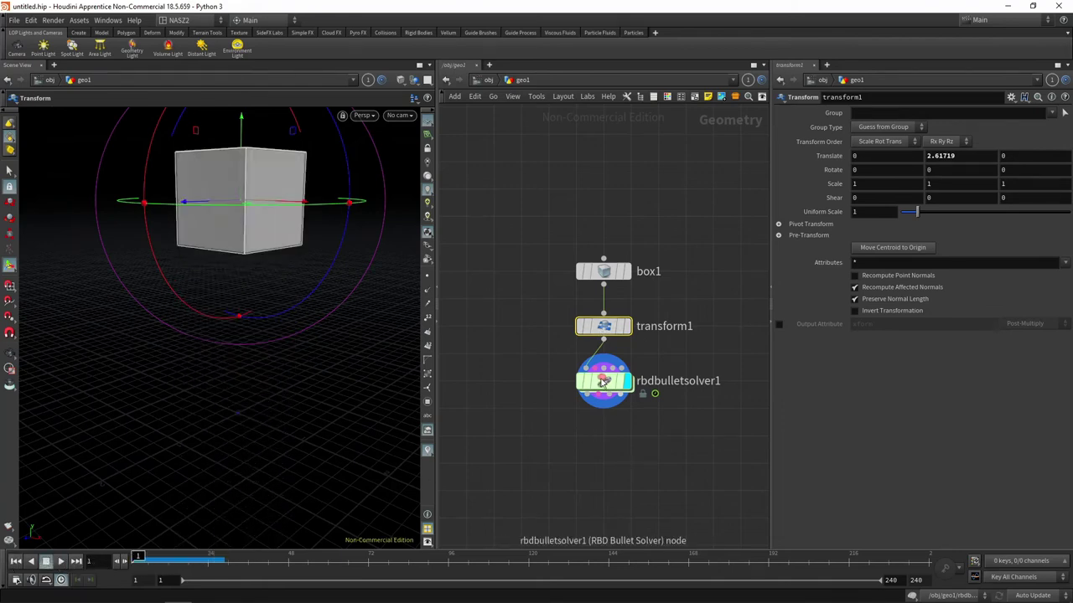
pyautogui.click(604, 381)
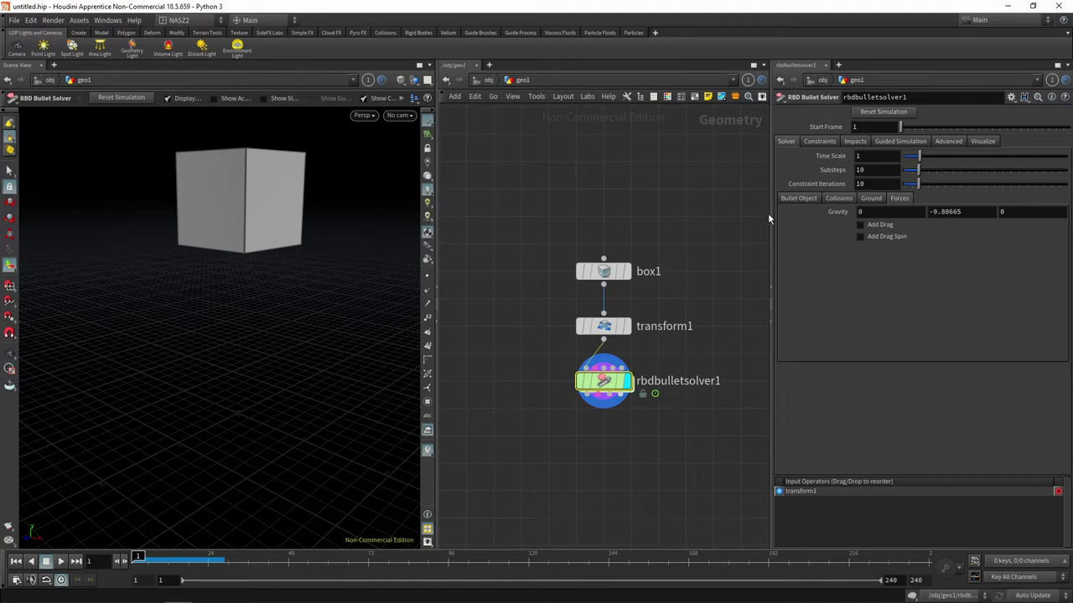
pyautogui.click(872, 199)
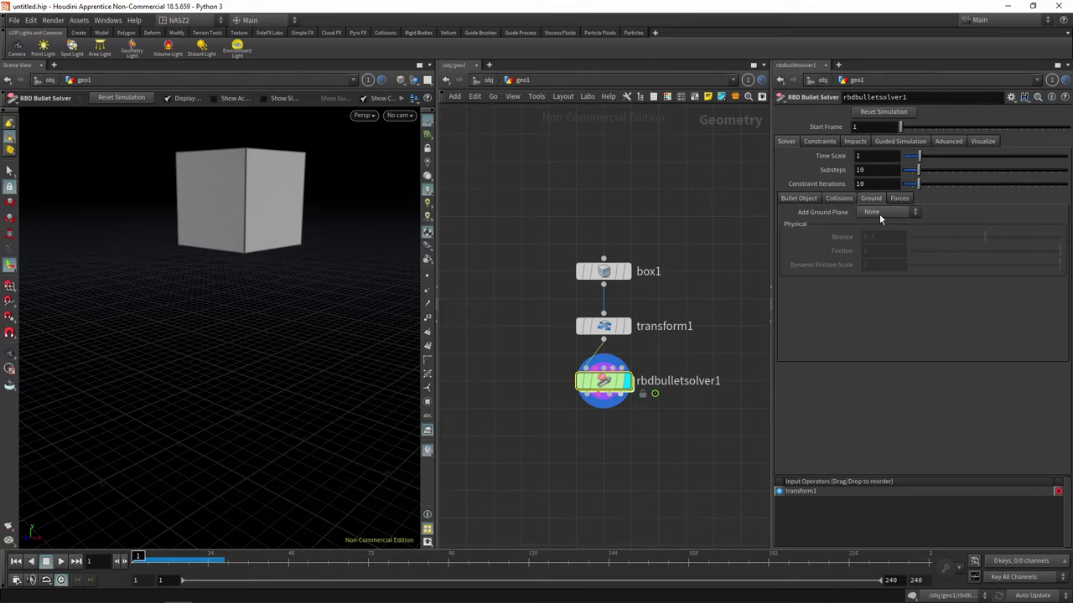
# Set Add Ground Plane to Ground Plane and play to watch the cube land
pyautogui.click(880, 214)
pyautogui.click(897, 238)
pyautogui.moveTo(310, 300)
pyautogui.mouseDown()
pyautogui.moveTo(272, 282)
pyautogui.moveTo(261, 223)
pyautogui.mouseUp()
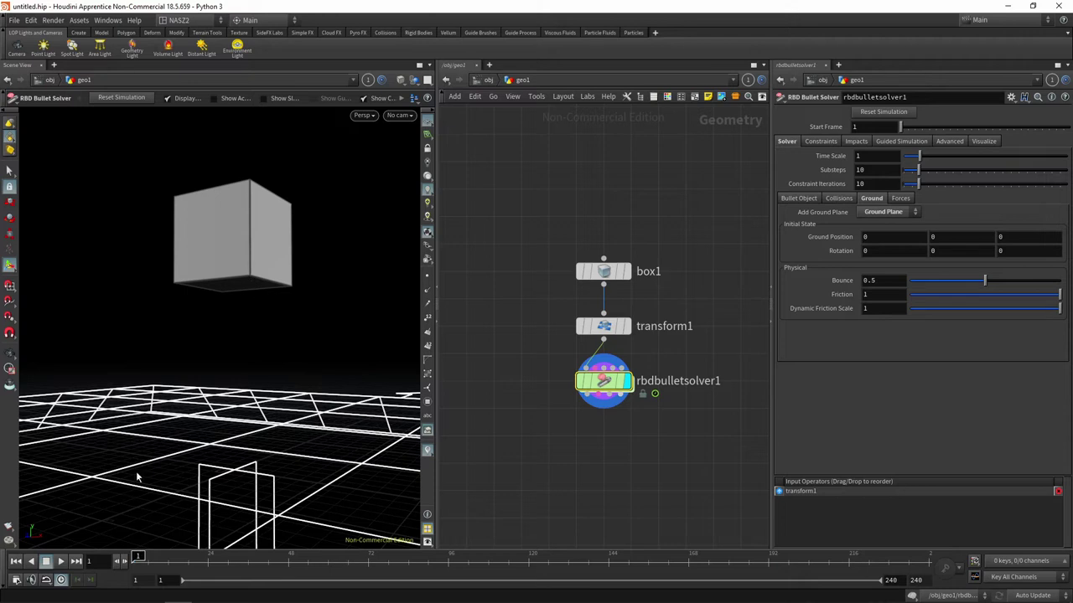
pyautogui.click(60, 561)
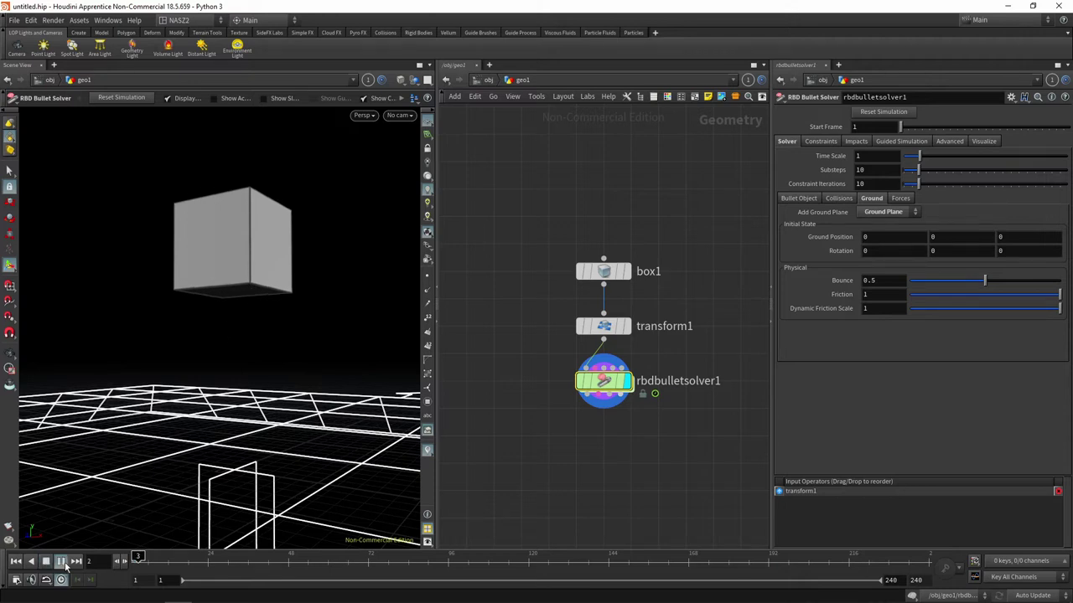
# Stop playback, inspect the landed cube, and rewind to the first frame
pyautogui.click(60, 561)
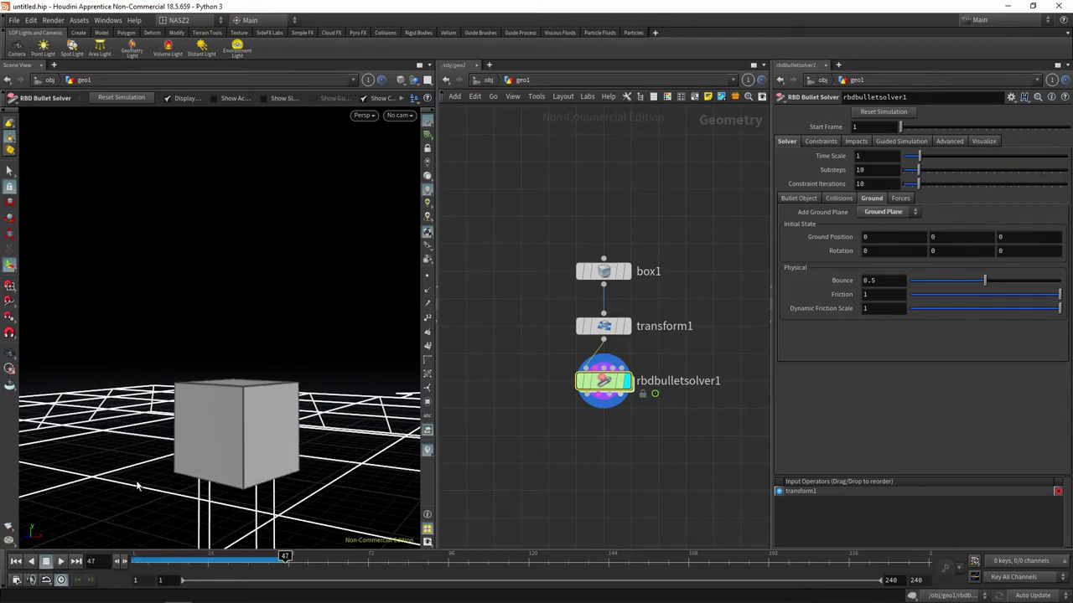
pyautogui.press('Escape')
pyautogui.moveTo(280, 347)
pyautogui.mouseDown()
pyautogui.moveTo(261, 402)
pyautogui.moveTo(296, 460)
pyautogui.mouseUp()
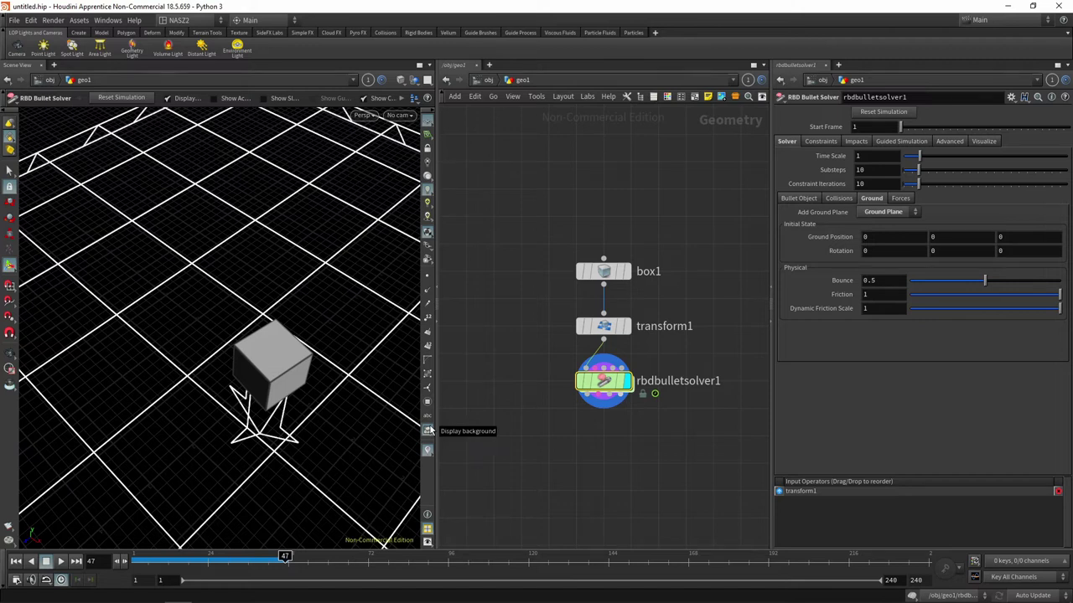
pyautogui.hotkey('ctrl', 'Up')
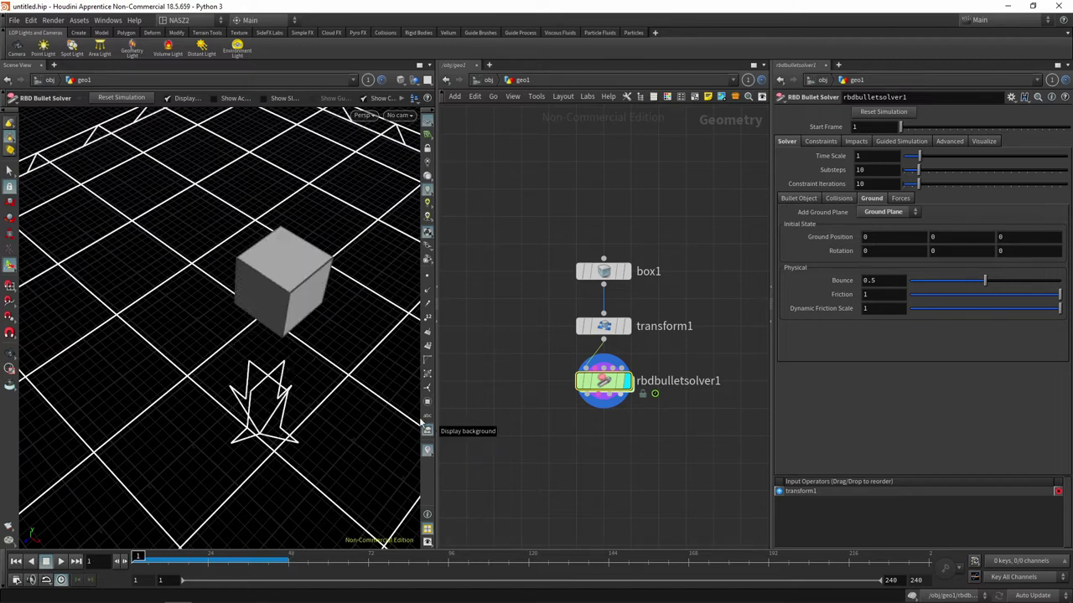
pyautogui.press('Escape')
pyautogui.moveTo(289, 330)
pyautogui.mouseDown()
pyautogui.moveTo(250, 374)
pyautogui.moveTo(260, 327)
pyautogui.mouseUp()
pyautogui.press('Return')
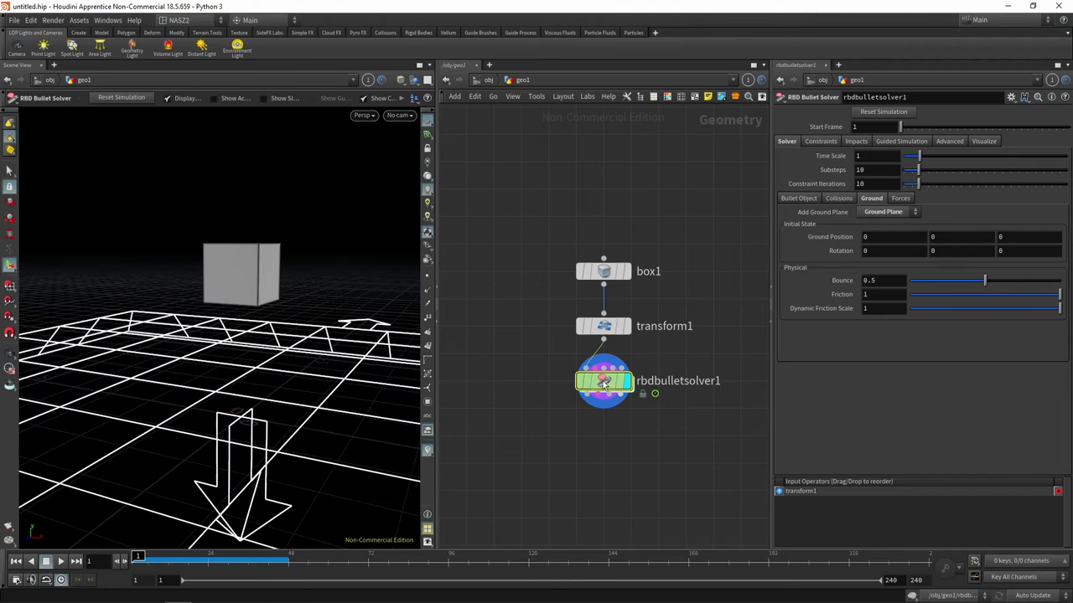
pyautogui.moveTo(603, 383)
pyautogui.mouseDown()
pyautogui.moveTo(603, 403)
pyautogui.moveTo(602, 393)
pyautogui.mouseUp()
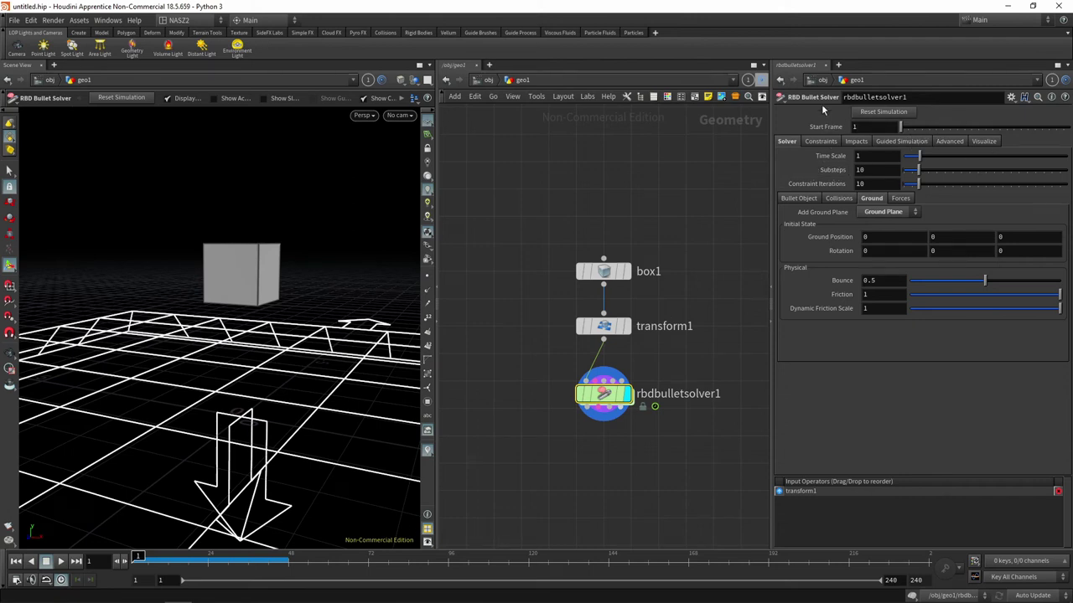
# Reset the simulation, replay and scrub frames 5–28, then return to frame 1
pyautogui.click(878, 115)
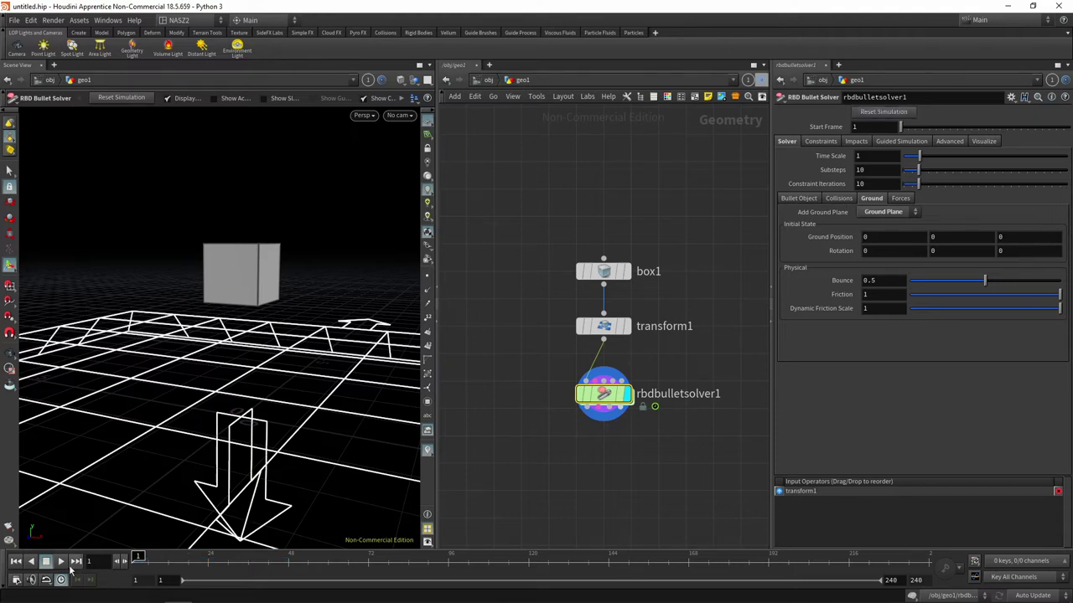
pyautogui.click(61, 560)
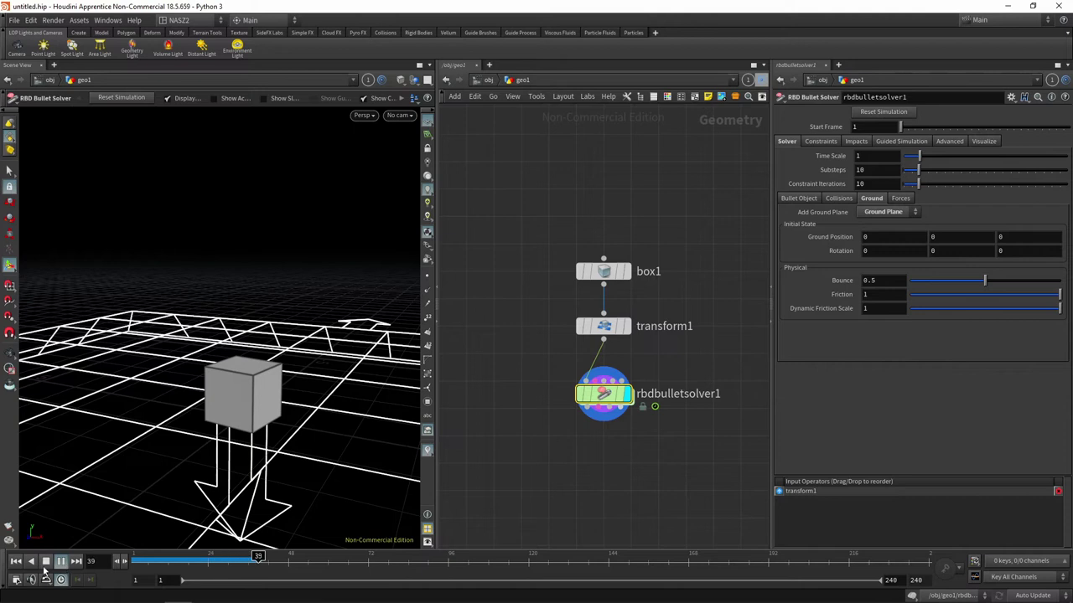
pyautogui.click(139, 558)
pyautogui.moveTo(141, 560)
pyautogui.mouseDown()
pyautogui.moveTo(238, 562)
pyautogui.moveTo(150, 567)
pyautogui.moveTo(228, 570)
pyautogui.mouseUp()
pyautogui.click(871, 115)
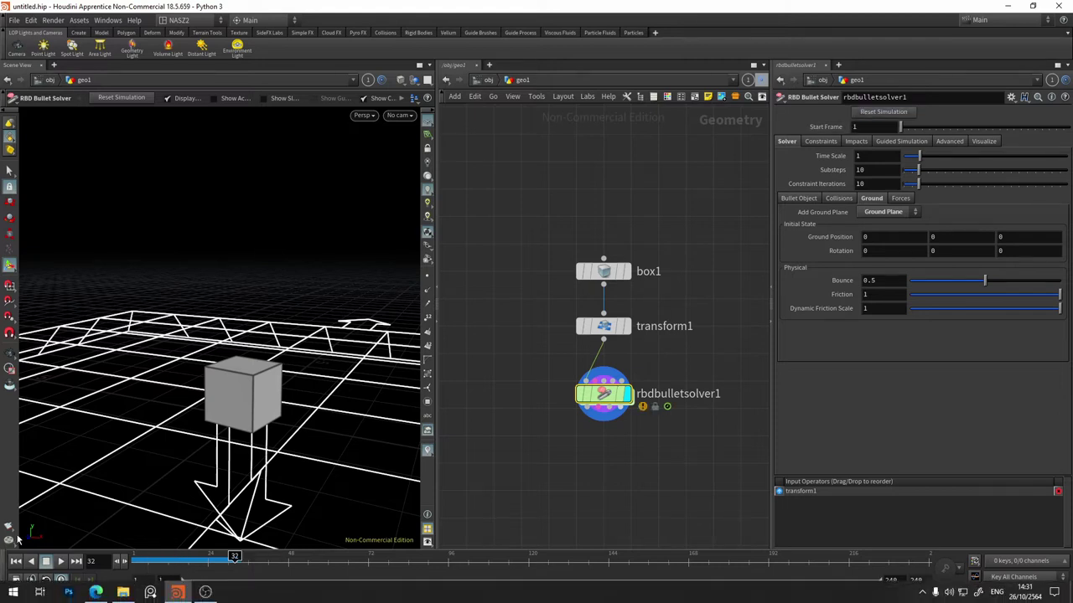
pyautogui.click(16, 562)
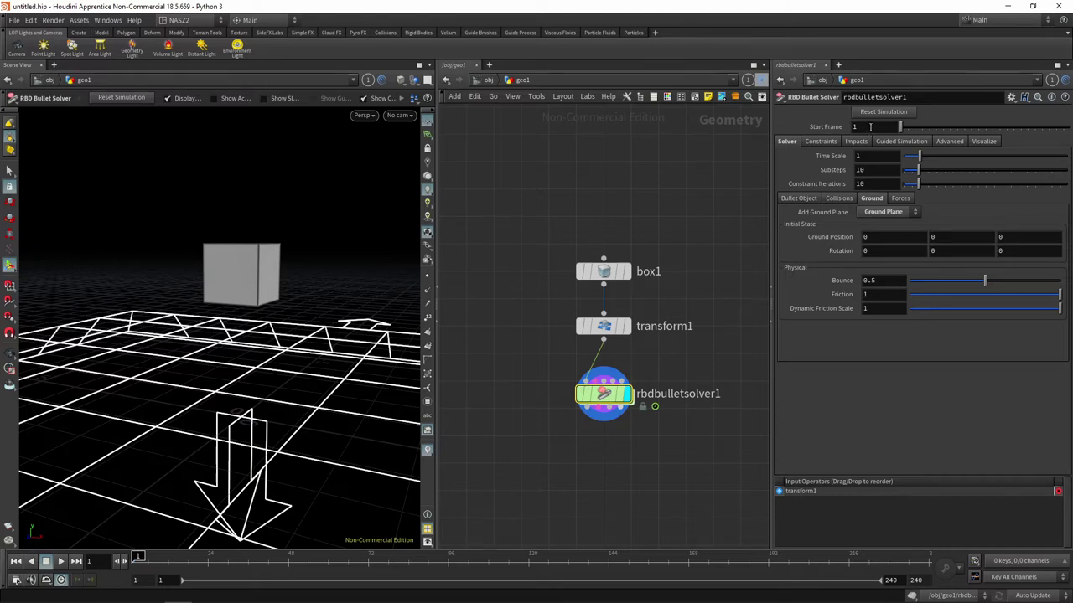
pyautogui.click(870, 126)
pyautogui.write('10')
pyautogui.press('Return')
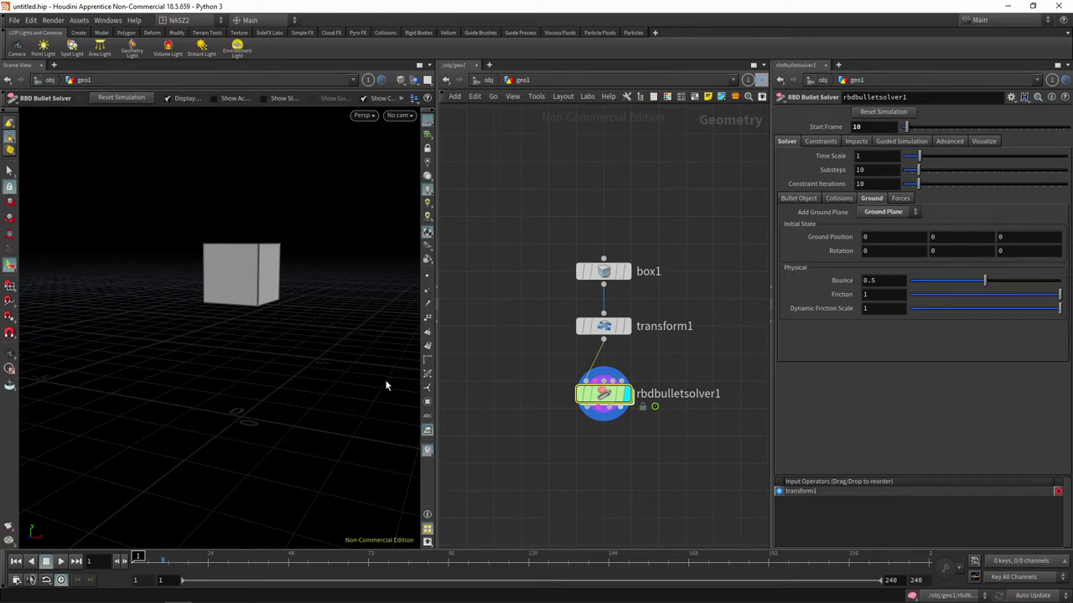
pyautogui.click(60, 562)
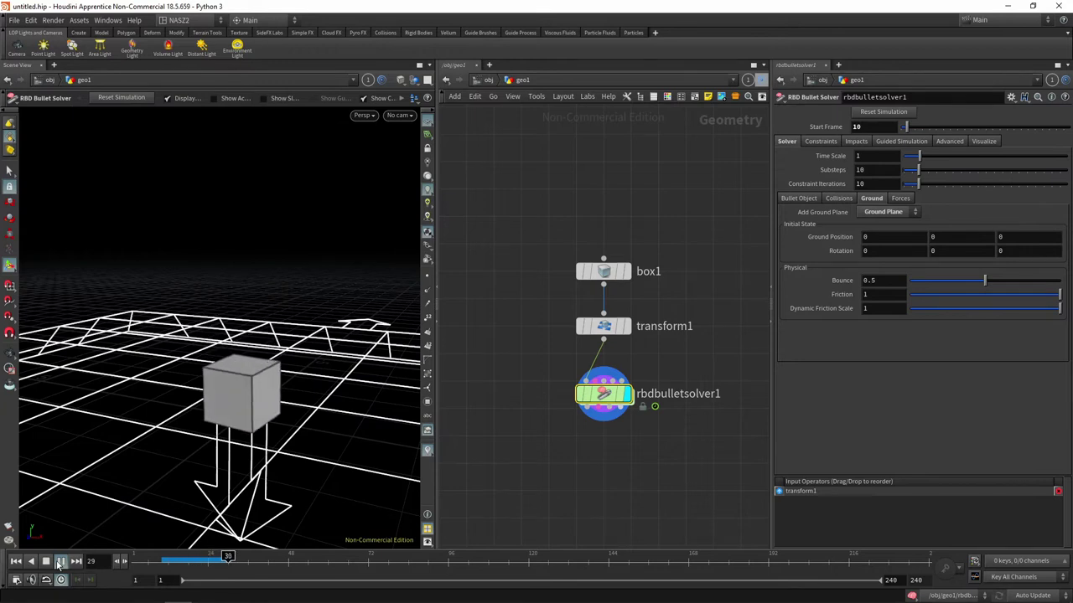
pyautogui.click(59, 561)
pyautogui.click(15, 562)
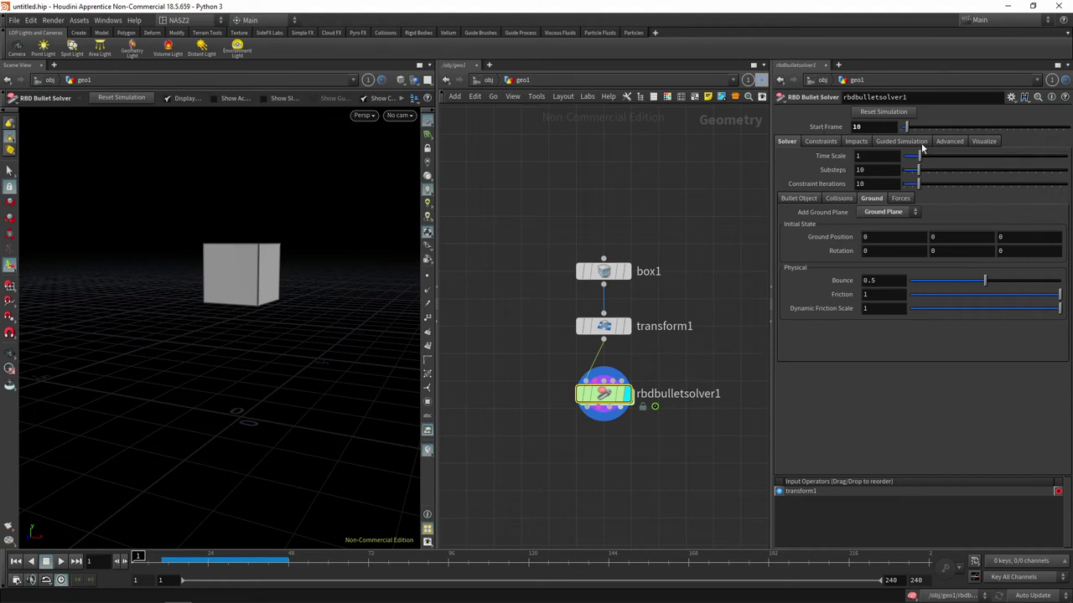
pyautogui.click(860, 126)
pyautogui.write('0')
pyautogui.press('Return')
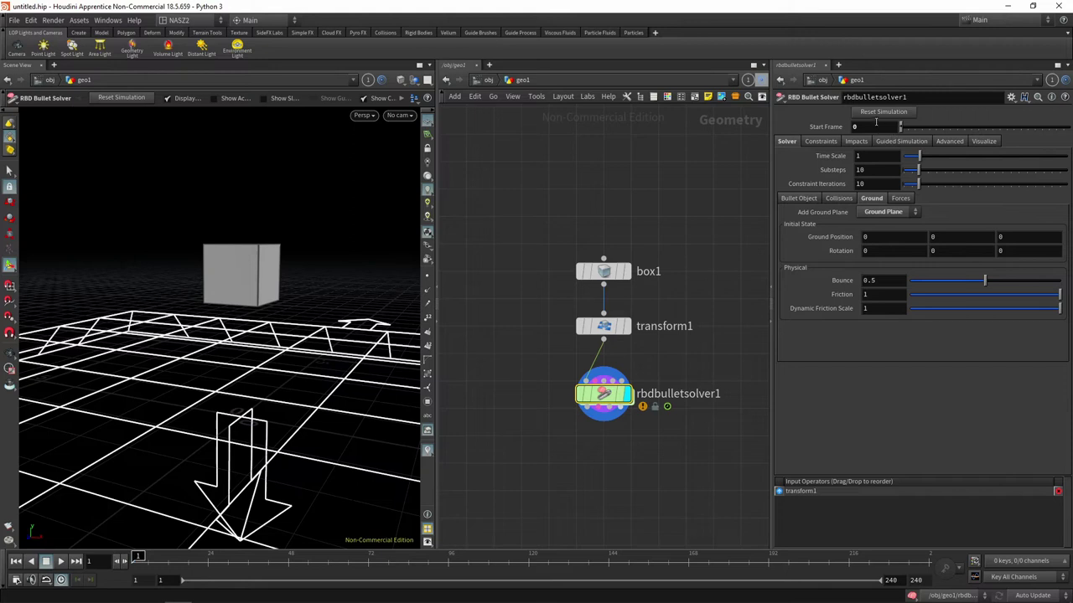
pyautogui.click(863, 126)
pyautogui.write('1')
pyautogui.press('Return')
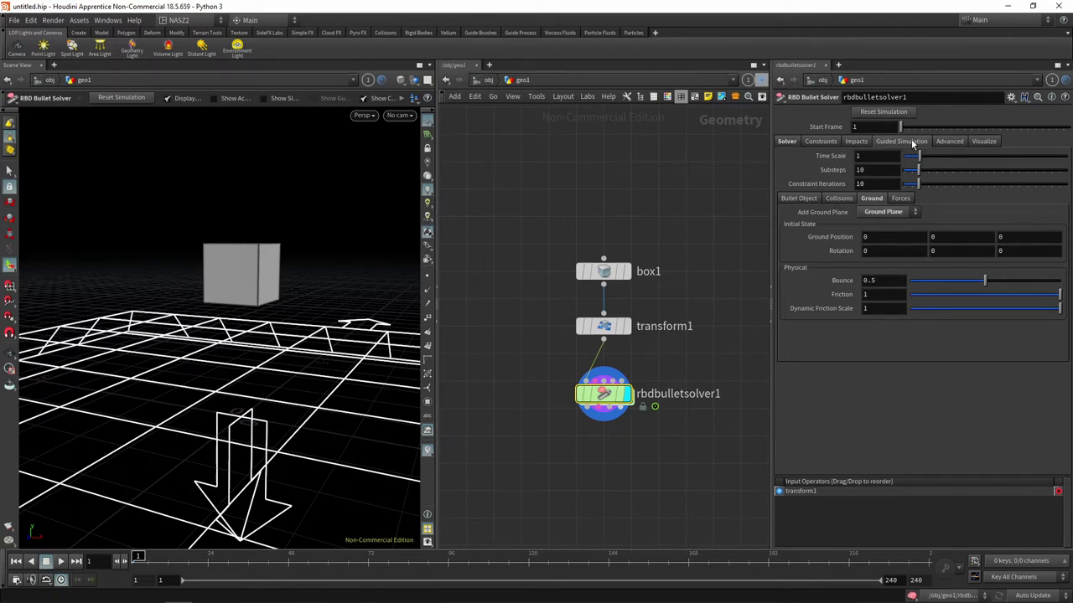
pyautogui.click(983, 140)
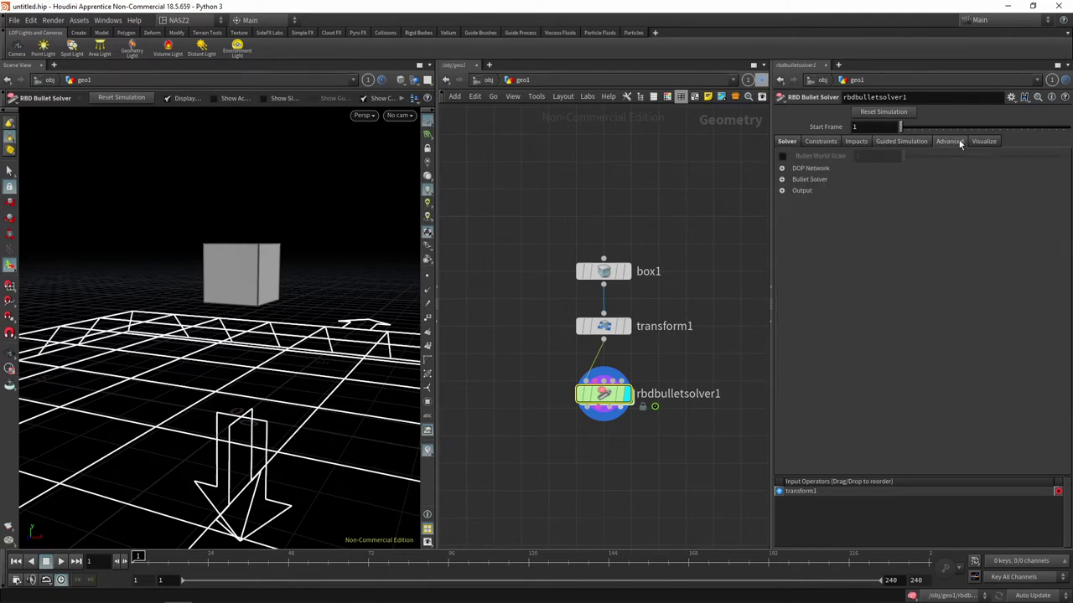
pyautogui.click(788, 142)
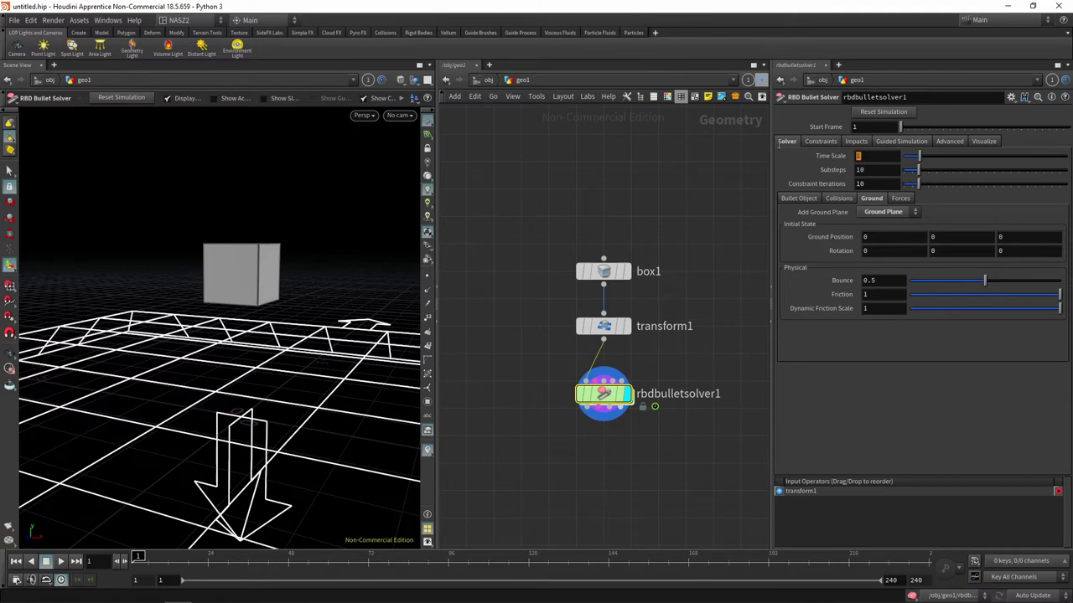
# Try a Time Scale of about 0.86, preview the slower drop, and rewind
pyautogui.click(861, 156)
pyautogui.moveTo(919, 157); pyautogui.dragTo(909, 156)
pyautogui.click(62, 561)
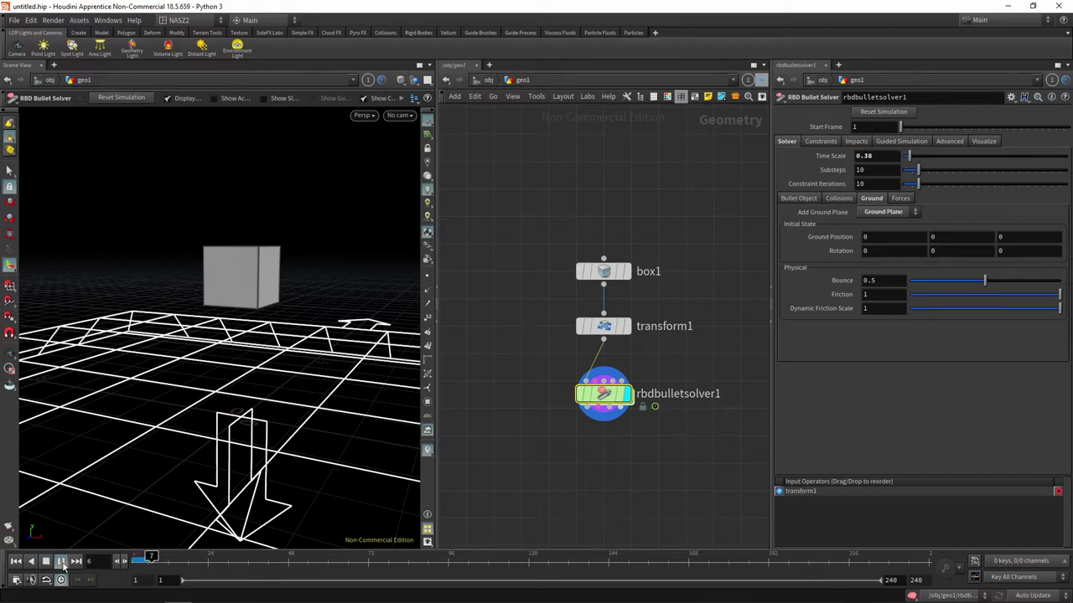
pyautogui.click(48, 562)
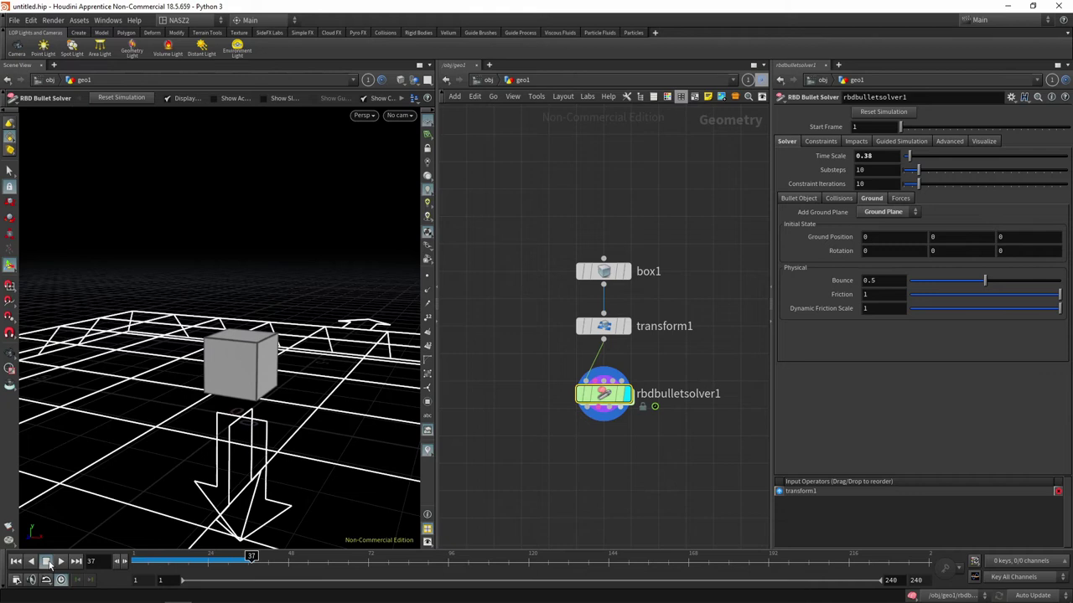
pyautogui.click(16, 562)
# Set Time Scale to 2 and scrub through the faster drop back to frame 1
pyautogui.click(872, 159)
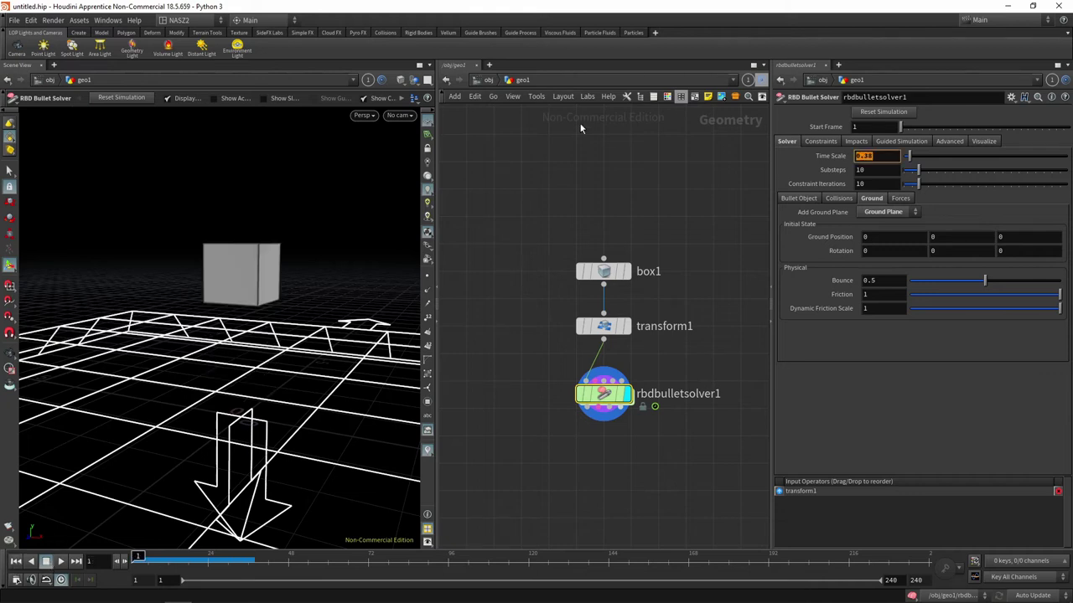
pyautogui.write('2')
pyautogui.press('Return')
pyautogui.click(61, 562)
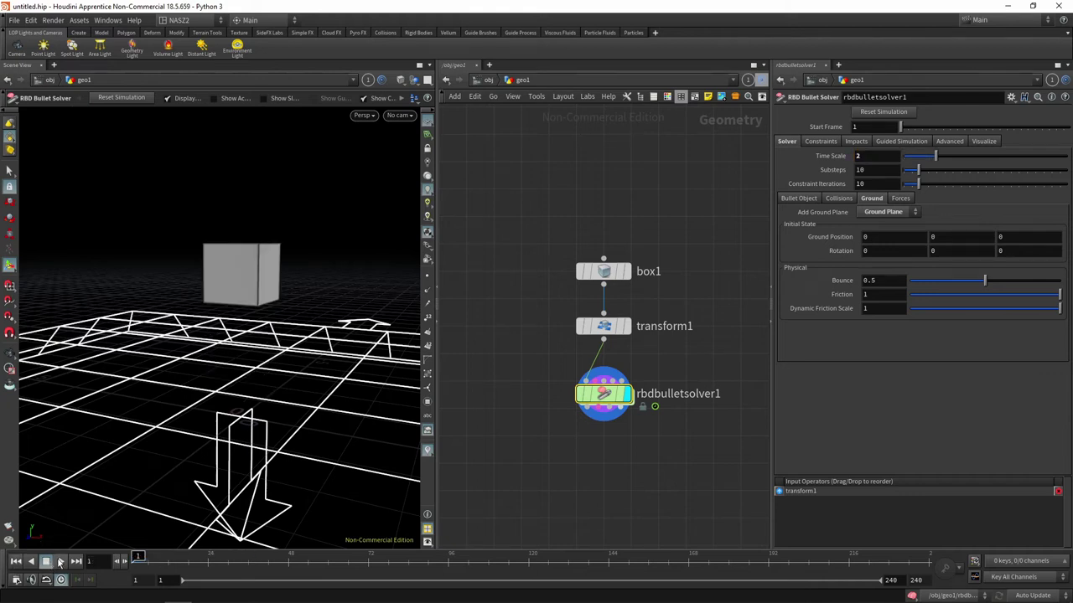
pyautogui.click(47, 564)
pyautogui.moveTo(235, 556)
pyautogui.mouseDown()
pyautogui.moveTo(116, 558)
pyautogui.moveTo(188, 558)
pyautogui.mouseUp()
pyautogui.moveTo(188, 558); pyautogui.dragTo(122, 560)
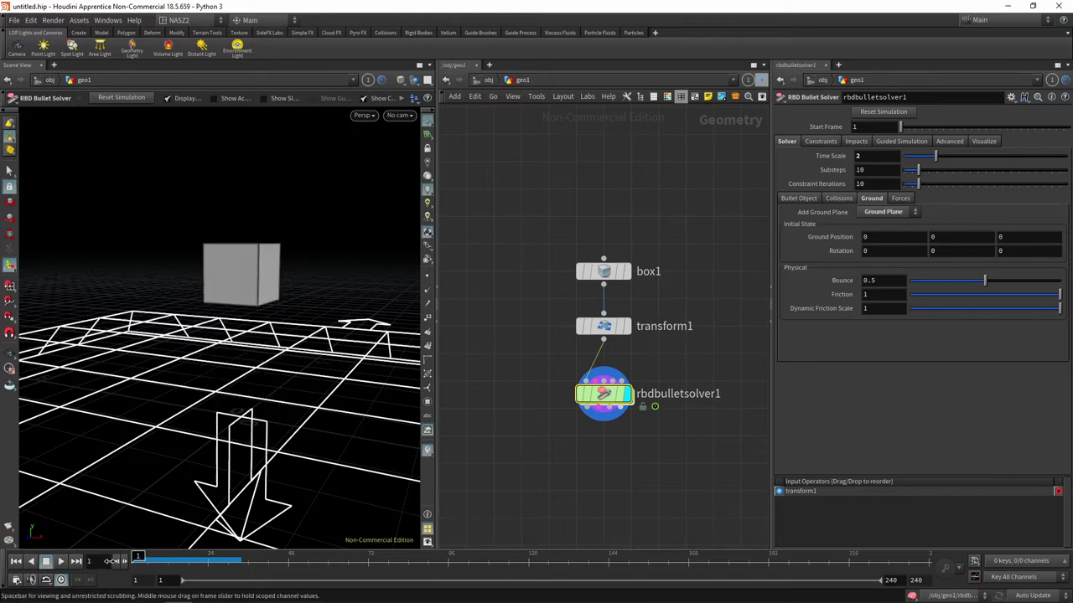
# Set Time Scale to 0.2, keyframe it at frame 24, and key 2 at frame 38
pyautogui.click(874, 155)
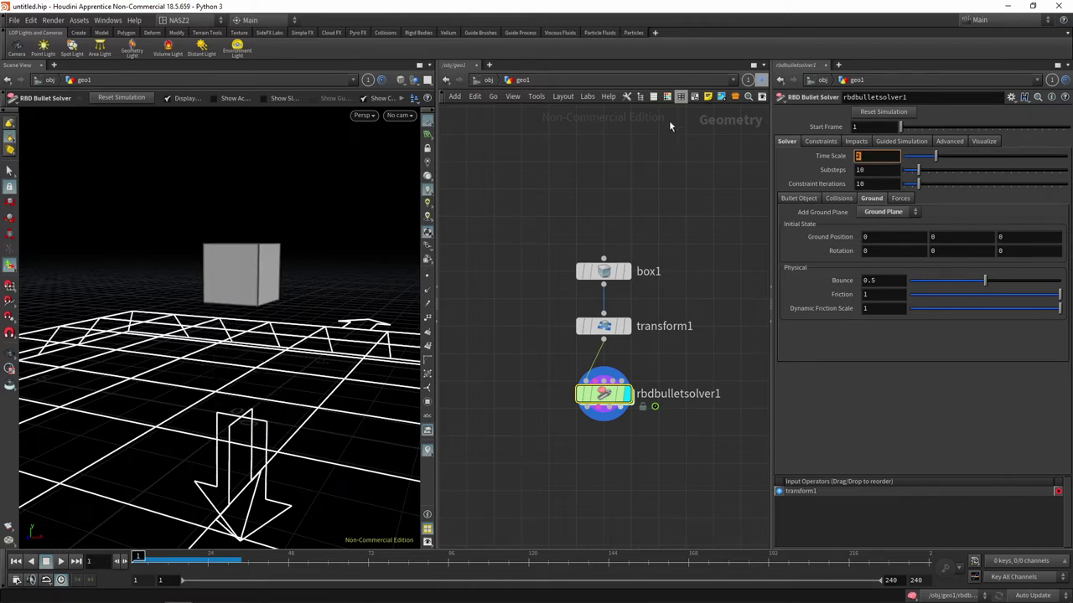
pyautogui.write('0.2')
pyautogui.press('Return')
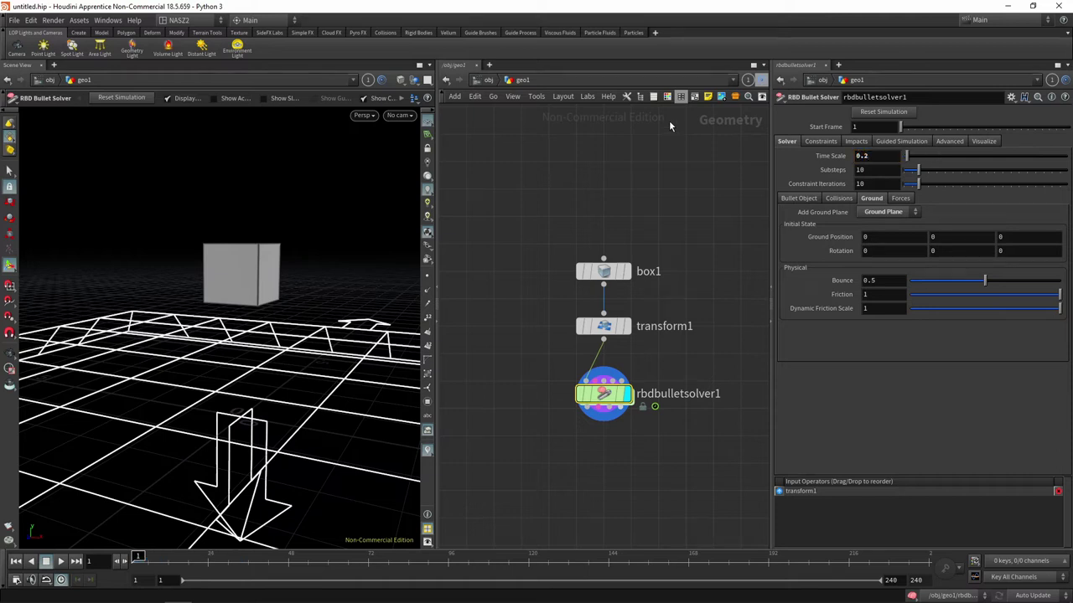
pyautogui.keyDown('alt'); pyautogui.click(875, 156); pyautogui.keyUp('alt')
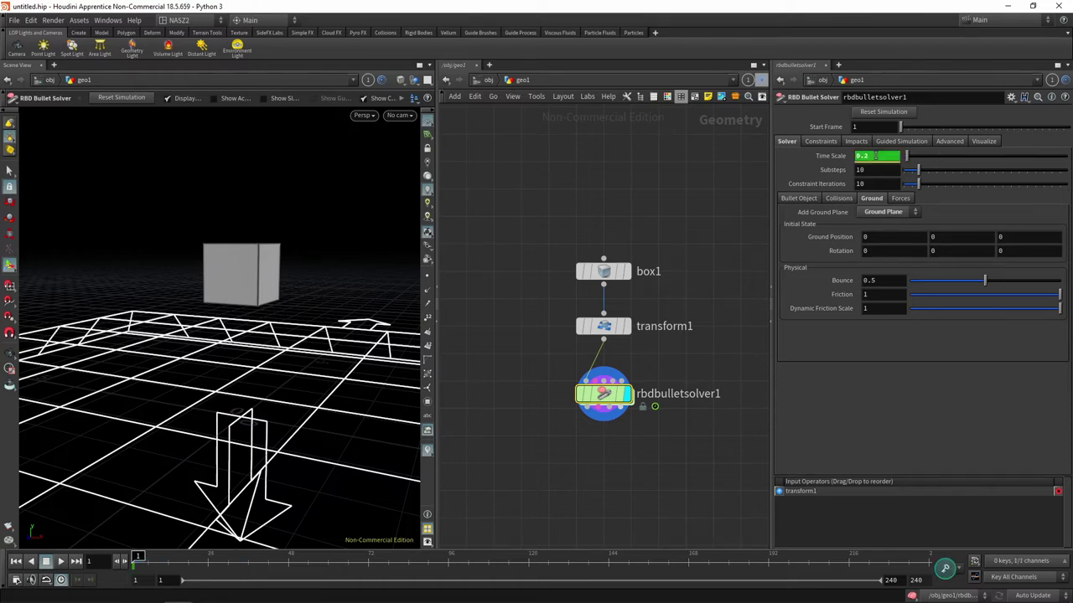
pyautogui.click(208, 567)
pyautogui.keyDown('alt'); pyautogui.click(880, 155); pyautogui.keyUp('alt')
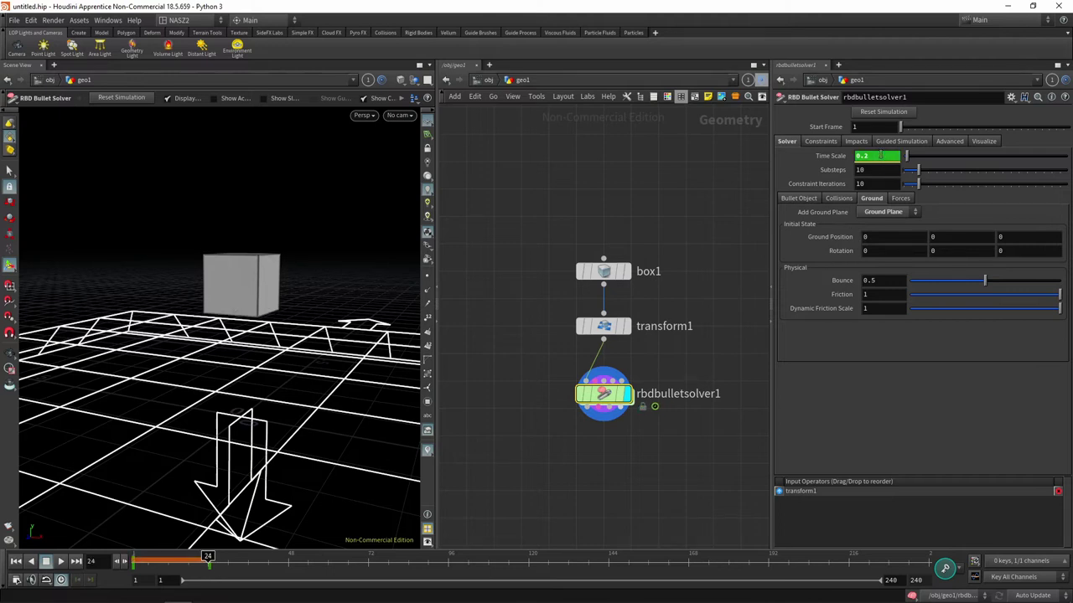
pyautogui.click(255, 567)
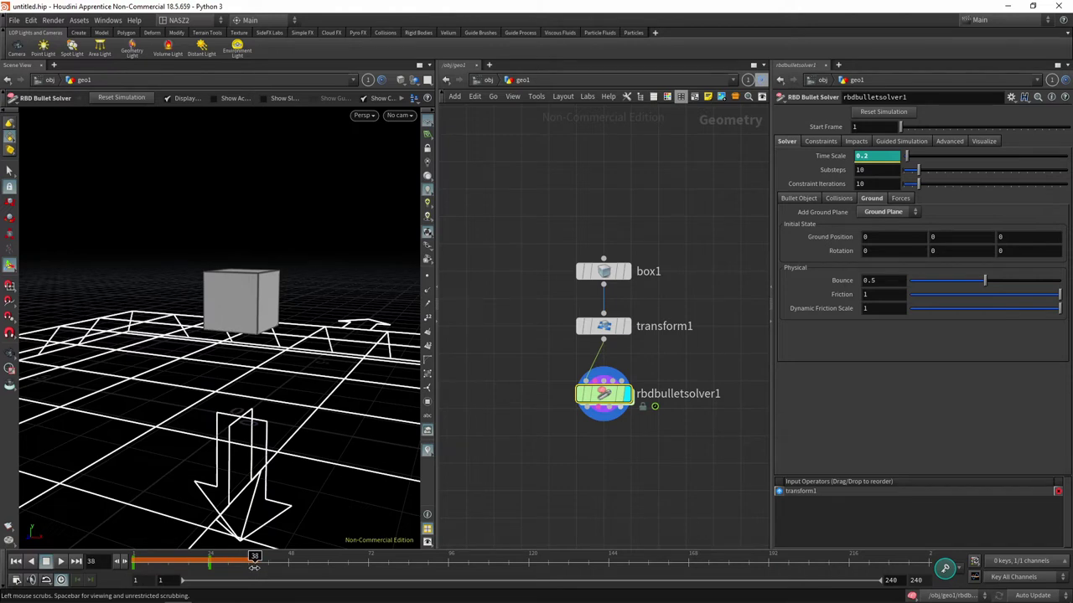
pyautogui.click(887, 156)
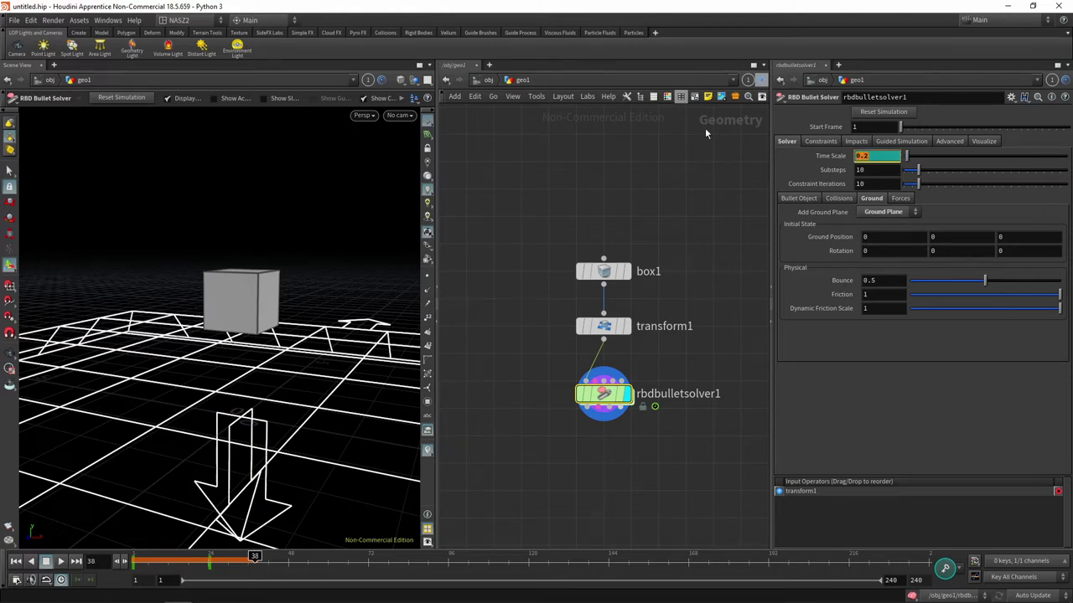
pyautogui.write('2')
pyautogui.press('Return')
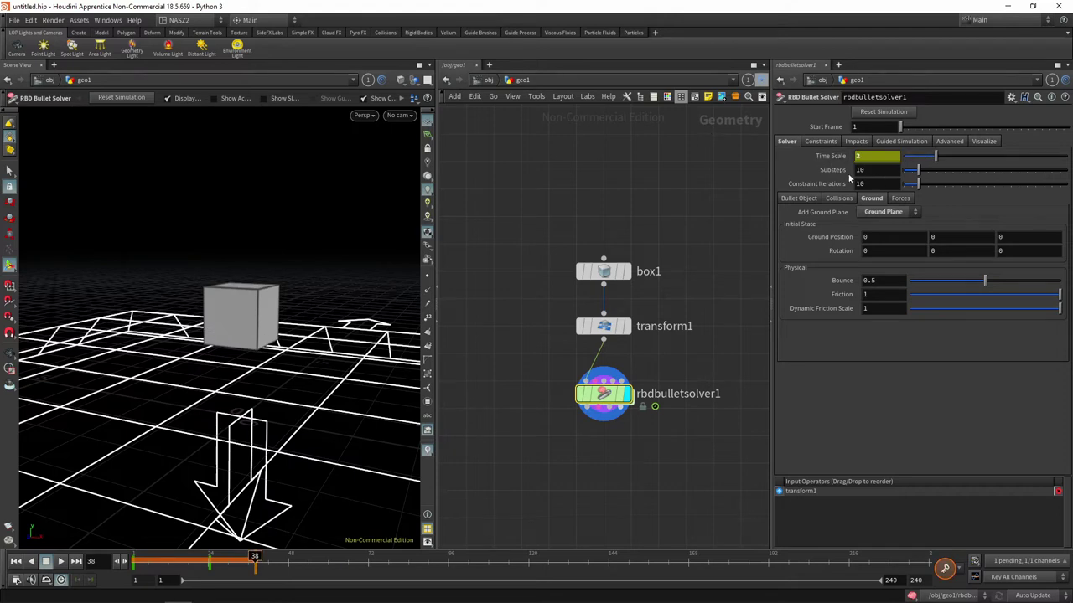
# Preview the ramped drop, then undo the keyframes, leaving Time Scale at 0.2
pyautogui.hotkey('ctrl', 'z')
pyautogui.click(16, 560)
pyautogui.click(48, 563)
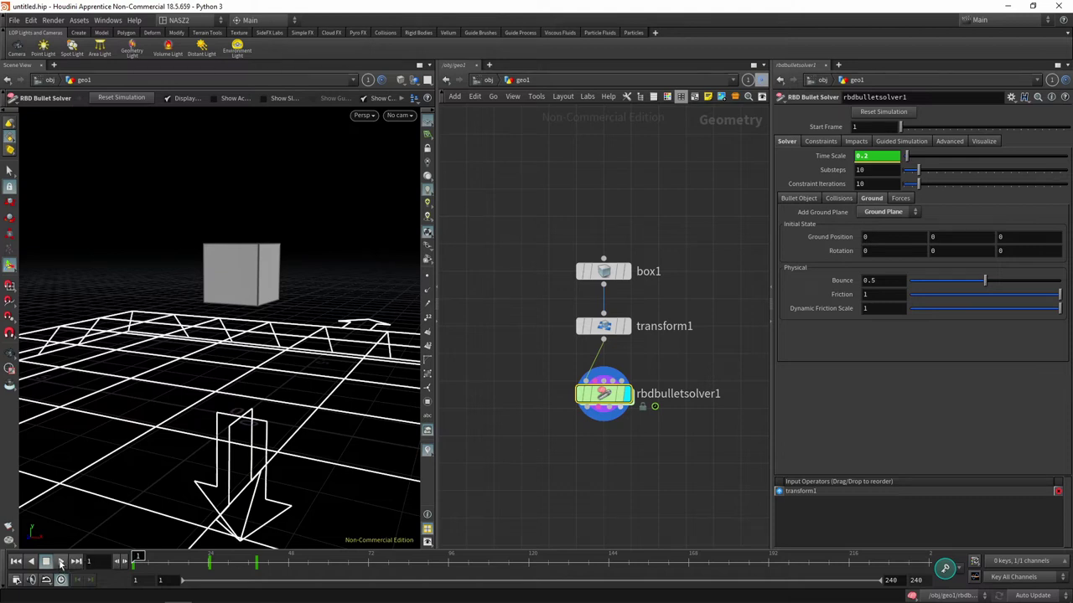
pyautogui.click(62, 563)
pyautogui.hotkey('ctrl', 'y')
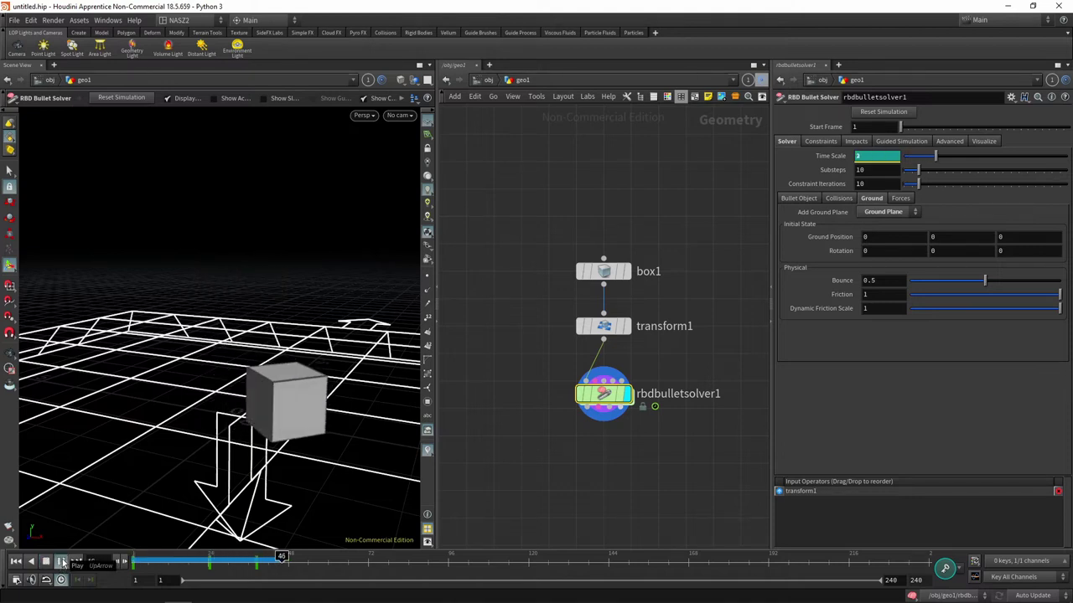
pyautogui.moveTo(218, 568)
pyautogui.mouseDown()
pyautogui.moveTo(285, 555)
pyautogui.moveTo(140, 533)
pyautogui.mouseUp()
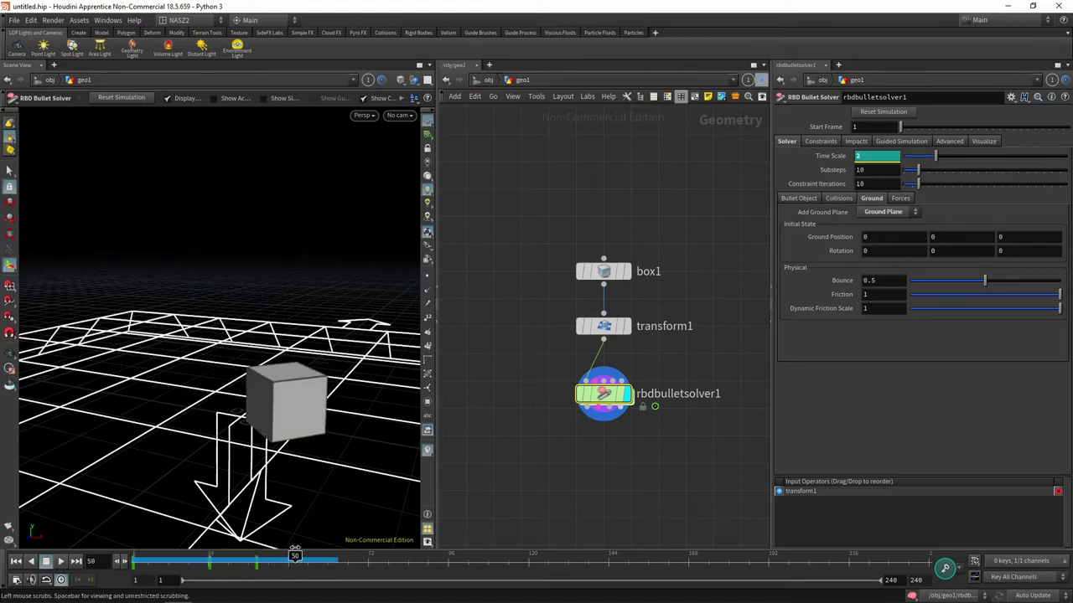
pyautogui.hotkey('ctrl', 'z')
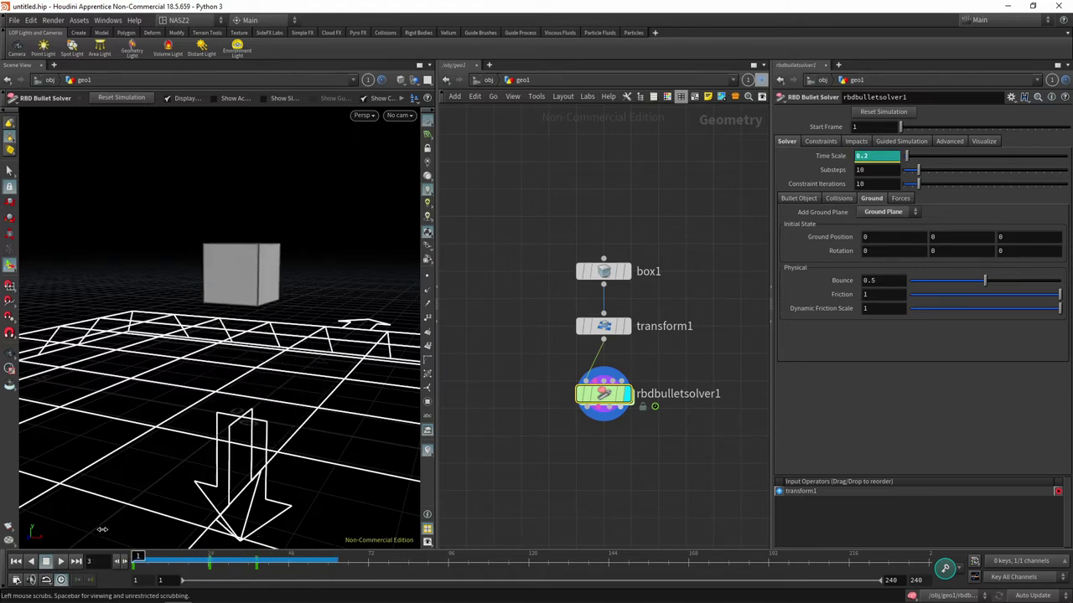
pyautogui.hotkey('ctrl', 'z')
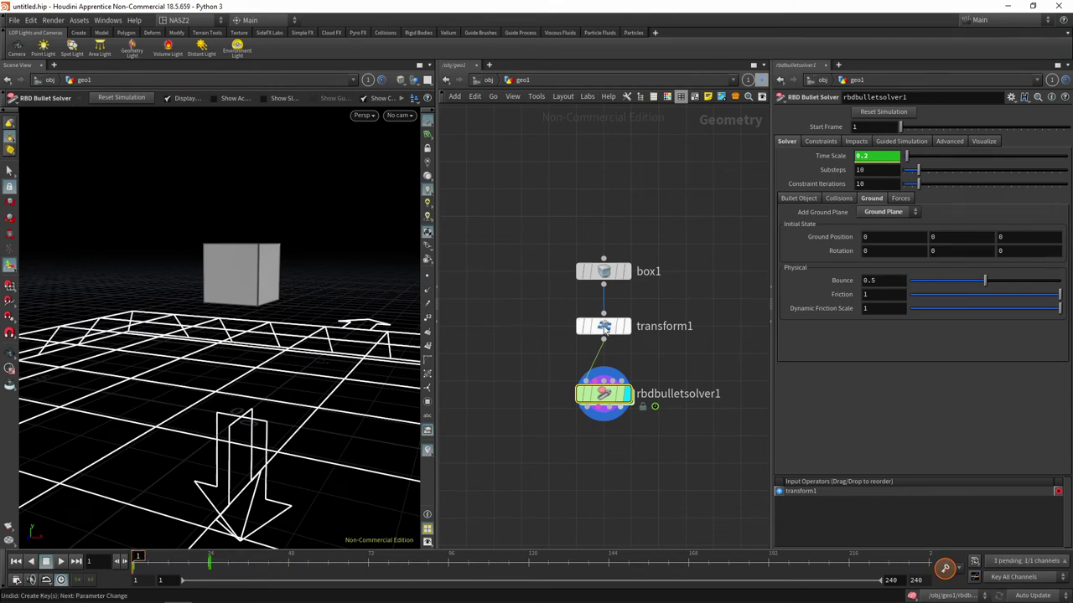
pyautogui.hotkey('ctrl', 'z')
pyautogui.hotkey('ctrl', 'z')
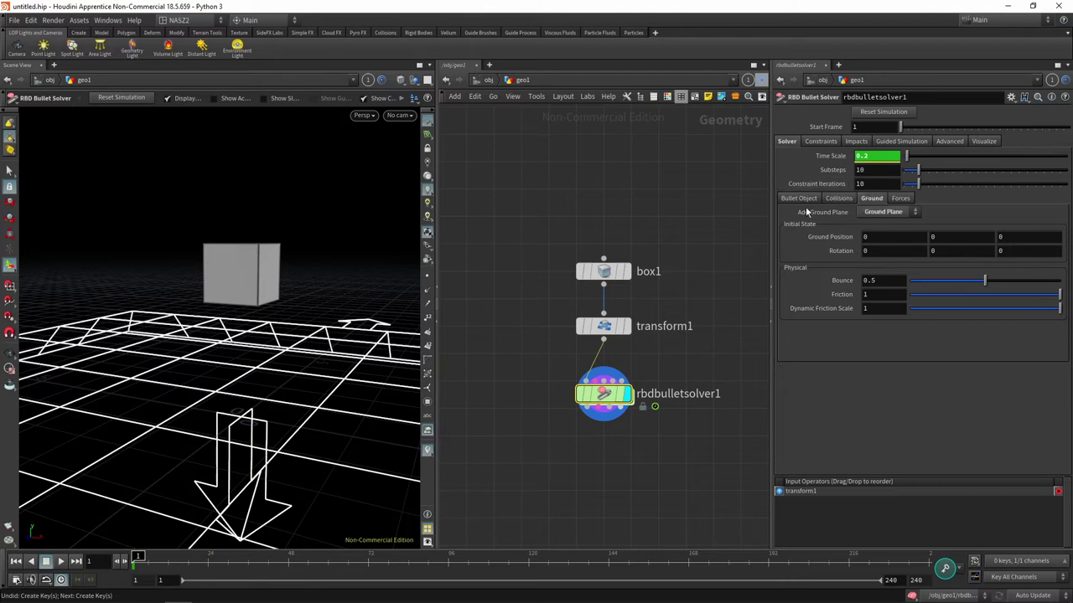
# Add a Retime node, retime1, under rbdbulletsolver1 and make it the displayed output
pyautogui.press('Tab')
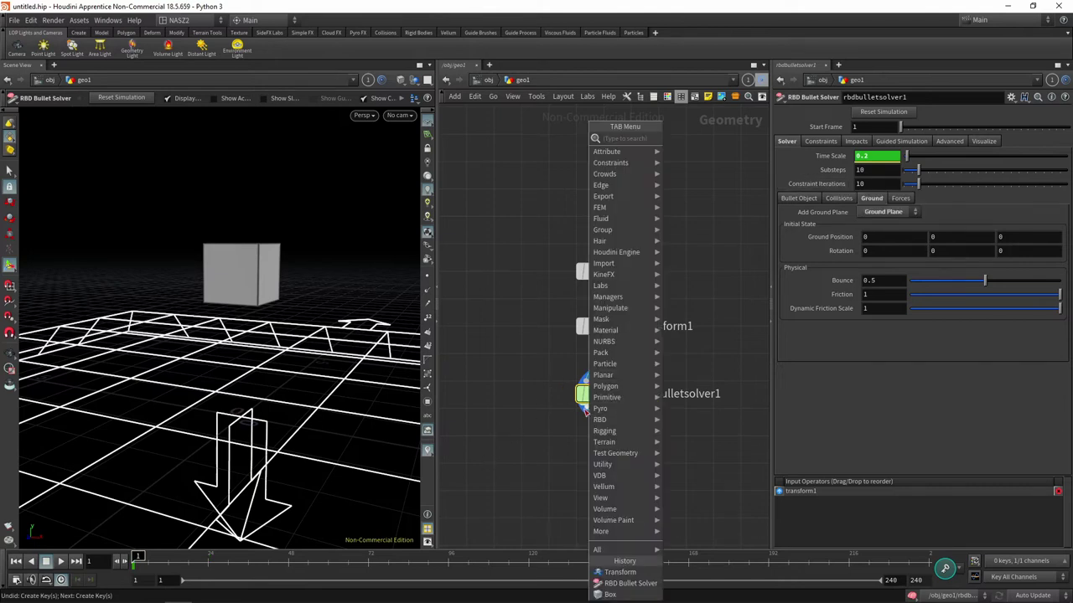
pyautogui.press('Escape')
pyautogui.press('Tab')
pyautogui.write('re')
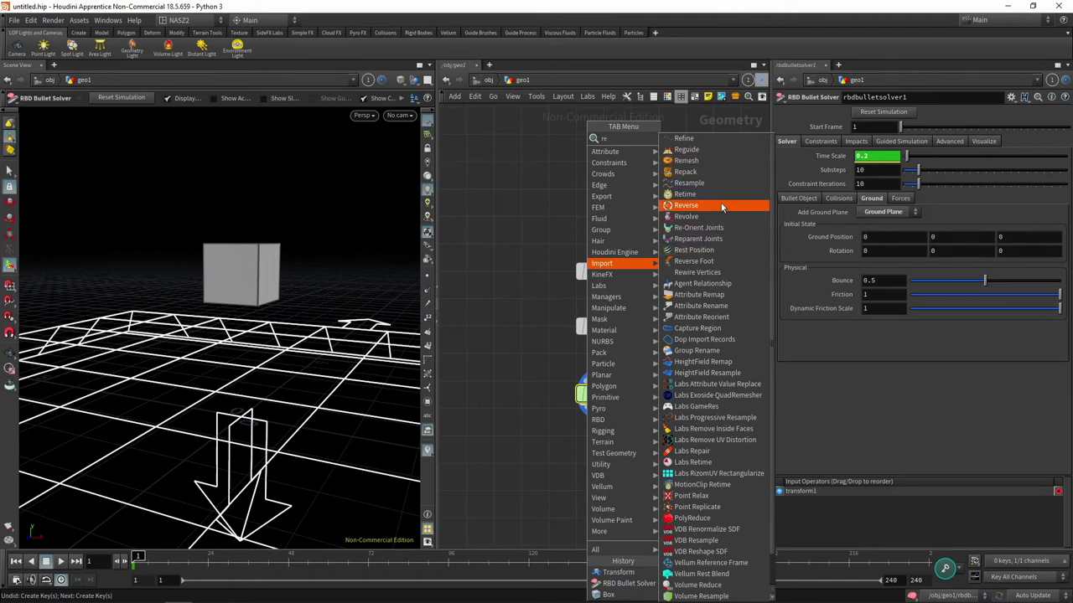
pyautogui.press('Return')
pyautogui.click(590, 458)
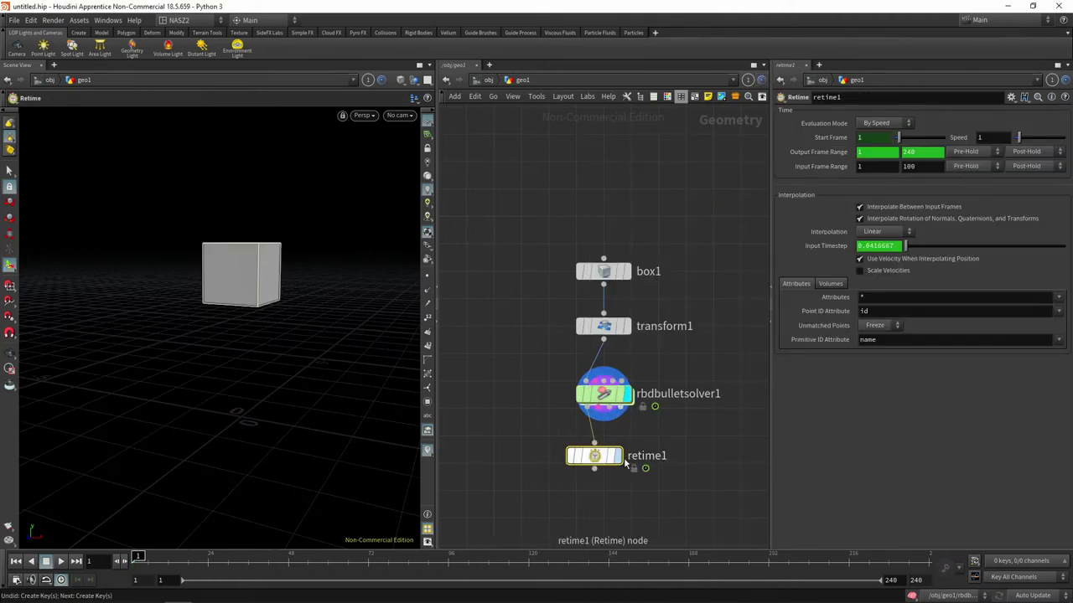
pyautogui.moveTo(618, 466); pyautogui.dragTo(633, 465)
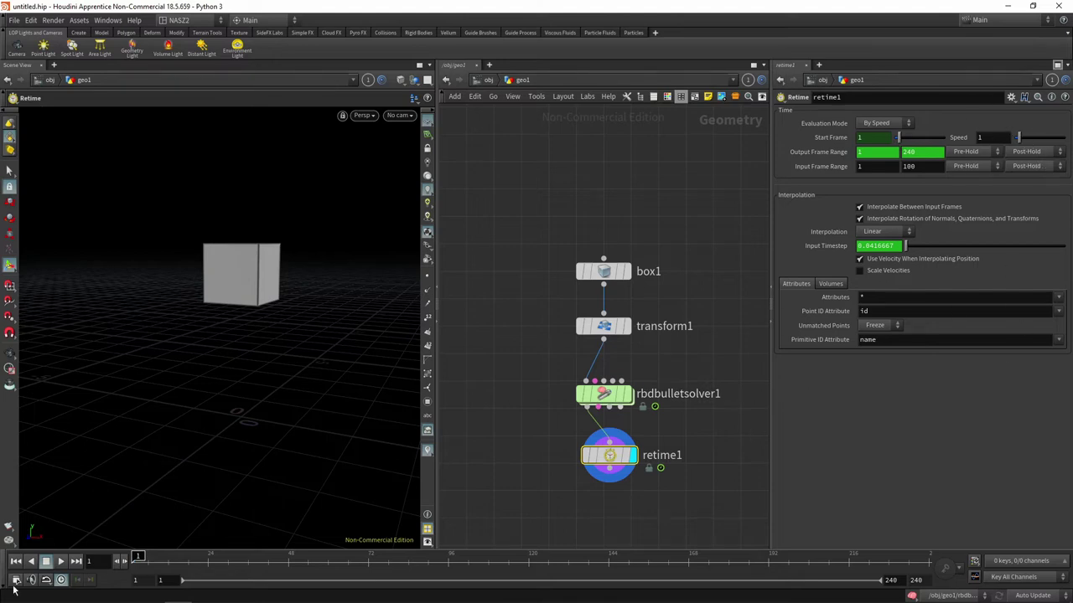
# Keyframe retime1's Speed at 0.2 on frame 24 and 2 on frame 38
pyautogui.keyDown('alt'); pyautogui.click(993, 139); pyautogui.keyUp('alt')
pyautogui.write('0.2')
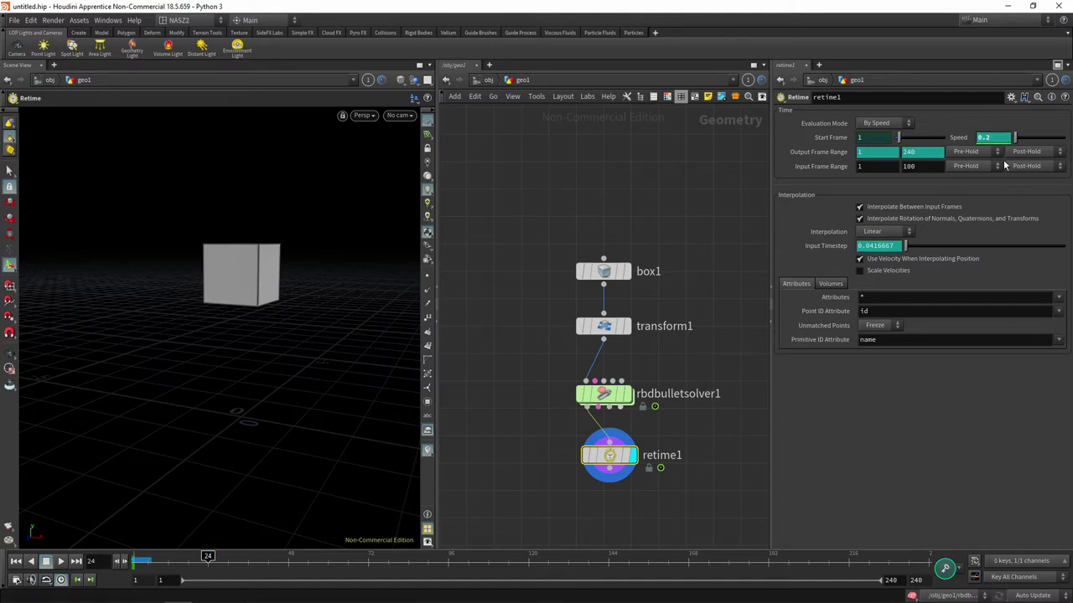
pyautogui.click(264, 559)
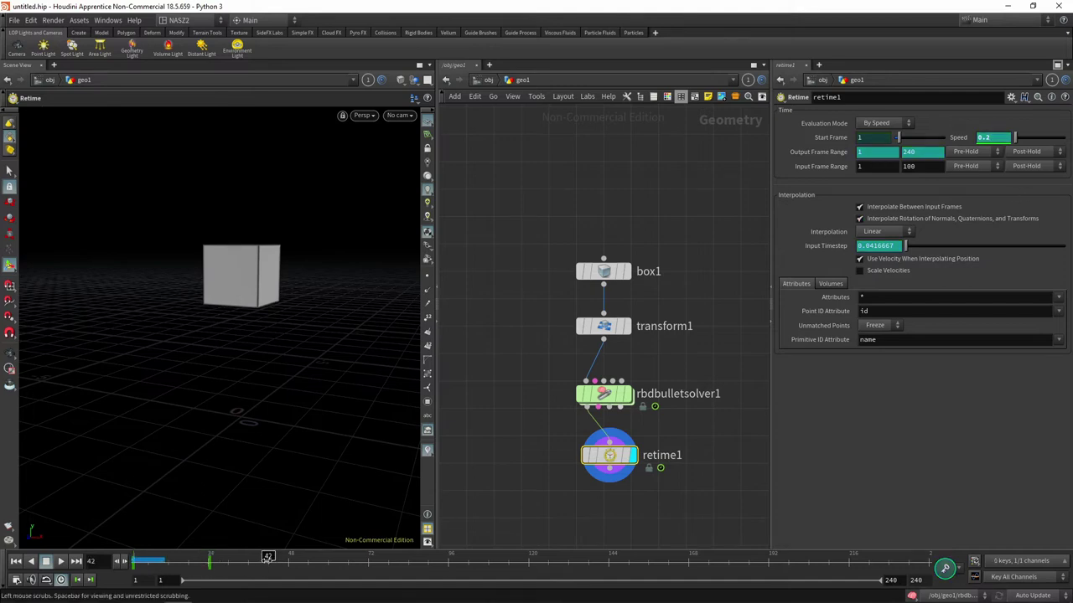
pyautogui.moveTo(263, 559); pyautogui.dragTo(254, 559)
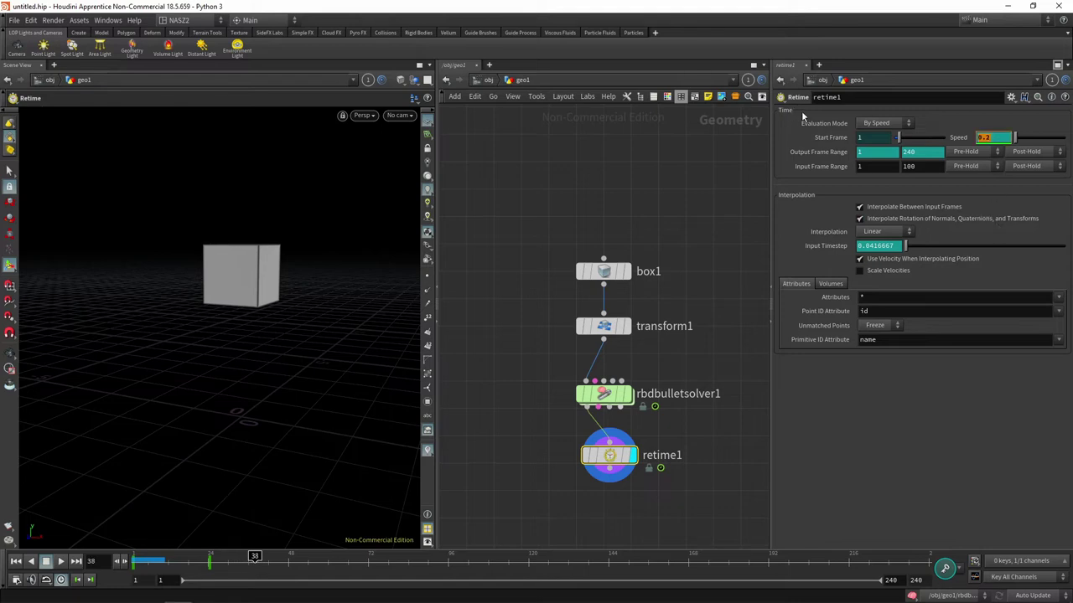
pyautogui.write('2')
pyautogui.press('Return')
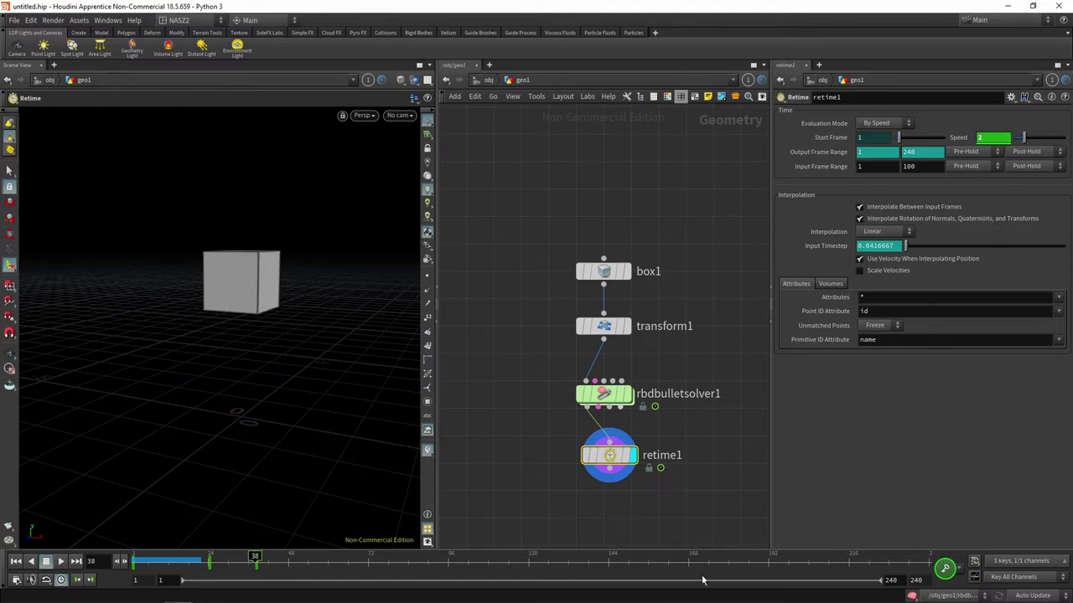
# Play back and scrub the retimed cube fall to check the speed ramp
pyautogui.moveTo(254, 559); pyautogui.dragTo(237, 559)
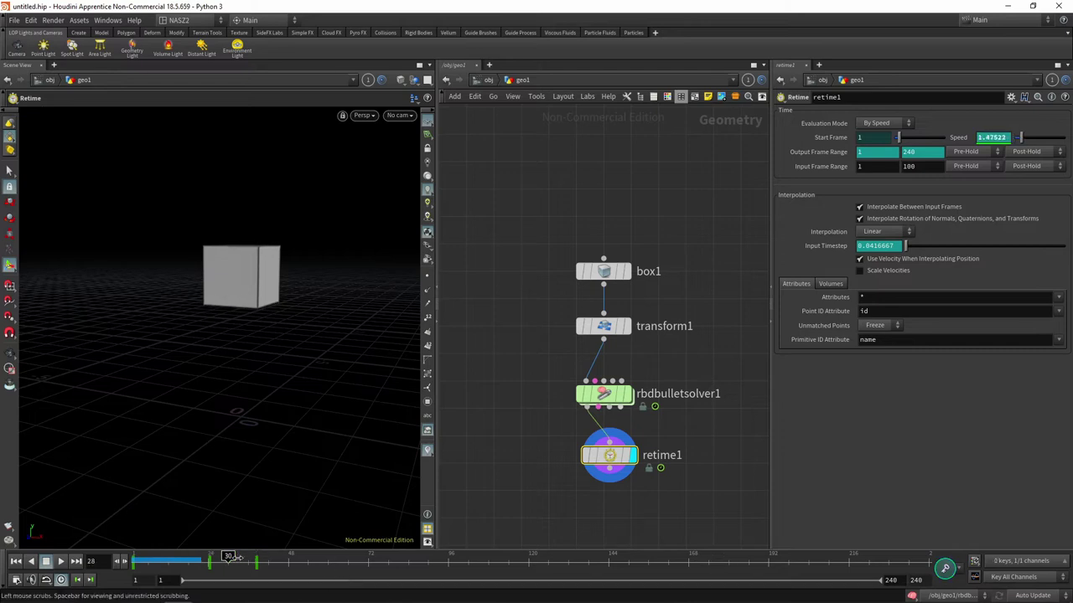
pyautogui.click(60, 562)
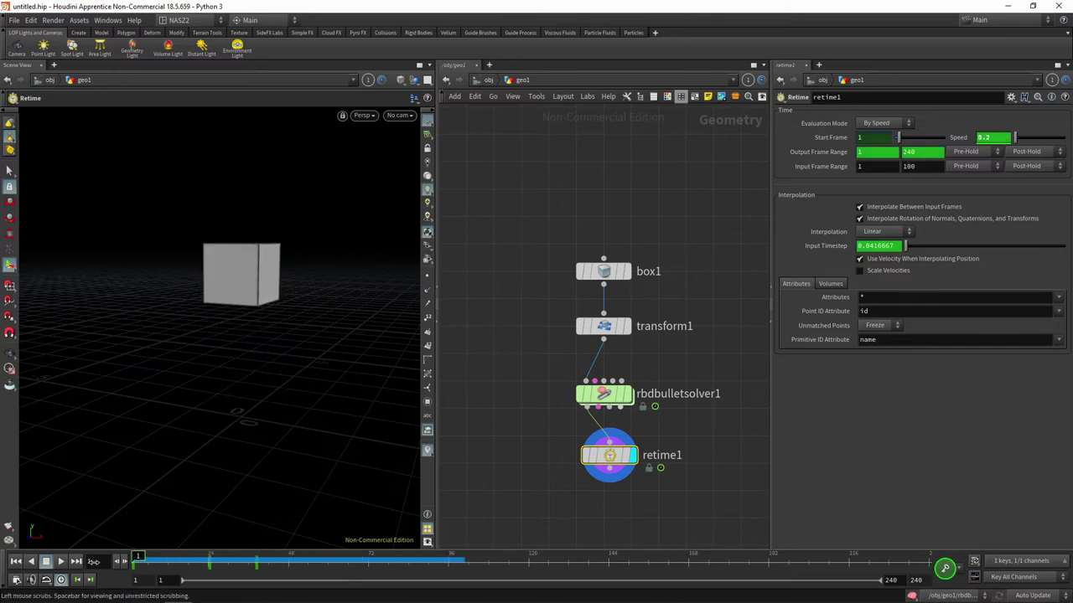
pyautogui.click(61, 562)
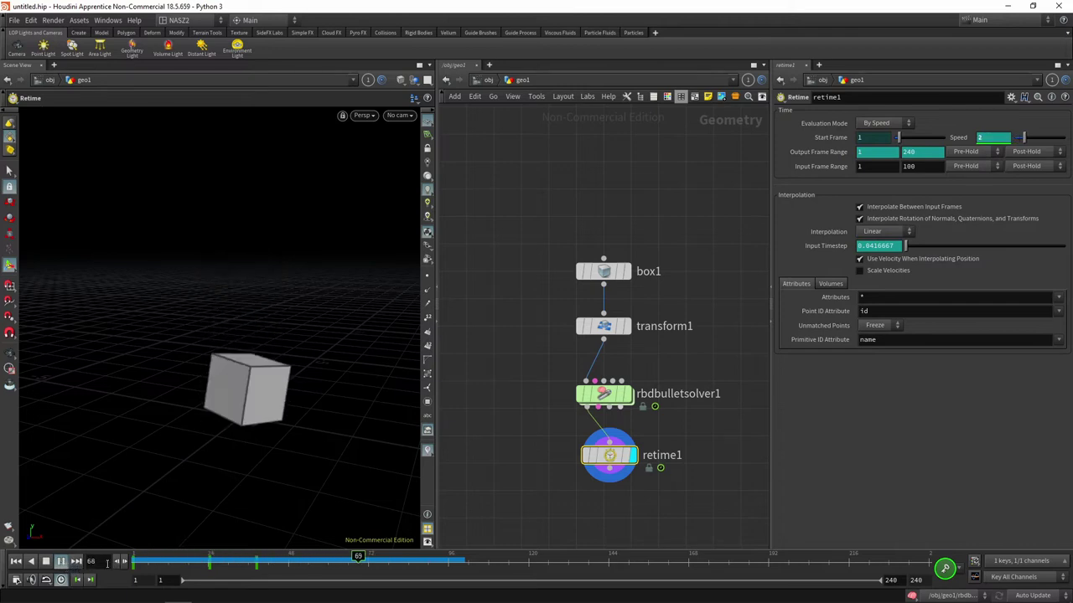
pyautogui.click(177, 564)
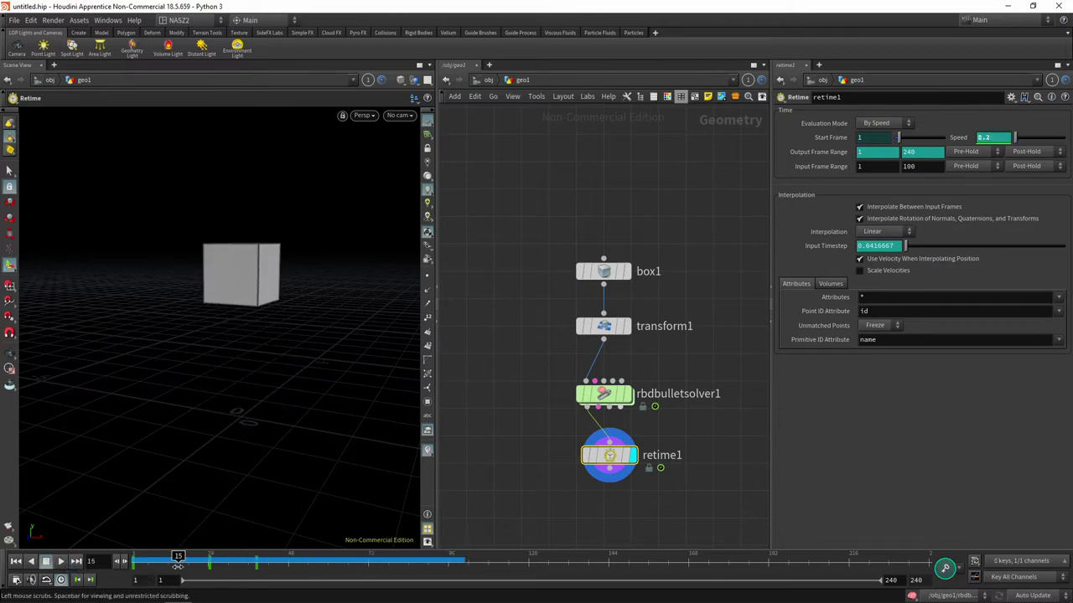
pyautogui.moveTo(177, 566)
pyautogui.mouseDown()
pyautogui.moveTo(250, 571)
pyautogui.moveTo(134, 560)
pyautogui.mouseUp()
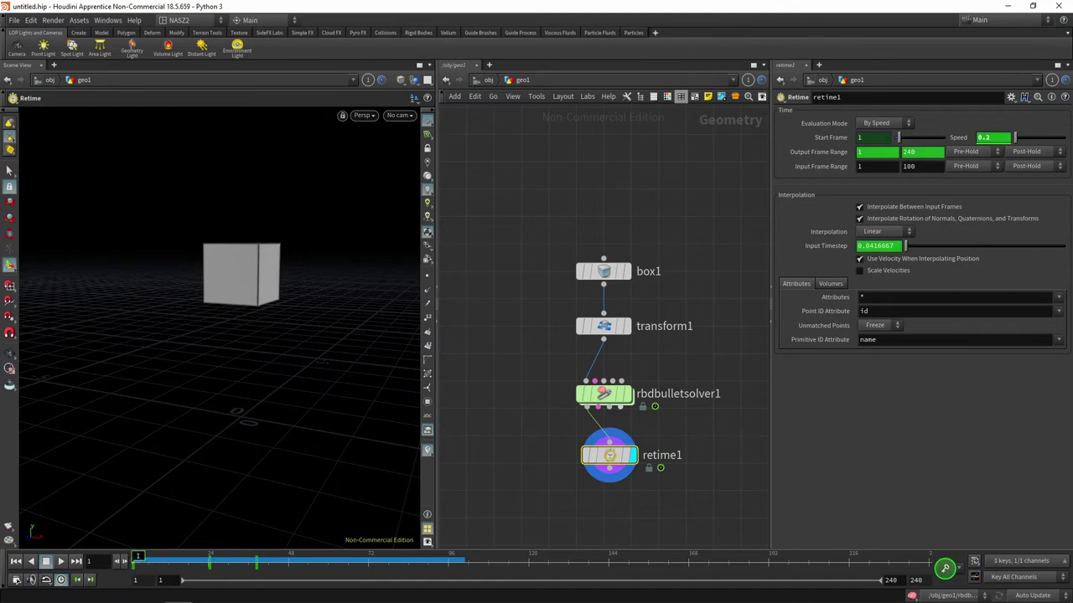
# Isolate retime1's Speed channel so its curve and keyframes show in the Animation Editor
pyautogui.rightClick(958, 143)
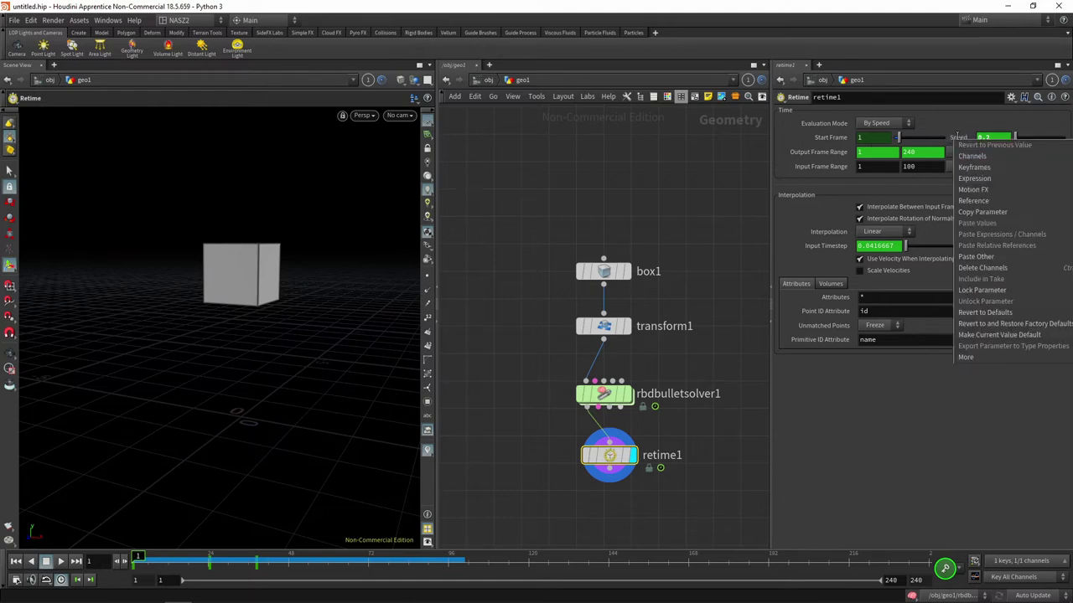
pyautogui.click(957, 136)
pyautogui.rightClick(958, 134)
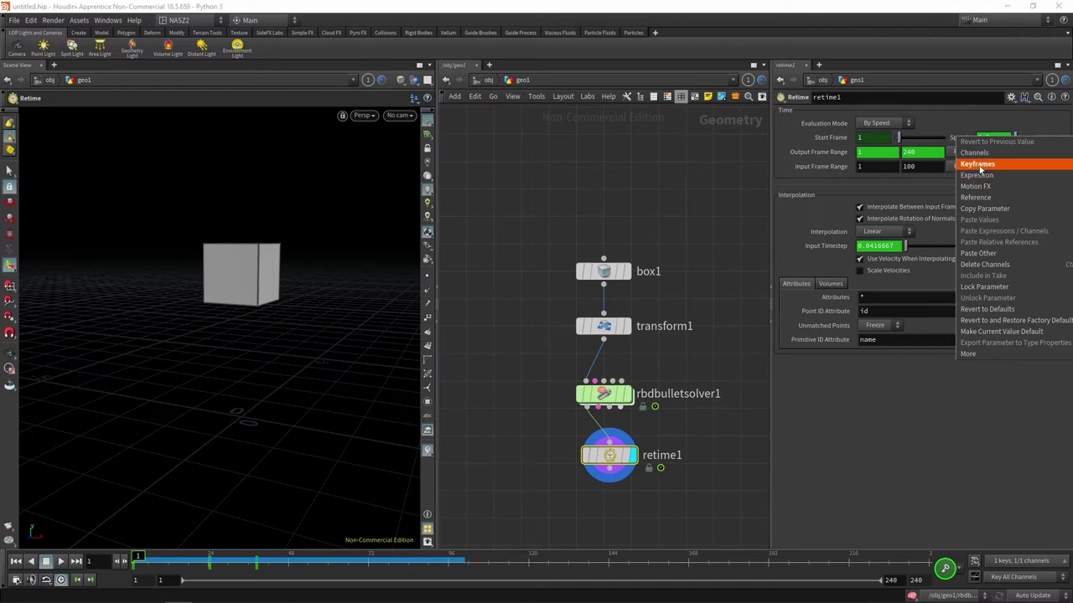
pyautogui.click(946, 12)
pyautogui.doubleClick(946, 11)
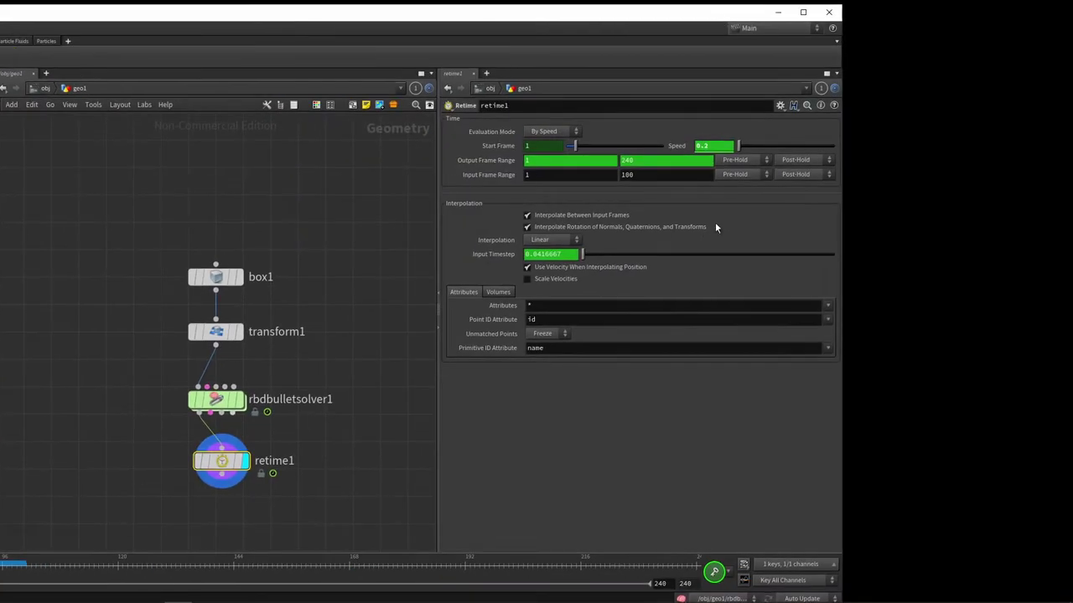
pyautogui.rightClick(677, 145)
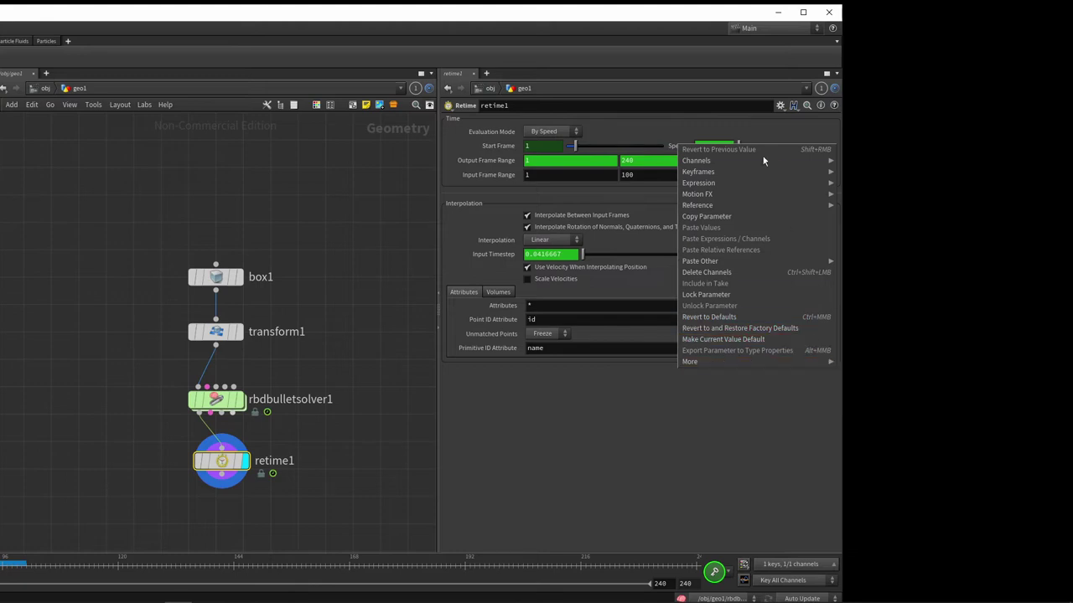
pyautogui.moveTo(695, 160)
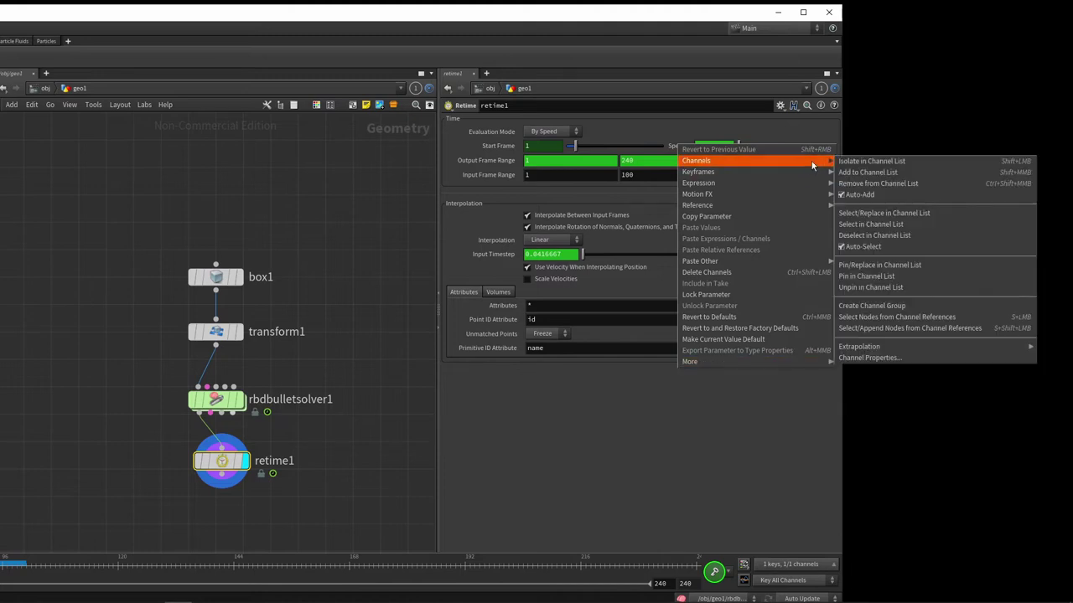
pyautogui.click(879, 169)
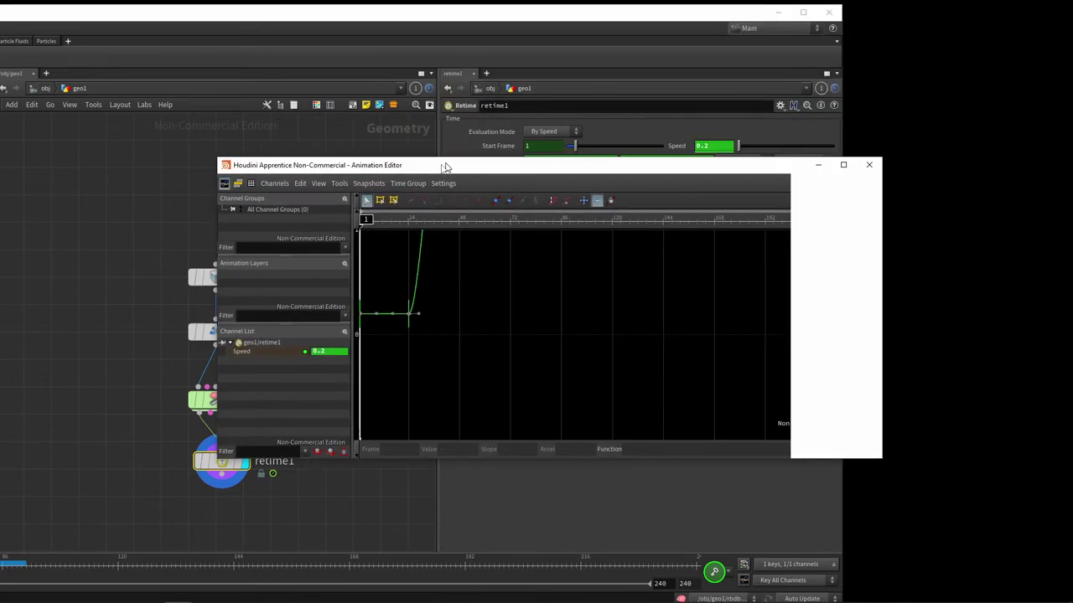
# Rearrange the Animation Editor and main window, then reopen the retime1 Speed curve
pyautogui.moveTo(728, 17); pyautogui.dragTo(349, 172)
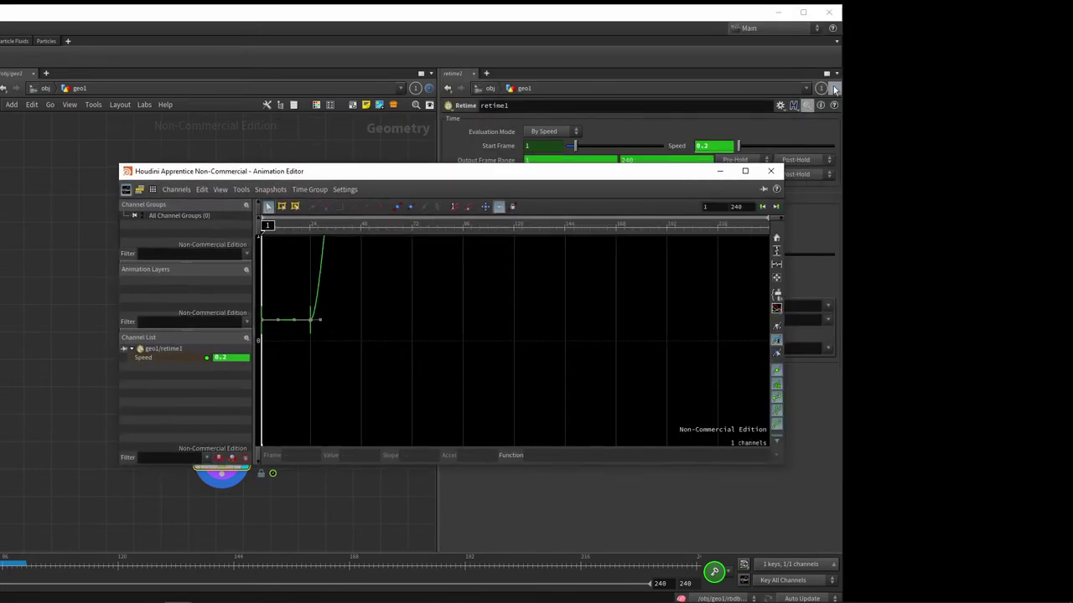
pyautogui.click(829, 12)
pyautogui.click(958, 16)
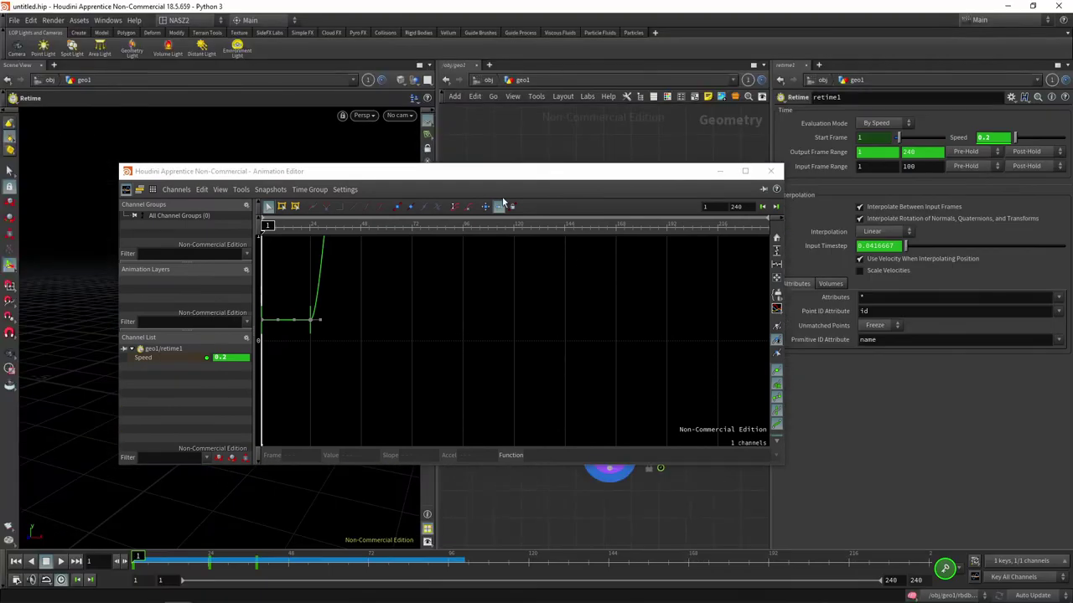
pyautogui.moveTo(470, 173); pyautogui.dragTo(444, 142)
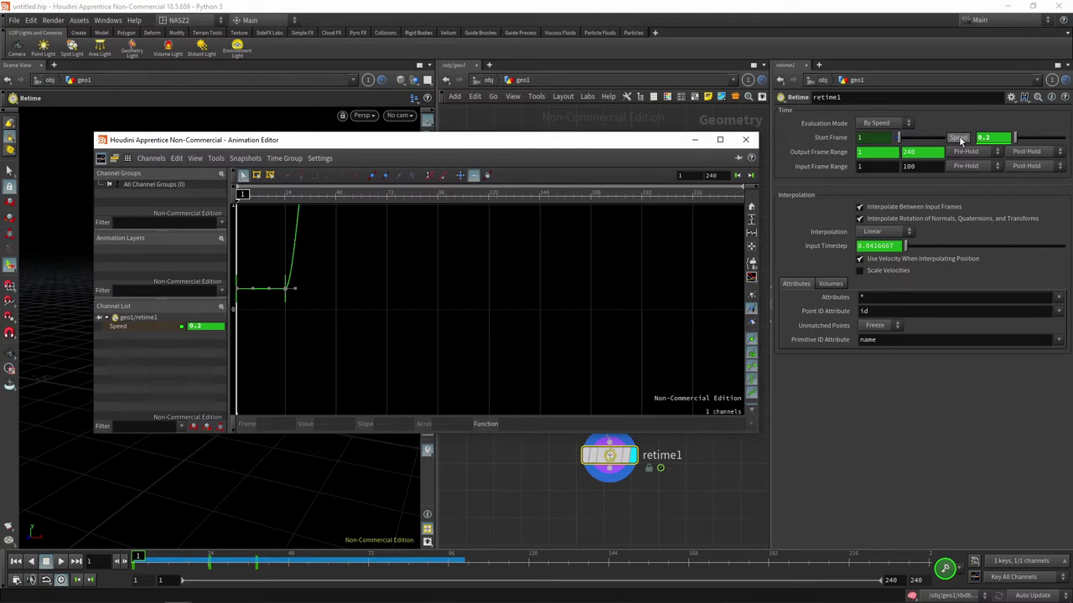
pyautogui.click(745, 139)
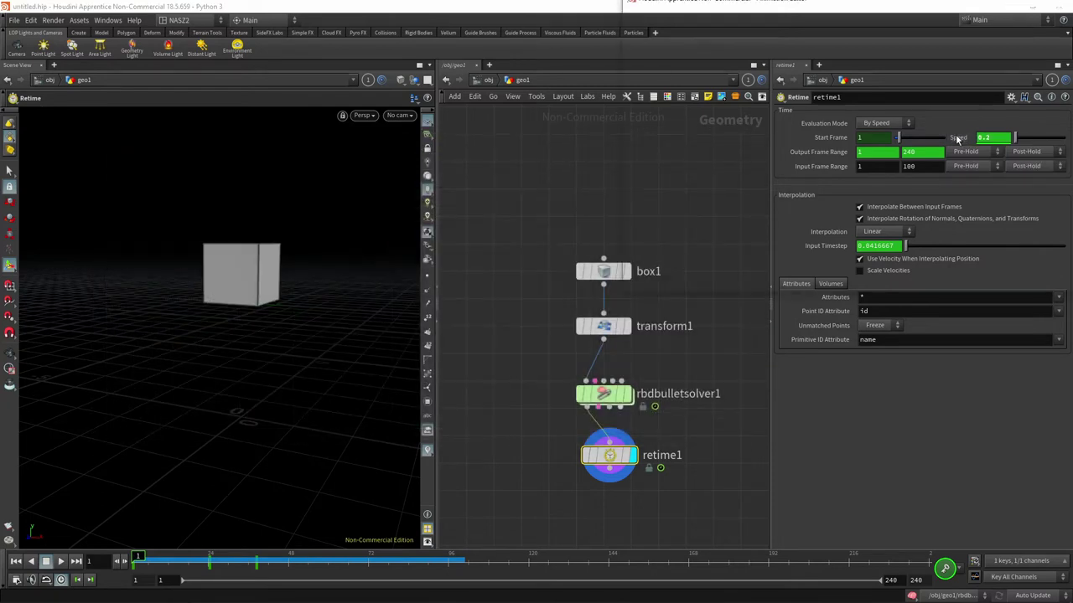
pyautogui.keyDown('shift'); pyautogui.click(956, 138); pyautogui.keyUp('shift')
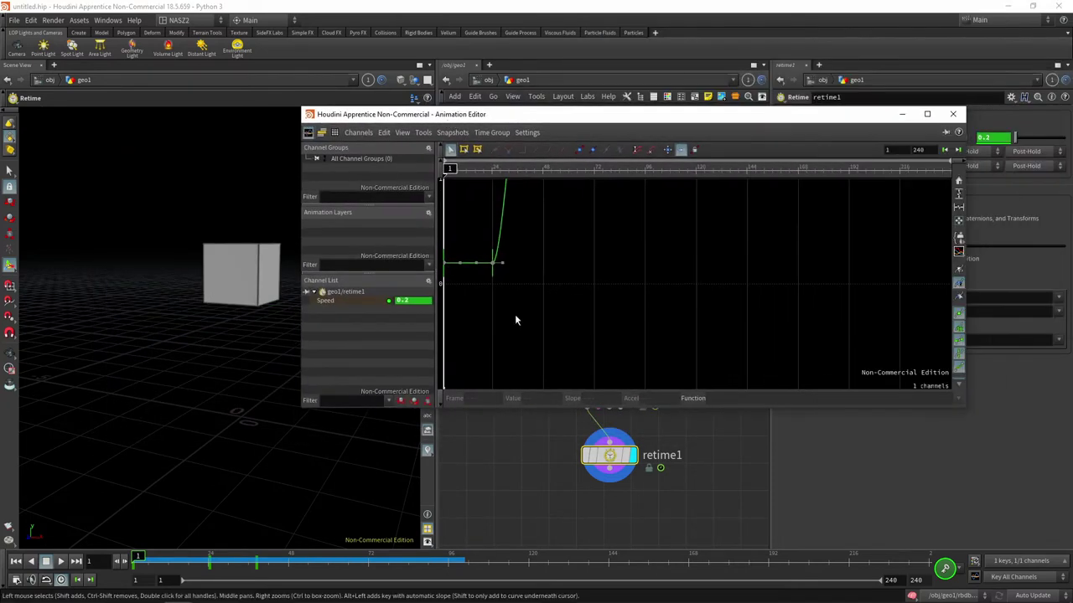
# Ease the Speed curve's key tangents into a smooth S-curve and preview the drop
pyautogui.press('h')
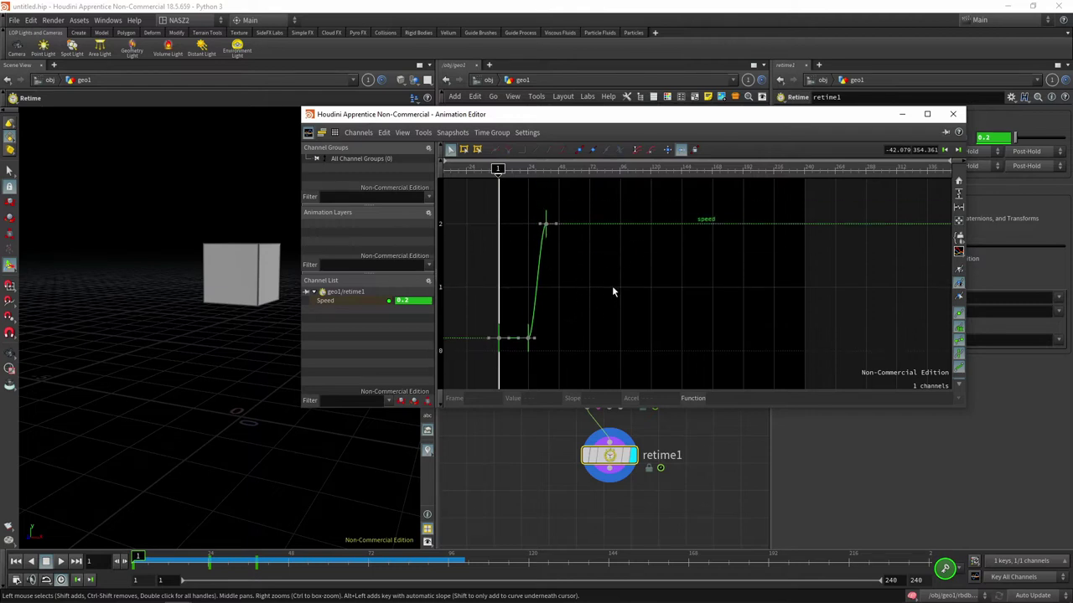
pyautogui.press('f')
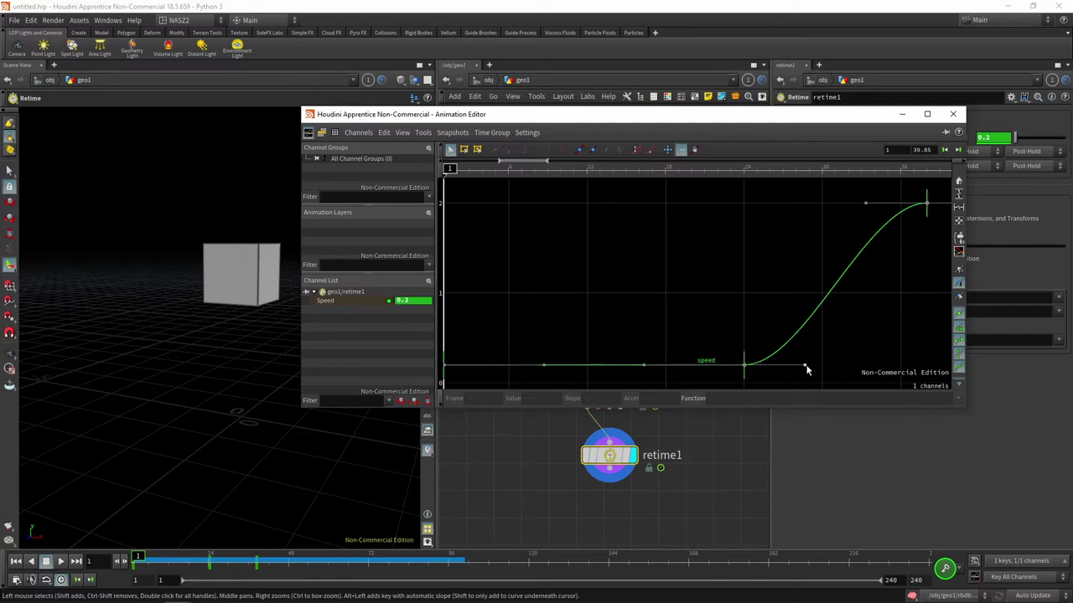
pyautogui.moveTo(805, 367); pyautogui.dragTo(905, 367)
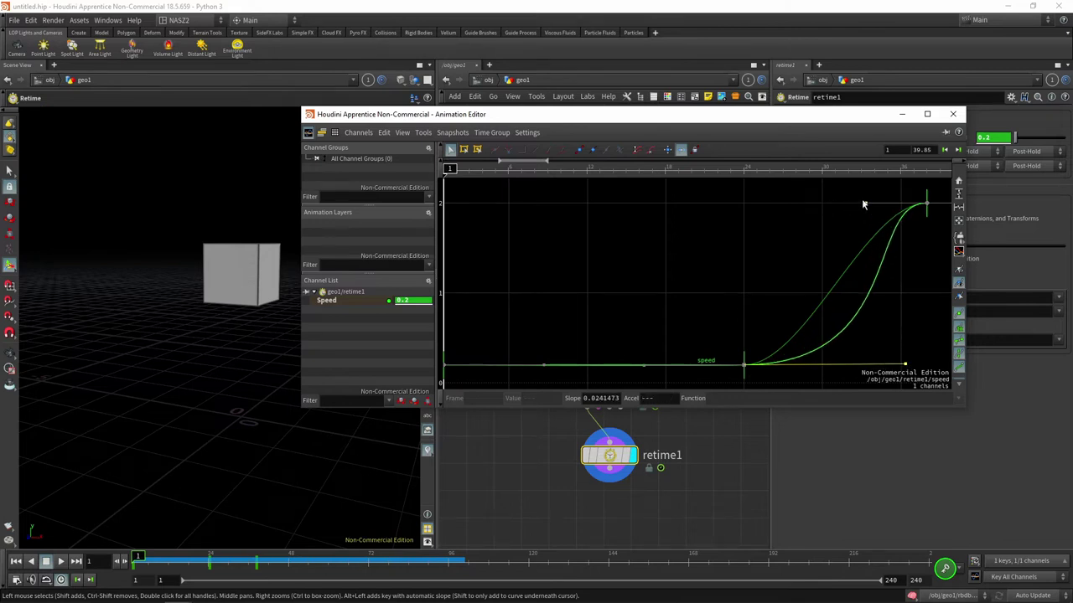
pyautogui.moveTo(866, 204); pyautogui.dragTo(786, 204)
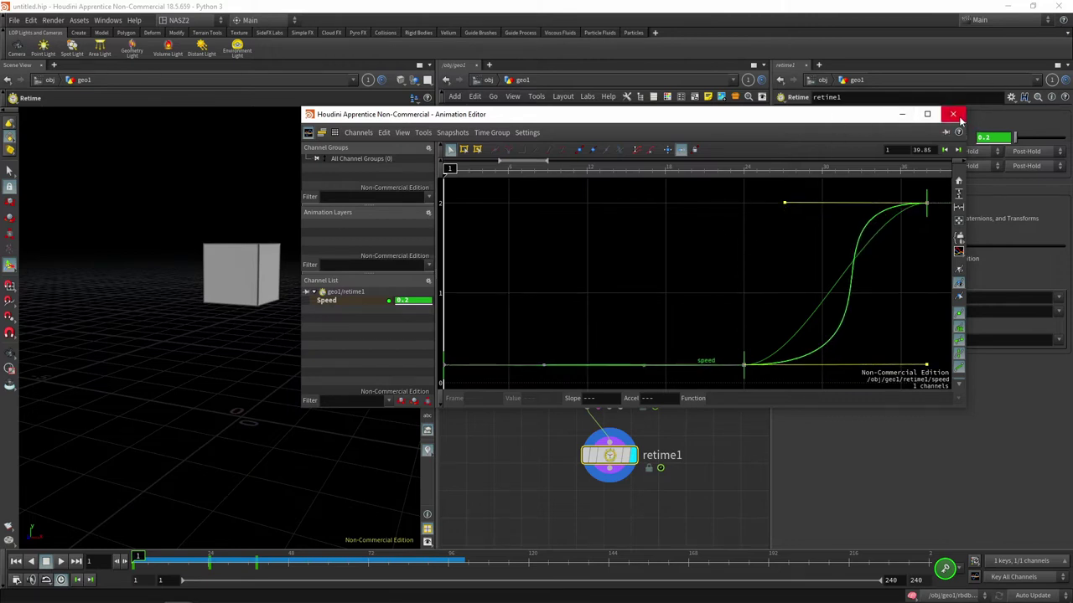
pyautogui.click(954, 115)
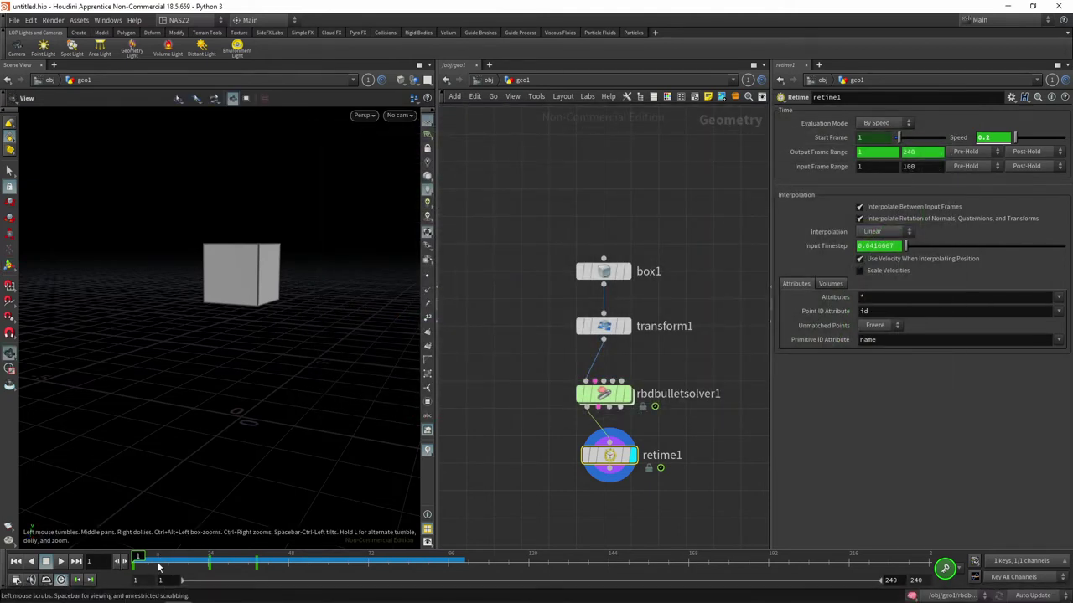
pyautogui.click(61, 562)
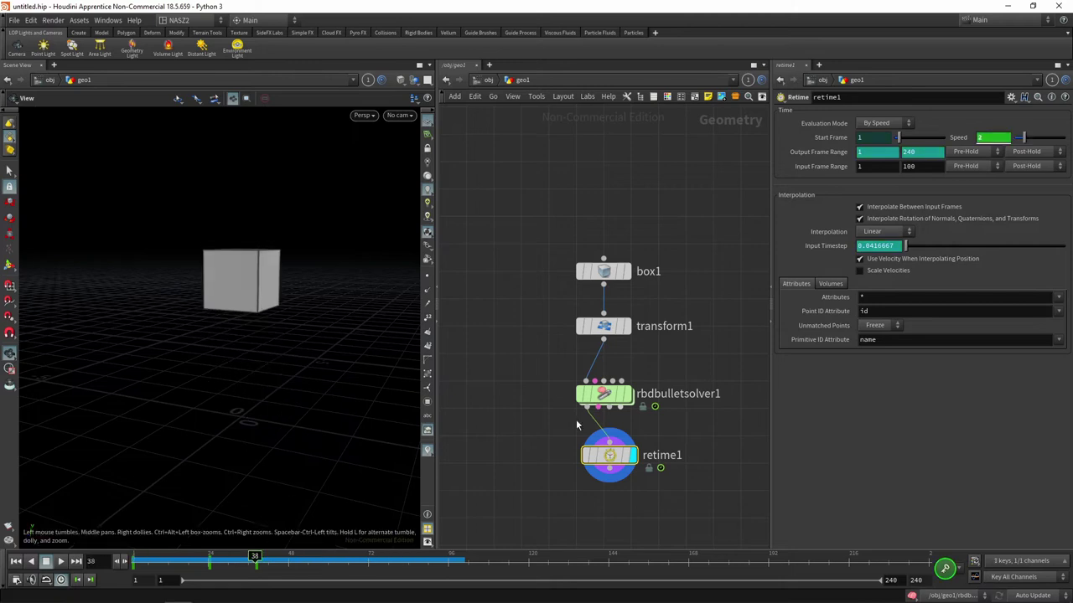
# Delete retime1 and set the solver's Time Scale from 0.2 back to 1
pyautogui.press('Delete')
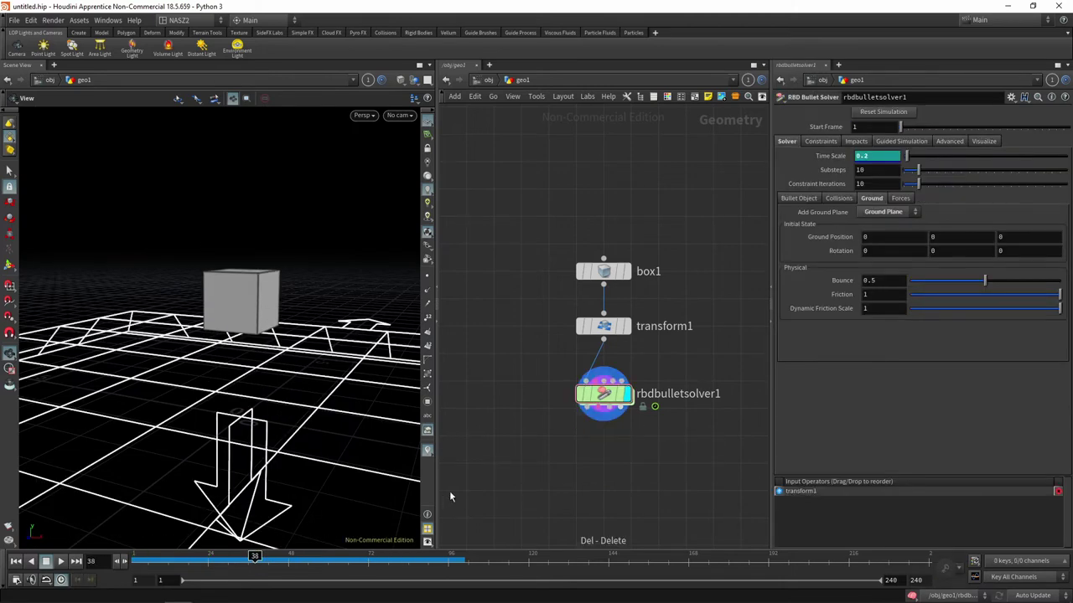
pyautogui.click(871, 156)
pyautogui.click(16, 561)
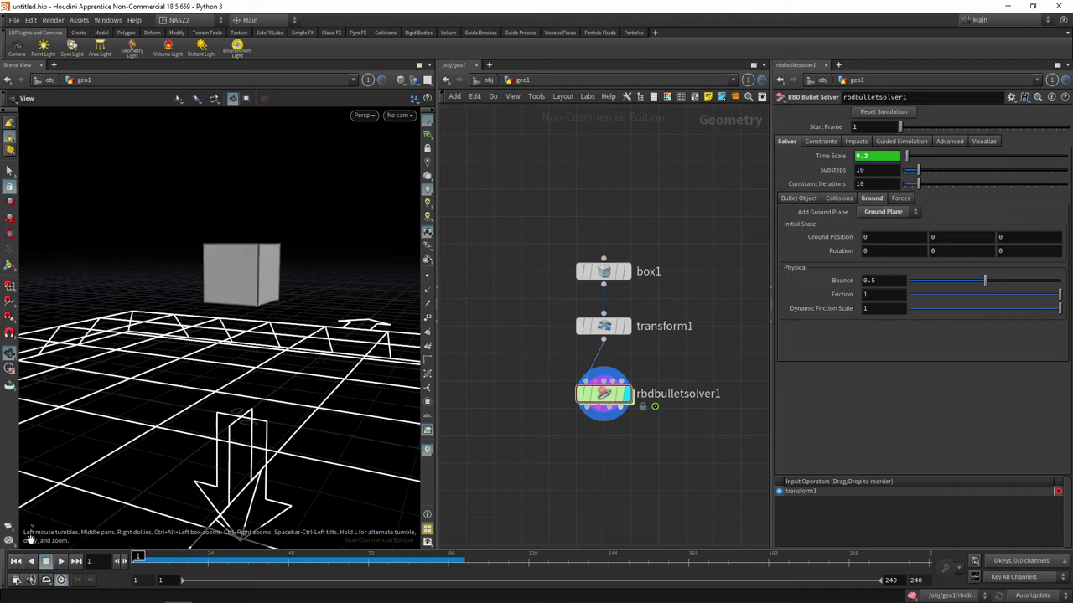
pyautogui.rightClick(885, 156)
pyautogui.press('Escape')
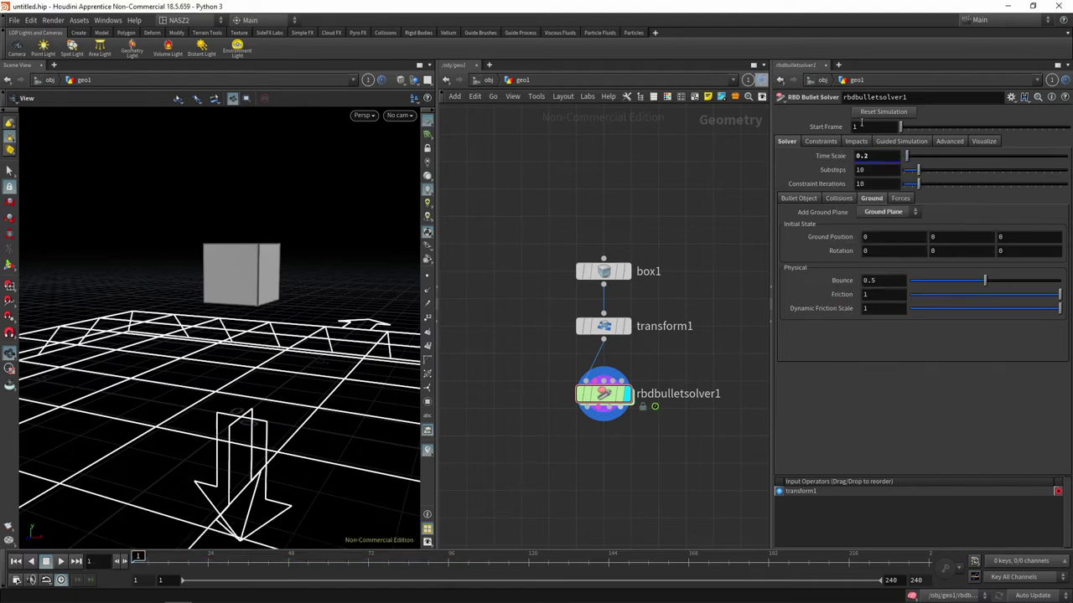
pyautogui.write('1')
pyautogui.press('Return')
# Show rbdbulletsolver1's Bullet Object physical settings, such as Density 1000, and zoom the network
pyautogui.click(803, 199)
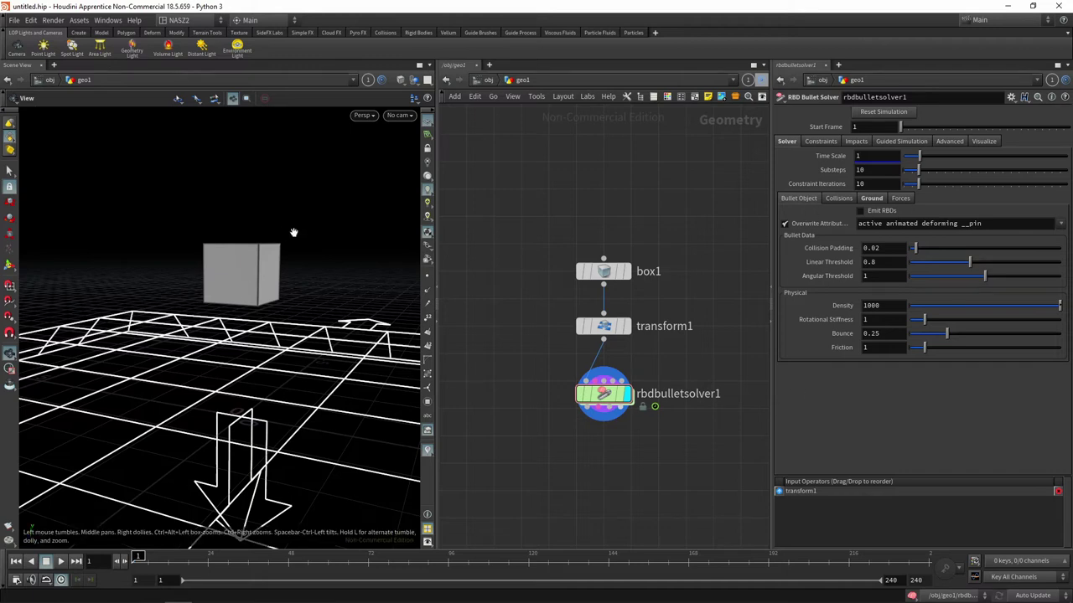
pyautogui.scroll(4, 634, 457)
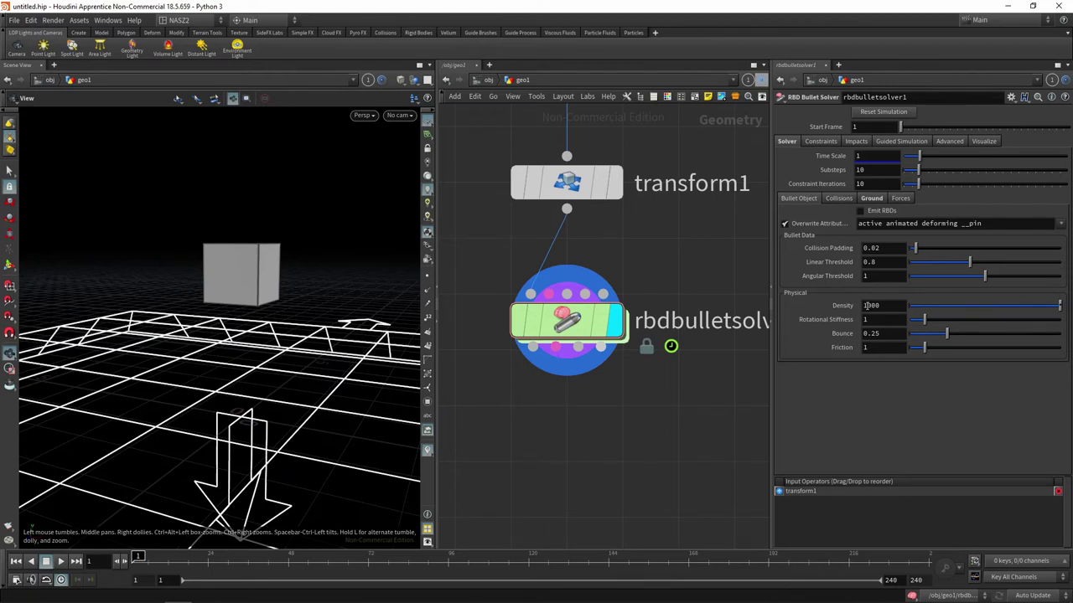
pyautogui.moveTo(867, 305); pyautogui.dragTo(799, 296)
pyautogui.write('5000')
pyautogui.press('Return')
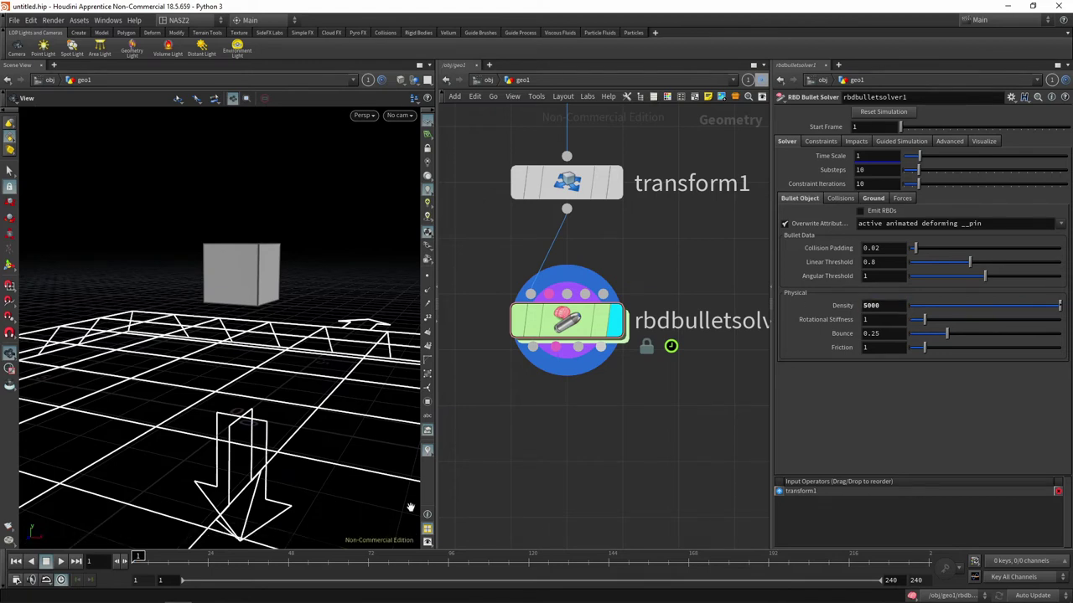
pyautogui.click(62, 561)
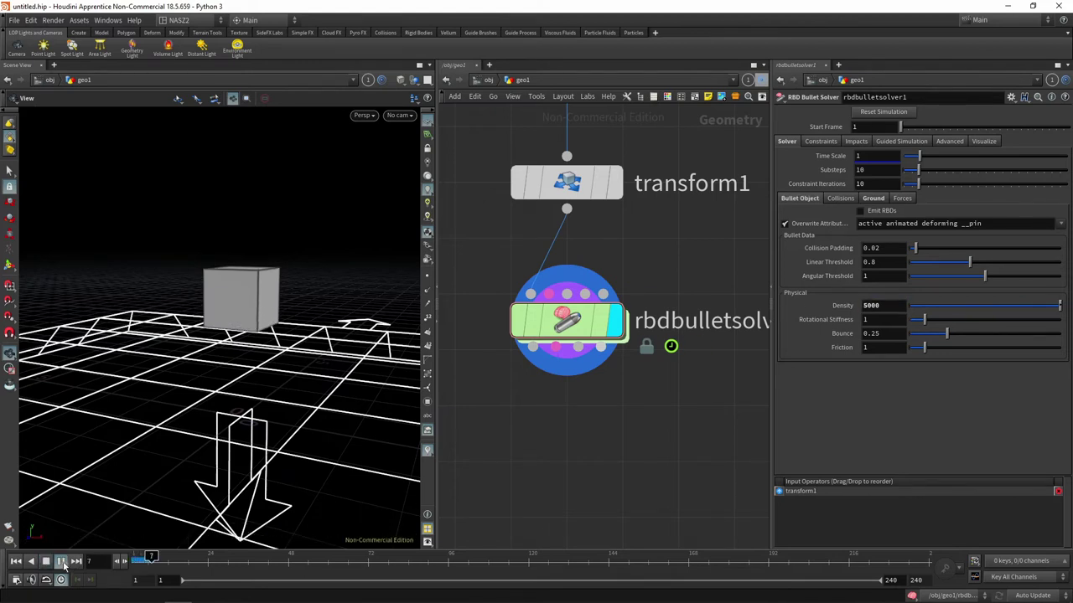
pyautogui.click(46, 561)
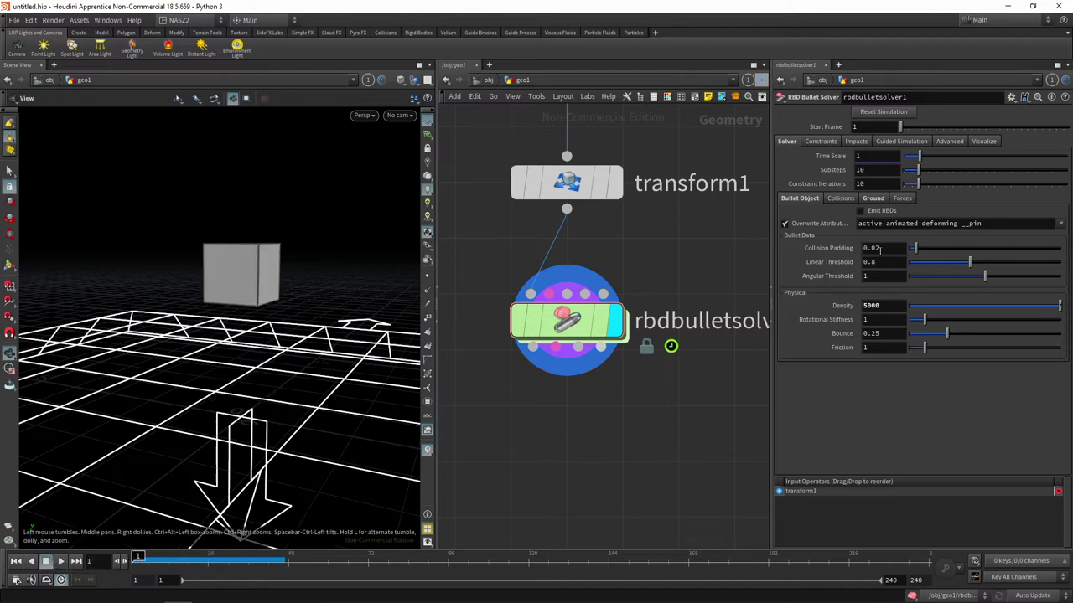
pyautogui.moveTo(880, 306); pyautogui.dragTo(841, 302)
pyautogui.write('100')
pyautogui.press('Return')
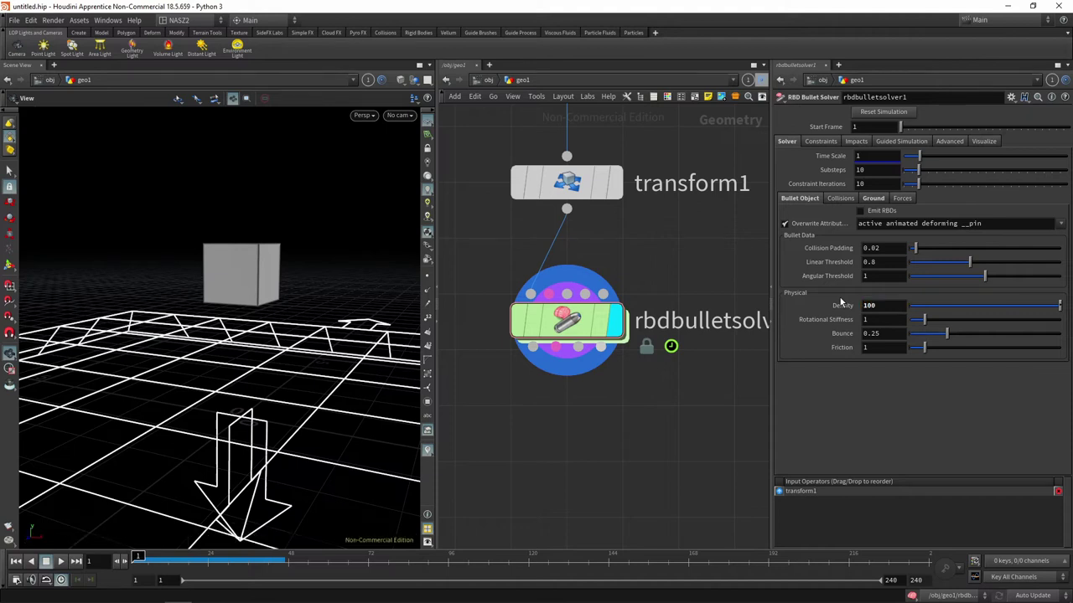
pyautogui.click(59, 562)
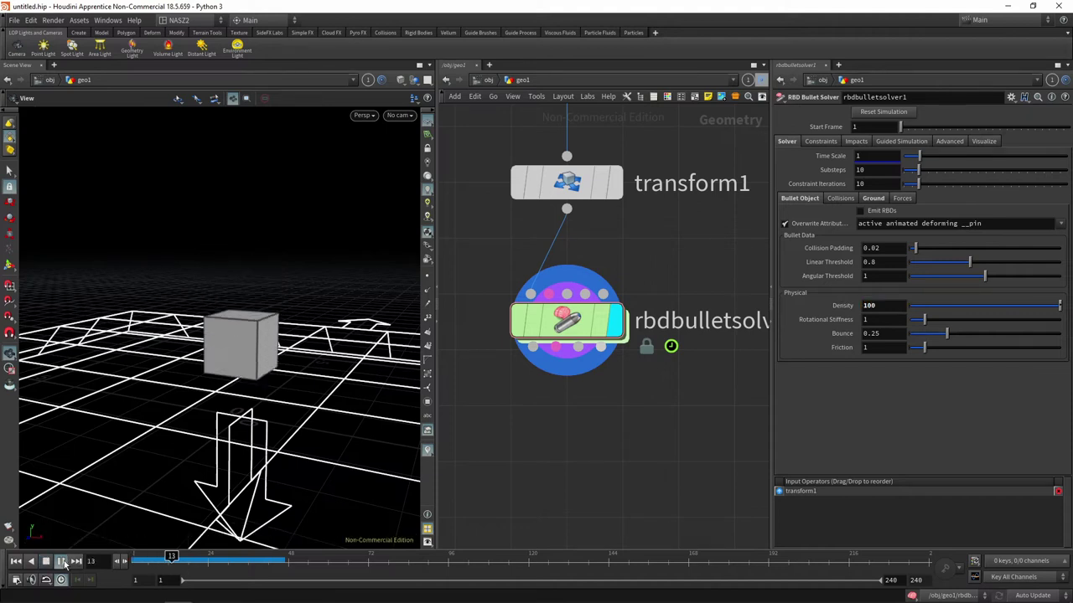
pyautogui.click(58, 561)
pyautogui.click(15, 561)
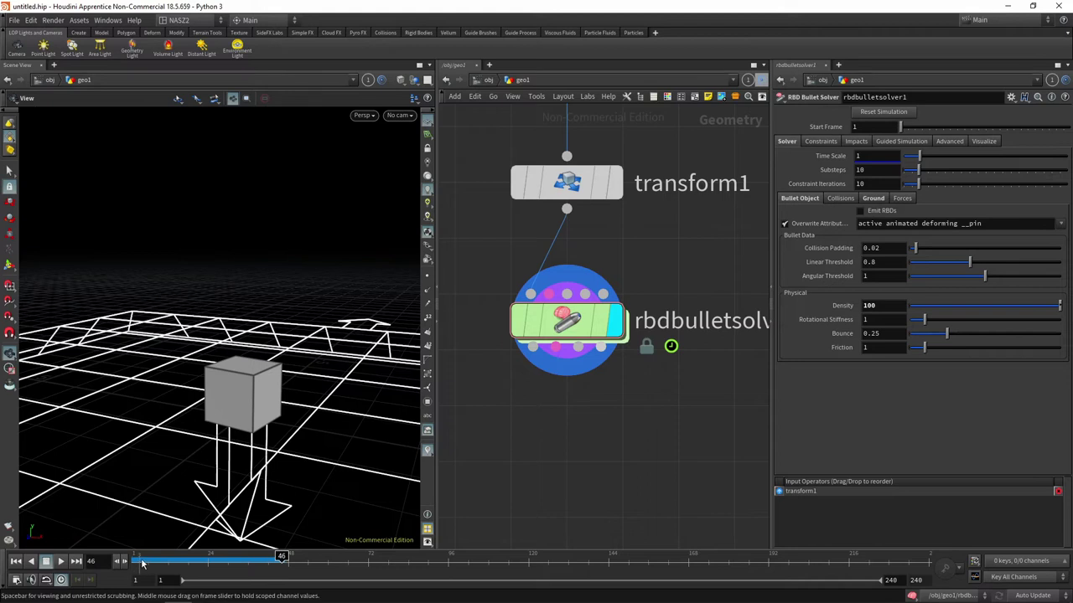
pyautogui.click(897, 307)
pyautogui.write('5')
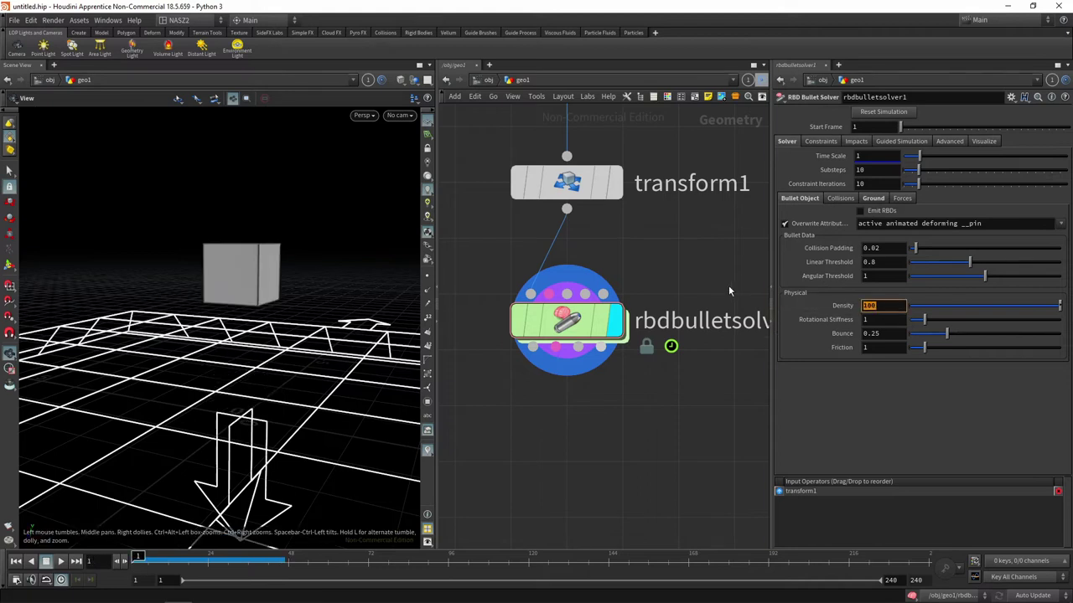
pyautogui.press('Return')
pyautogui.click(60, 561)
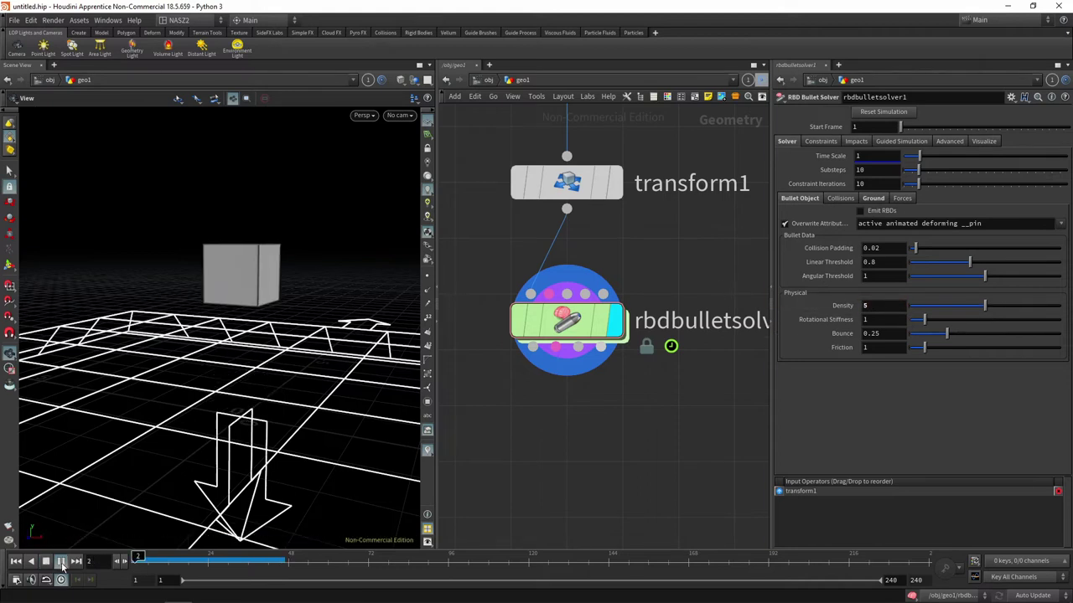
pyautogui.click(61, 565)
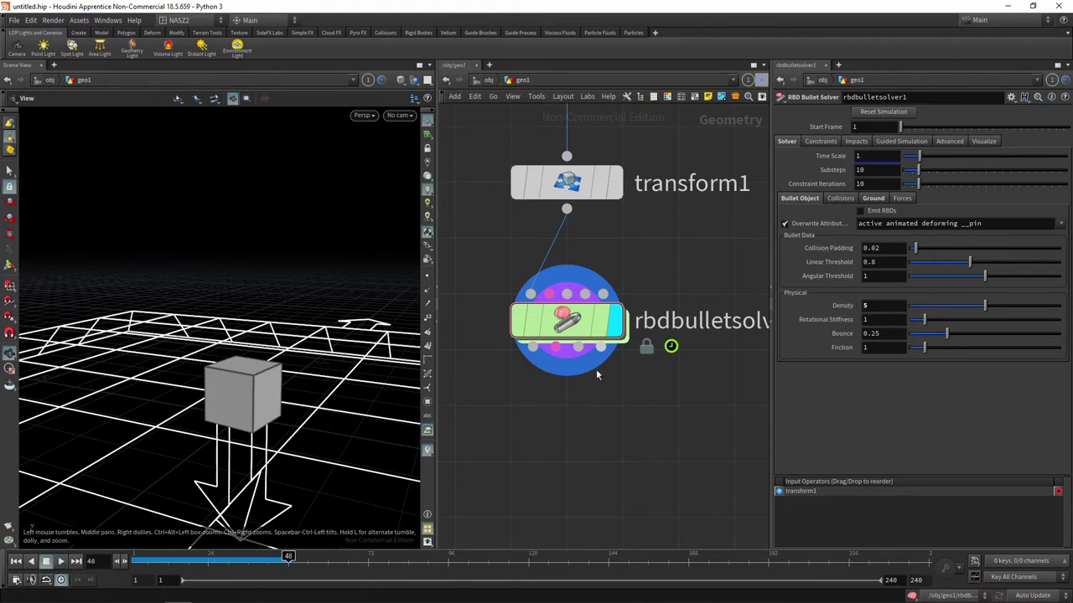
pyautogui.click(15, 561)
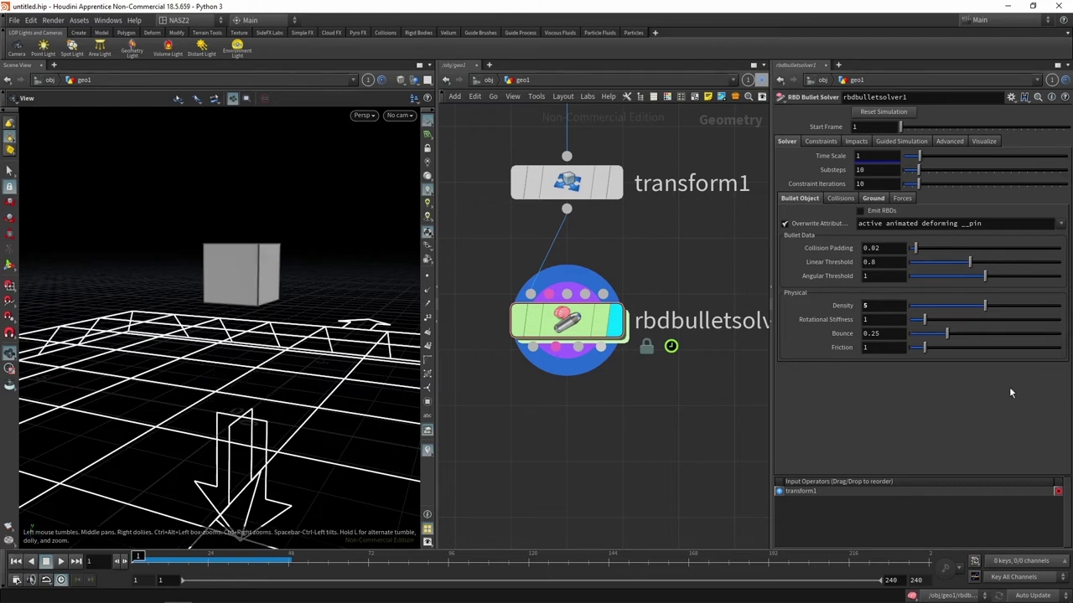
pyautogui.click(876, 305)
pyautogui.write('1000')
pyautogui.press('Return')
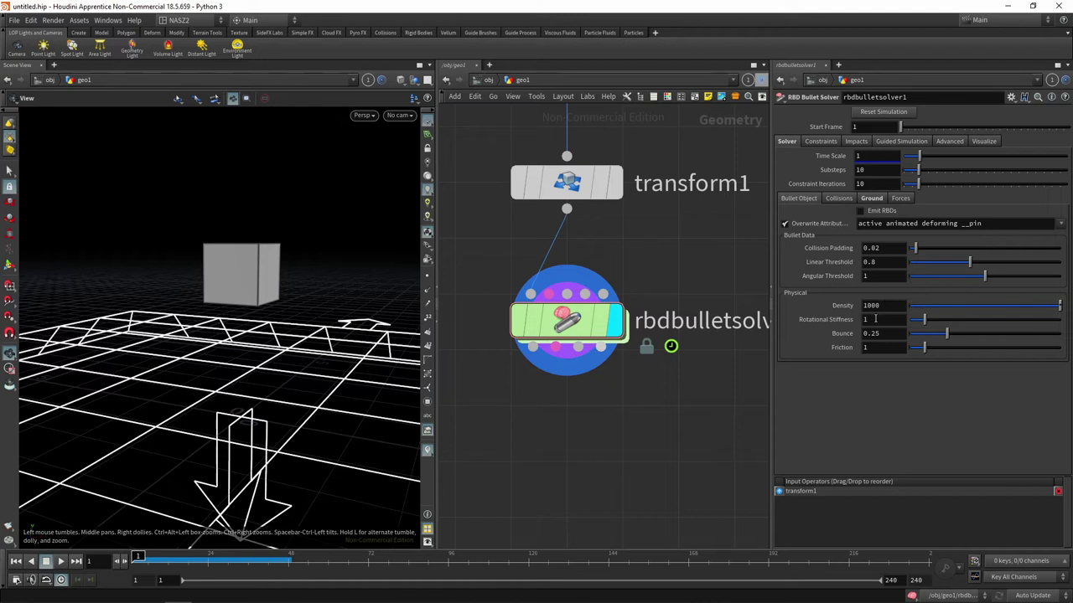
# Set Rotational Stiffness to 0, preview the cube falling, then select transform1
pyautogui.write('0')
pyautogui.press('Return')
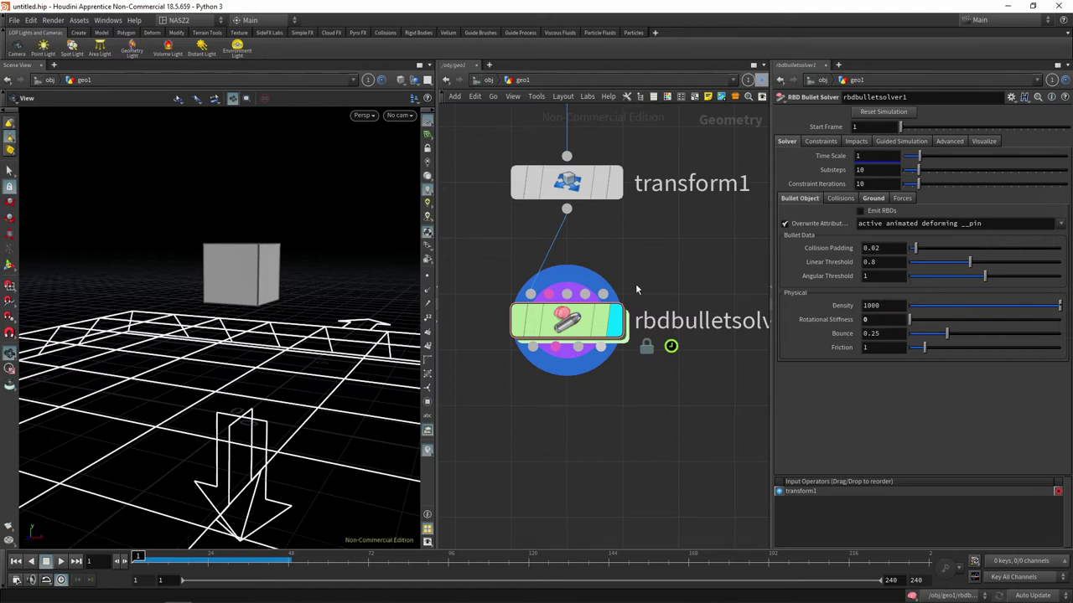
pyautogui.click(61, 562)
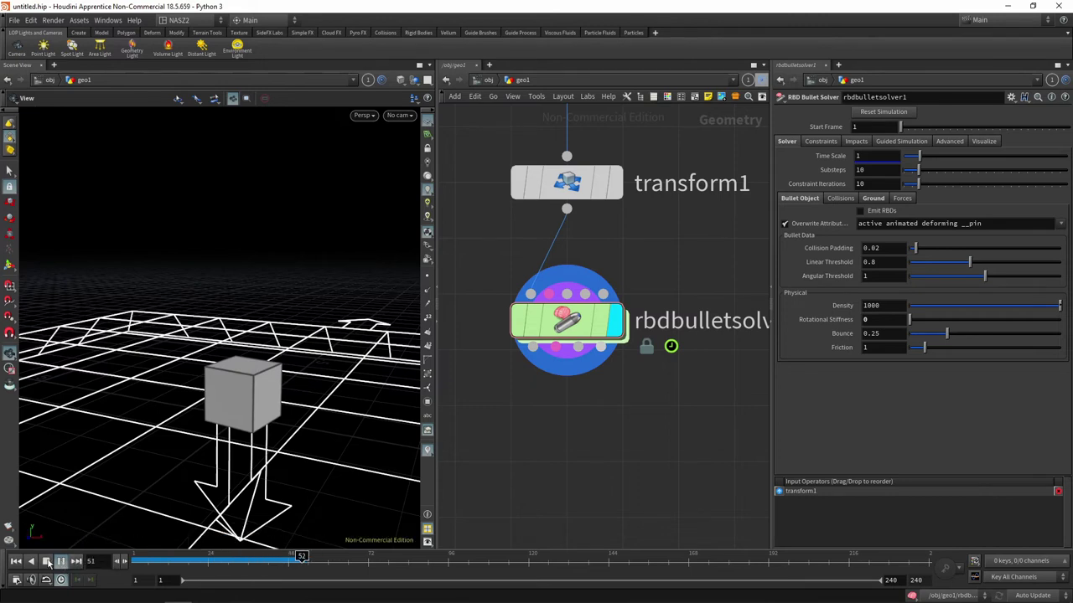
pyautogui.click(61, 562)
pyautogui.click(15, 561)
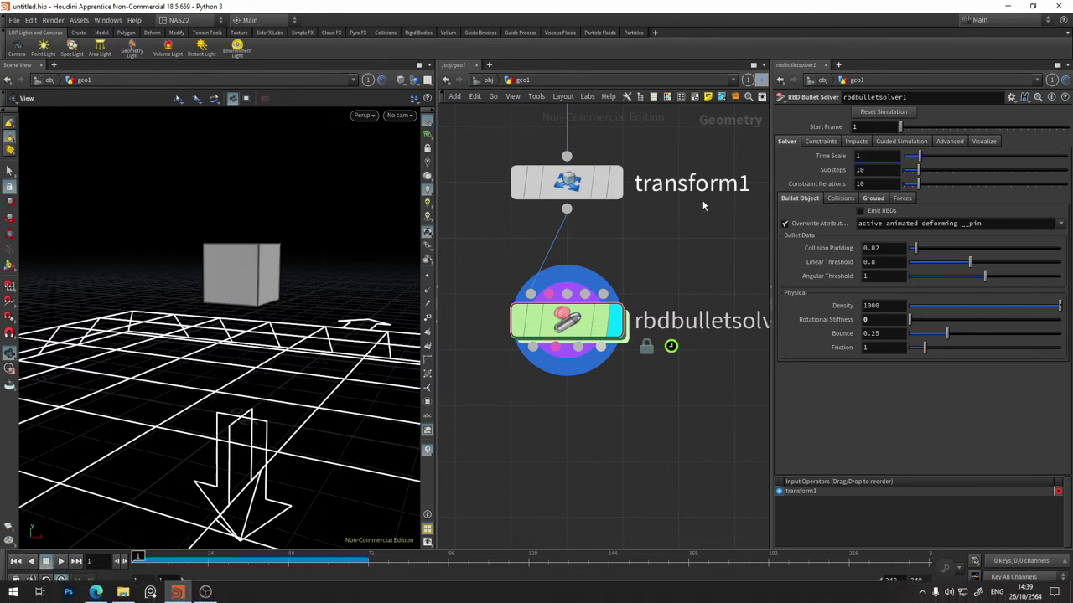
pyautogui.click(552, 193)
pyautogui.scroll(-3, 293, 264)
# Raise the box to Y 7.77 and tilt it to rotate 21.88, 13.39, 46.21
pyautogui.scroll(-3, 289, 284)
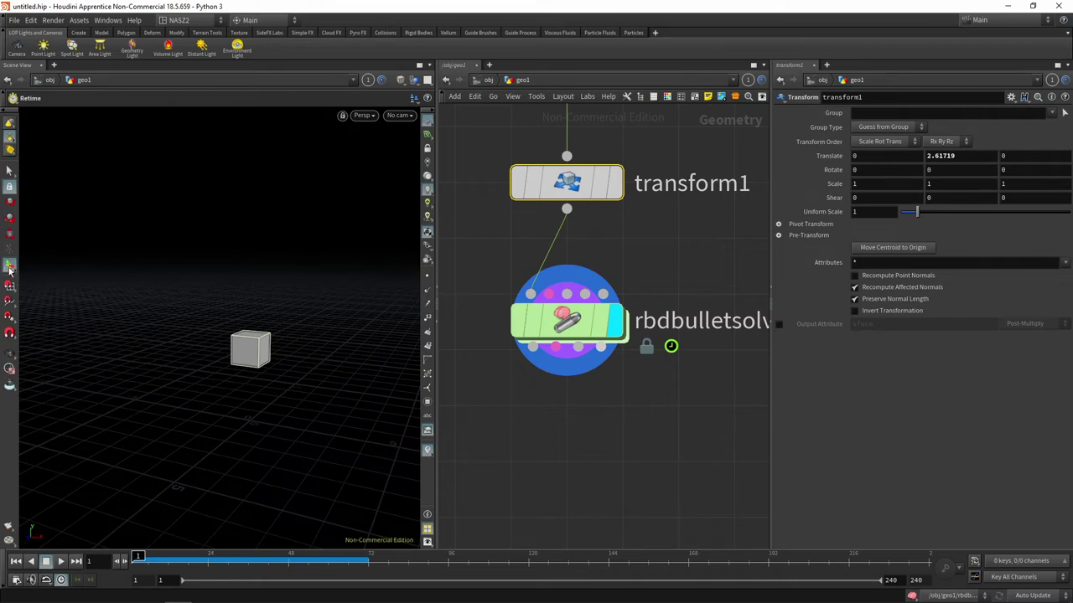
pyautogui.click(575, 190)
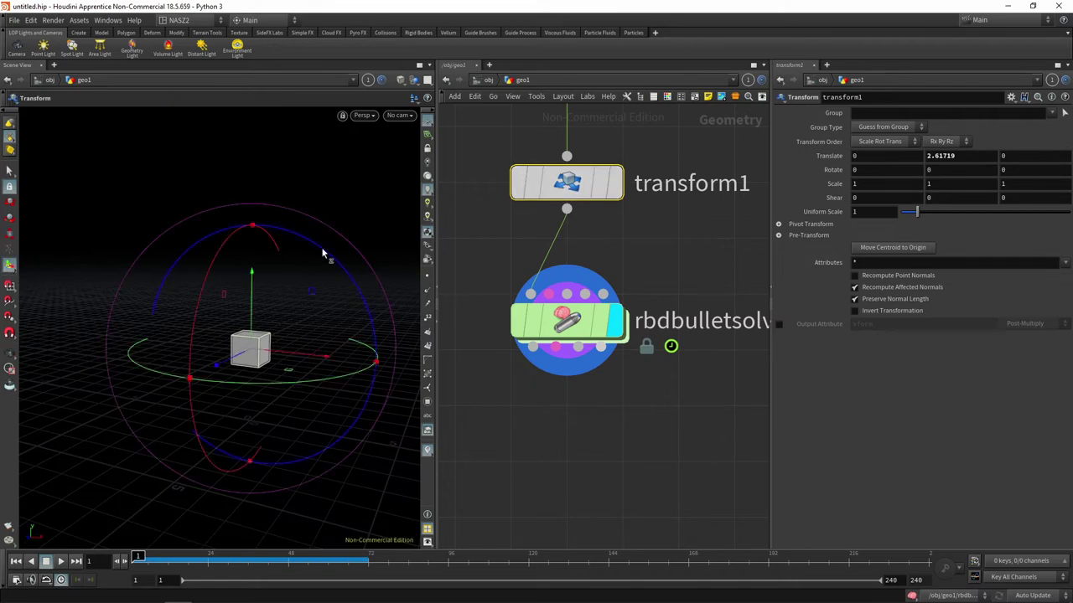
pyautogui.moveTo(252, 323); pyautogui.dragTo(265, 109)
pyautogui.press('r')
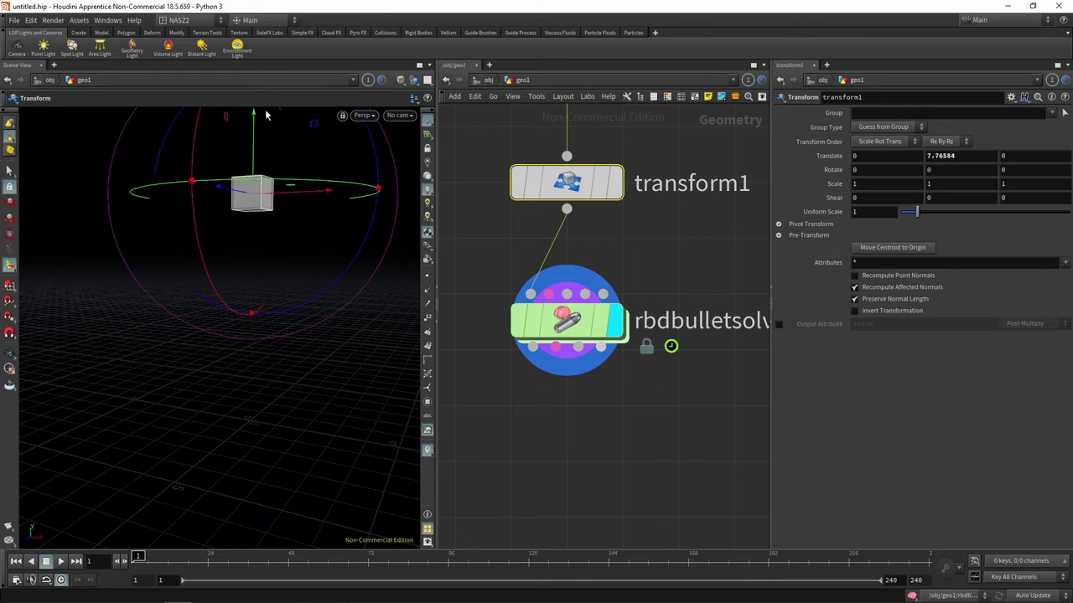
pyautogui.press('e')
pyautogui.press('r')
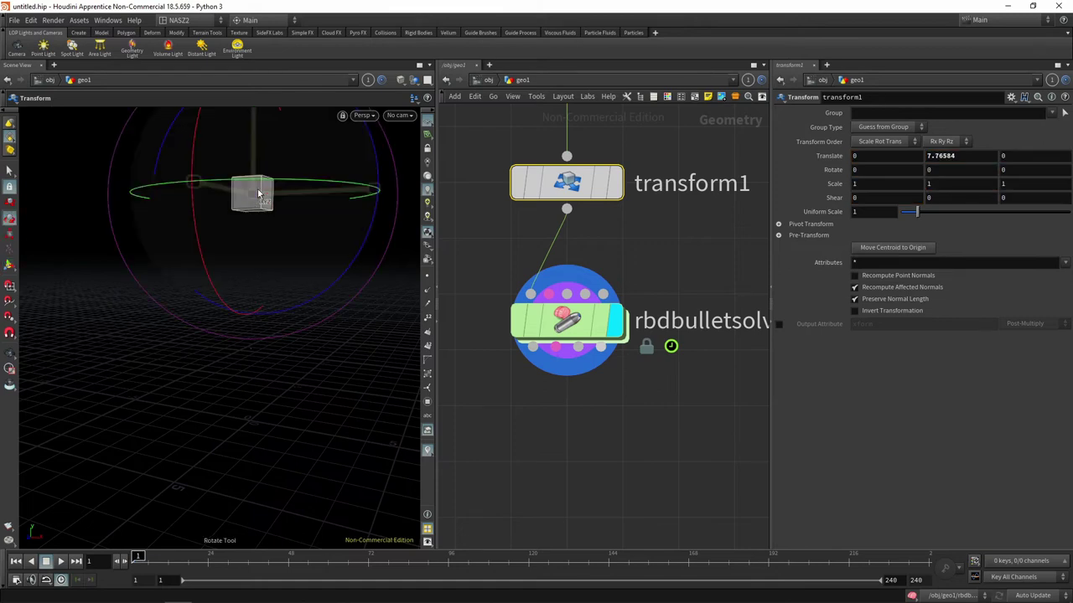
pyautogui.moveTo(281, 306); pyautogui.dragTo(385, 251)
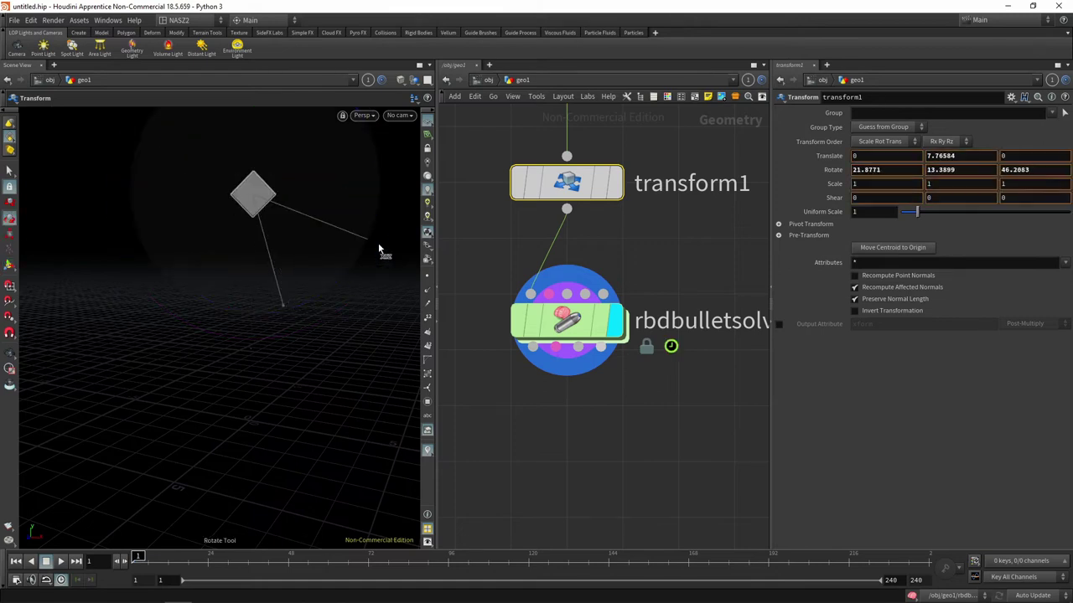
pyautogui.click(557, 327)
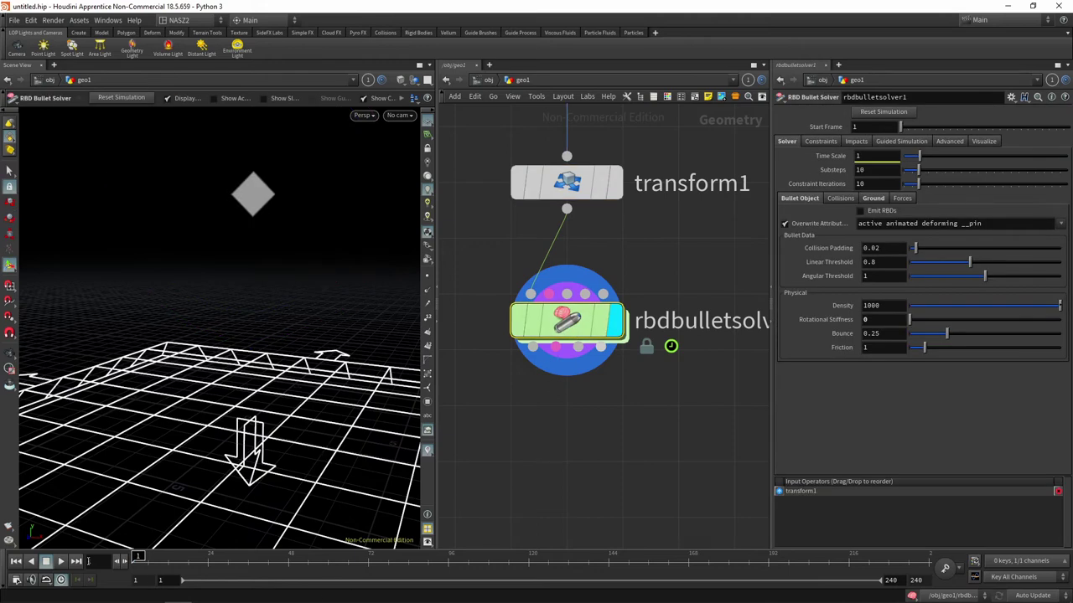
# Preview the drop, then try Rotational Stiffness 8.18 and replay the fall
pyautogui.click(61, 561)
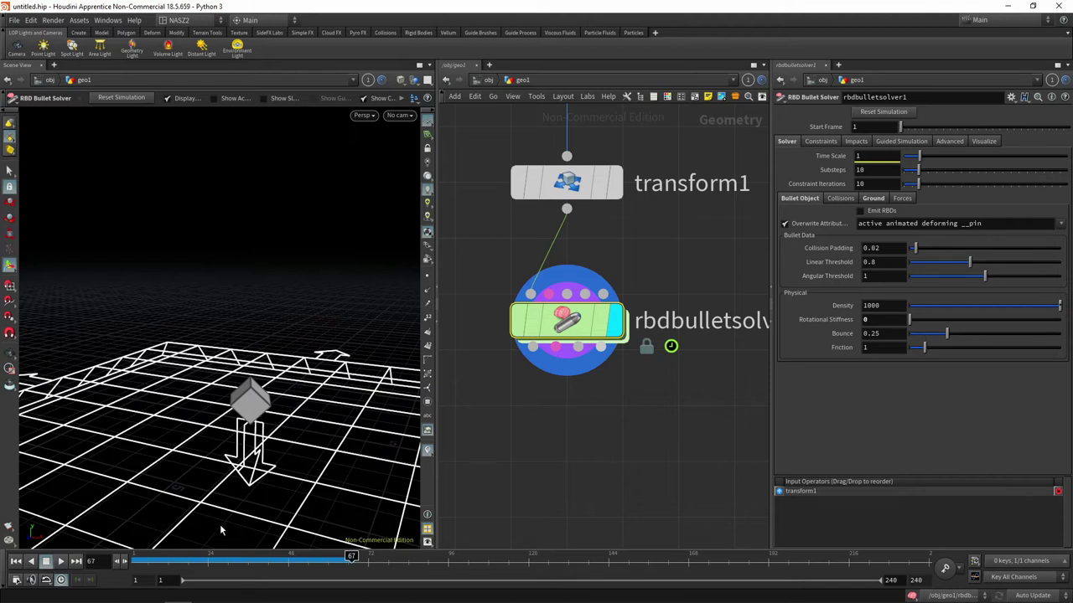
pyautogui.moveTo(170, 558); pyautogui.dragTo(326, 568)
pyautogui.hotkey('ctrl', 'Left')
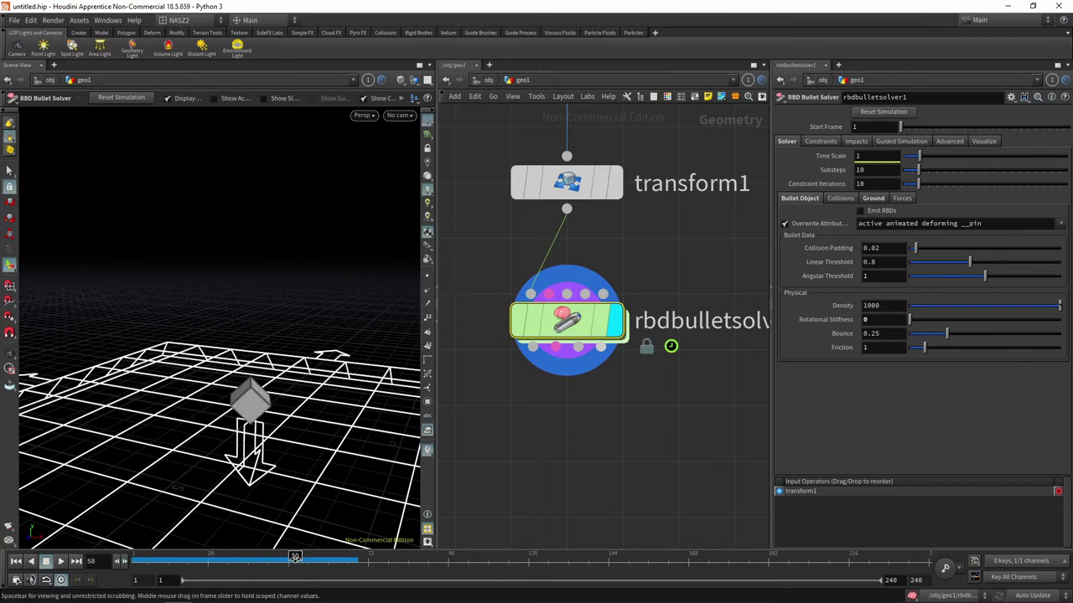
pyautogui.moveTo(963, 319); pyautogui.dragTo(1032, 319)
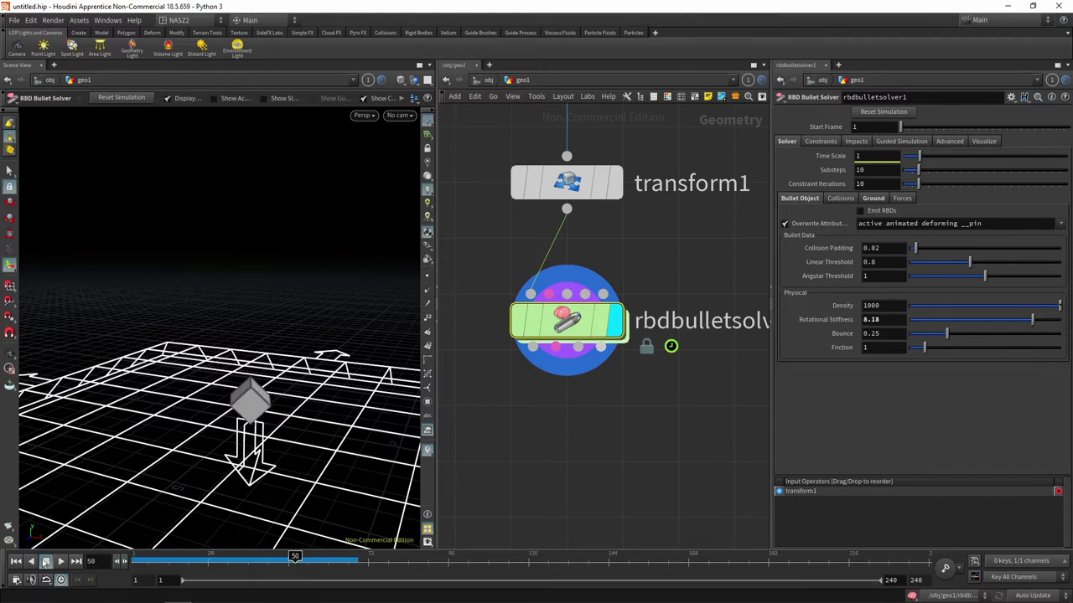
pyautogui.click(17, 561)
pyautogui.click(60, 561)
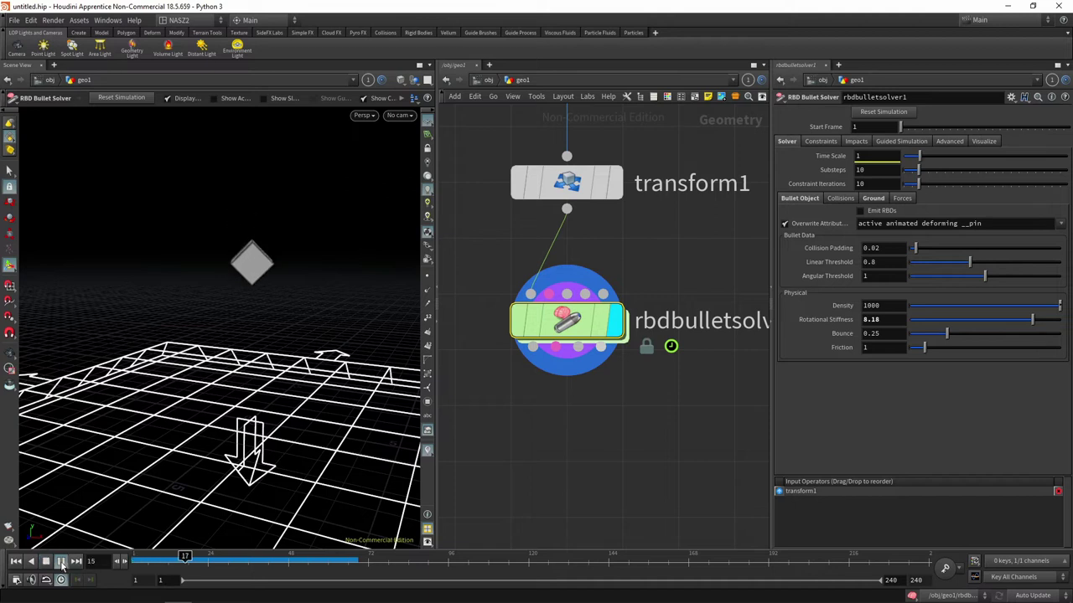
pyautogui.moveTo(138, 560)
pyautogui.mouseDown()
pyautogui.moveTo(311, 561)
pyautogui.moveTo(138, 561)
pyautogui.mouseUp()
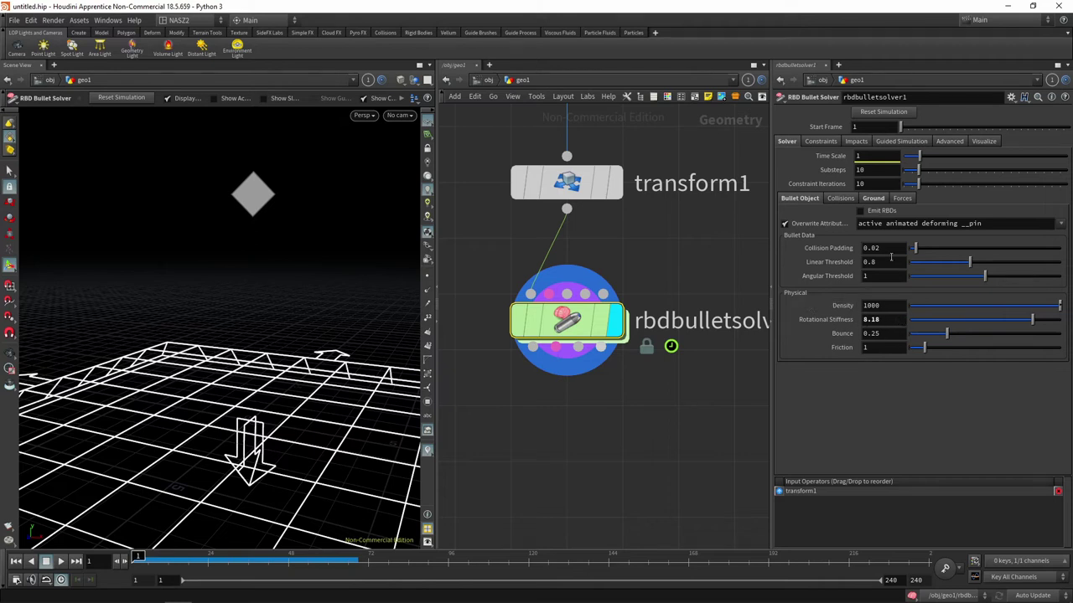
# Set the solver's Rotational Stiffness to 1
pyautogui.click(887, 323)
pyautogui.write('1')
pyautogui.press('Return')
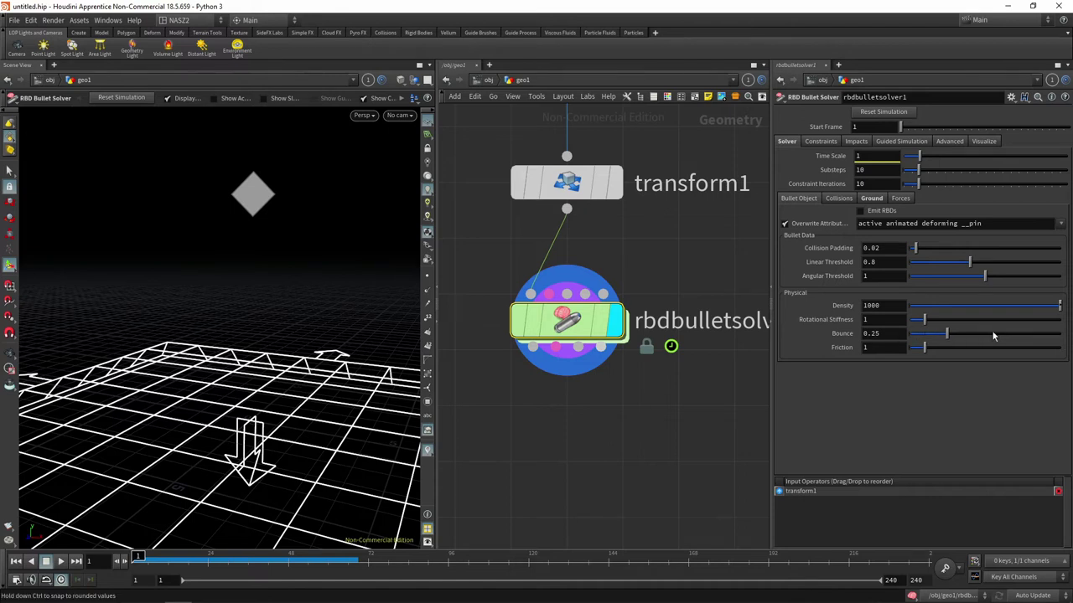
# Test box Bounce 0.892 and ground Bounce 5 by playing the drop
pyautogui.moveTo(993, 335); pyautogui.dragTo(1043, 334)
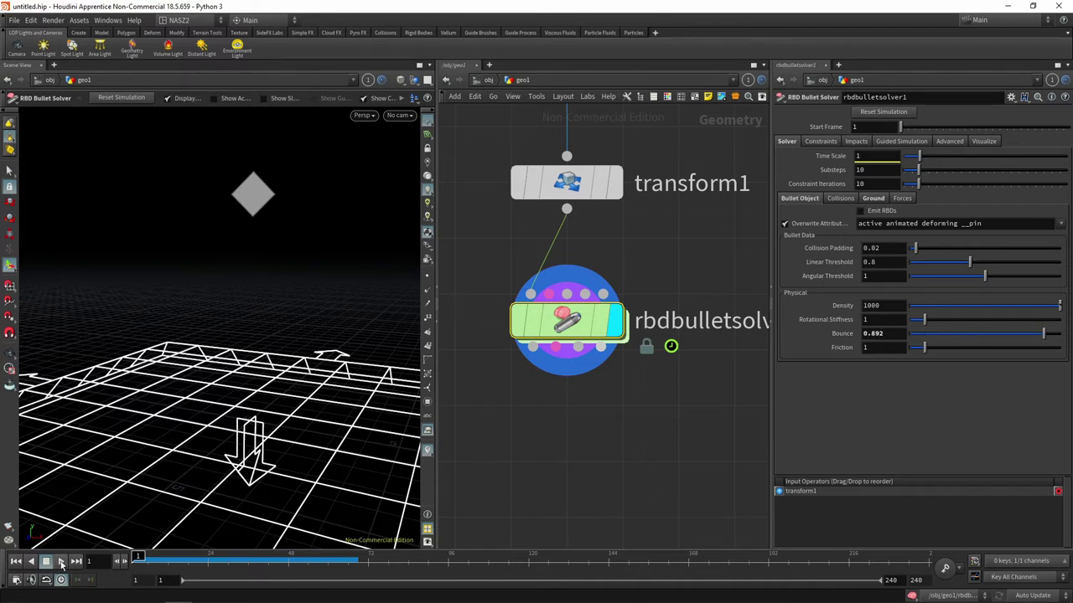
pyautogui.click(61, 562)
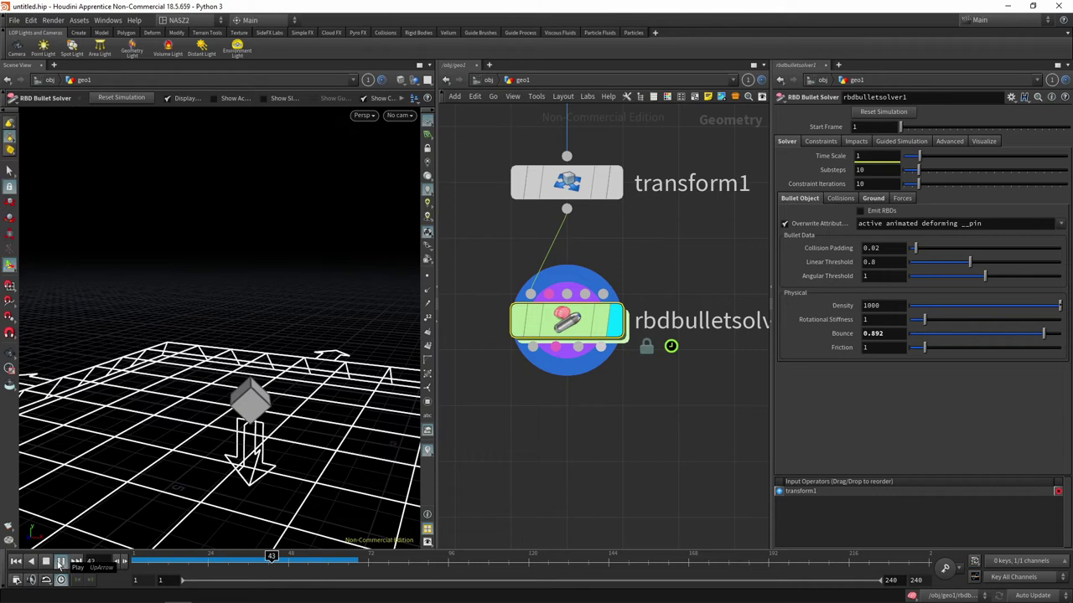
pyautogui.click(62, 562)
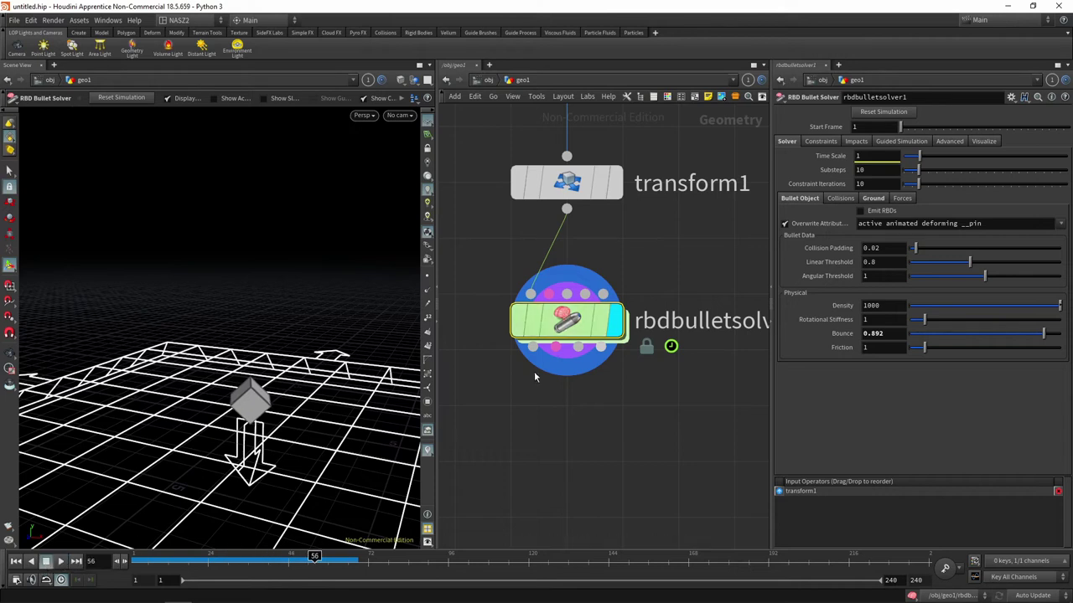
pyautogui.click(873, 199)
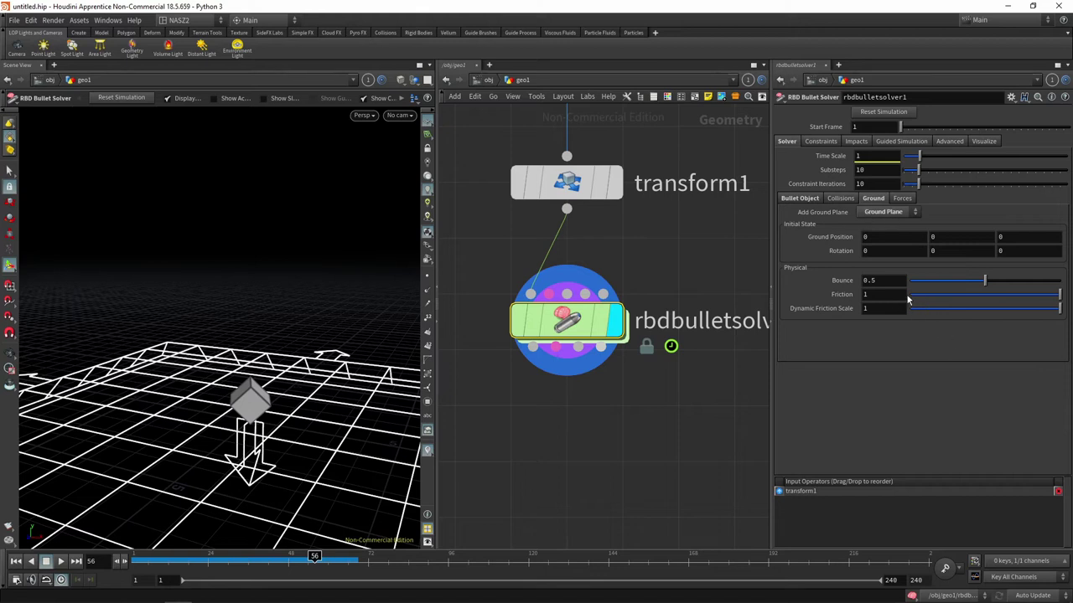
pyautogui.click(874, 280)
pyautogui.write('5')
pyautogui.press('Return')
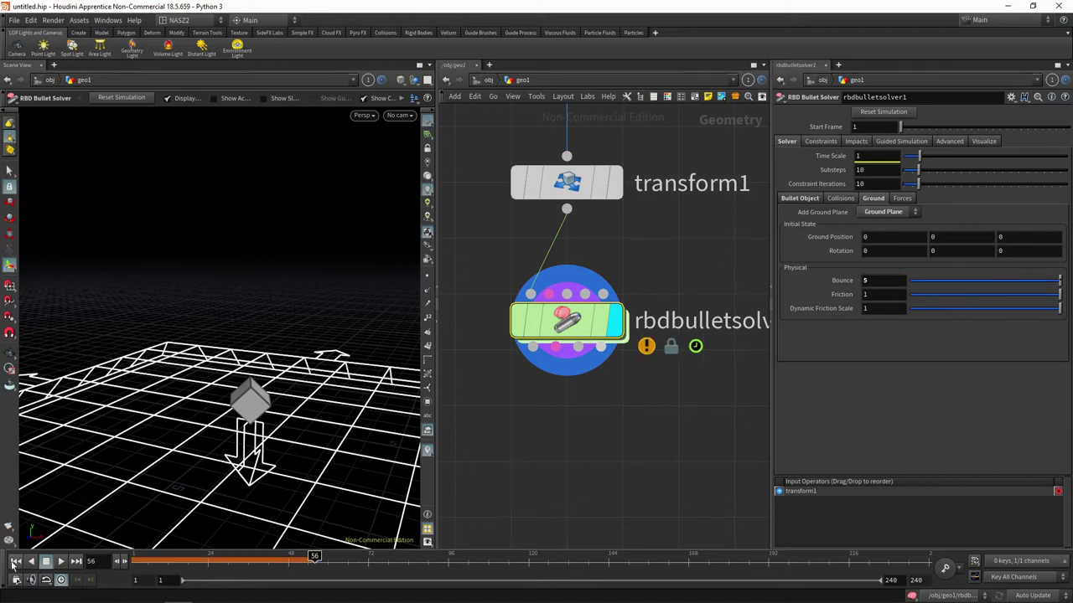
pyautogui.click(15, 561)
pyautogui.click(60, 560)
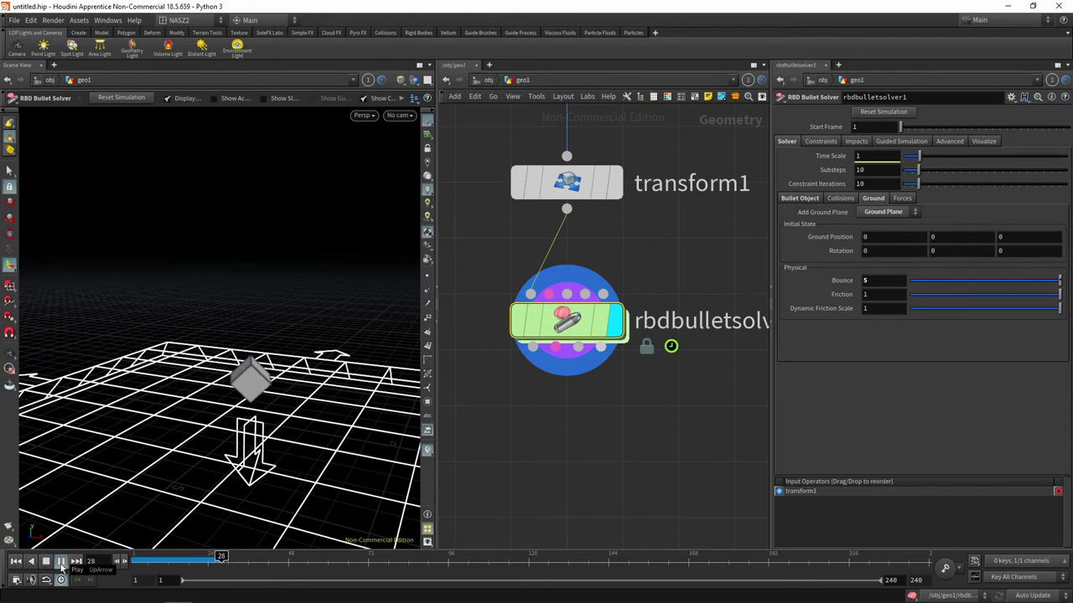
pyautogui.click(45, 562)
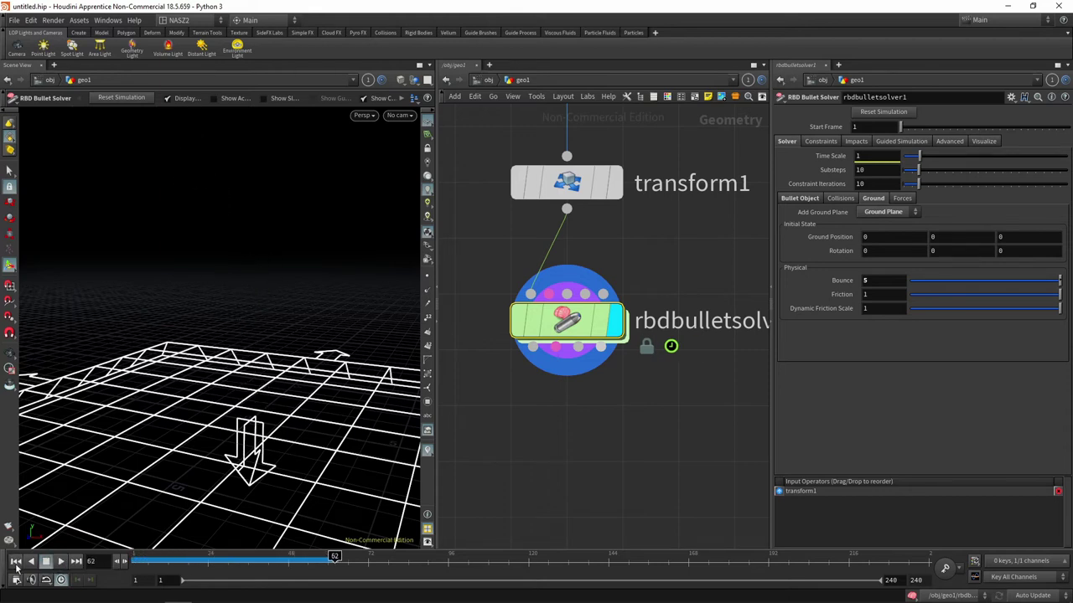
# Set box Bounce to 0.2 and ground Bounce to 2, then replay the drop
pyautogui.click(15, 561)
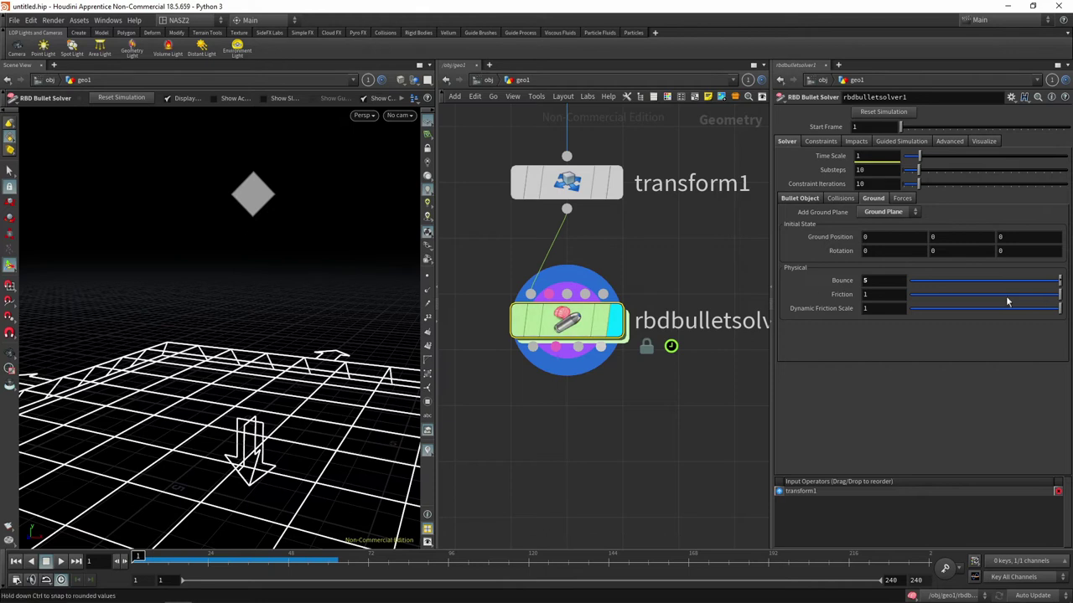
pyautogui.click(800, 198)
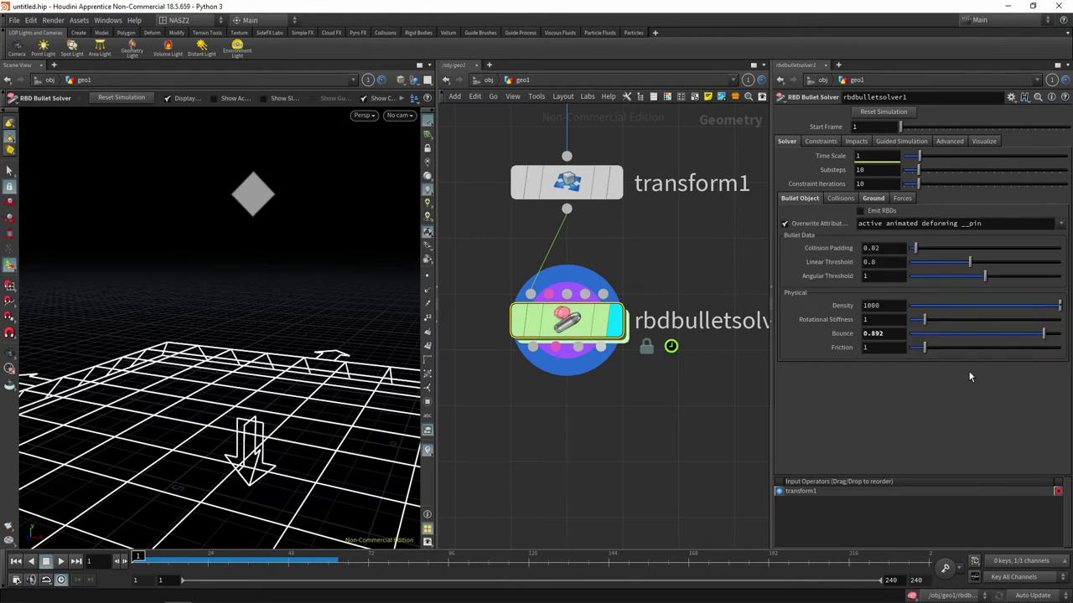
pyautogui.doubleClick(895, 333)
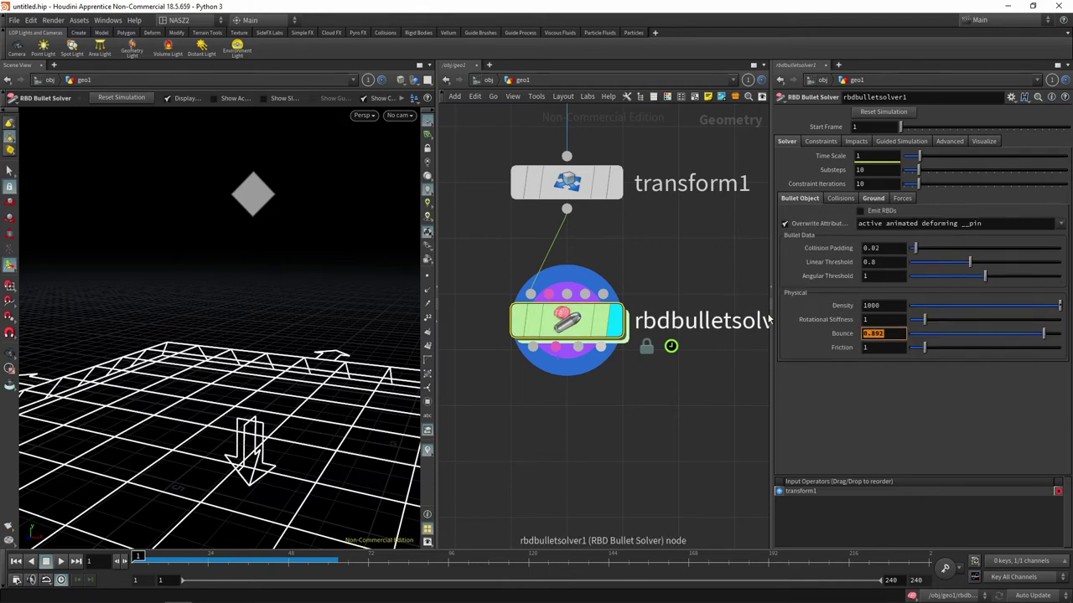
pyautogui.write('0.')
pyautogui.press('Return')
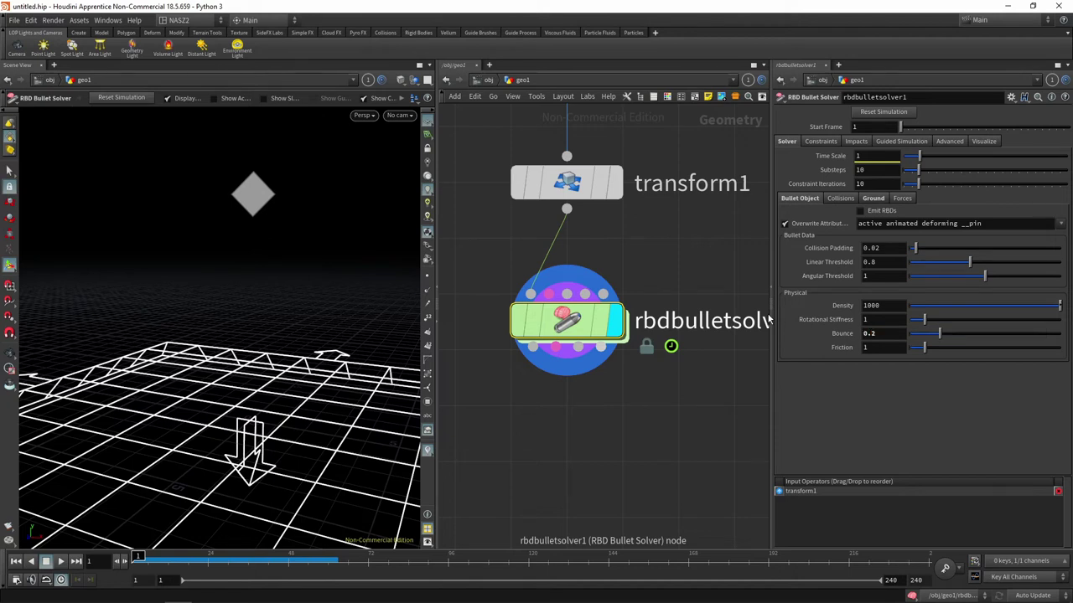
pyautogui.click(873, 198)
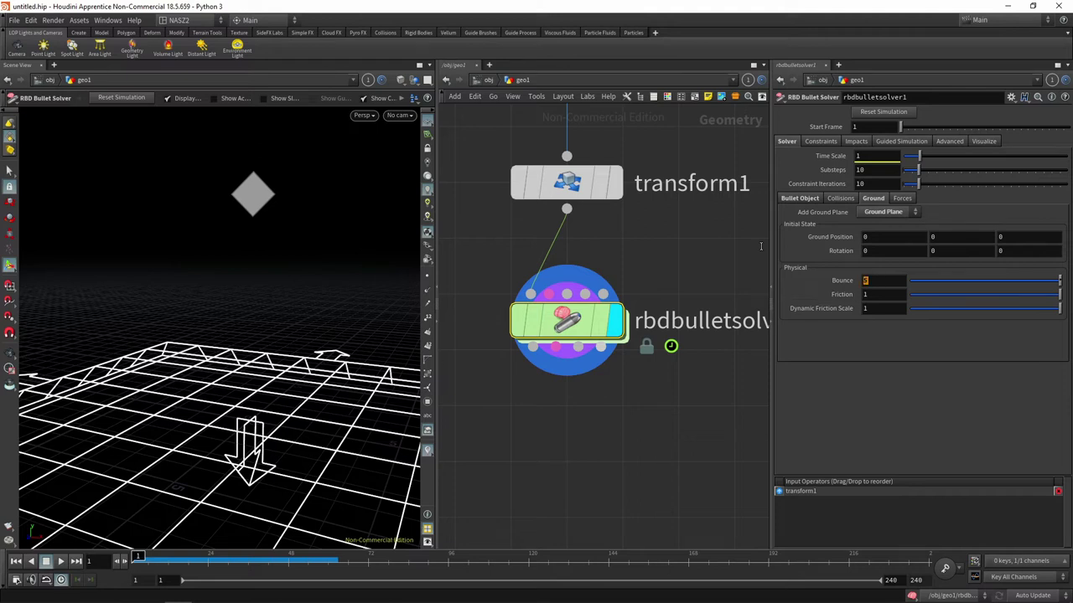
pyautogui.press('Return')
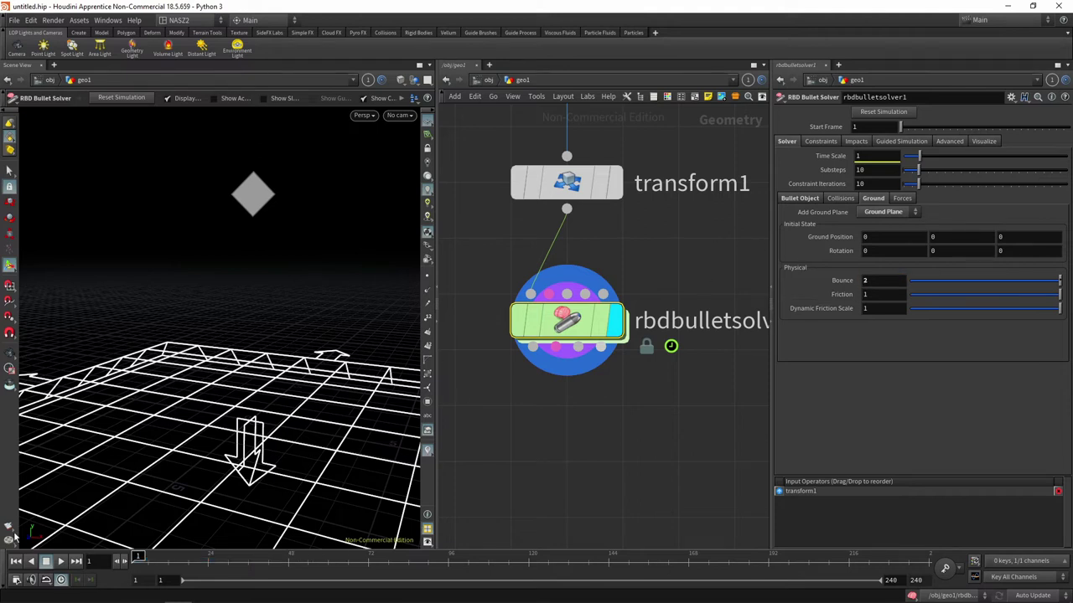
pyautogui.click(61, 562)
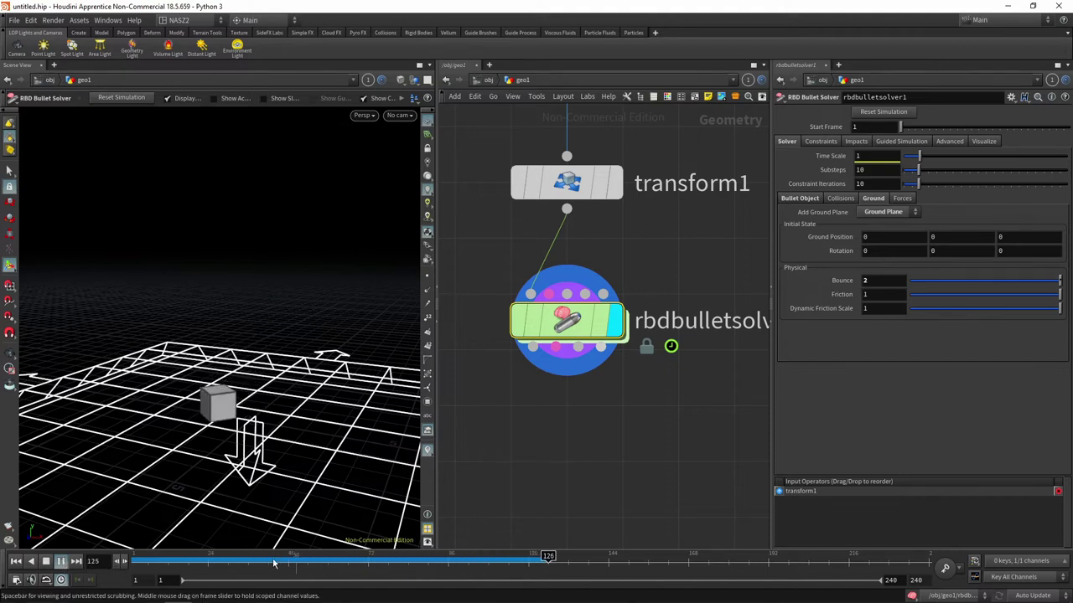
pyautogui.click(46, 561)
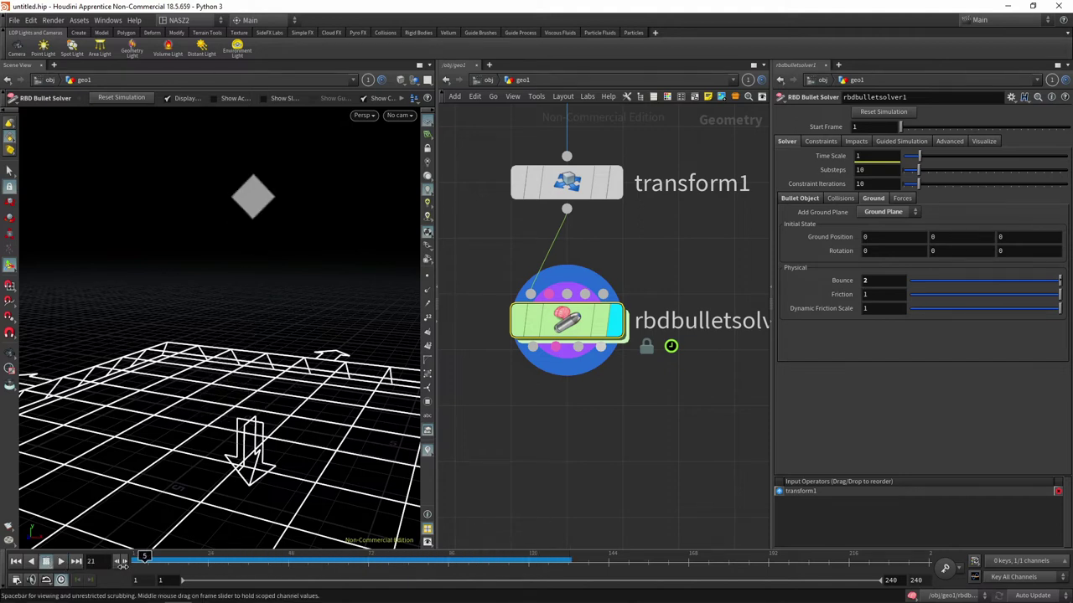
pyautogui.click(803, 198)
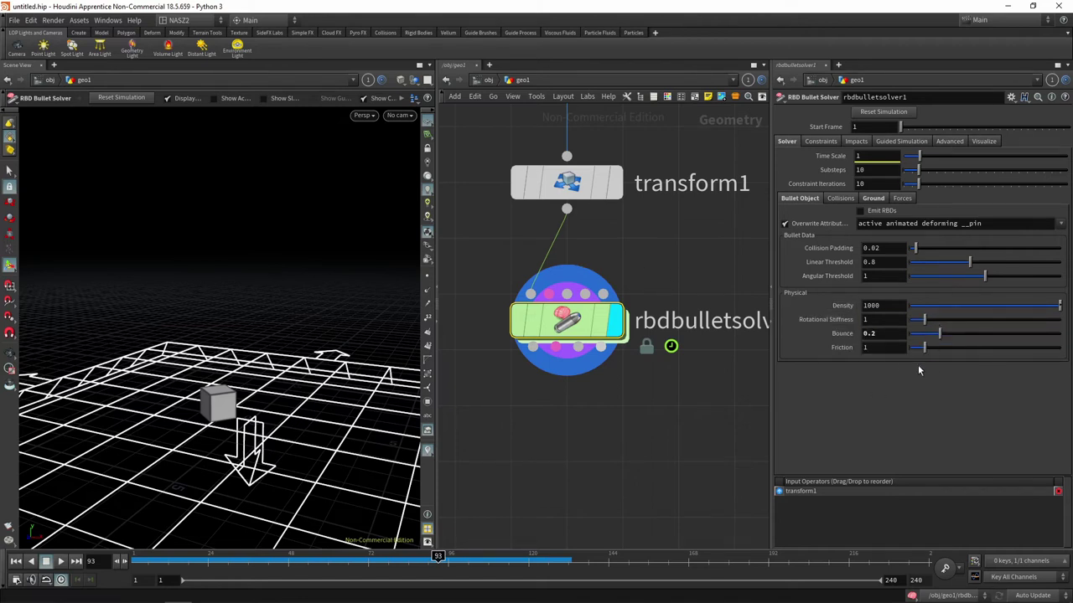
pyautogui.click(841, 199)
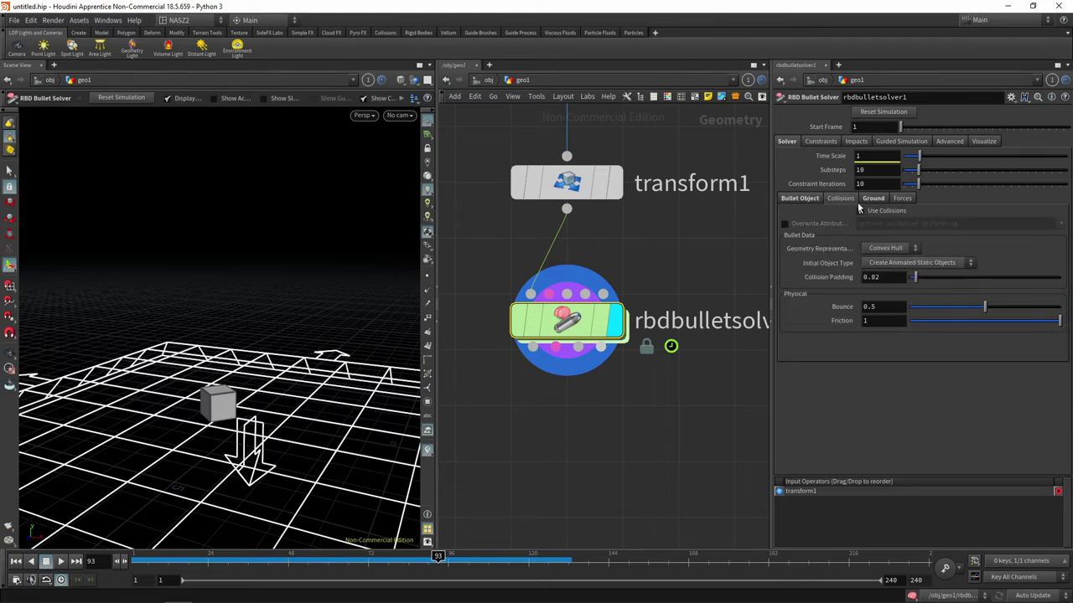
pyautogui.click(870, 199)
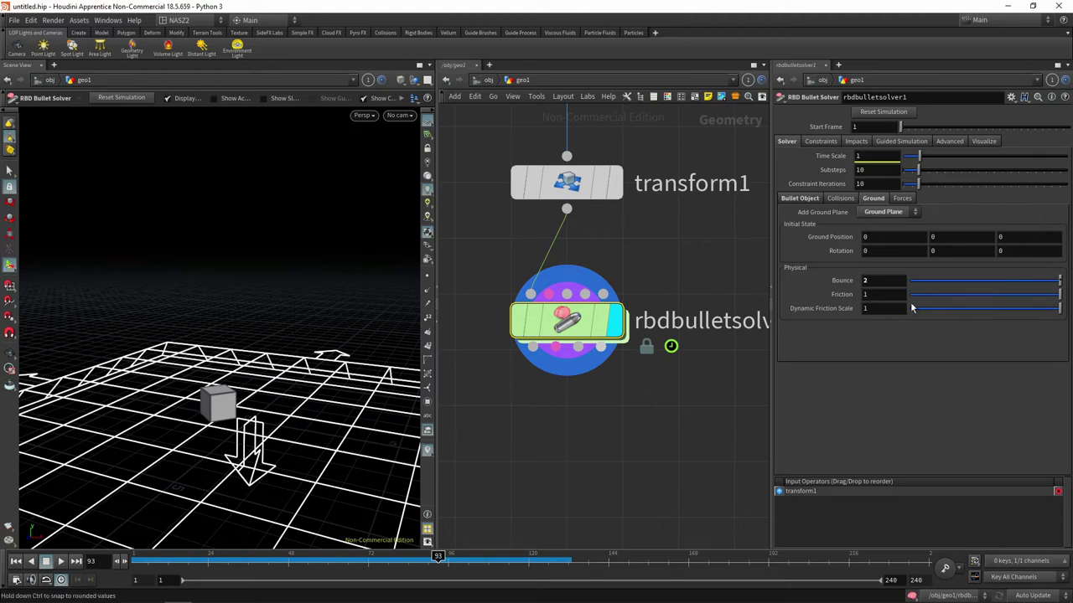
# Rewind the simulation to frame 1 and set the ground plane Friction to 1
pyautogui.moveTo(960, 294); pyautogui.dragTo(926, 299)
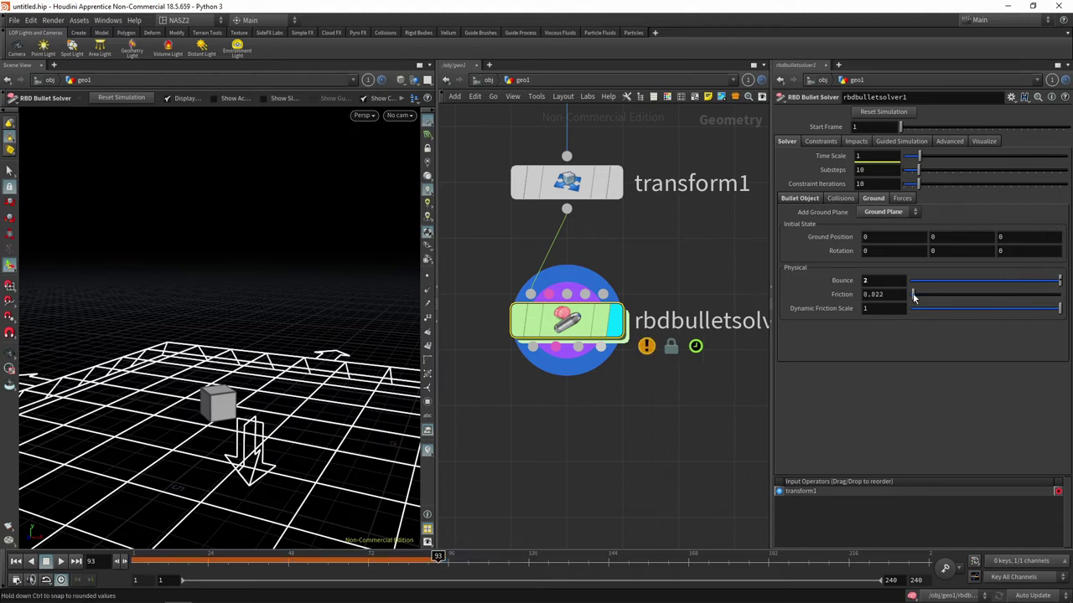
pyautogui.click(15, 562)
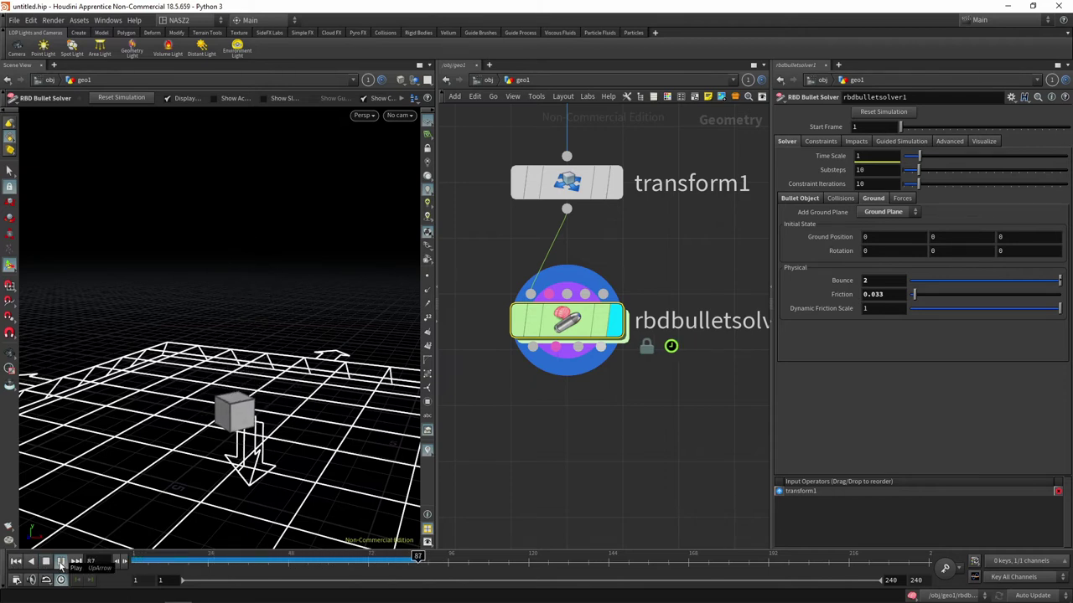
pyautogui.click(48, 563)
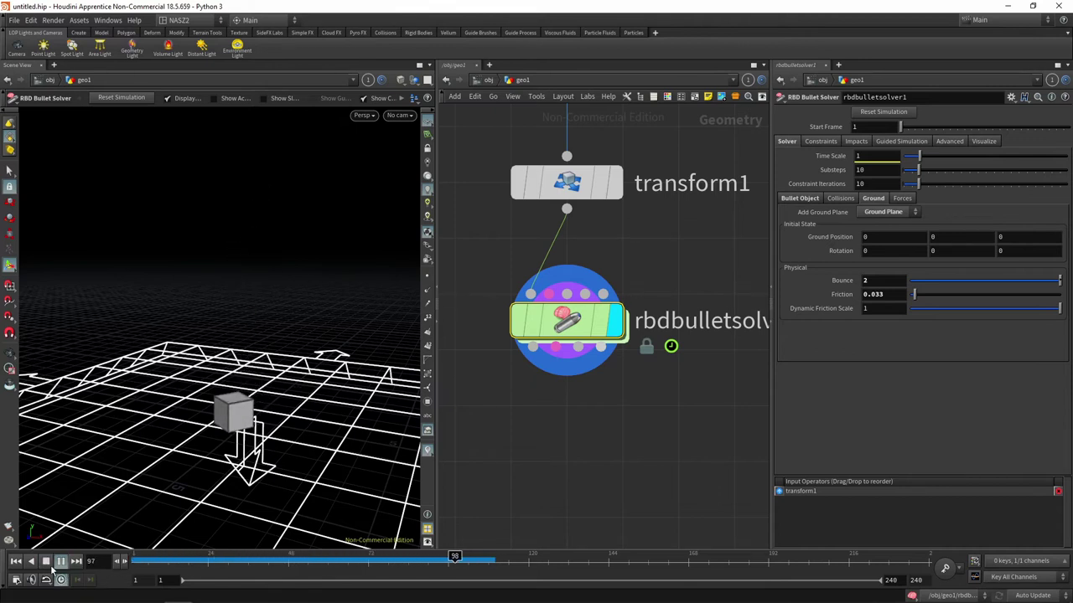
pyautogui.click(46, 562)
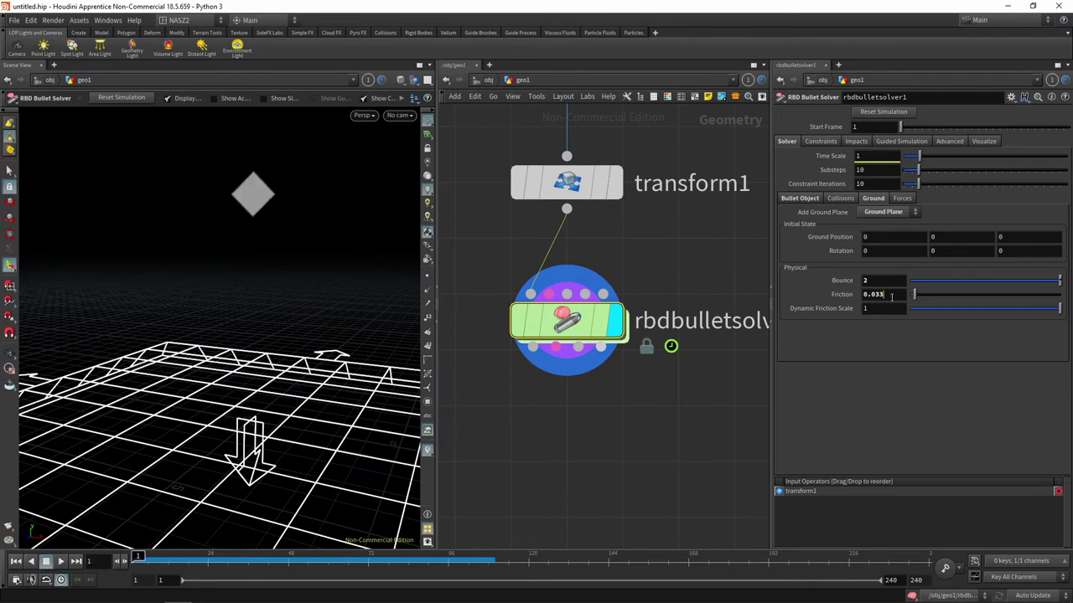
pyautogui.write('1')
pyautogui.press('Return')
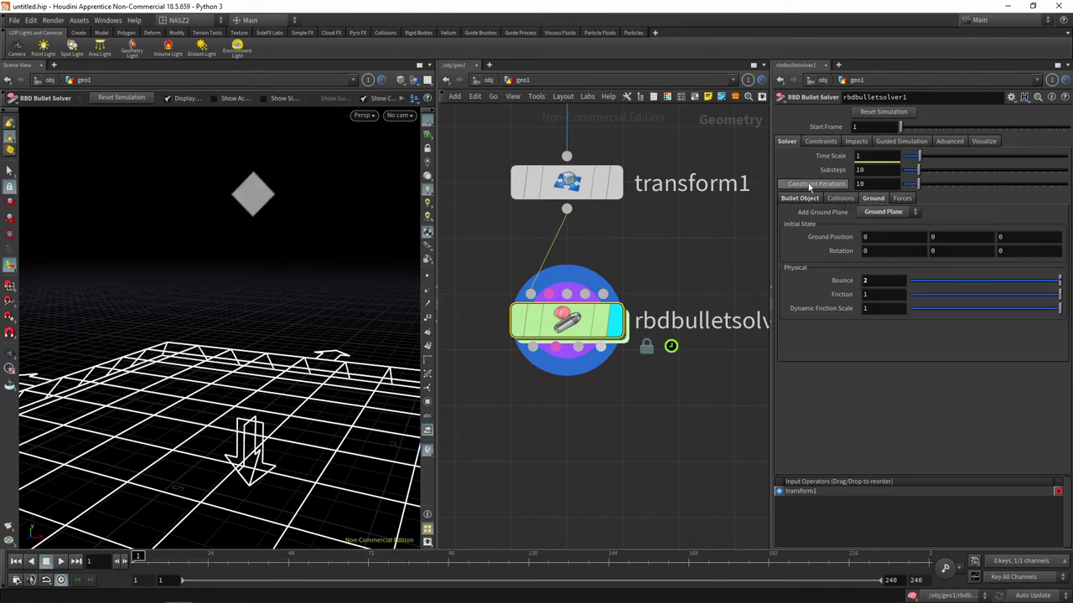
# Show the RBD Bullet Solver's Bullet Object > Collisions settings
pyautogui.click(800, 198)
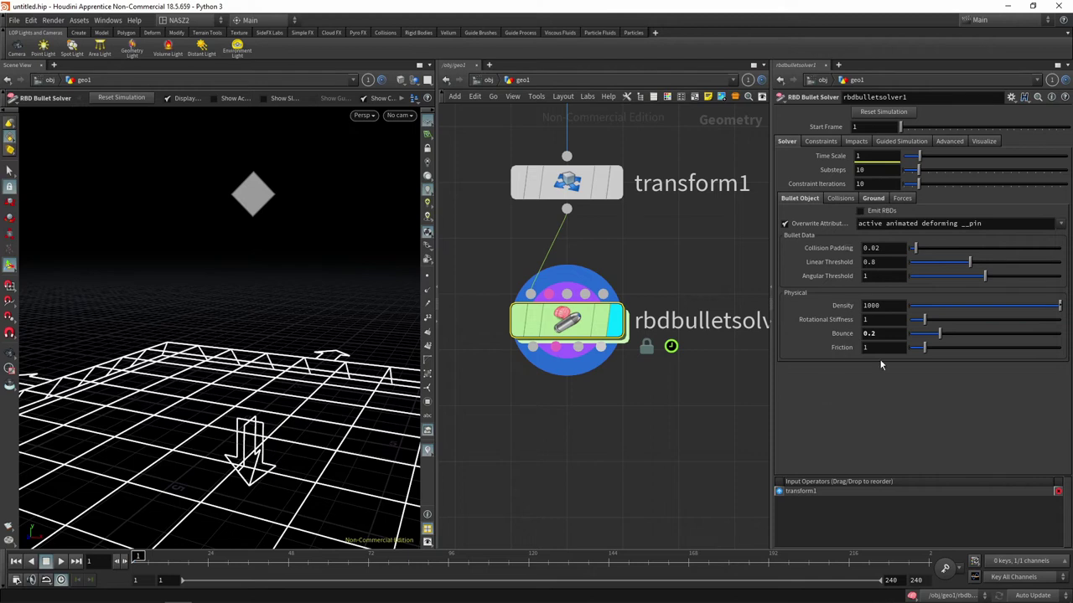
pyautogui.click(842, 198)
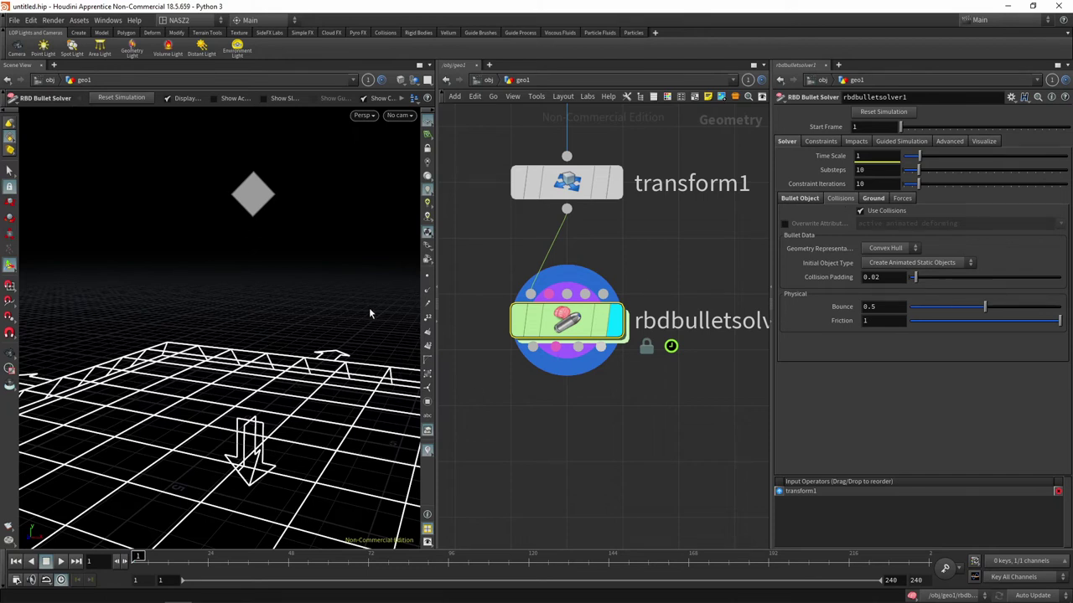
pyautogui.moveTo(729, 280); pyautogui.dragTo(637, 285, button='middle')
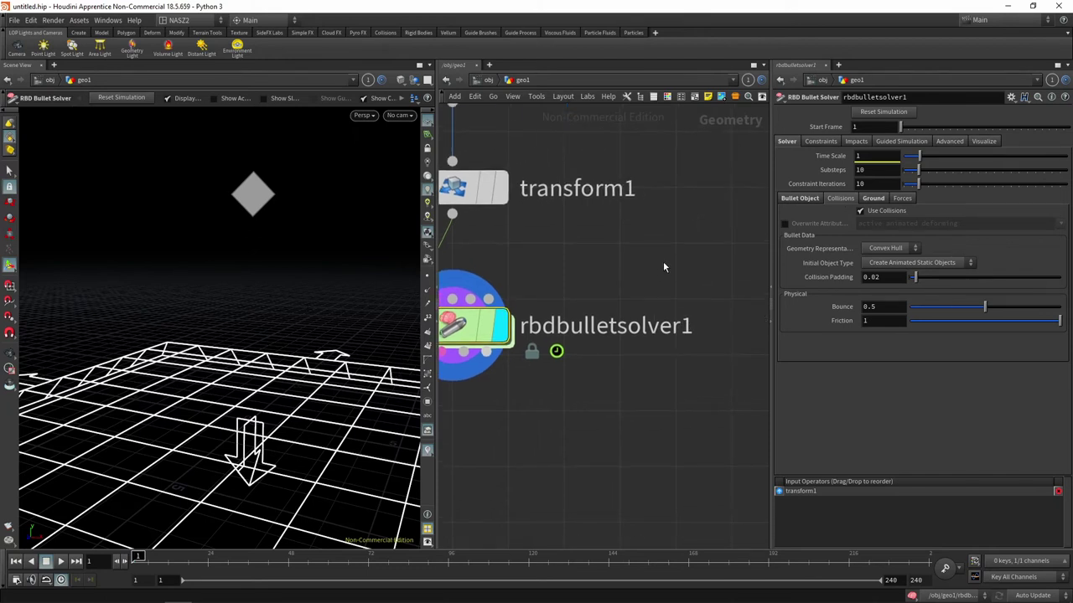
# Add a Box node, then raise it to about 4.7 high and stretch it wider along X
pyautogui.press('Tab')
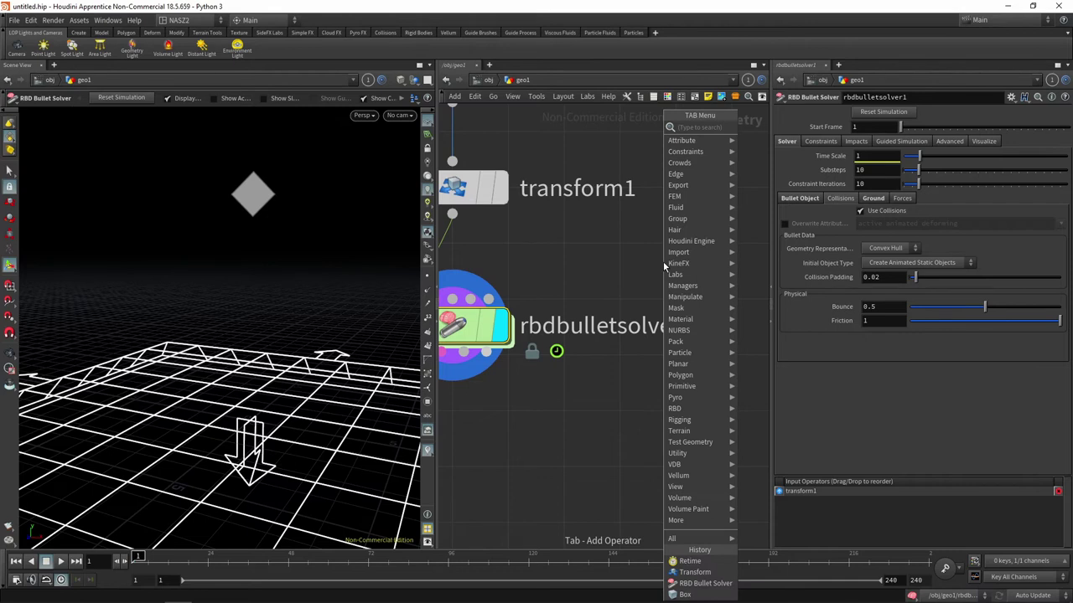
pyautogui.press('Return')
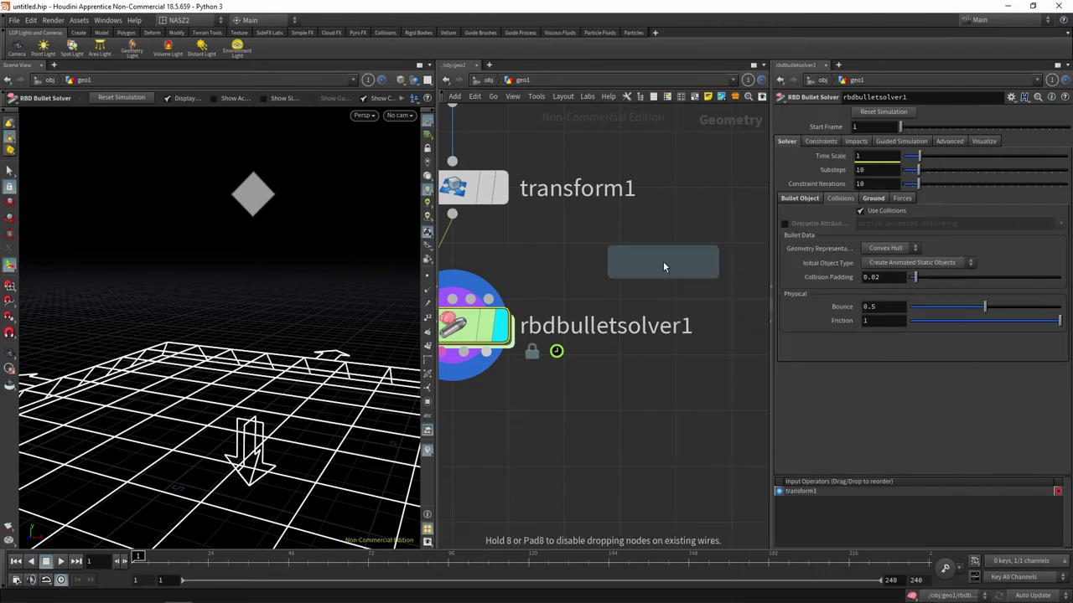
pyautogui.click(666, 265)
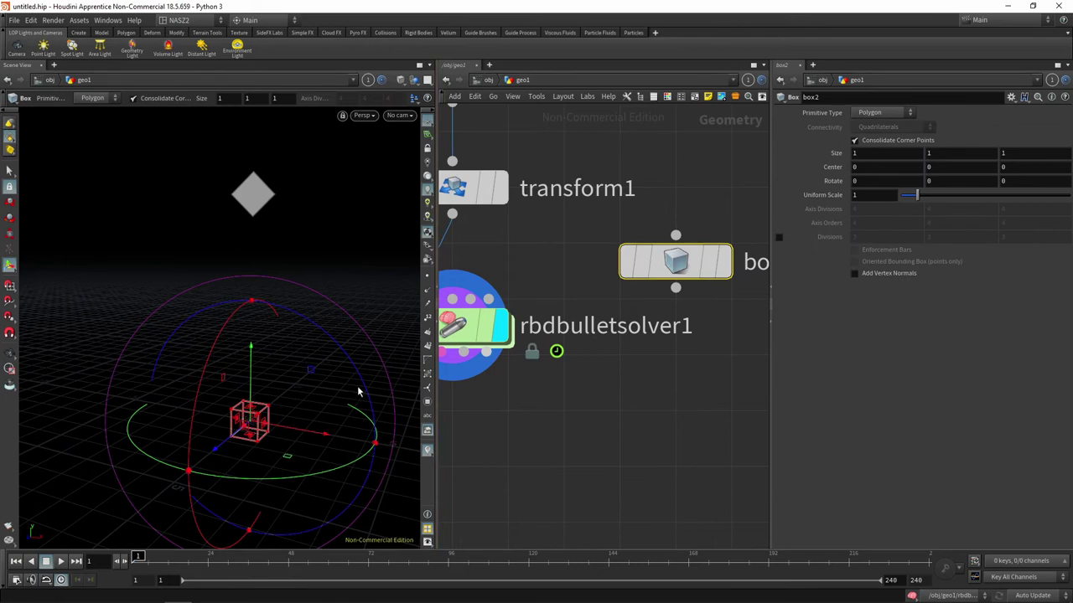
pyautogui.moveTo(251, 347); pyautogui.dragTo(275, 221)
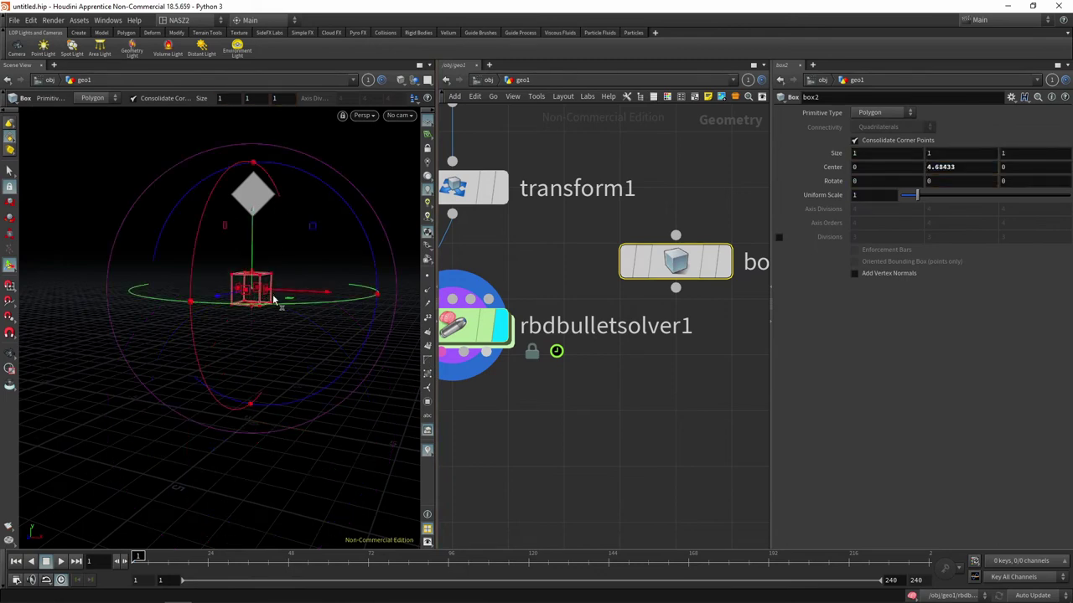
pyautogui.moveTo(265, 292)
pyautogui.mouseDown()
pyautogui.moveTo(290, 295)
pyautogui.moveTo(219, 322)
pyautogui.mouseUp()
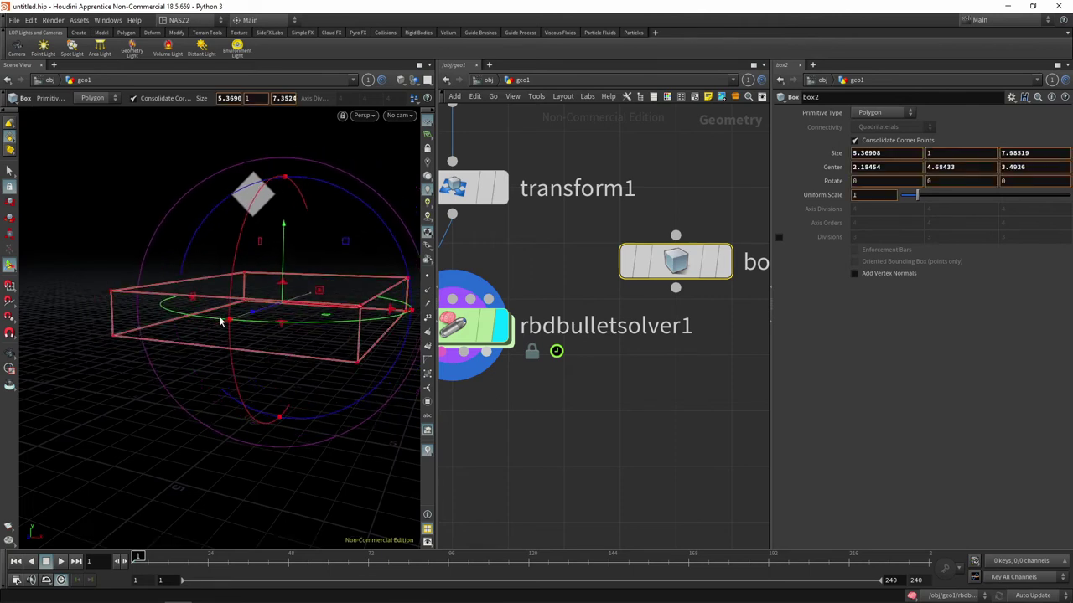
# Tilt the new box about 19.24 degrees around Z into a slab
pyautogui.moveTo(318, 292)
pyautogui.keyDown('alt'); pyautogui.mouseDown()
pyautogui.moveTo(286, 213)
pyautogui.moveTo(335, 210)
pyautogui.mouseUp(); pyautogui.keyUp('alt')
pyautogui.press('Escape')
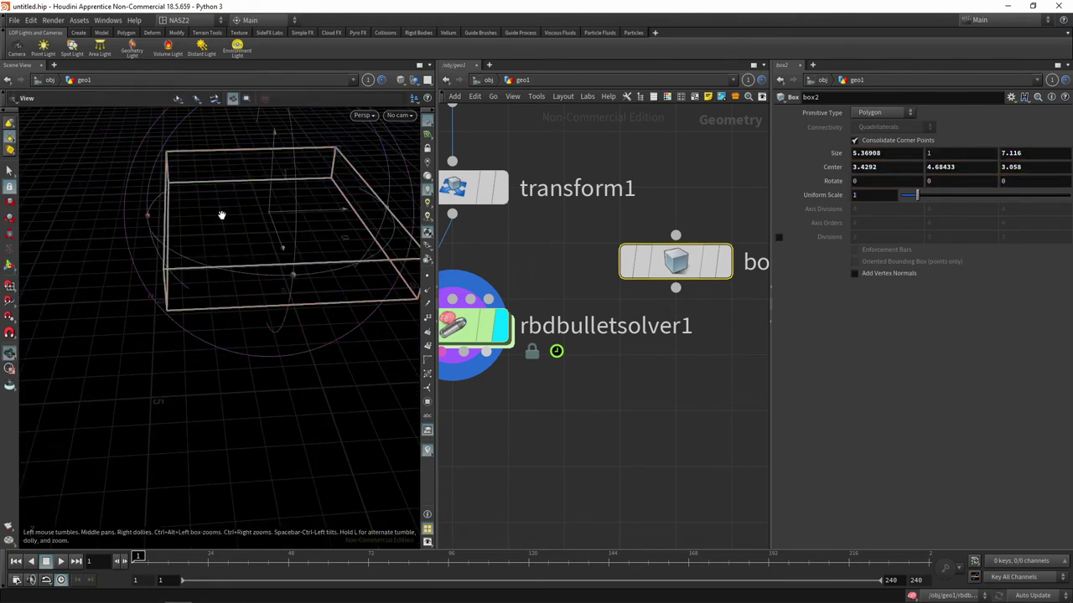
pyautogui.moveTo(223, 213)
pyautogui.mouseDown()
pyautogui.moveTo(251, 399)
pyautogui.moveTo(162, 328)
pyautogui.moveTo(326, 323)
pyautogui.moveTo(310, 329)
pyautogui.mouseUp()
pyautogui.press('Return')
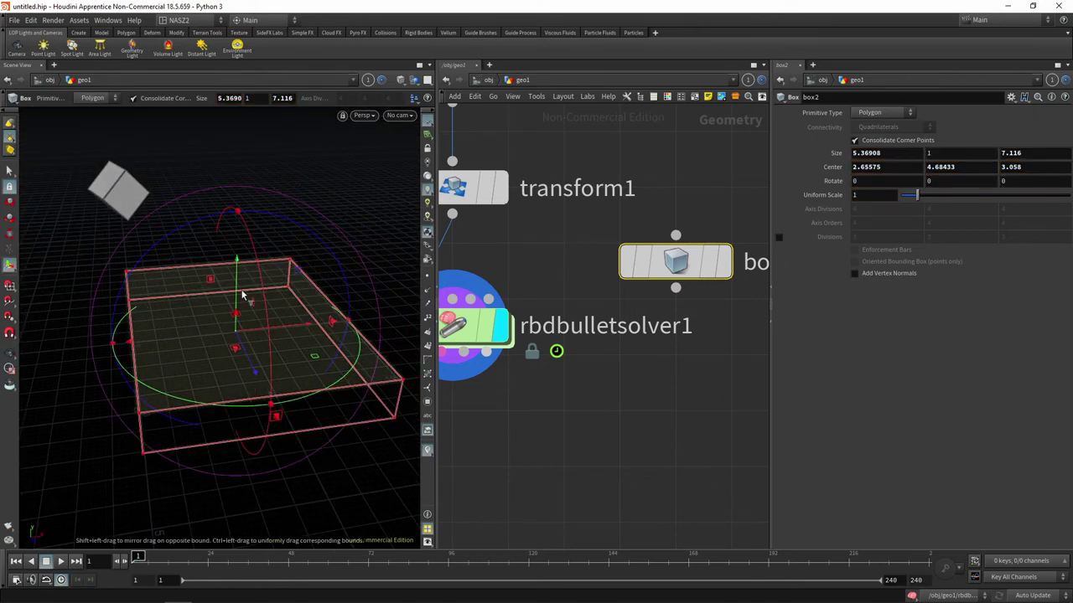
pyautogui.moveTo(200, 228)
pyautogui.mouseDown()
pyautogui.moveTo(260, 373)
pyautogui.moveTo(221, 329)
pyautogui.mouseUp()
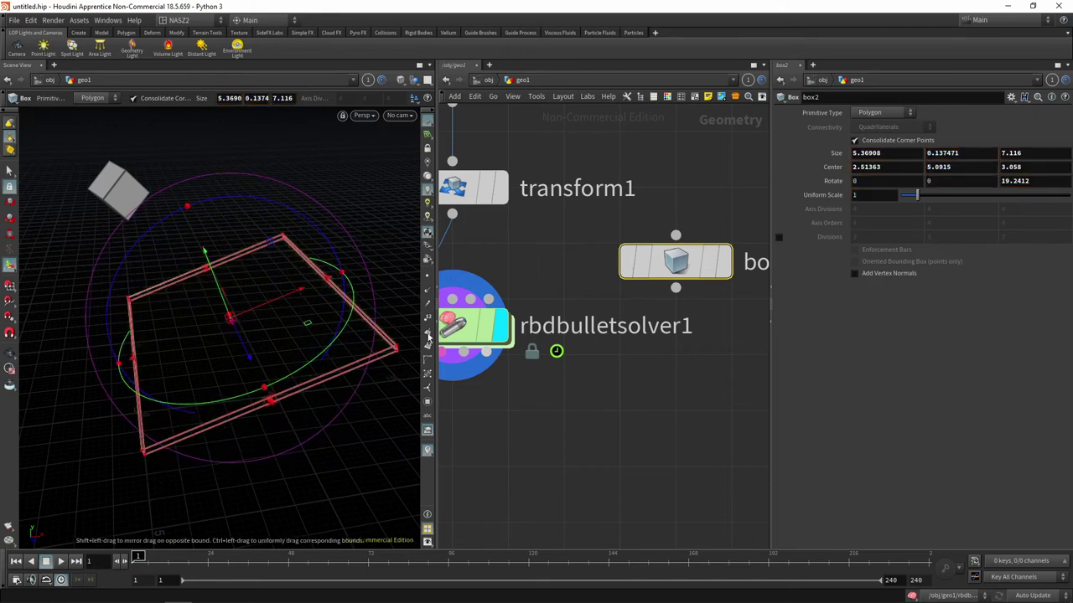
# Move box2 higher in the network and display box1 to compare both boxes
pyautogui.click(719, 267)
pyautogui.moveTo(658, 297); pyautogui.dragTo(728, 339, button='middle')
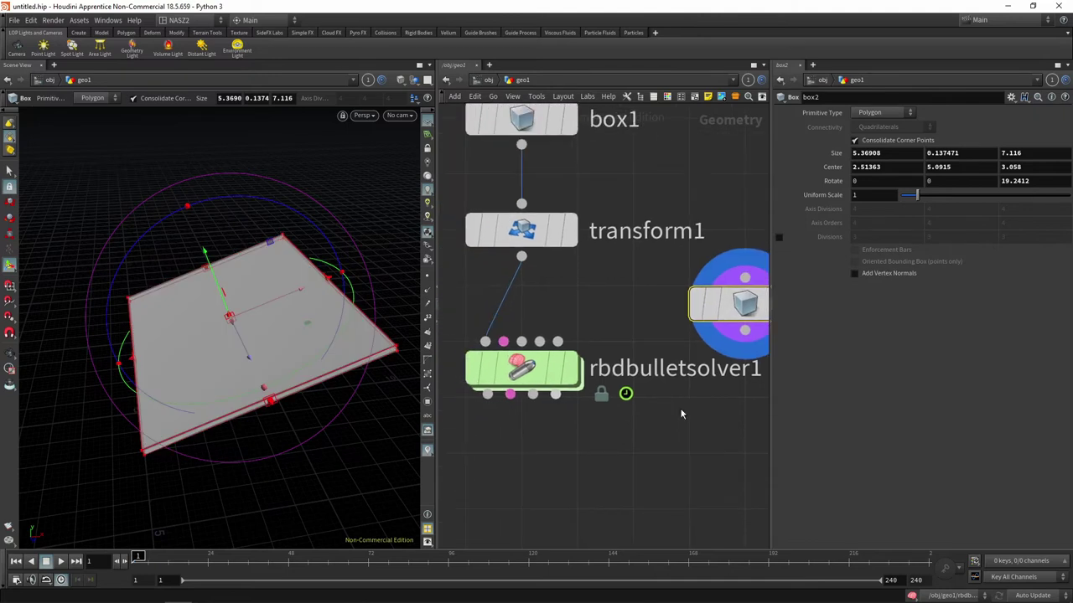
pyautogui.moveTo(689, 339); pyautogui.dragTo(704, 231)
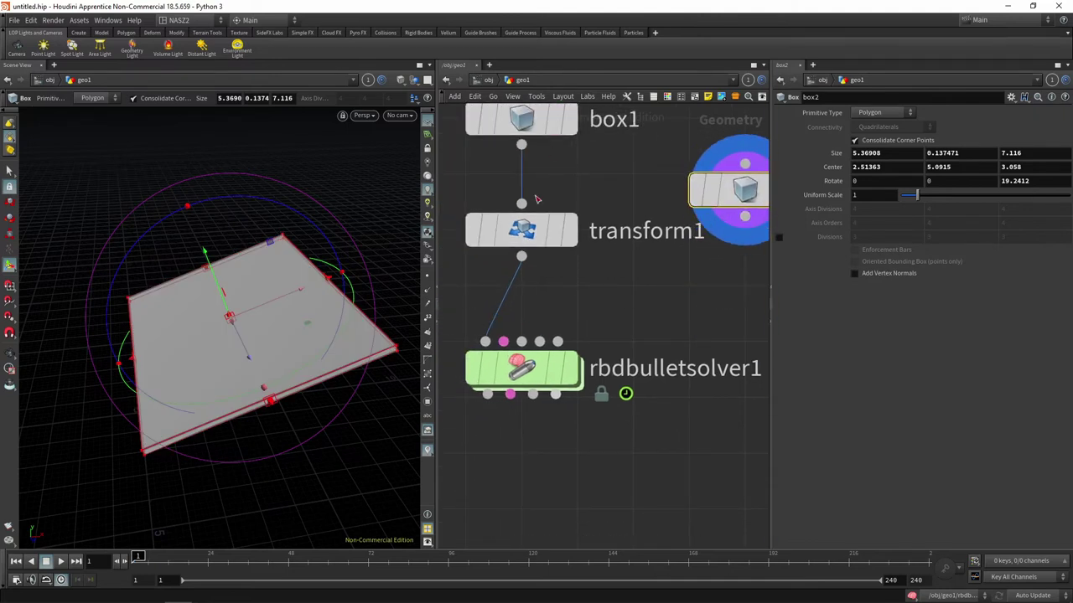
pyautogui.click(570, 119)
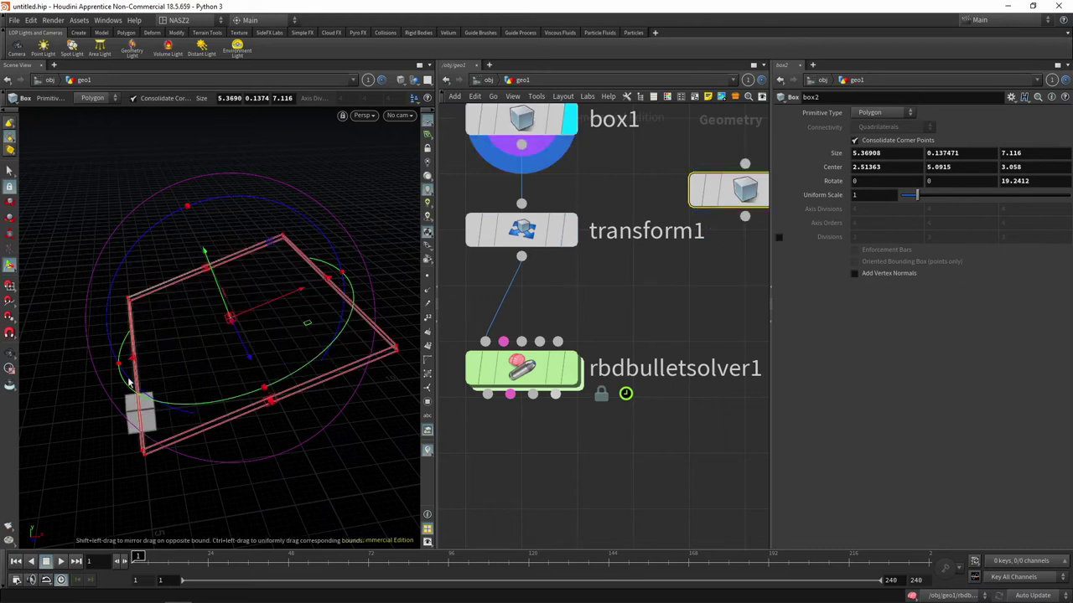
pyautogui.press('Escape')
pyautogui.moveTo(175, 474); pyautogui.dragTo(126, 469)
pyautogui.press('Return')
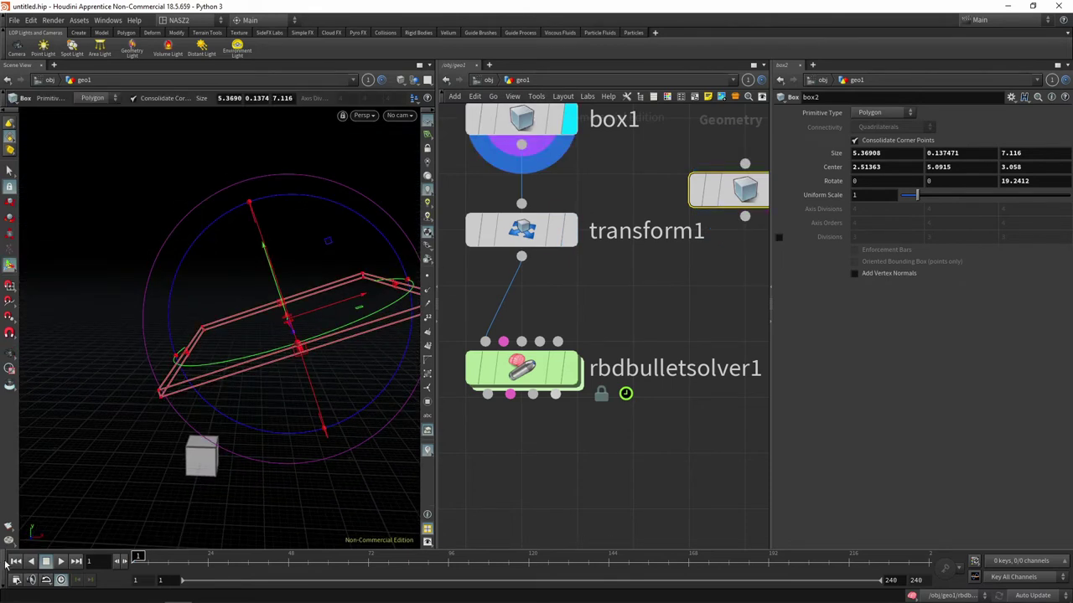
pyautogui.moveTo(141, 523)
pyautogui.keyDown('alt'); pyautogui.mouseDown()
pyautogui.moveTo(259, 352)
pyautogui.moveTo(394, 293)
pyautogui.mouseUp(); pyautogui.keyUp('alt')
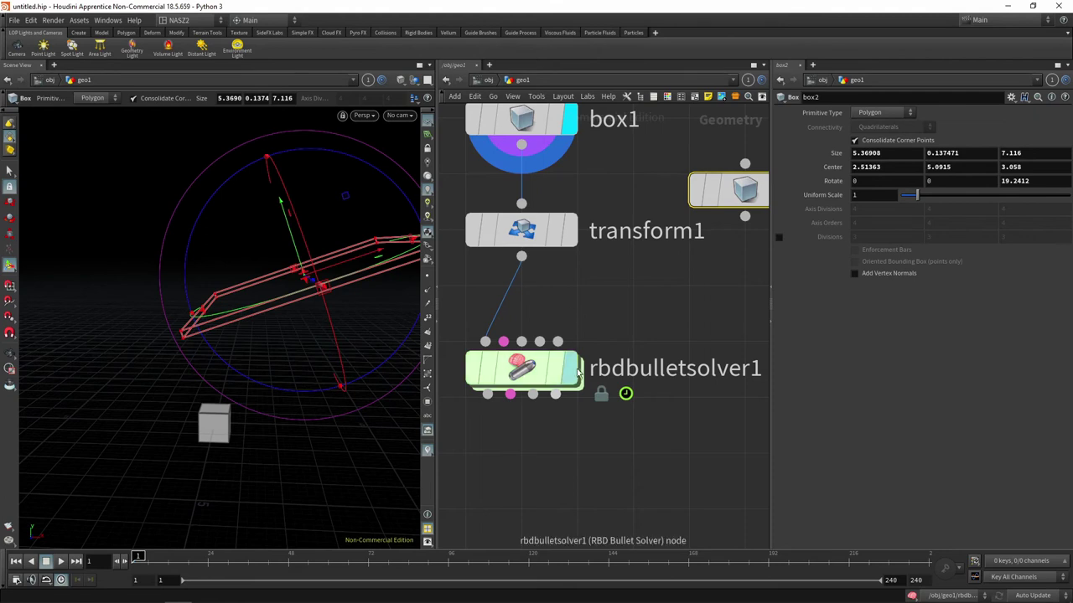
# Wire box2 into rbdbulletsolver1's Collision Geometry input, with the solver displayed
pyautogui.click(577, 368)
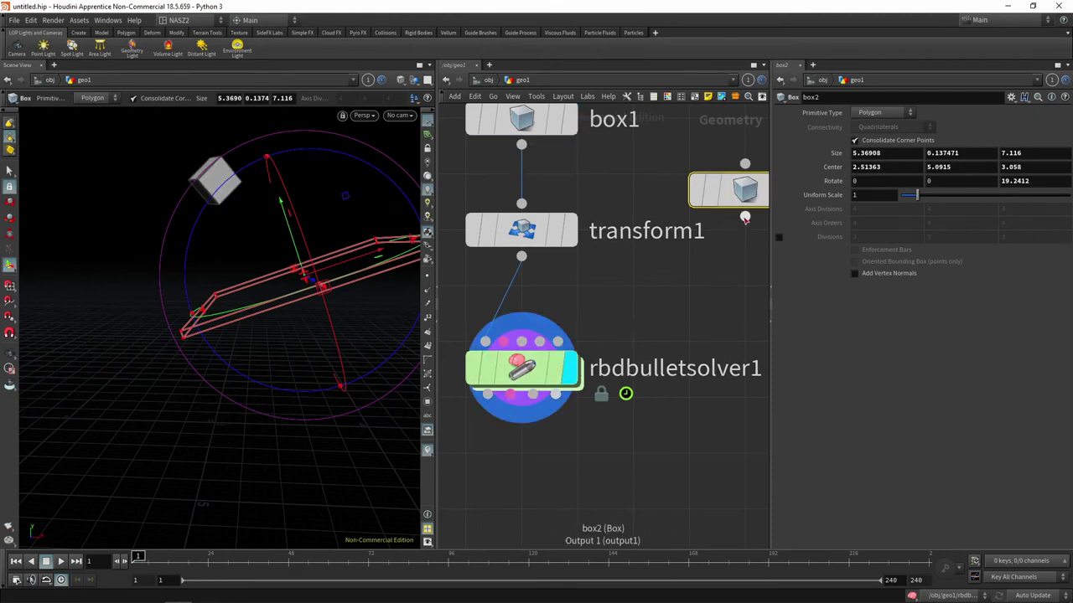
pyautogui.moveTo(718, 234); pyautogui.dragTo(542, 334)
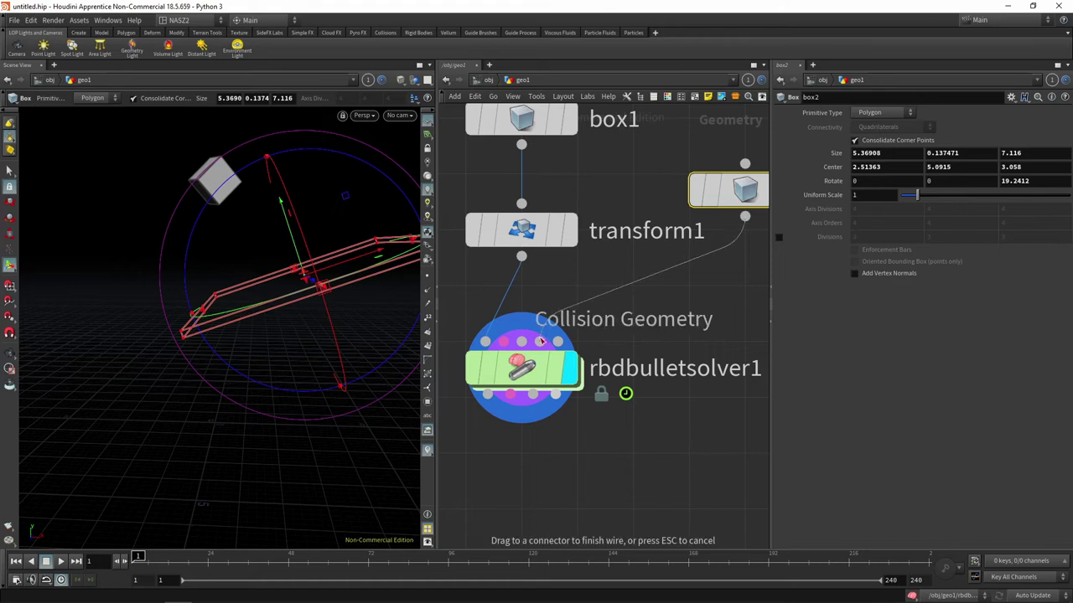
pyautogui.click(543, 344)
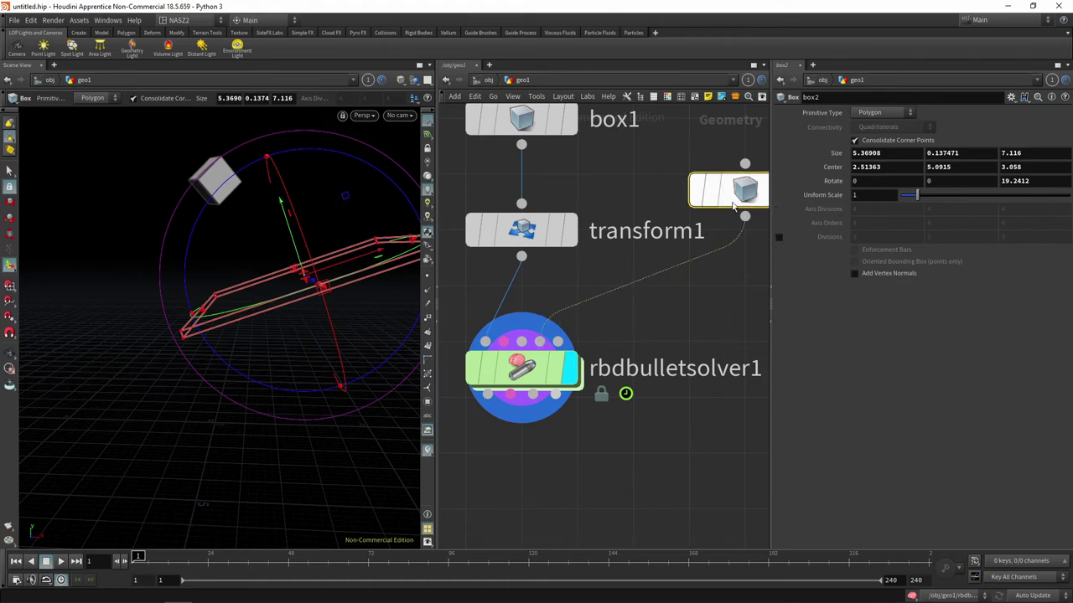
pyautogui.moveTo(720, 278)
pyautogui.mouseDown(button='middle')
pyautogui.moveTo(622, 295)
pyautogui.moveTo(700, 251)
pyautogui.mouseUp(button='middle')
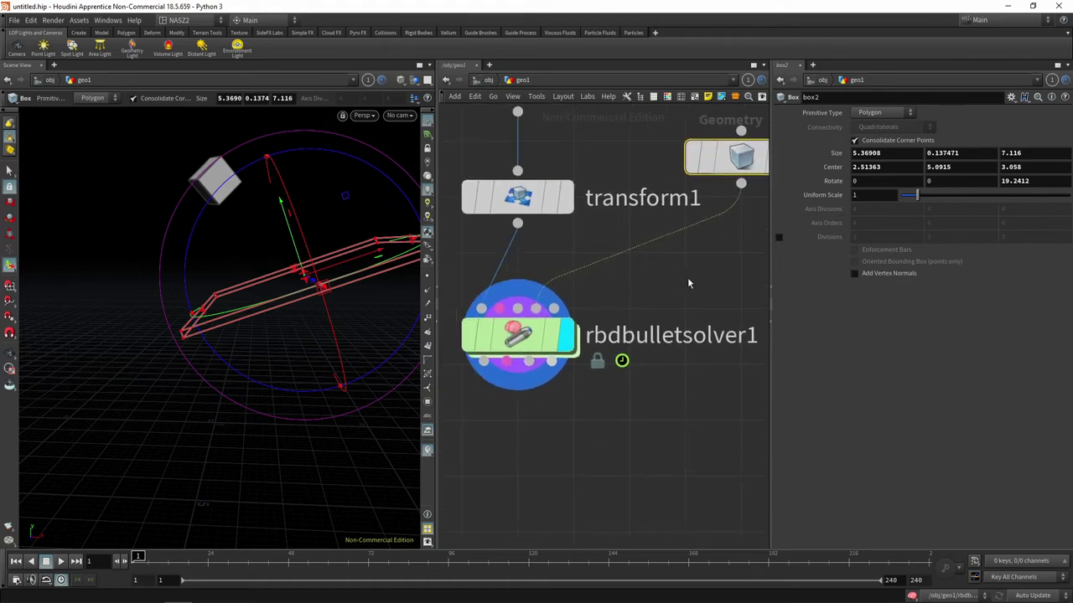
pyautogui.moveTo(523, 356); pyautogui.dragTo(443, 417, button='middle')
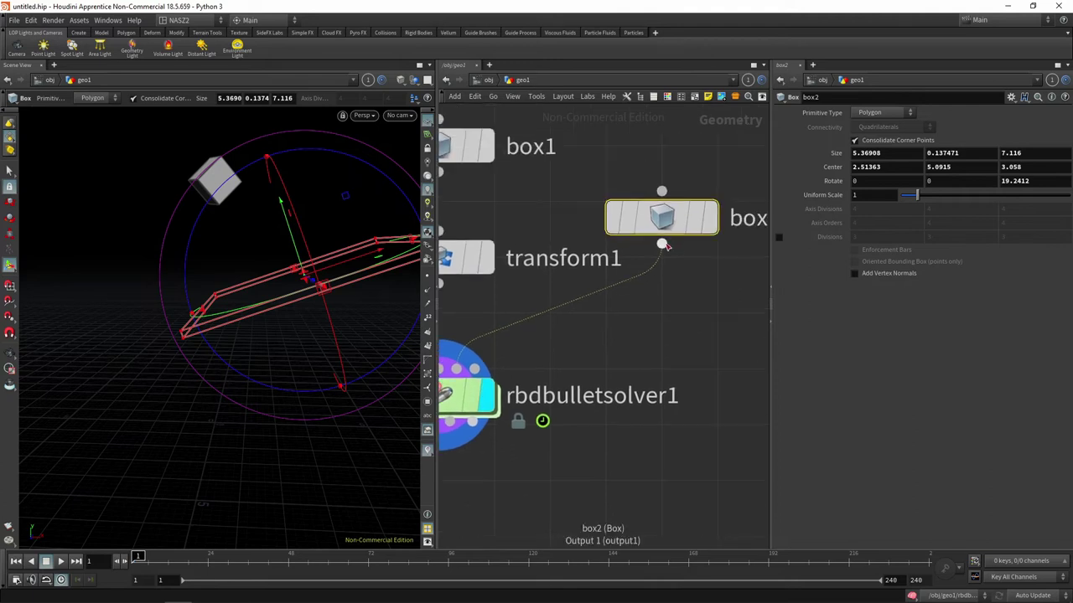
pyautogui.press('Tab')
# Add a Mountain node below box2, searched as 'moun'
pyautogui.write('moun')
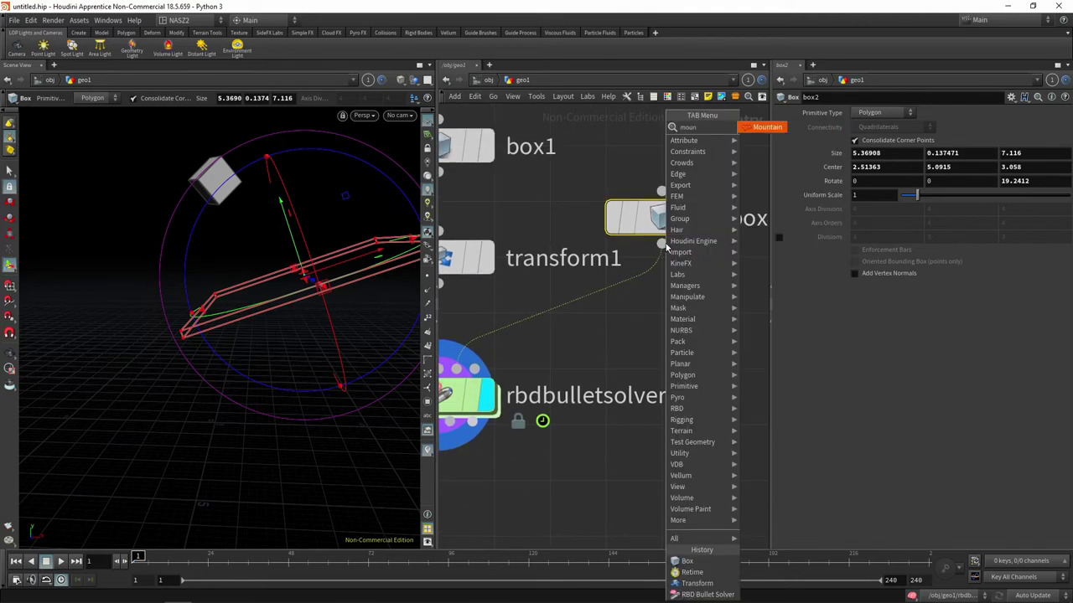
pyautogui.press('Return')
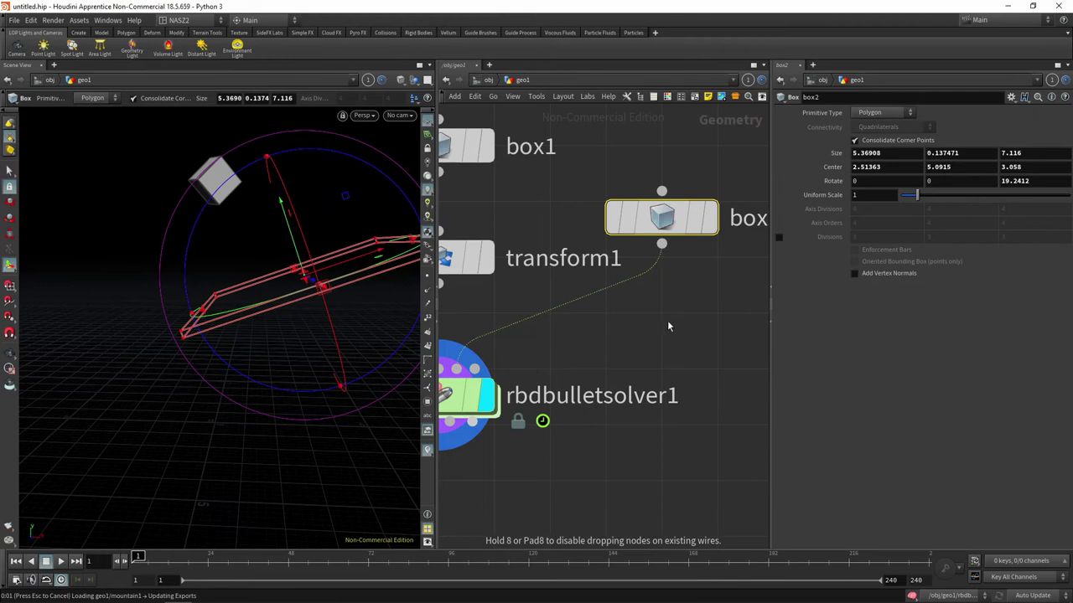
pyautogui.click(642, 312)
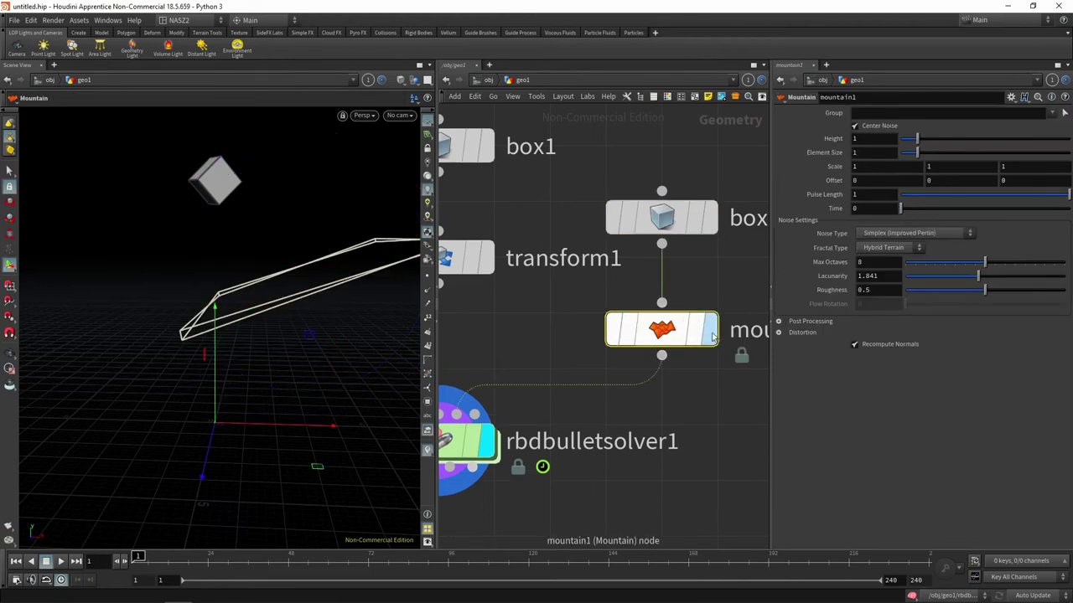
# Enable box2 Divisions at 3, 3, 3 and view the mountain-displaced slab
pyautogui.click(668, 225)
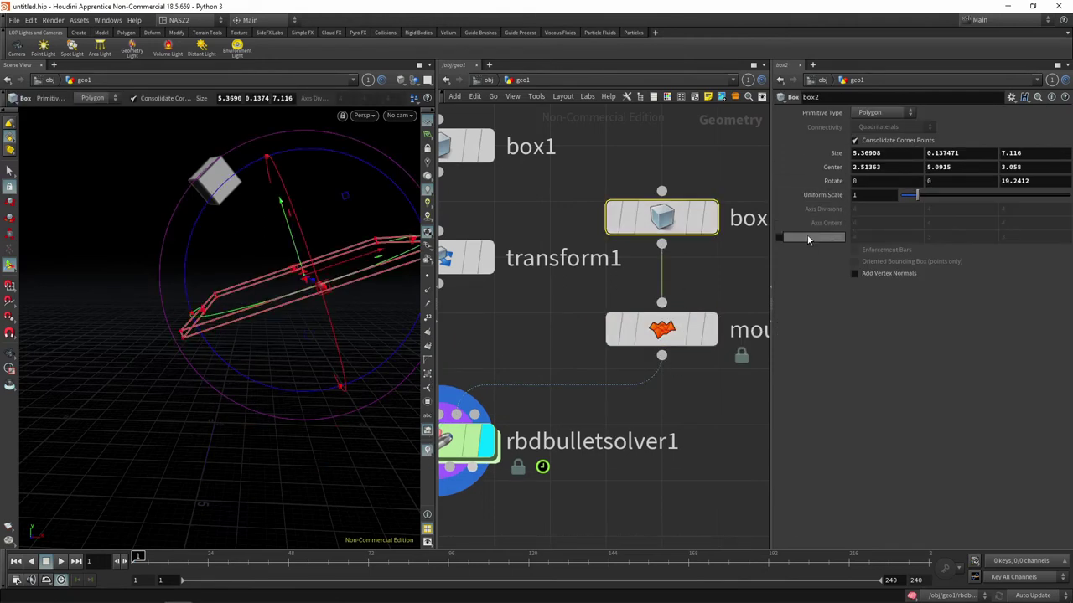
pyautogui.click(778, 239)
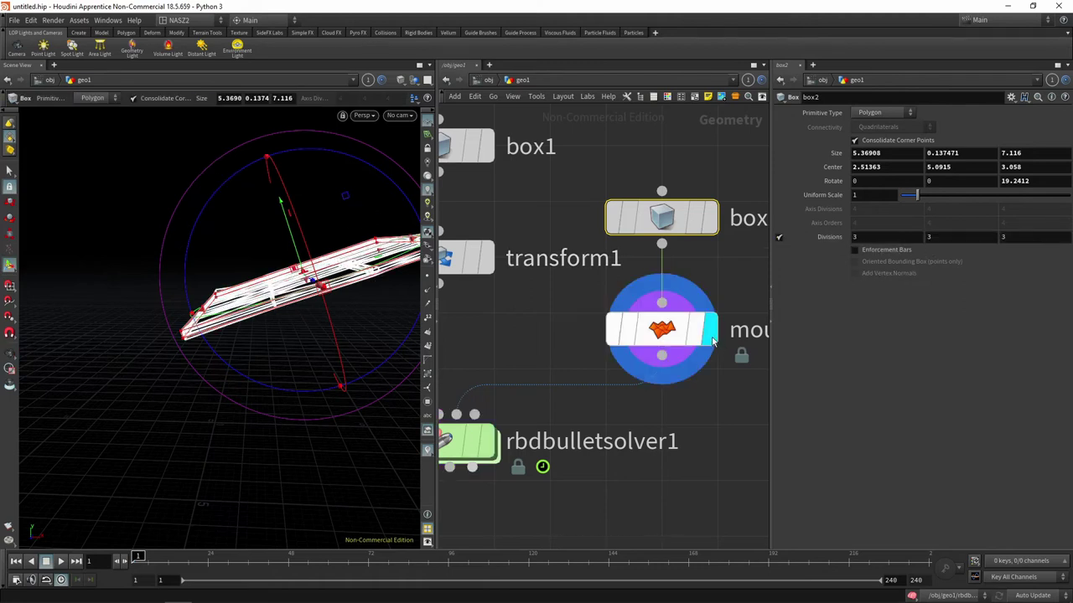
pyautogui.press('Escape')
pyautogui.moveTo(408, 282)
pyautogui.mouseDown()
pyautogui.moveTo(369, 293)
pyautogui.moveTo(343, 283)
pyautogui.moveTo(377, 277)
pyautogui.mouseUp()
pyautogui.click(661, 329)
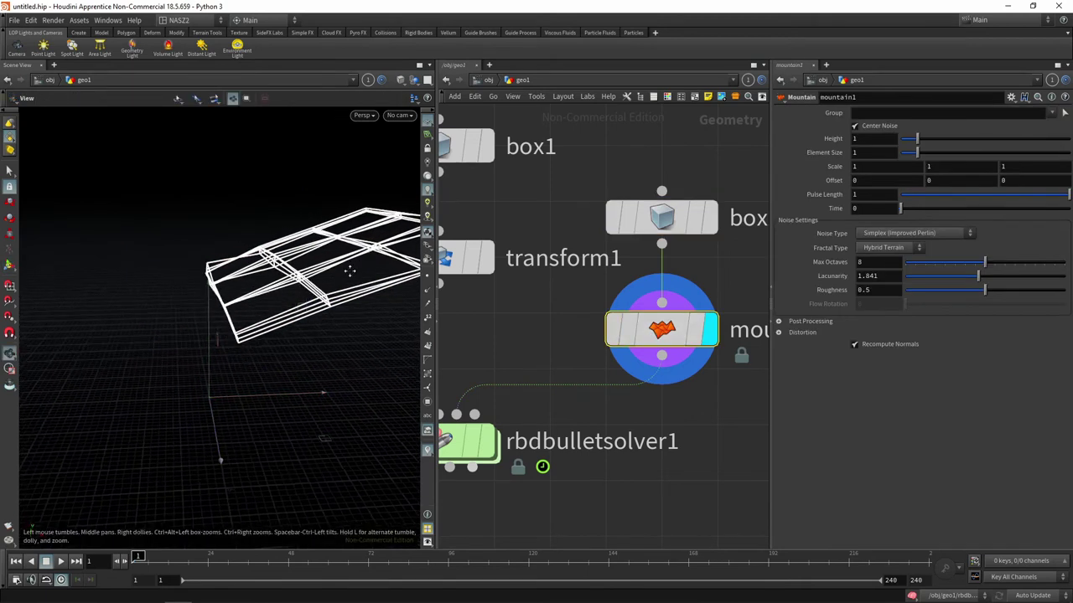
# Set box2's Primitive Type to Polygon Mesh
pyautogui.click(666, 218)
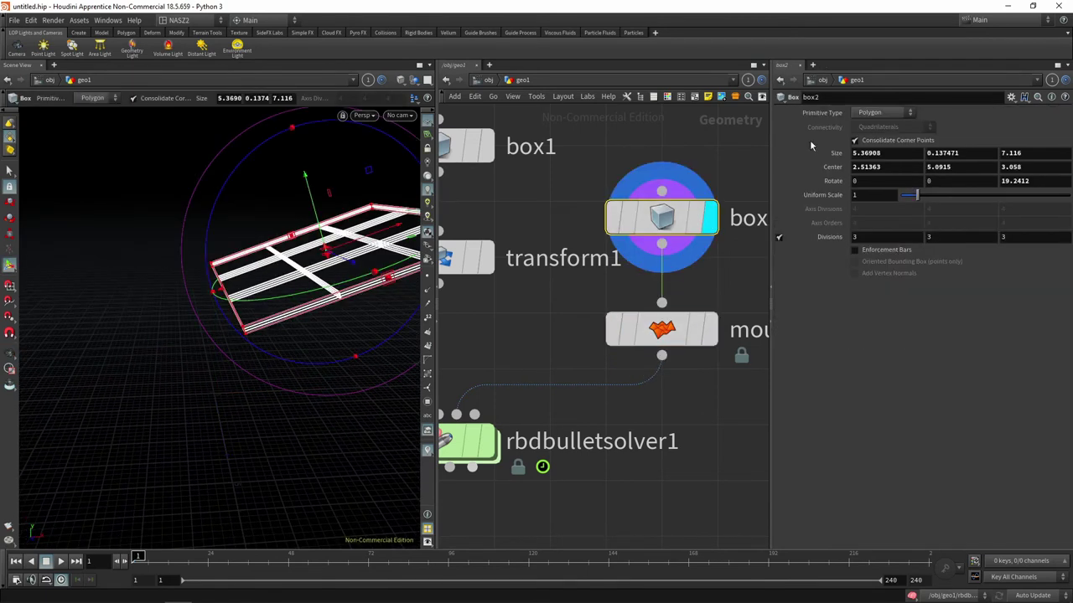
pyautogui.click(880, 113)
pyautogui.click(875, 135)
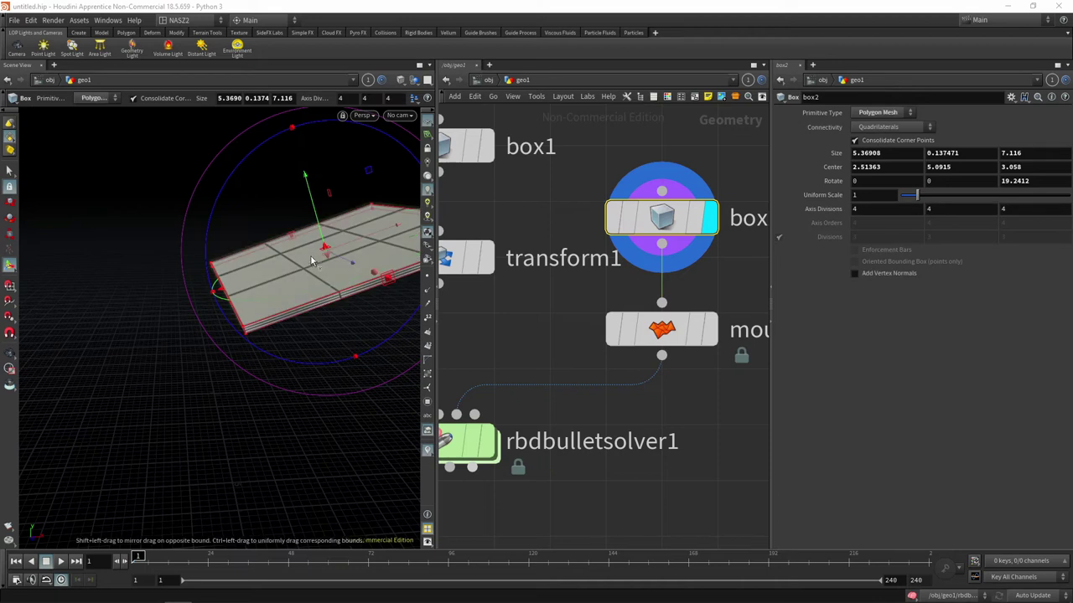
pyautogui.press('Escape')
pyautogui.moveTo(316, 274)
pyautogui.mouseDown()
pyautogui.moveTo(299, 274)
pyautogui.moveTo(371, 318)
pyautogui.mouseUp()
pyautogui.press('Return')
# Display the mountain result and raise box2's Axis Divisions to 19
pyautogui.click(662, 329)
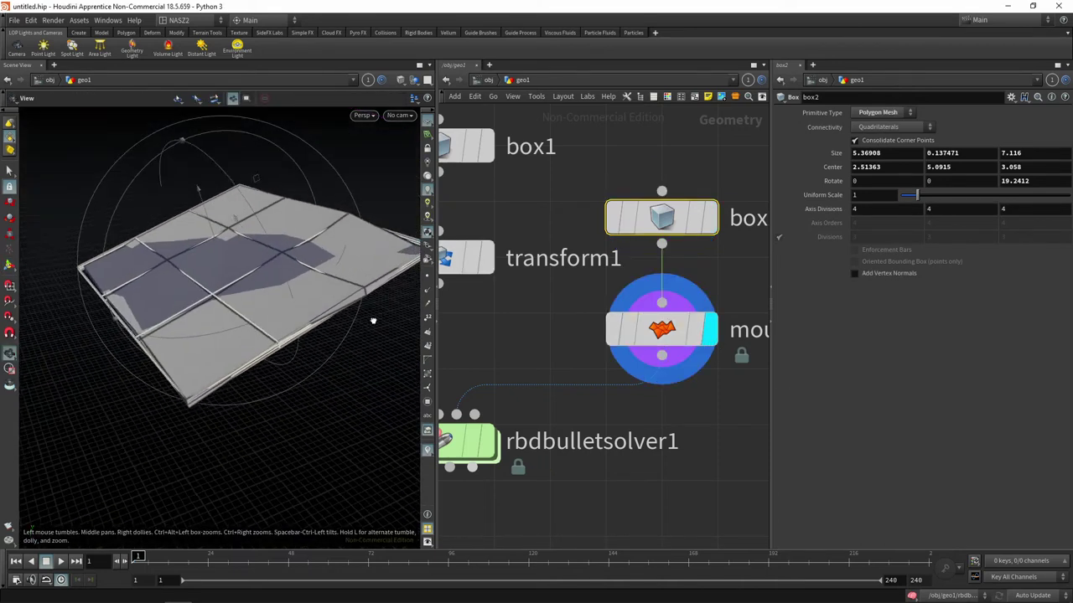
pyautogui.click(670, 329)
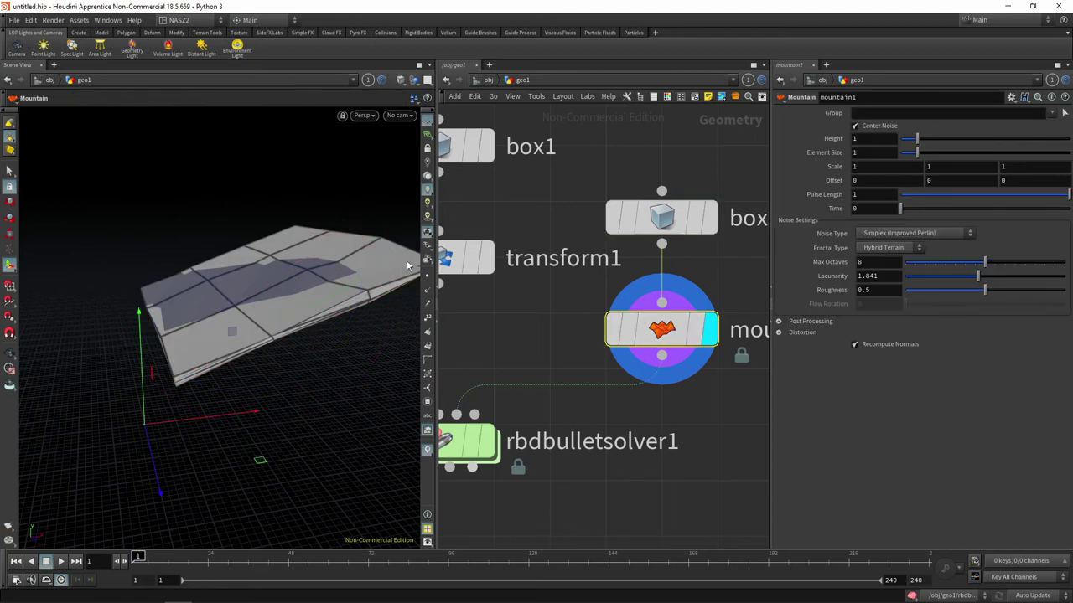
pyautogui.click(662, 218)
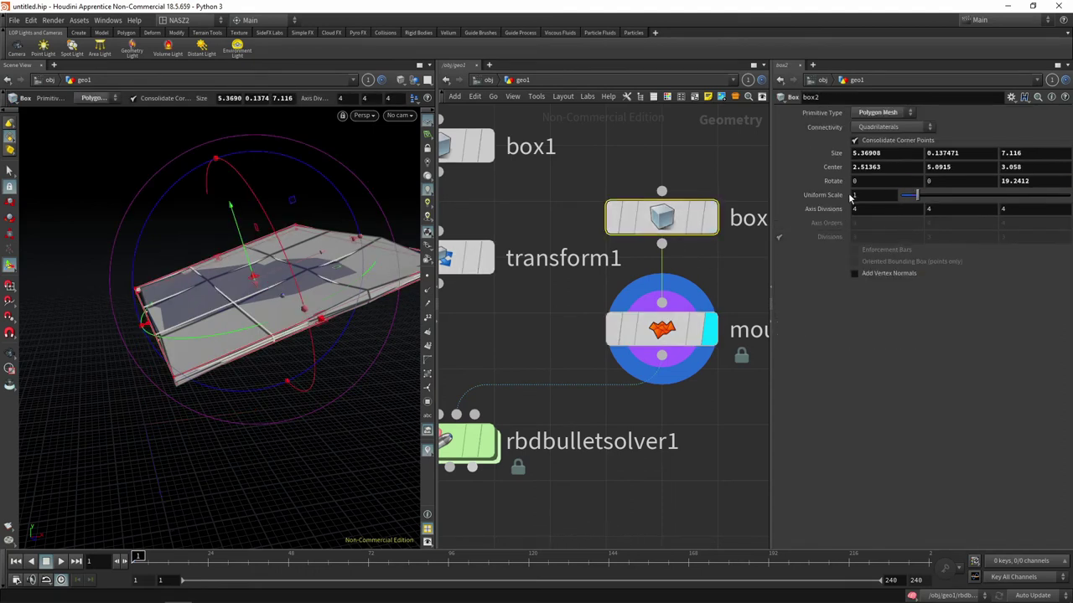
pyautogui.moveTo(828, 210); pyautogui.dragTo(918, 215, button='middle')
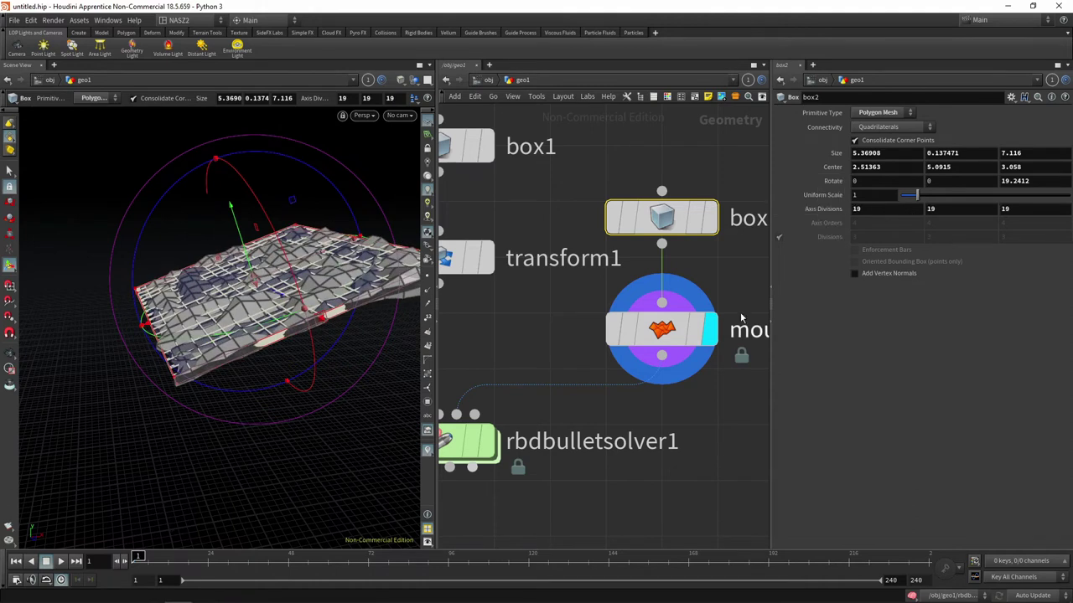
# Set the mountain1 noise Height to 0.89
pyautogui.click(662, 356)
pyautogui.click(662, 329)
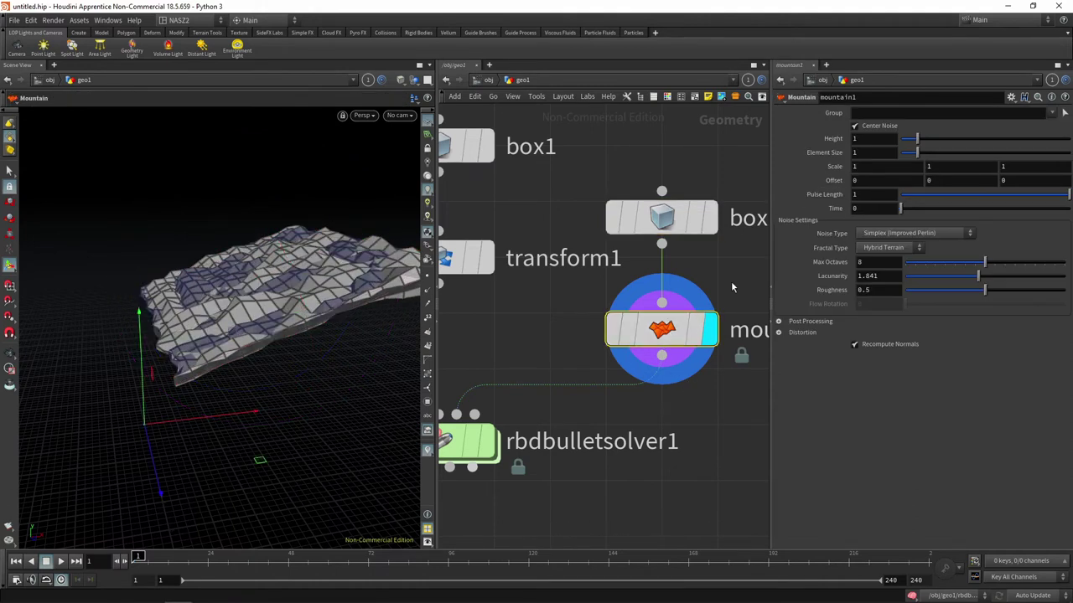
pyautogui.moveTo(916, 141); pyautogui.dragTo(921, 143)
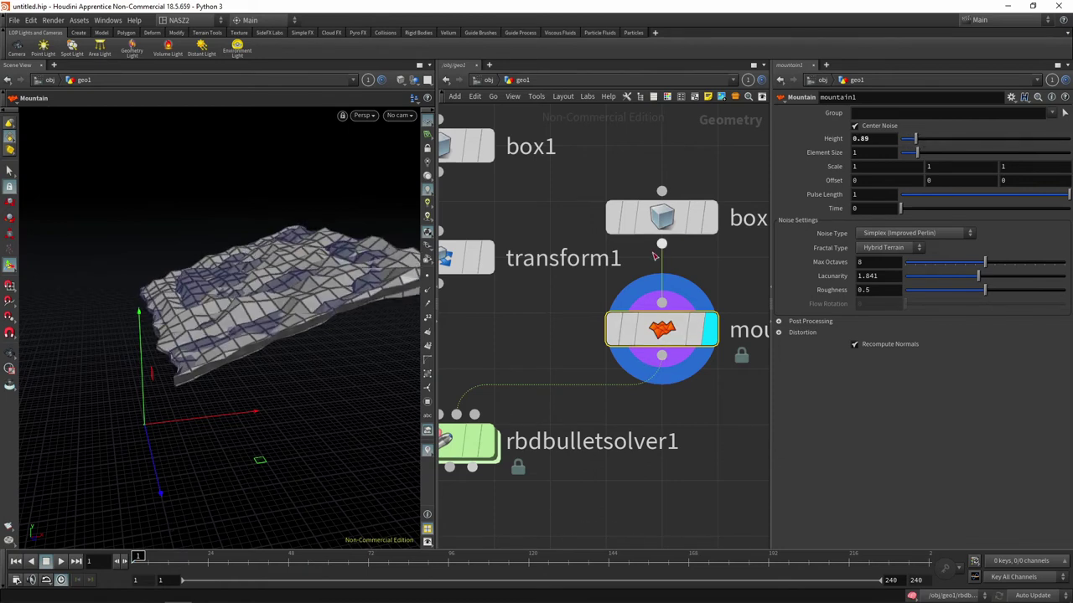
# Thicken the slab box to about 0.61 and view the rugged terrain
pyautogui.click(661, 217)
pyautogui.moveTo(400, 354)
pyautogui.mouseDown()
pyautogui.moveTo(275, 307)
pyautogui.moveTo(248, 325)
pyautogui.moveTo(269, 369)
pyautogui.moveTo(283, 367)
pyautogui.moveTo(242, 354)
pyautogui.moveTo(257, 195)
pyautogui.mouseUp()
pyautogui.press('Escape')
pyautogui.click(661, 328)
pyautogui.press('Return')
pyautogui.moveTo(294, 230); pyautogui.dragTo(371, 330)
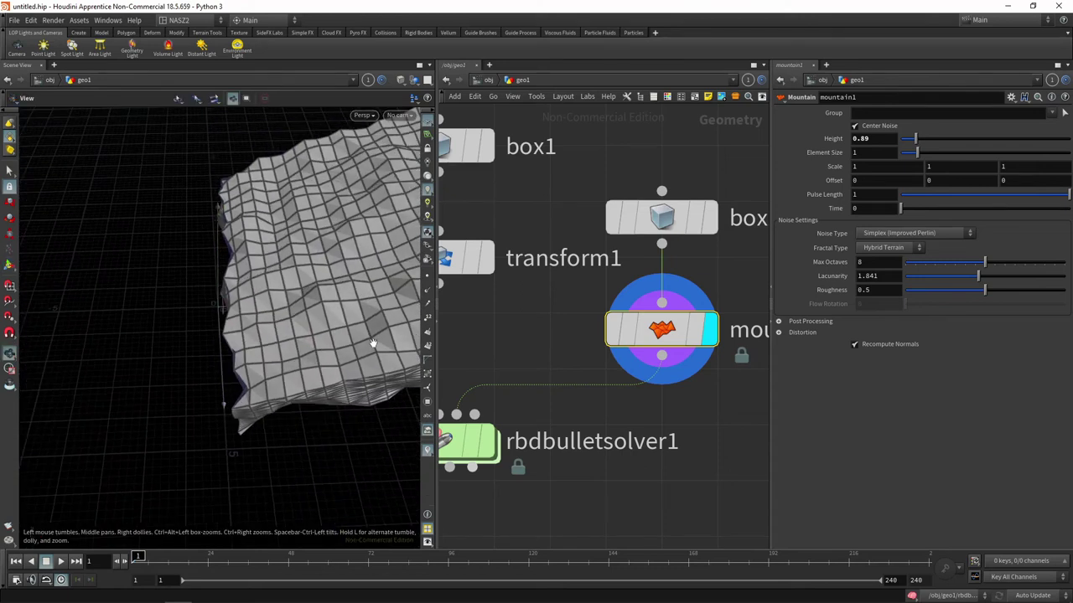
pyautogui.moveTo(566, 450); pyautogui.dragTo(658, 396, button='middle')
# Display rbdbulletsolver1's simulation and toggle Use Collisions off and back on
pyautogui.click(612, 389)
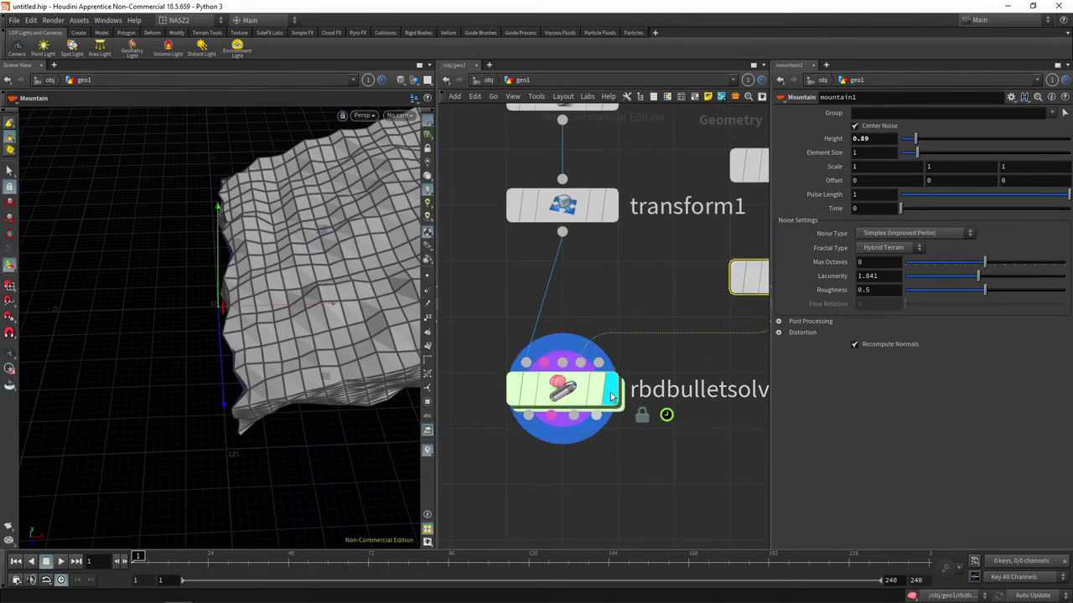
pyautogui.press('Escape')
pyautogui.moveTo(252, 337); pyautogui.dragTo(271, 334)
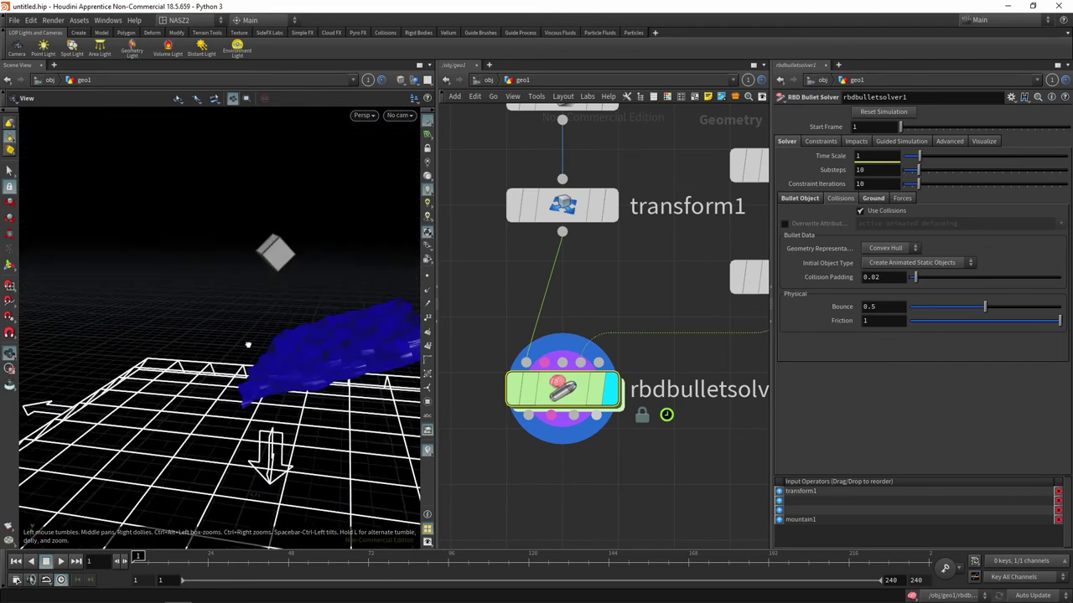
pyautogui.press('Return')
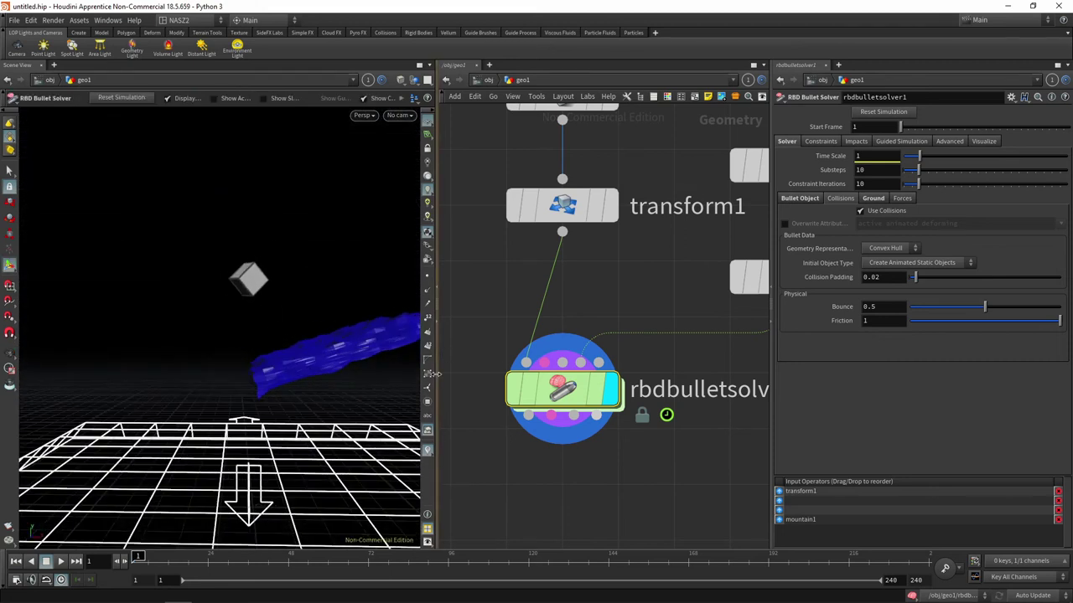
pyautogui.click(866, 211)
pyautogui.click(867, 211)
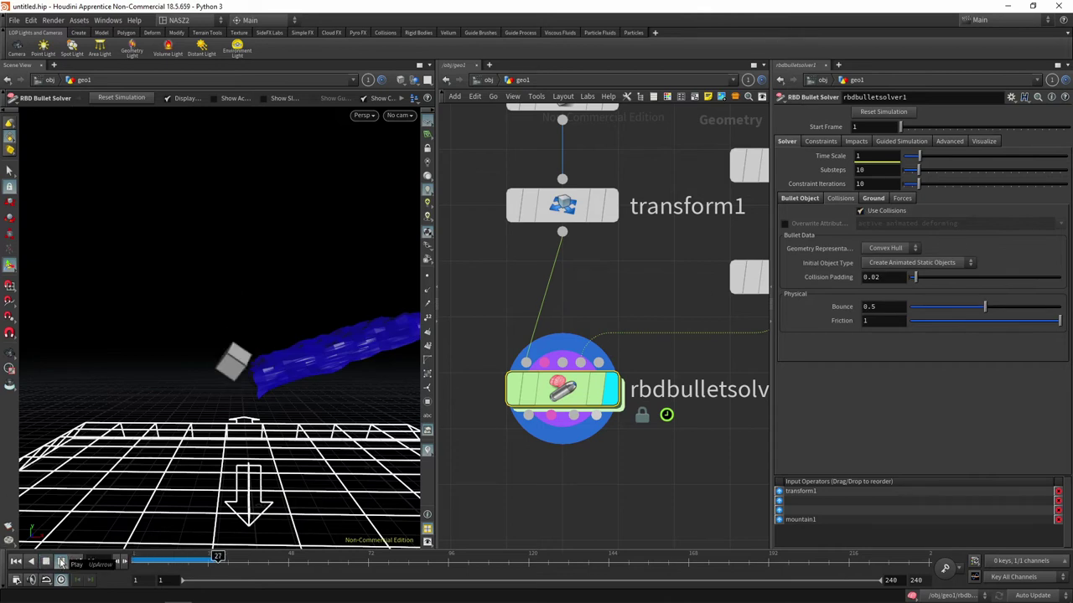
pyautogui.press('Escape')
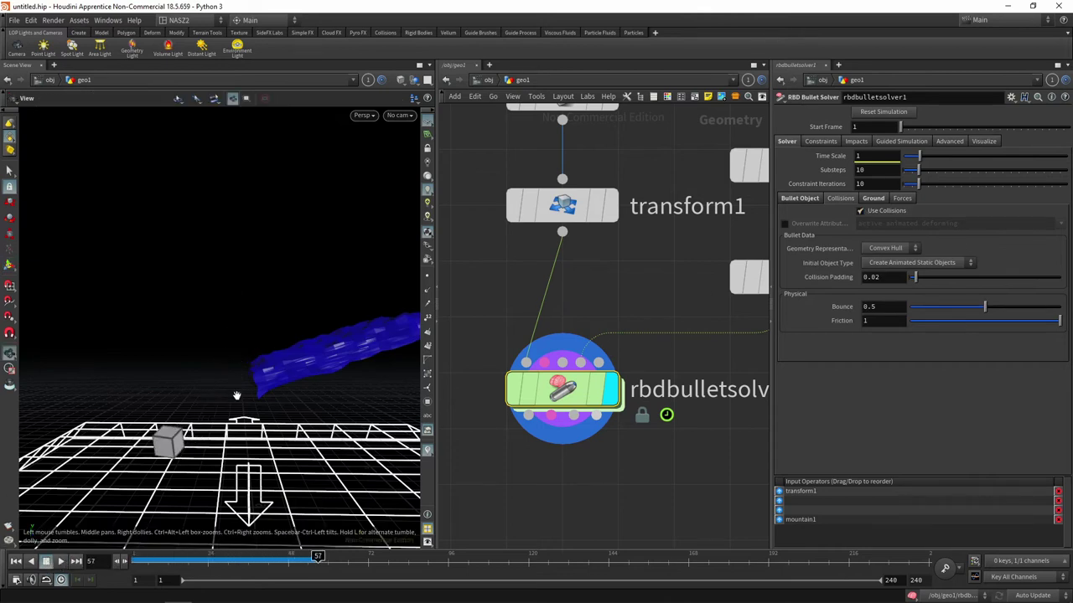
pyautogui.moveTo(232, 391); pyautogui.dragTo(213, 414)
pyautogui.press('Return')
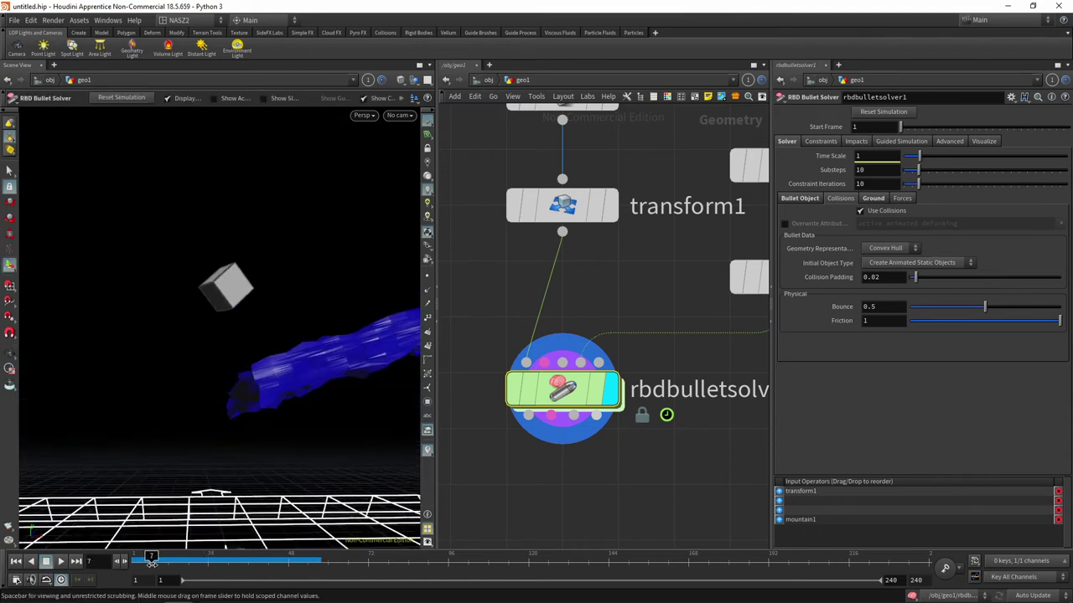
# Scrub the timeline to around frame 13 to watch the cube hit the terrain
pyautogui.moveTo(177, 556)
pyautogui.mouseDown()
pyautogui.moveTo(272, 557)
pyautogui.moveTo(168, 558)
pyautogui.mouseUp()
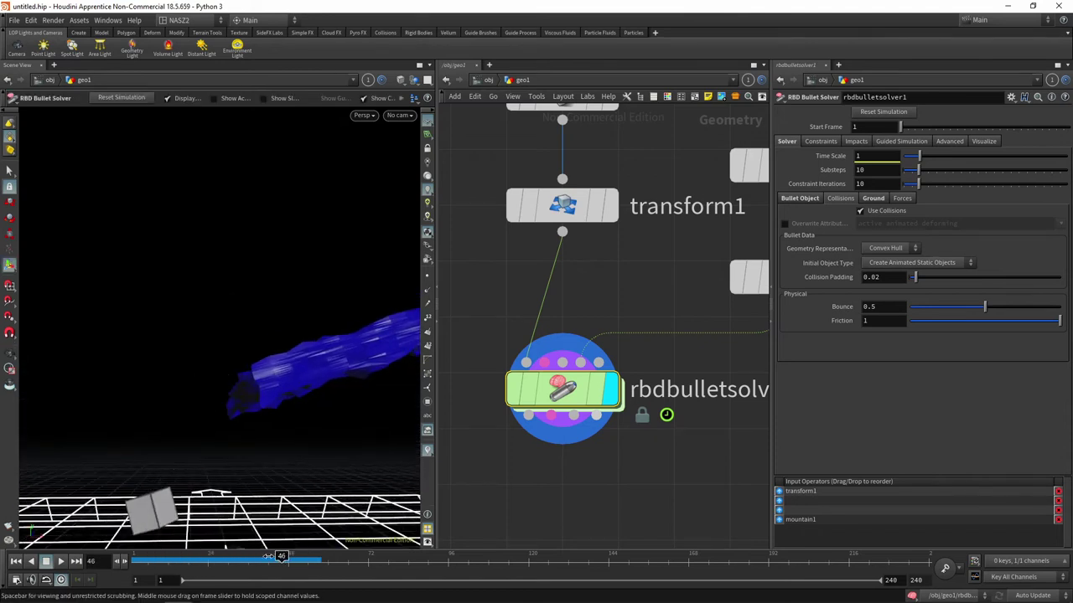
pyautogui.press('Escape')
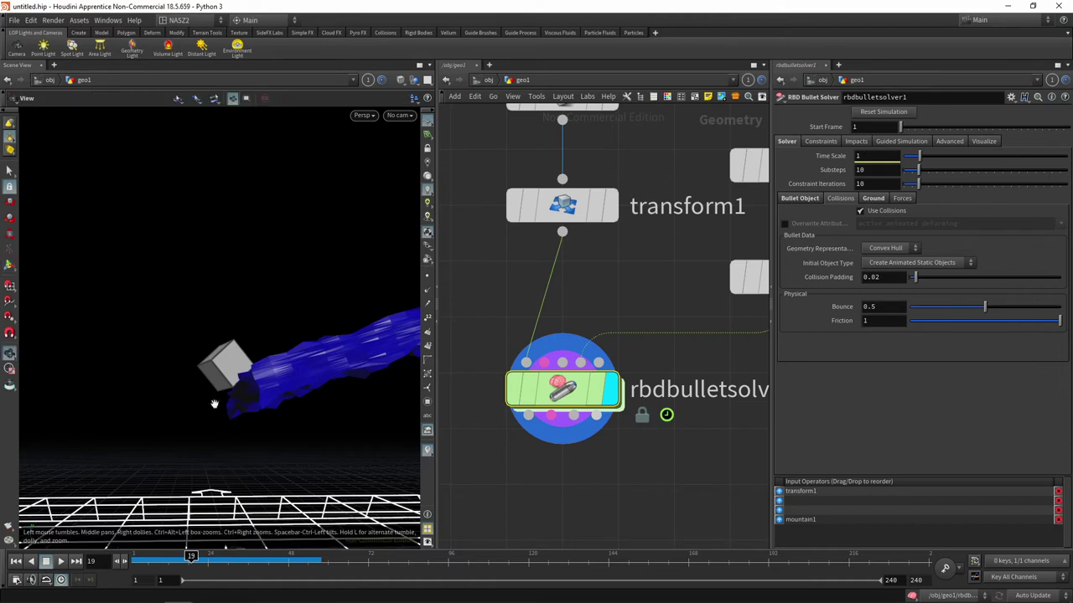
pyautogui.moveTo(218, 402)
pyautogui.mouseDown()
pyautogui.moveTo(204, 419)
pyautogui.moveTo(383, 421)
pyautogui.moveTo(347, 443)
pyautogui.mouseUp()
pyautogui.press('Return')
pyautogui.moveTo(201, 557)
pyautogui.mouseDown()
pyautogui.moveTo(171, 555)
pyautogui.moveTo(213, 555)
pyautogui.mouseUp()
pyautogui.press('Escape')
pyautogui.moveTo(226, 419)
pyautogui.mouseDown()
pyautogui.moveTo(242, 383)
pyautogui.moveTo(232, 379)
pyautogui.mouseUp()
pyautogui.press('Return')
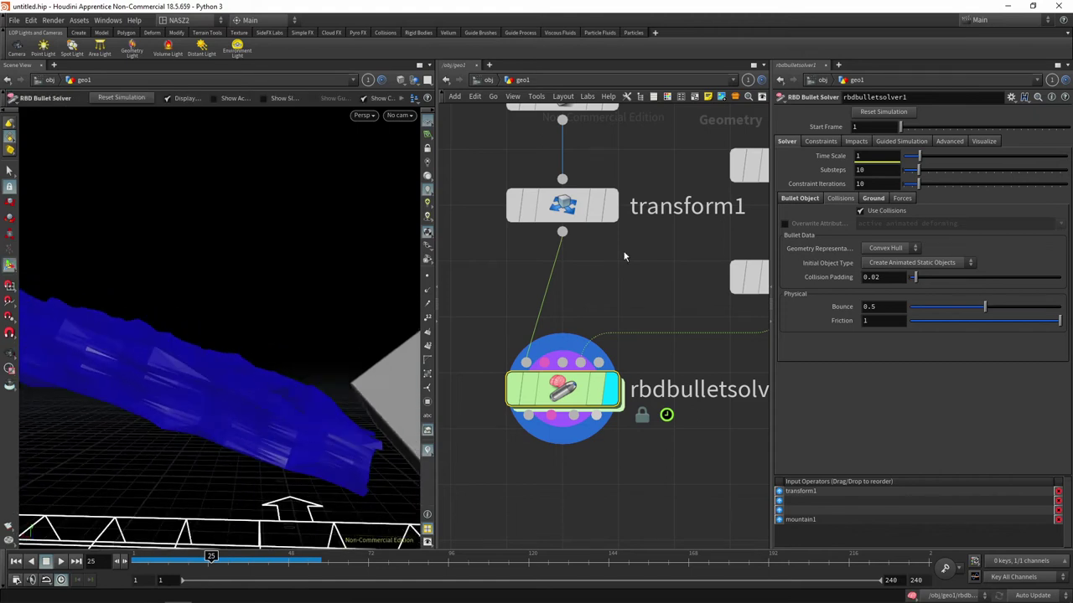
pyautogui.press('Escape')
pyautogui.moveTo(222, 295)
pyautogui.mouseDown()
pyautogui.moveTo(271, 280)
pyautogui.moveTo(203, 297)
pyautogui.moveTo(105, 299)
pyautogui.moveTo(316, 294)
pyautogui.moveTo(279, 342)
pyautogui.mouseUp()
pyautogui.press('Return')
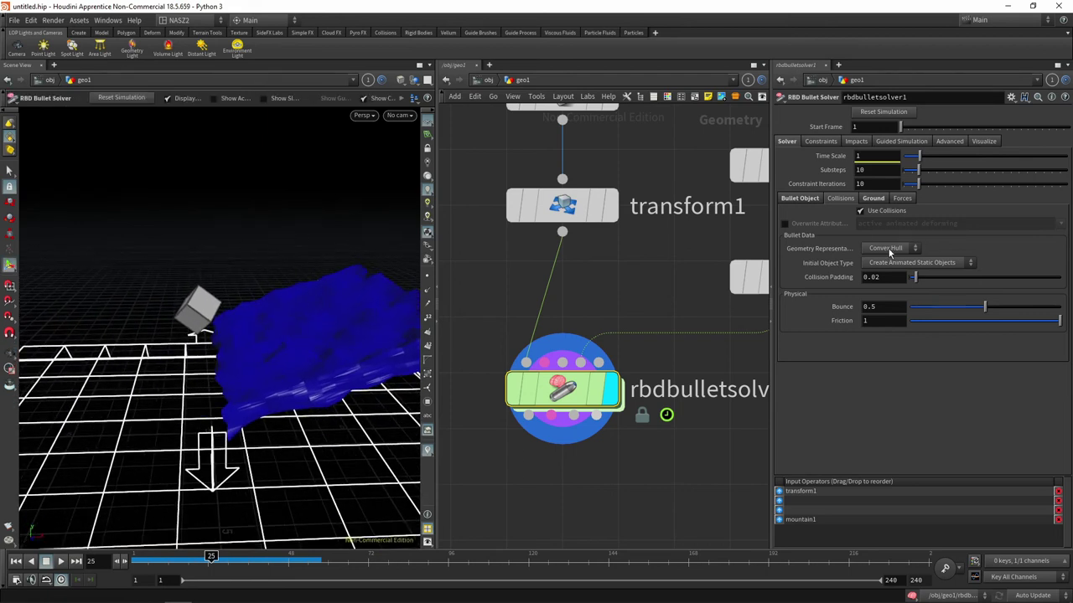
# Set Geometry Representation to Concave and reset the simulation to frame 1
pyautogui.click(890, 249)
pyautogui.click(880, 271)
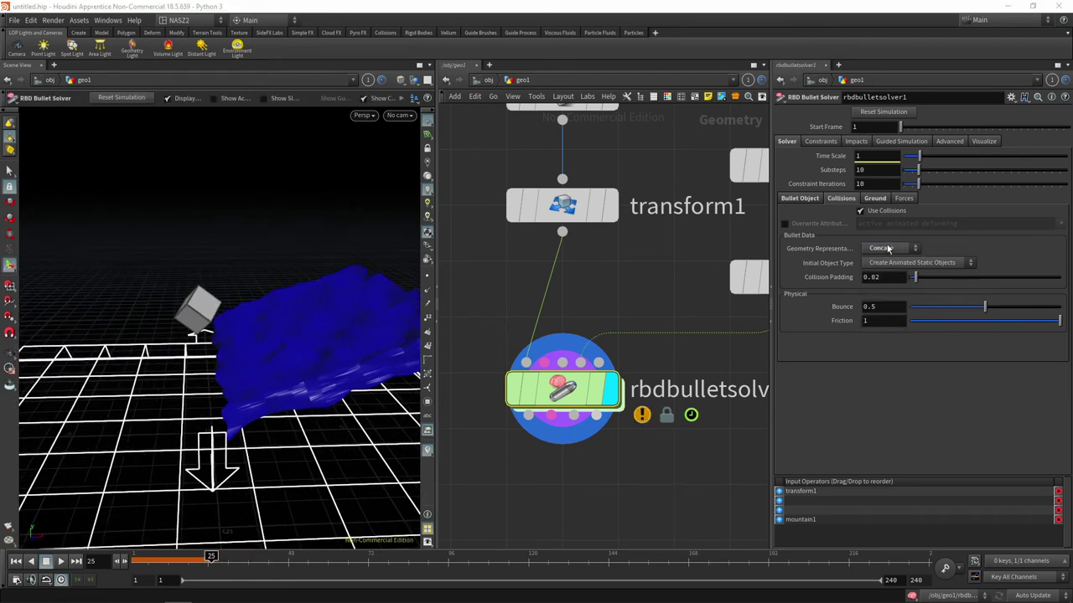
pyautogui.click(18, 562)
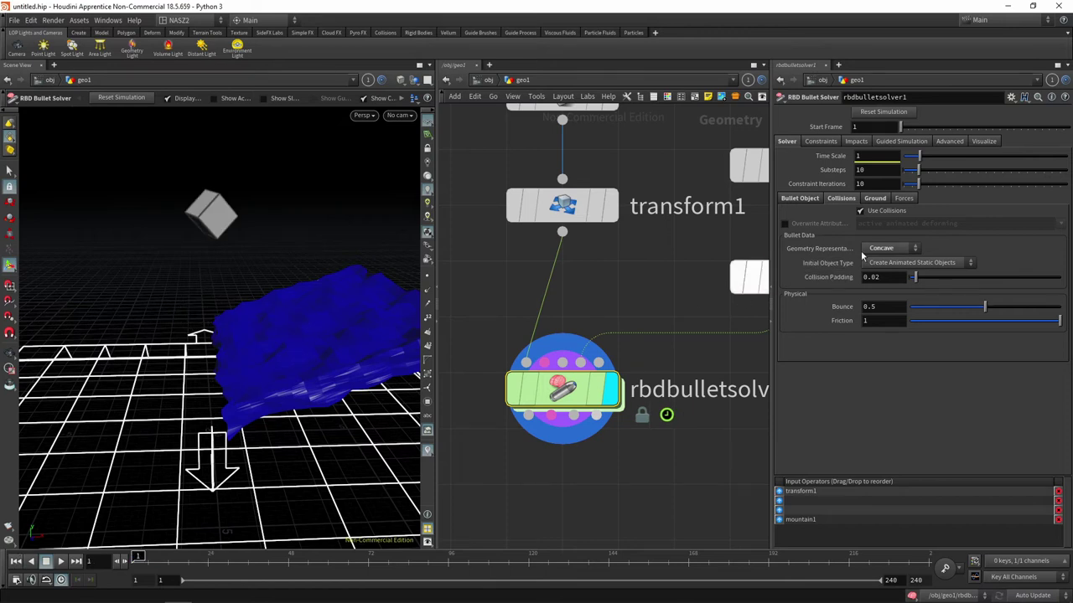
# Toggle the collision mesh display off and on in the solver's Visualize options
pyautogui.click(985, 142)
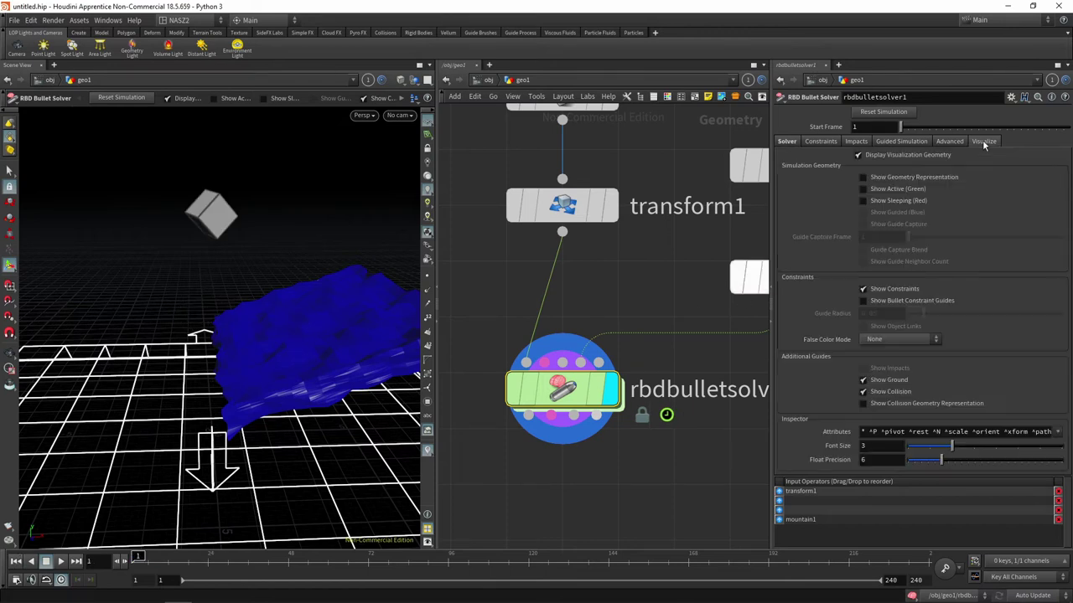
pyautogui.click(862, 393)
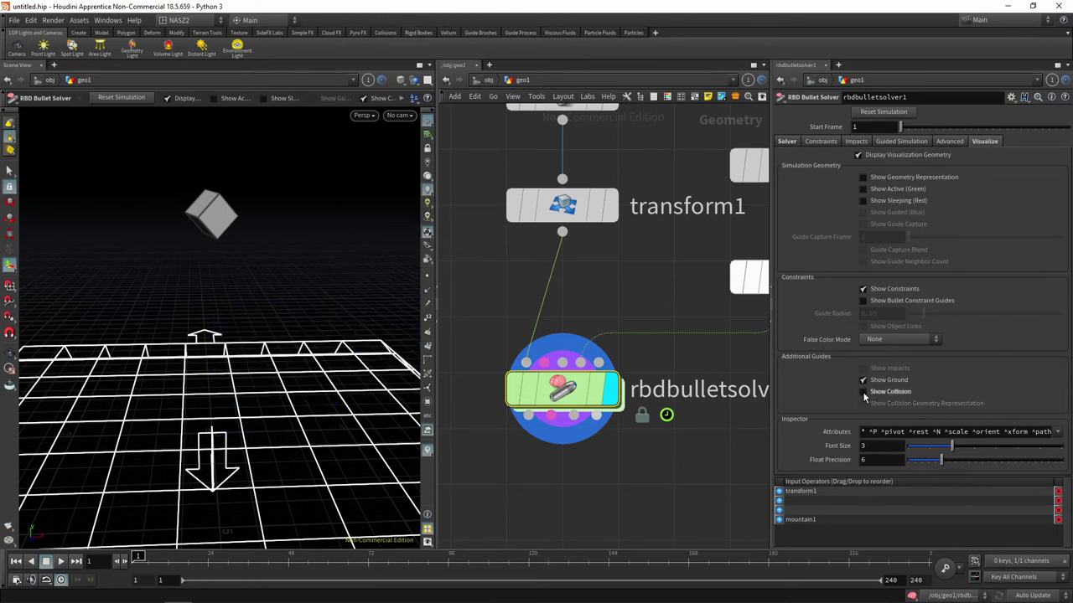
pyautogui.click(863, 392)
# Try Capsule as the collision Geometry Representation
pyautogui.click(787, 142)
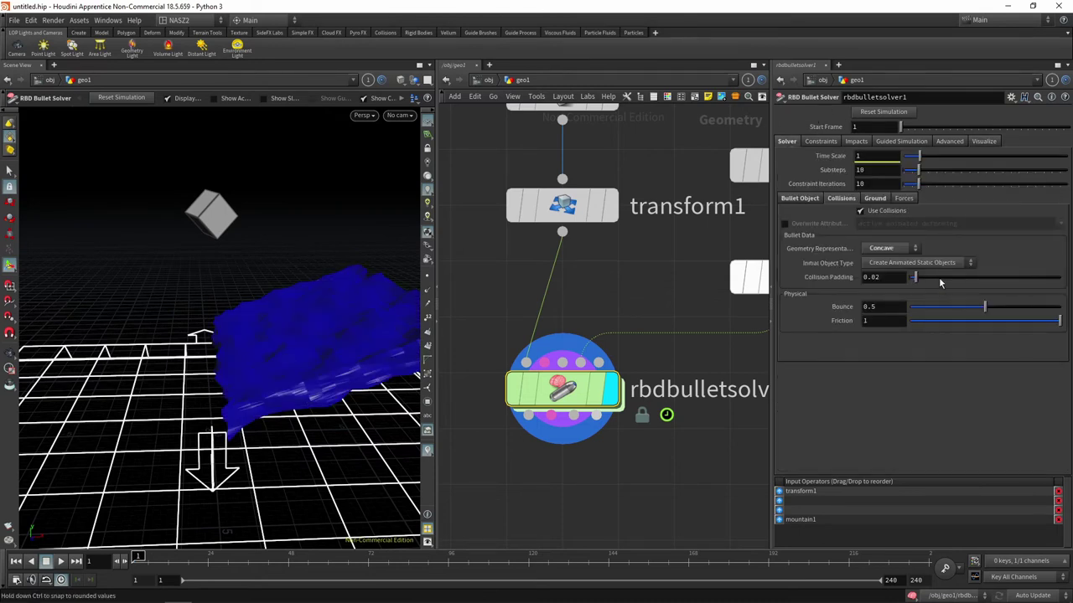
pyautogui.click(890, 249)
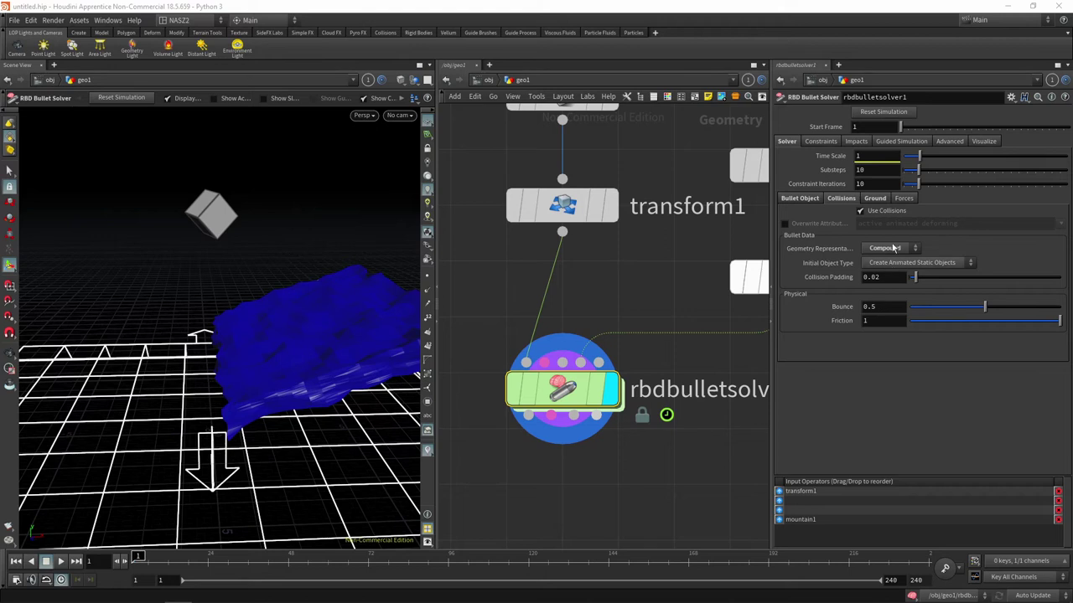
pyautogui.click(894, 248)
pyautogui.click(889, 304)
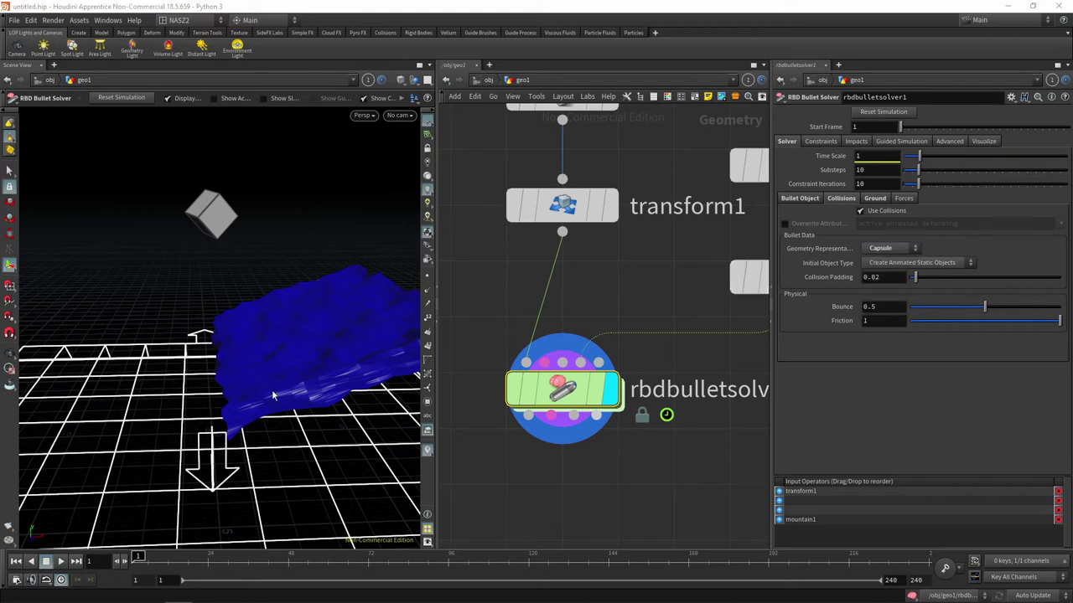
# Enable Show Collision Geometry Representation and set Geometry Representation to Convex Hull
pyautogui.click(986, 141)
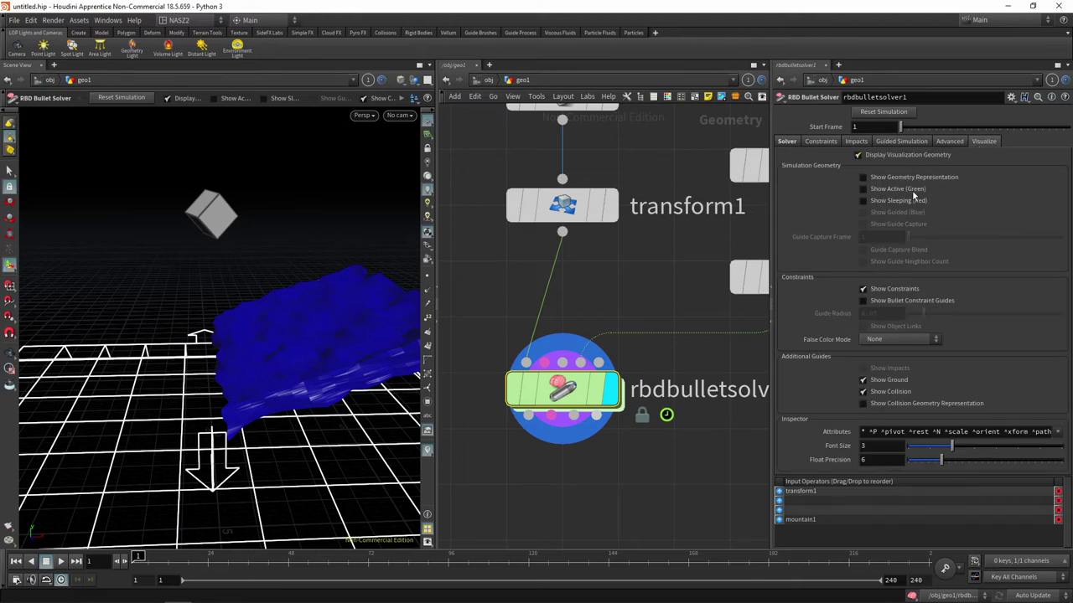
pyautogui.click(946, 403)
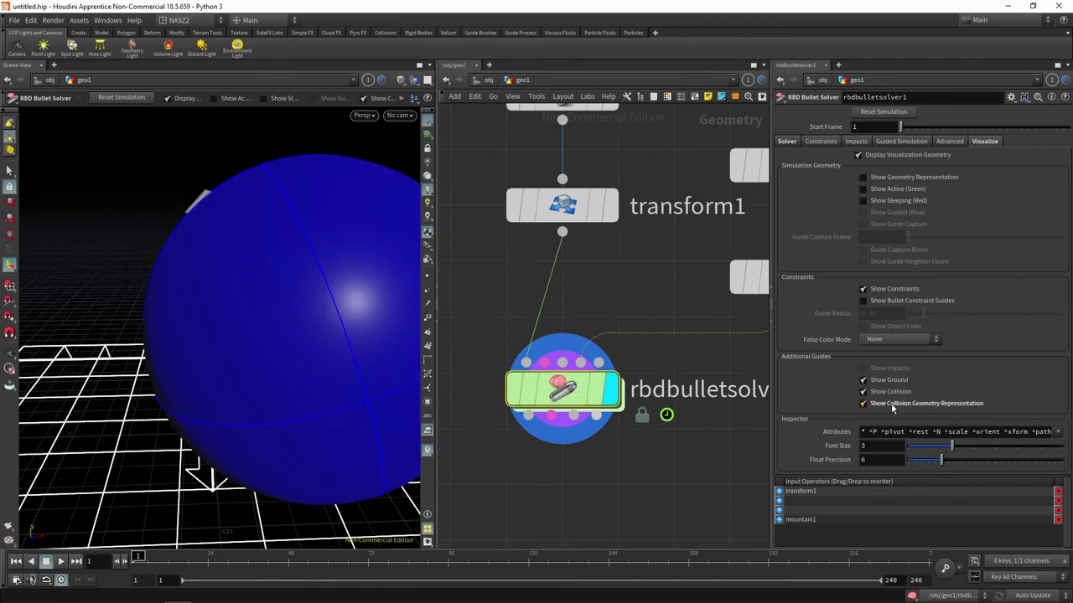
pyautogui.click(787, 141)
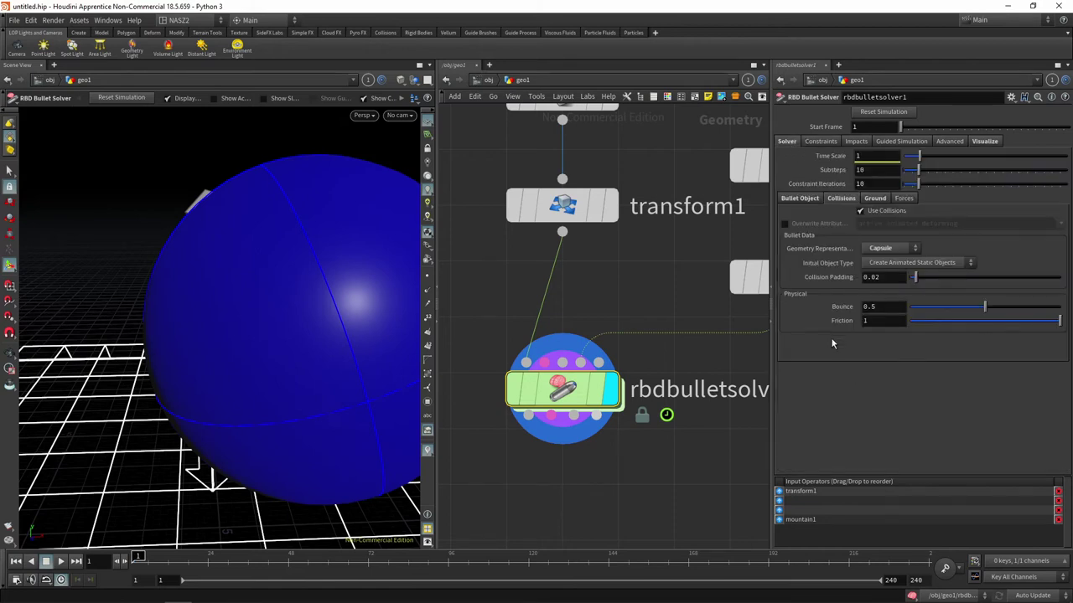
pyautogui.click(880, 249)
pyautogui.click(889, 264)
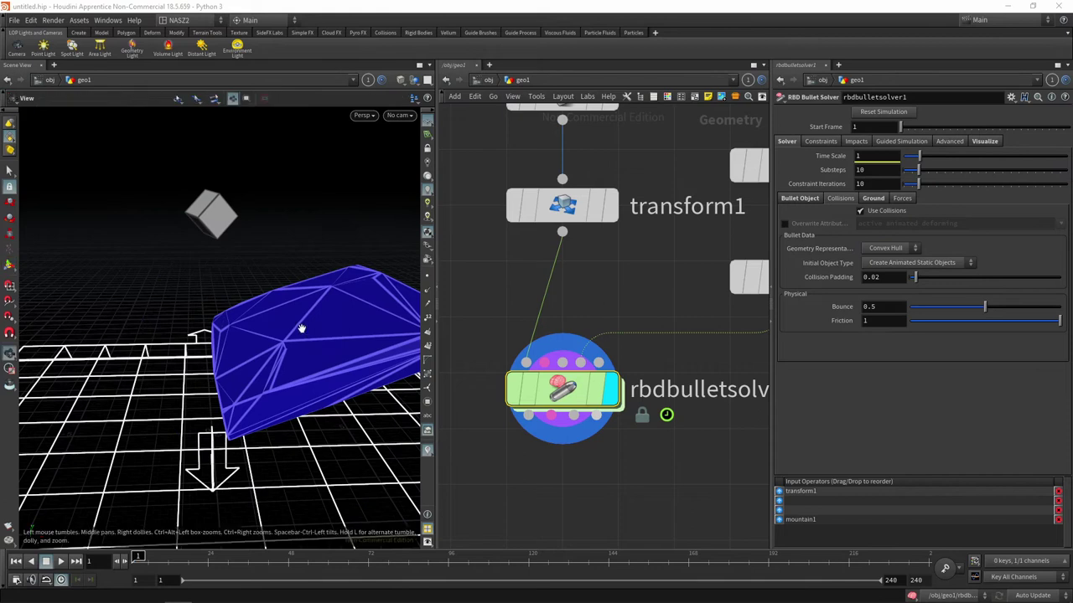
# Display the mountain terrain alone, then set the display flag on rbdbulletsolver1
pyautogui.moveTo(301, 328)
pyautogui.mouseDown()
pyautogui.moveTo(276, 304)
pyautogui.moveTo(336, 277)
pyautogui.mouseUp()
pyautogui.press('Return')
pyautogui.moveTo(621, 295); pyautogui.dragTo(495, 286, button='middle')
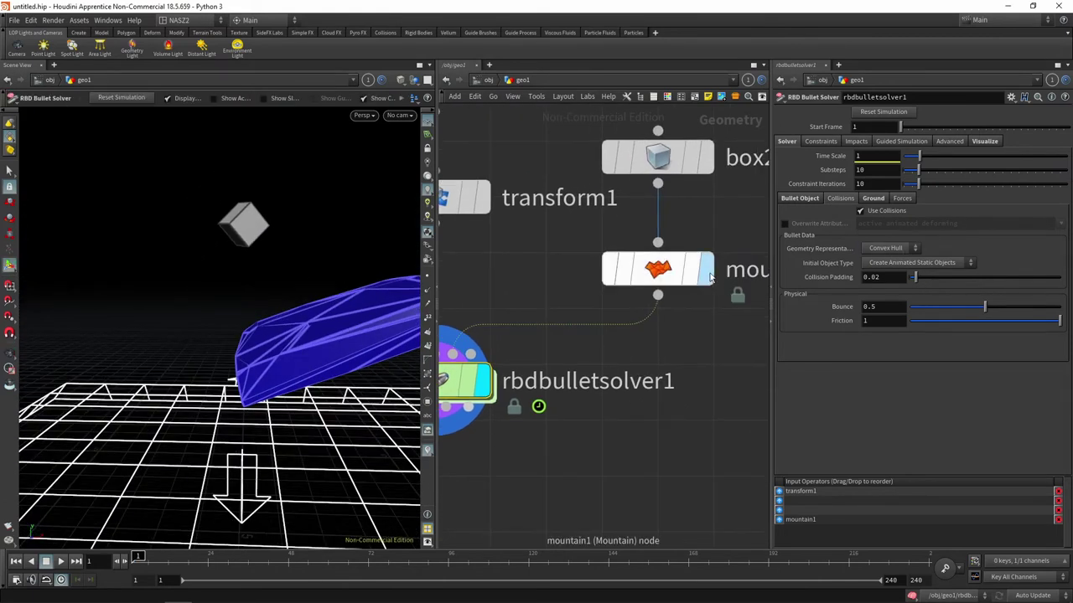
pyautogui.click(709, 268)
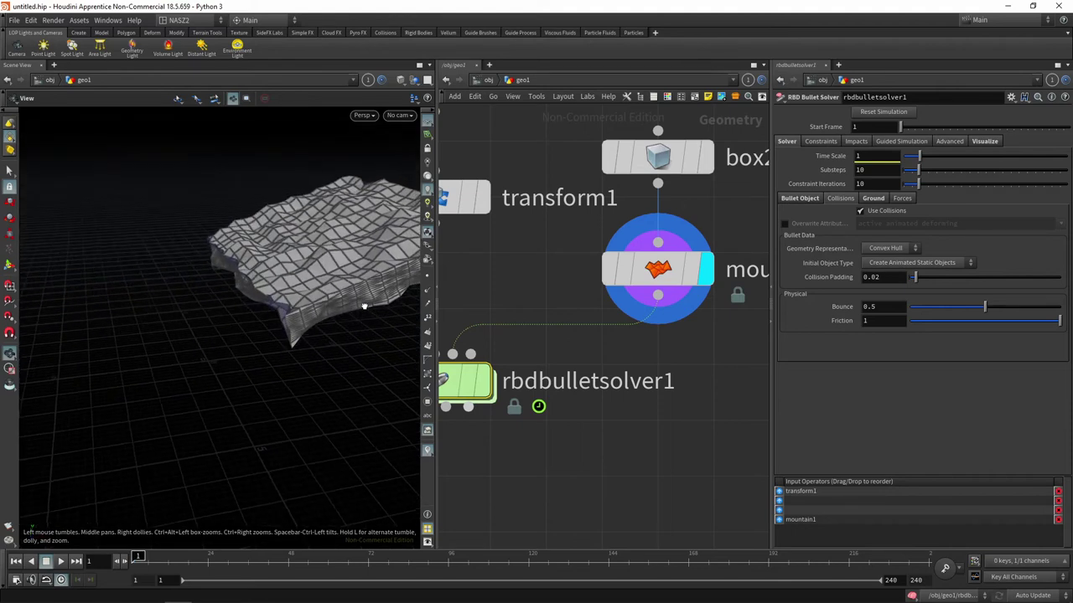
pyautogui.moveTo(513, 387); pyautogui.dragTo(597, 382, button='middle')
pyautogui.click(598, 384)
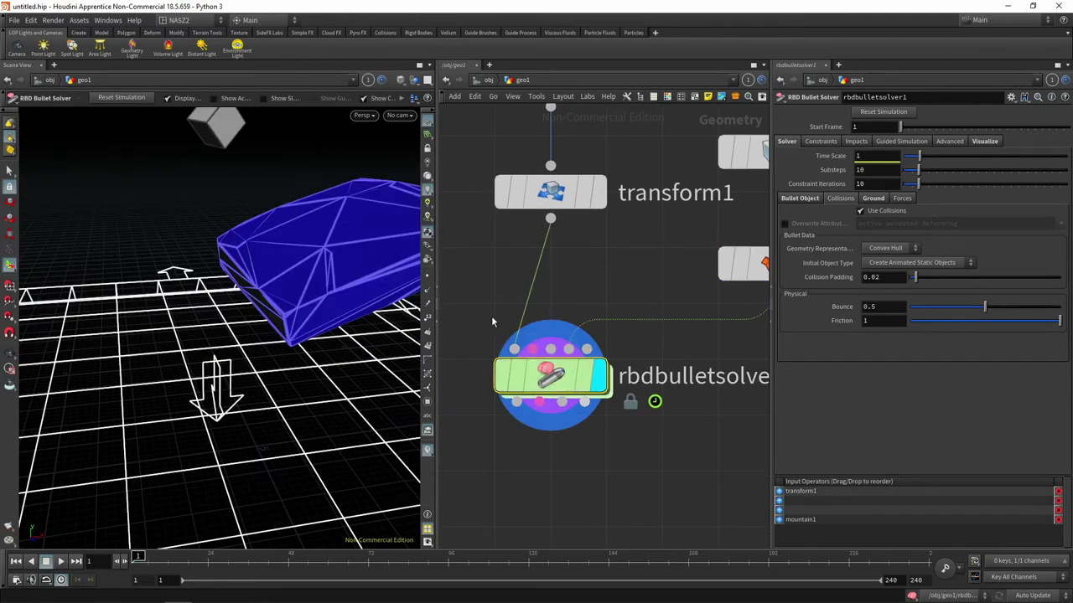
# Scrub to about frame 21 and zoom in on the cube meeting the convex hull
pyautogui.press('Escape')
pyautogui.moveTo(379, 263)
pyautogui.mouseDown()
pyautogui.moveTo(369, 289)
pyautogui.moveTo(317, 312)
pyautogui.mouseUp()
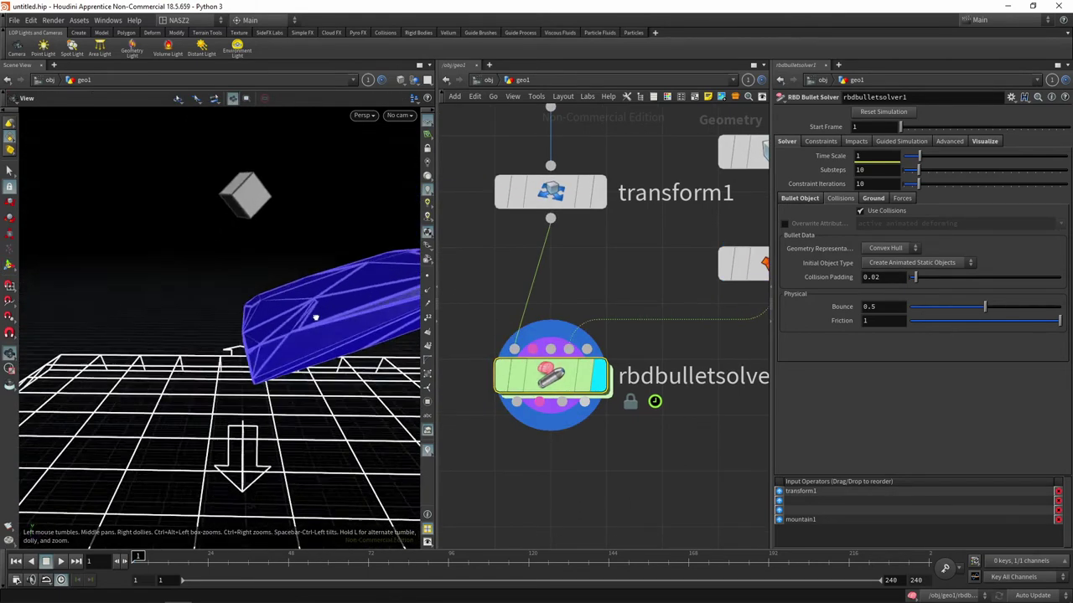
pyautogui.press('Return')
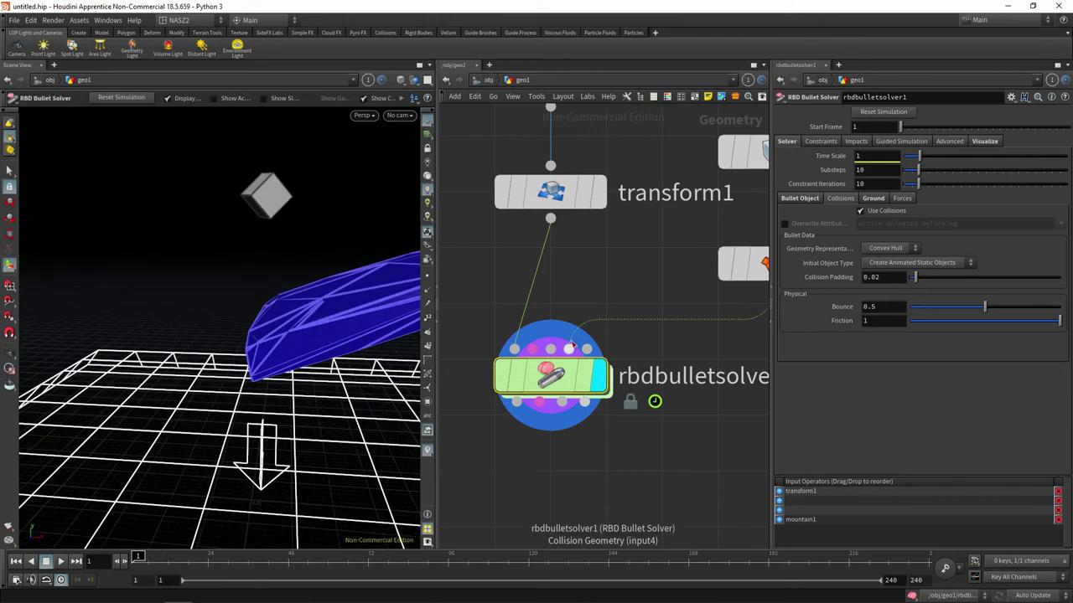
pyautogui.moveTo(271, 266); pyautogui.dragTo(324, 280)
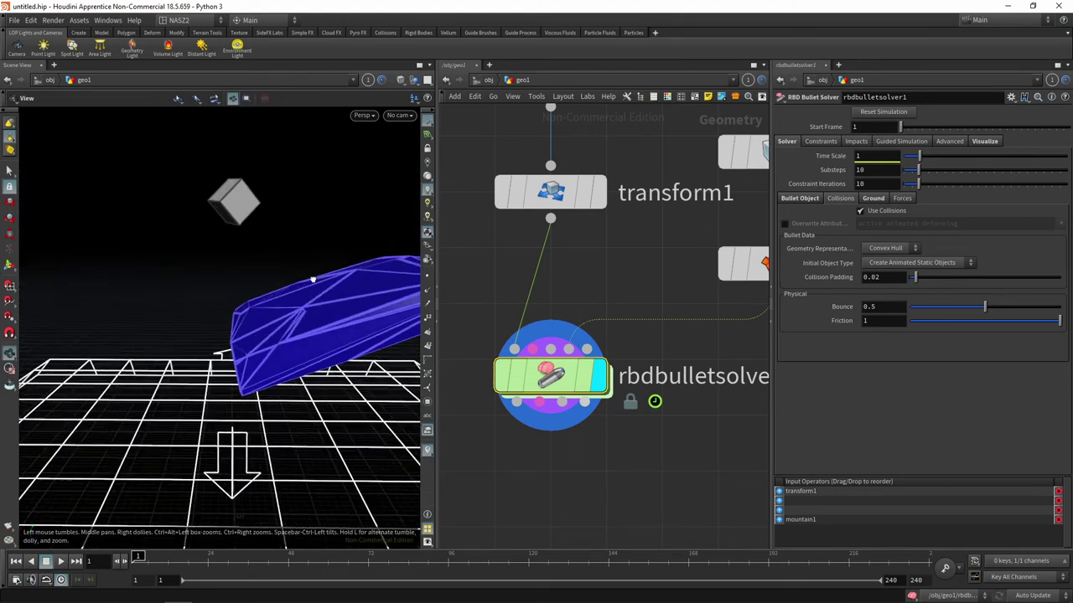
pyautogui.moveTo(155, 562); pyautogui.dragTo(193, 556)
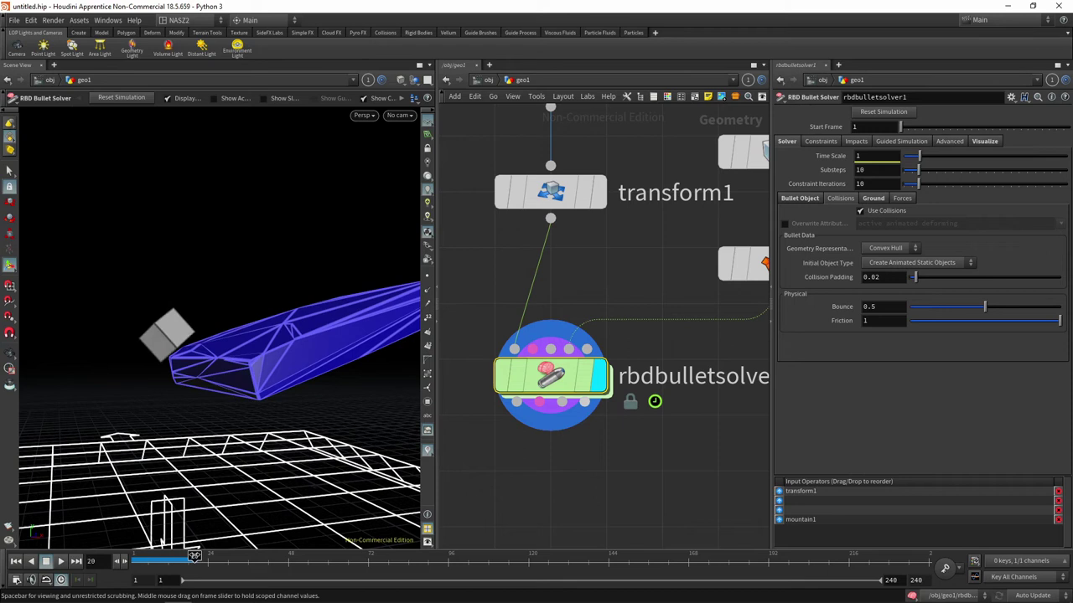
pyautogui.press('Escape')
pyautogui.moveTo(196, 364)
pyautogui.mouseDown()
pyautogui.moveTo(355, 378)
pyautogui.moveTo(259, 378)
pyautogui.moveTo(294, 359)
pyautogui.moveTo(293, 483)
pyautogui.mouseUp()
pyautogui.press('Return')
pyautogui.click(198, 557)
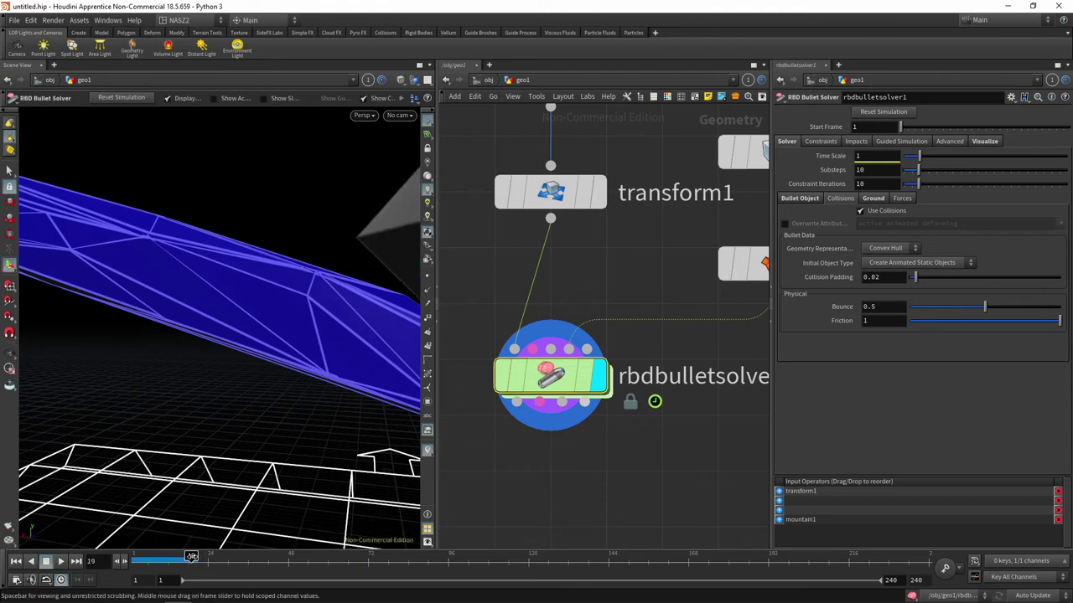
pyautogui.press('Escape')
pyautogui.moveTo(400, 390)
pyautogui.mouseDown()
pyautogui.moveTo(371, 352)
pyautogui.moveTo(204, 345)
pyautogui.moveTo(220, 354)
pyautogui.moveTo(151, 369)
pyautogui.mouseUp()
pyautogui.press('Return')
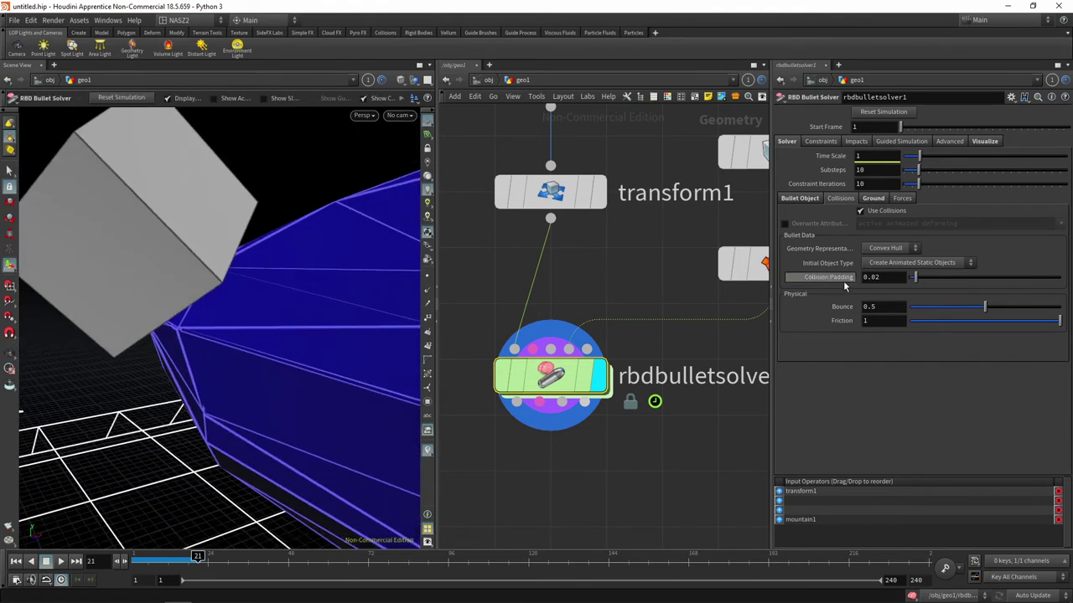
# Try Compound, then Concave as the collision Geometry Representation
pyautogui.click(897, 250)
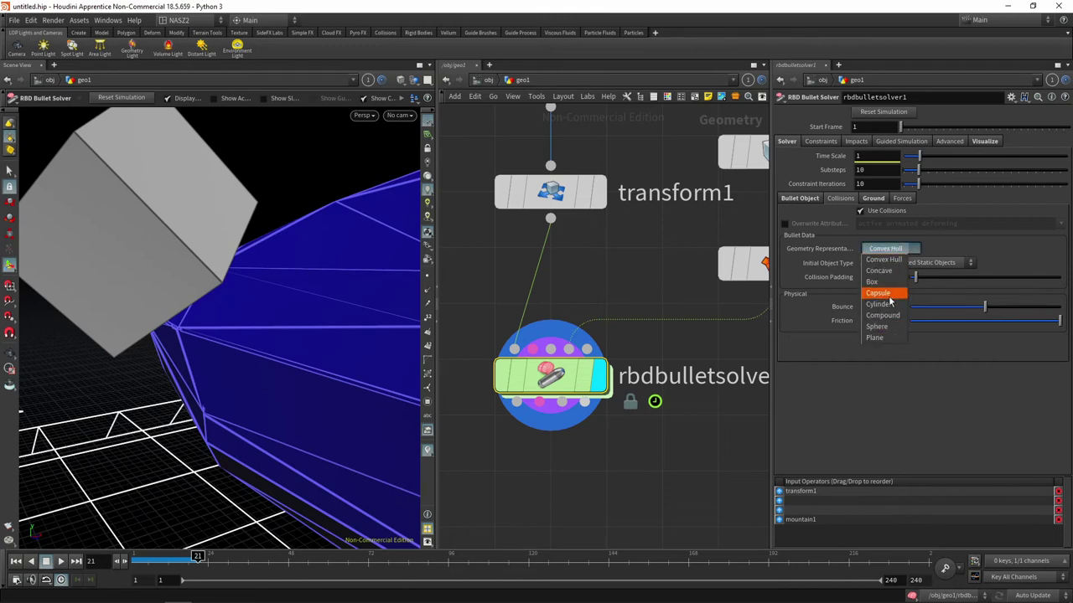
pyautogui.click(889, 316)
pyautogui.click(893, 253)
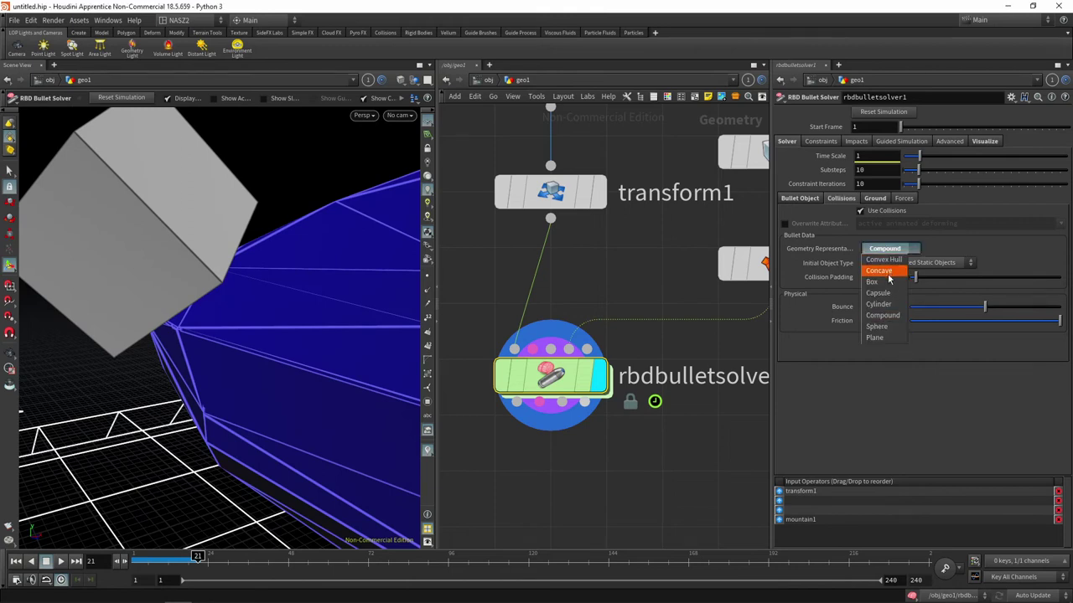
pyautogui.click(892, 274)
pyautogui.press('Escape')
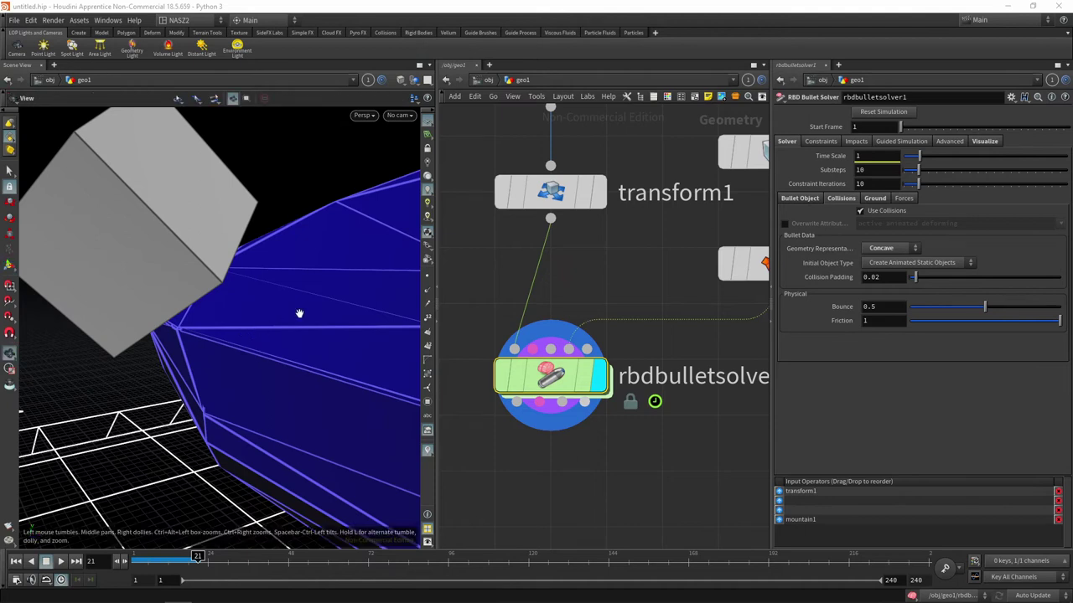
pyautogui.moveTo(300, 311)
pyautogui.mouseDown()
pyautogui.moveTo(210, 307)
pyautogui.moveTo(291, 317)
pyautogui.mouseUp()
# Switch the Geometry Representation to Cylinder and jump back to frame 1
pyautogui.click(892, 250)
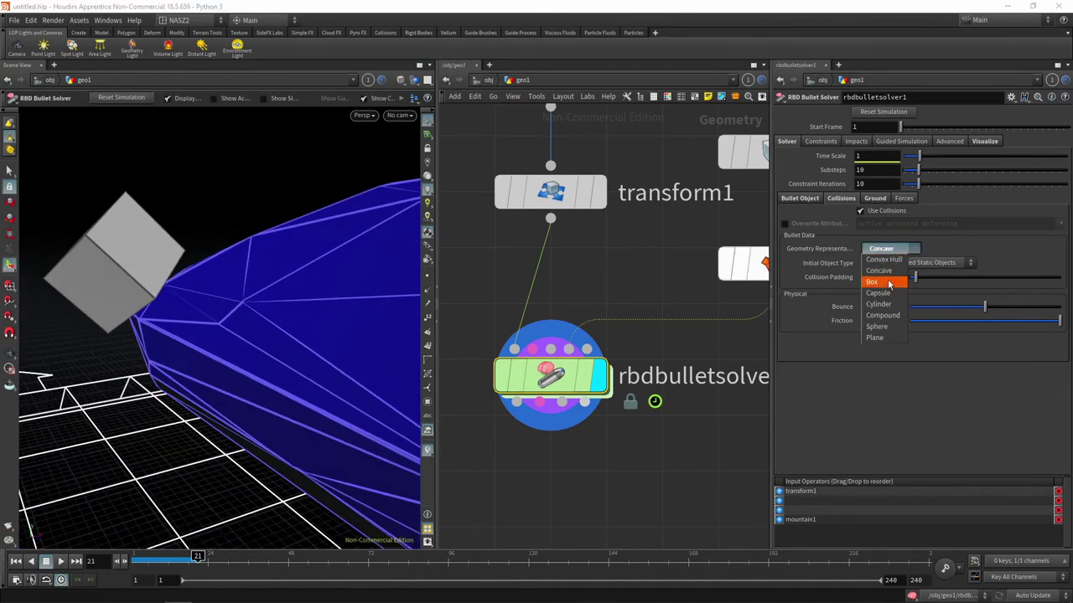
pyautogui.click(889, 284)
pyautogui.click(894, 251)
pyautogui.click(881, 304)
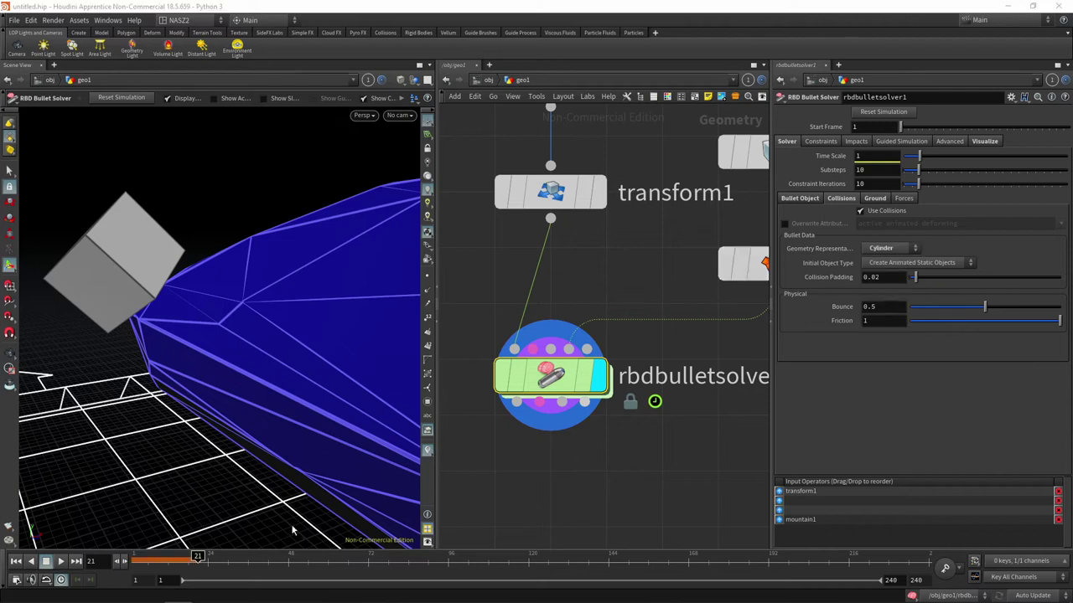
pyautogui.click(16, 563)
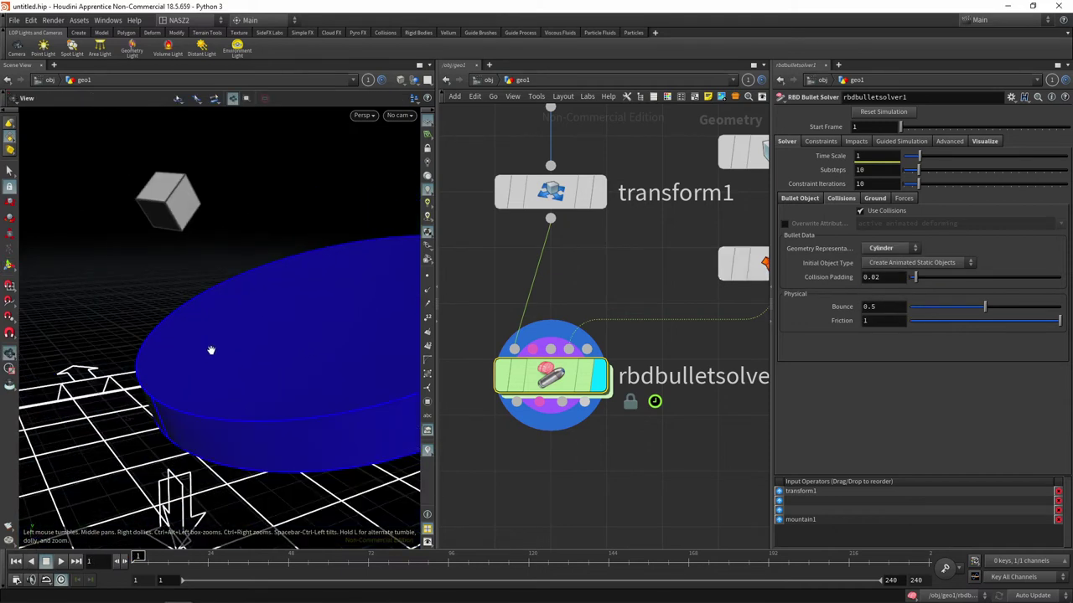
# Set the Geometry Representation back to Concave and inspect the collider mesh
pyautogui.click(892, 248)
pyautogui.click(881, 251)
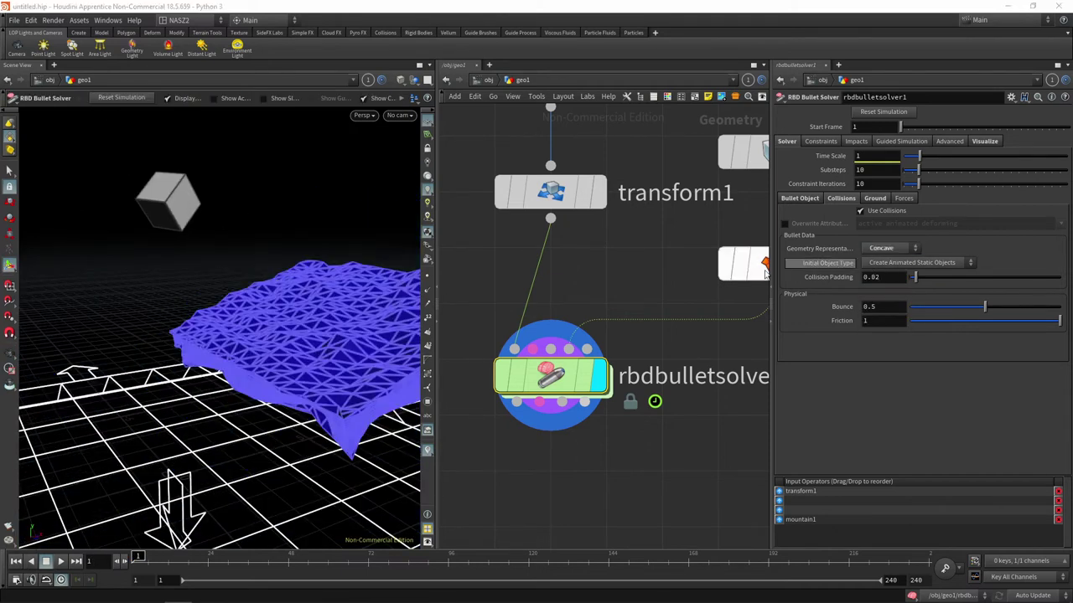
pyautogui.moveTo(214, 320)
pyautogui.mouseDown()
pyautogui.moveTo(257, 313)
pyautogui.moveTo(235, 318)
pyautogui.mouseUp()
pyautogui.press('Return')
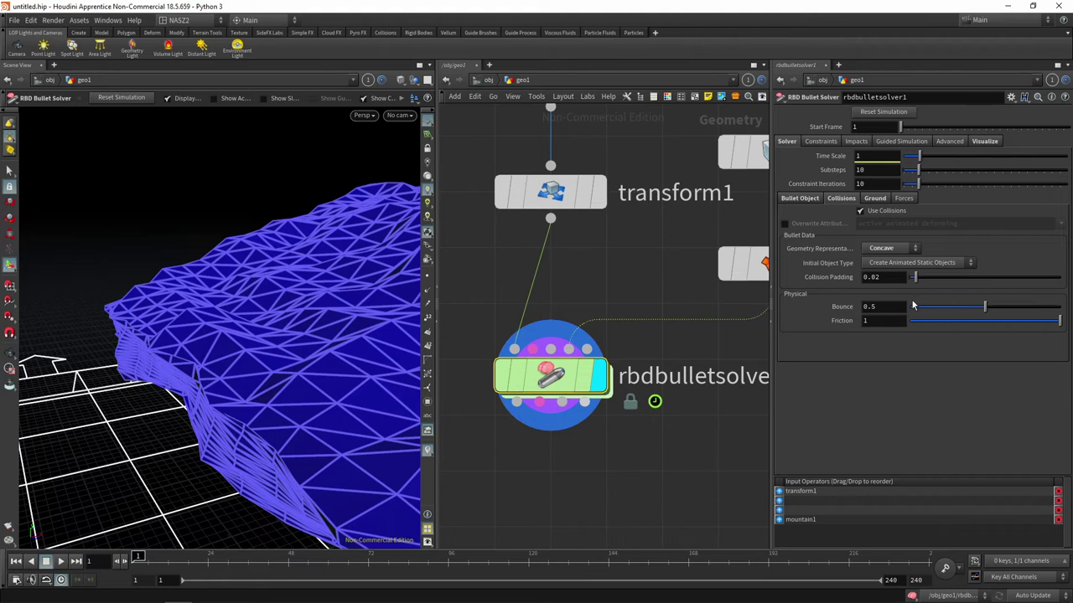
pyautogui.press('Escape')
pyautogui.scroll(-5, 308, 298)
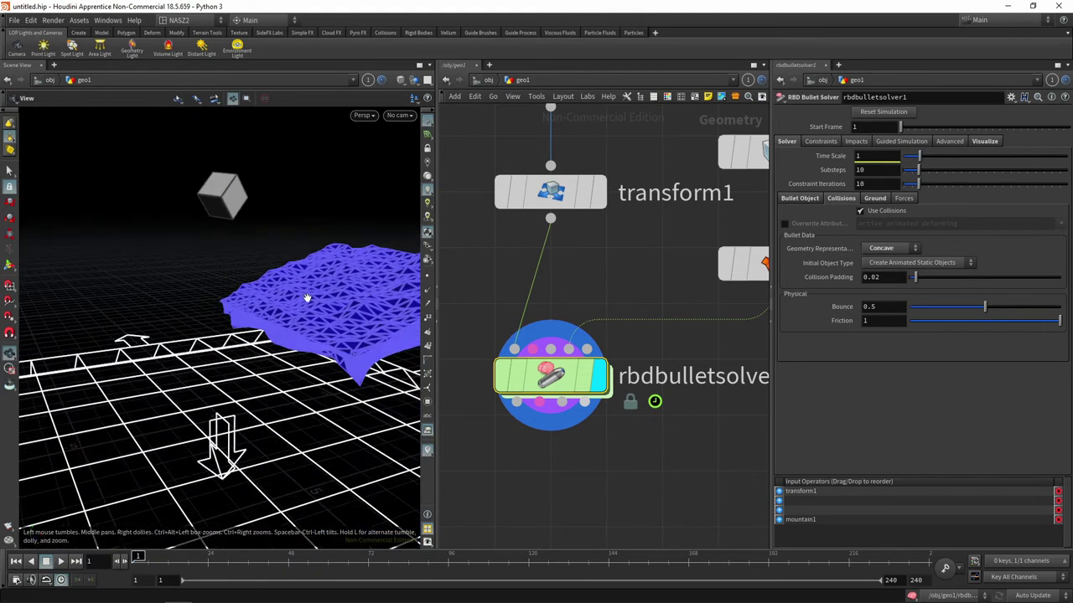
pyautogui.press('Return')
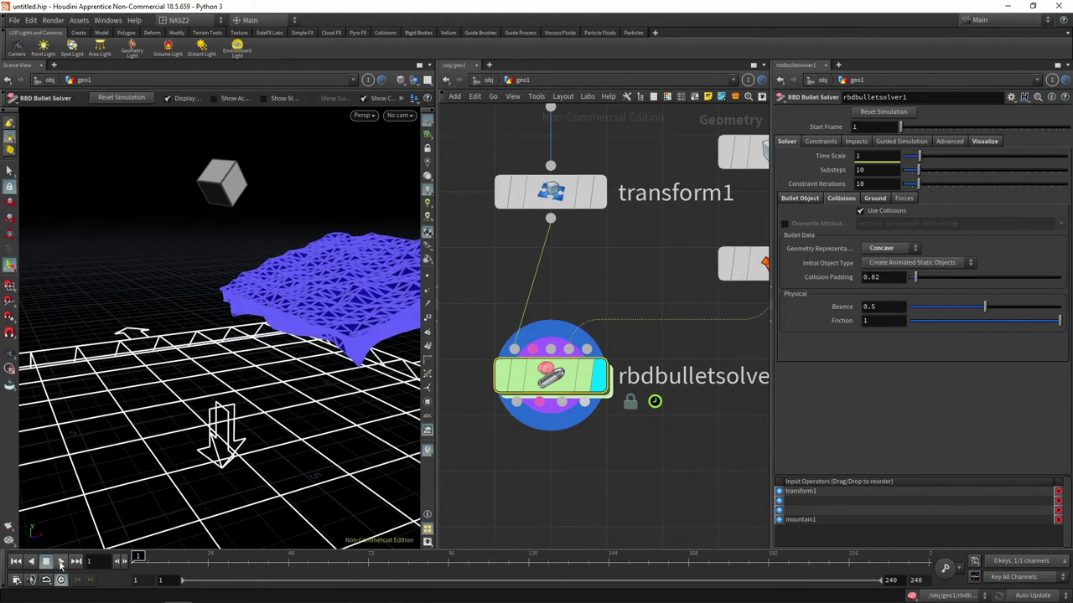
# Preview the drop, then move the box2 slab's centre to about 0.35, 4.09, 3.058
pyautogui.click(60, 562)
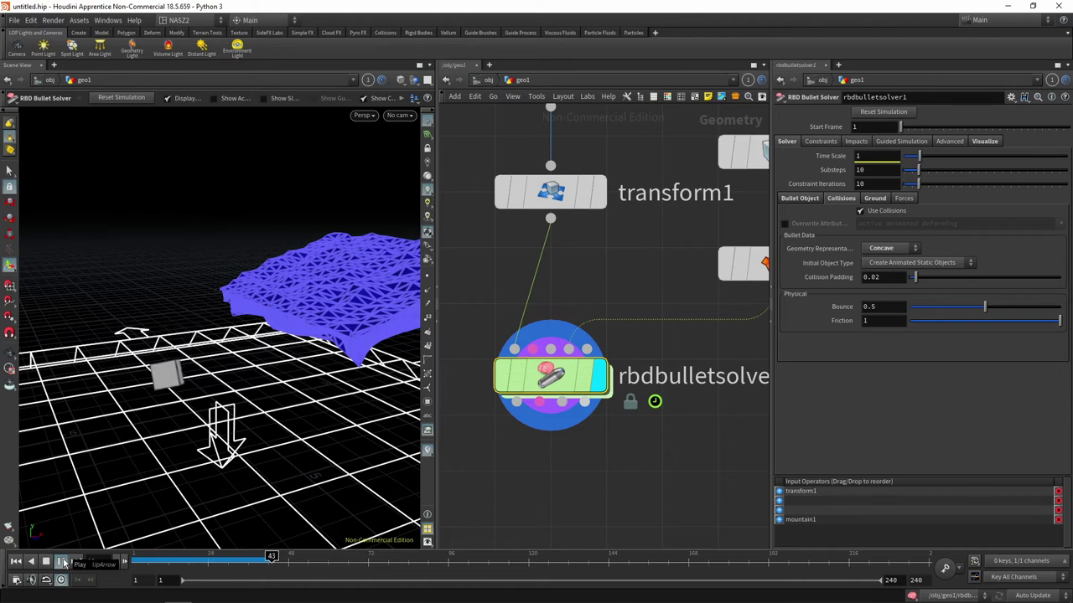
pyautogui.press('Down')
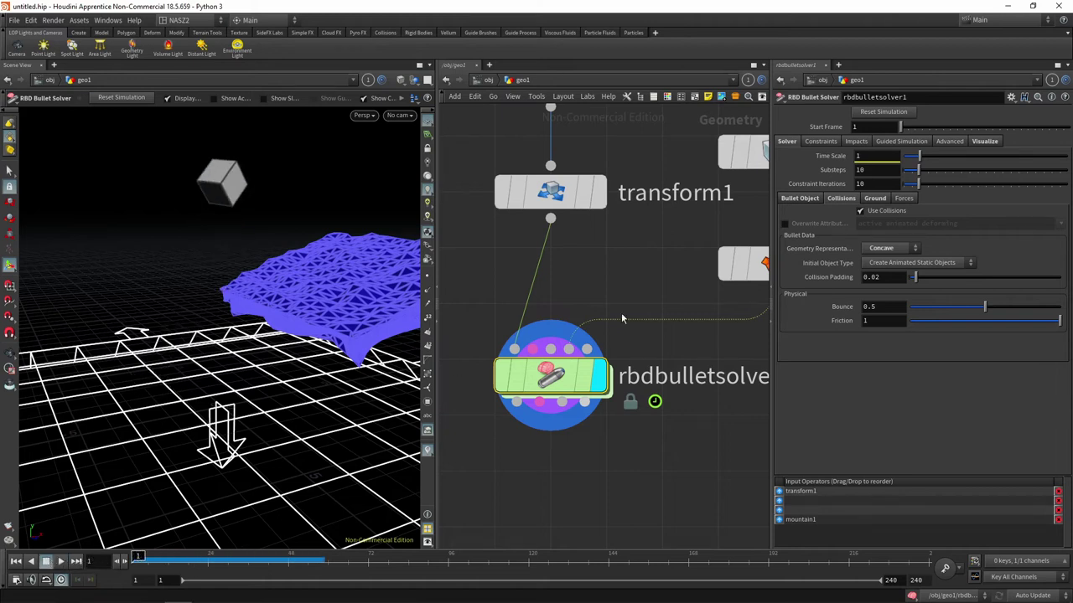
pyautogui.moveTo(622, 319); pyautogui.dragTo(463, 360, button='middle')
pyautogui.click(632, 192)
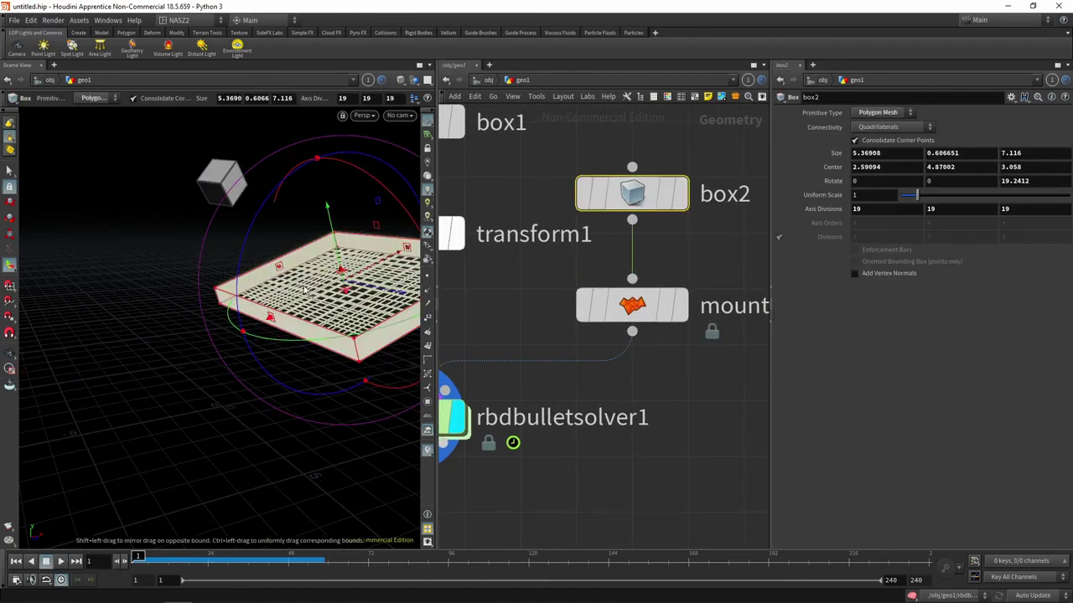
pyautogui.moveTo(304, 290); pyautogui.dragTo(246, 324)
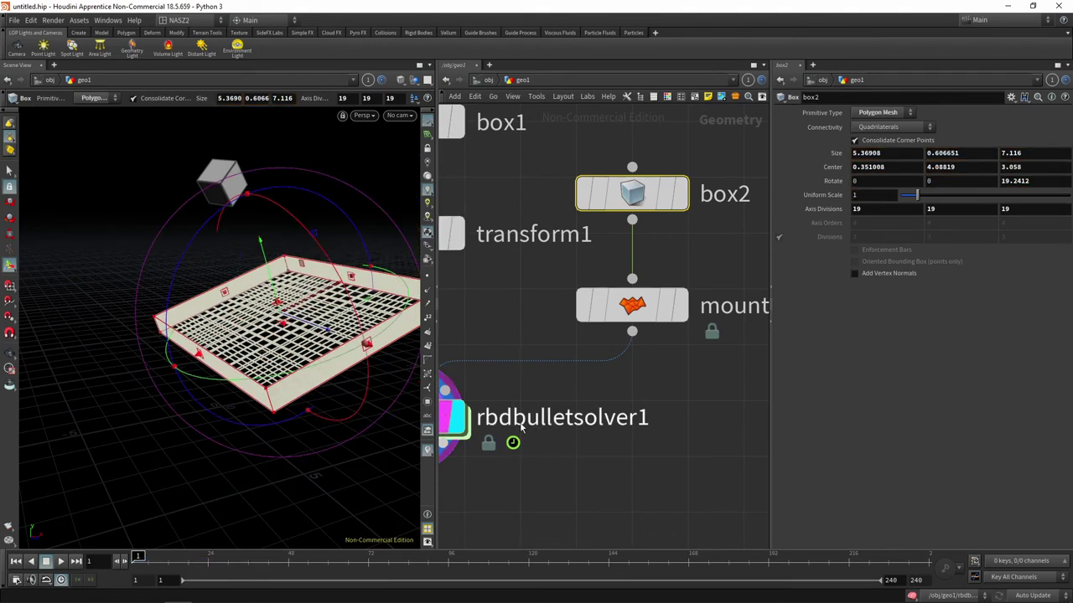
# Replay the rbdbulletsolver1 drop onto the moved slab and rewind to frame 1
pyautogui.moveTo(520, 428); pyautogui.dragTo(657, 404, button='middle')
pyautogui.click(550, 388)
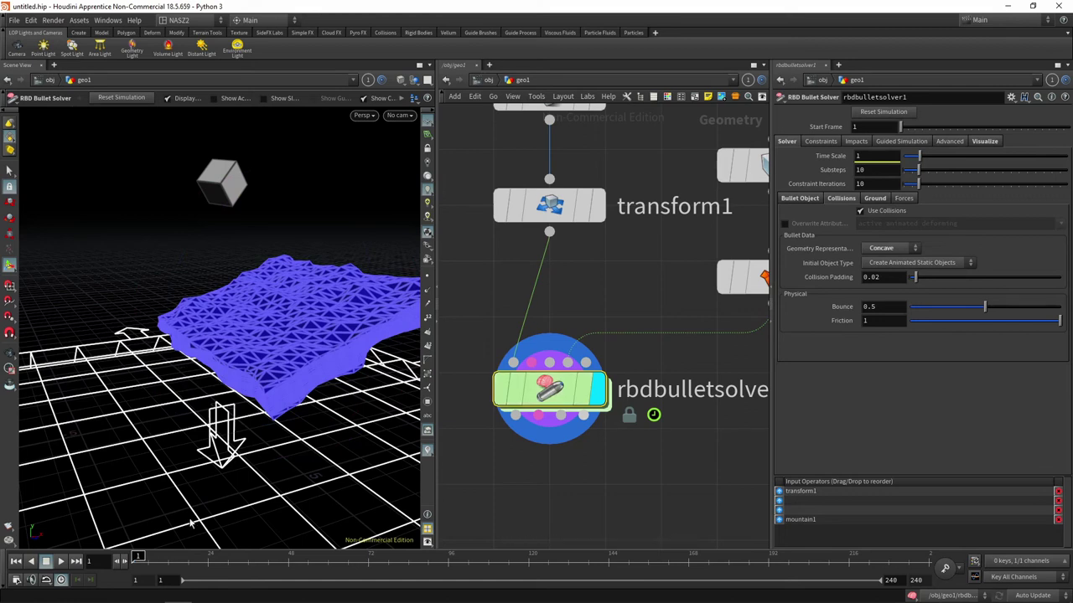
pyautogui.click(61, 561)
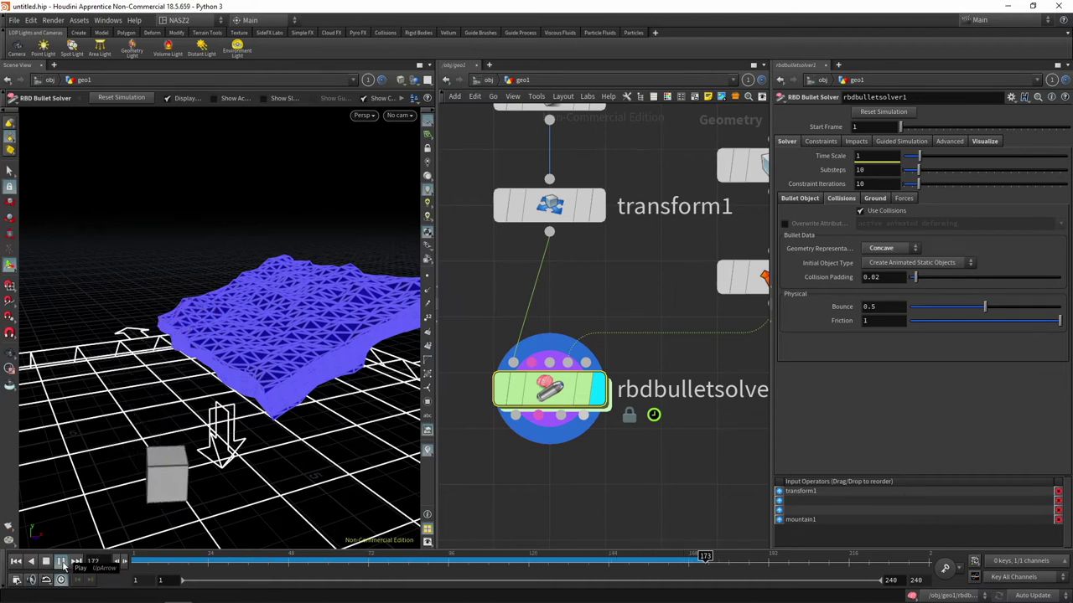
pyautogui.moveTo(147, 560)
pyautogui.mouseDown()
pyautogui.moveTo(671, 562)
pyautogui.moveTo(138, 560)
pyautogui.mouseUp()
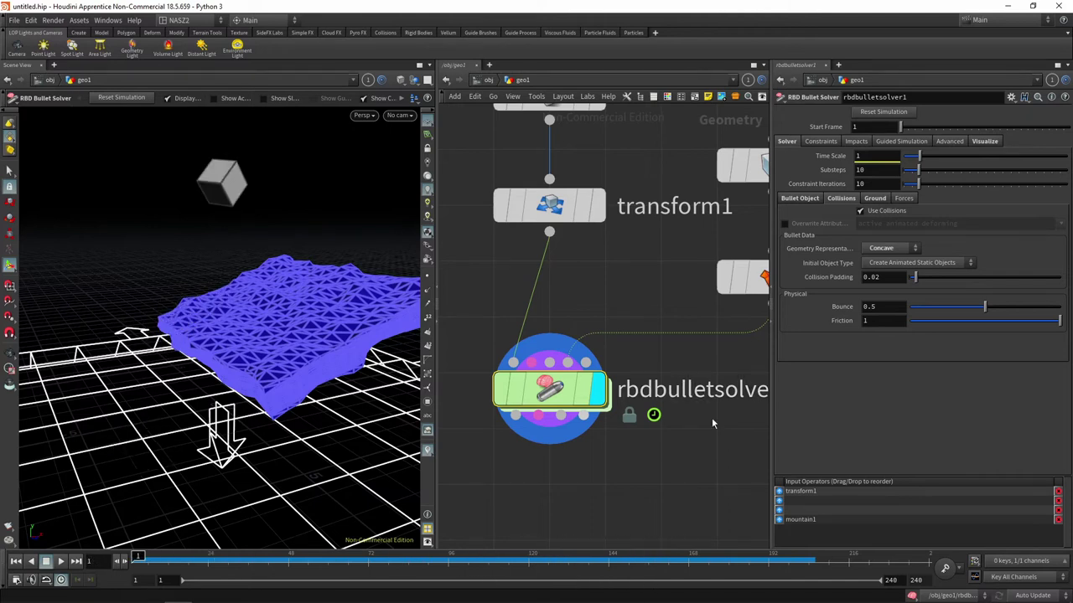
pyautogui.moveTo(750, 472); pyautogui.dragTo(586, 549, button='middle')
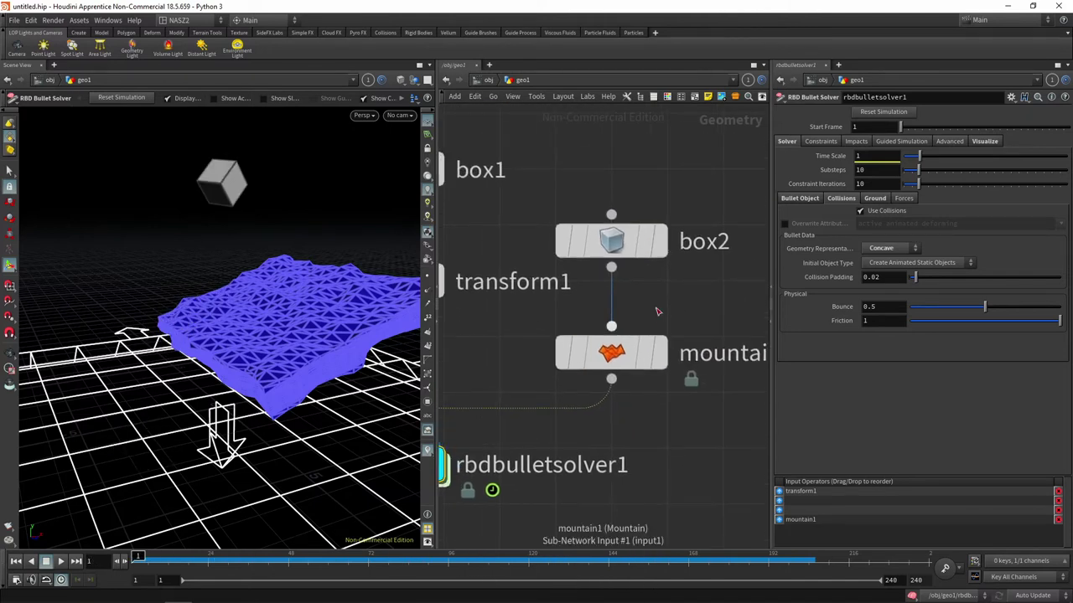
pyautogui.moveTo(637, 302); pyautogui.dragTo(682, 240, button='middle')
pyautogui.moveTo(544, 376); pyautogui.dragTo(637, 377, button='middle')
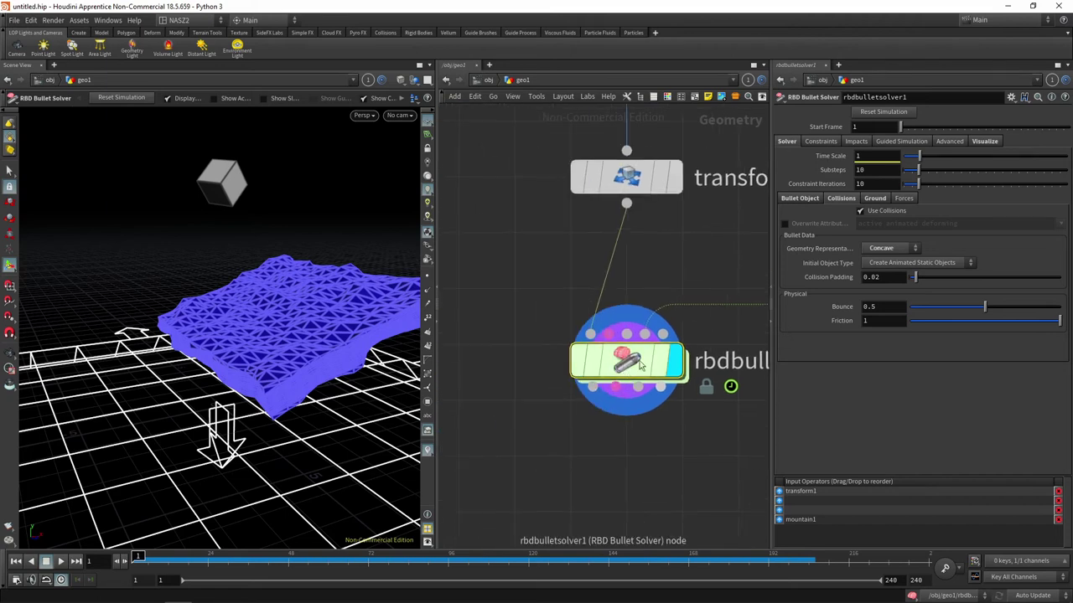
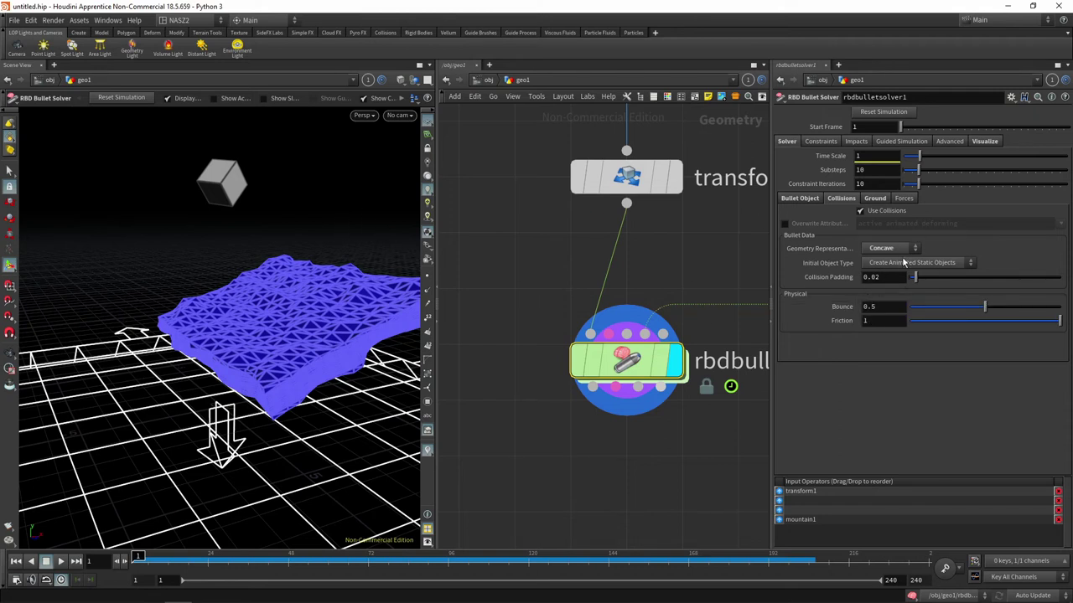
# Try the Convex Hull, Capsule and Box collision shapes, orbiting to inspect each
pyautogui.click(895, 263)
pyautogui.click(892, 251)
pyautogui.click(892, 249)
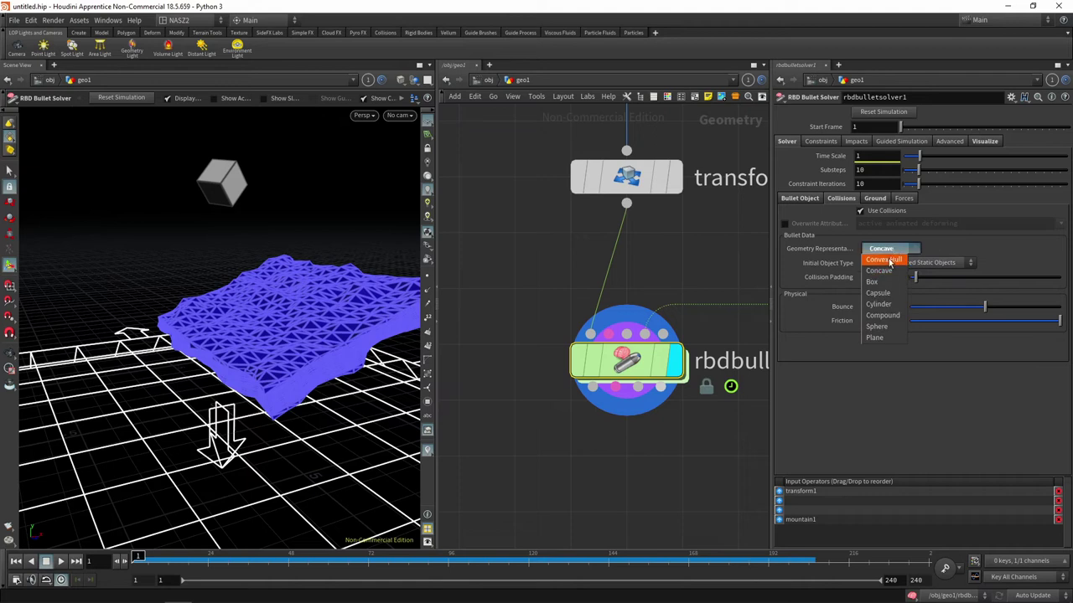
pyautogui.click(886, 259)
pyautogui.keyDown('alt'); pyautogui.moveTo(308, 295); pyautogui.dragTo(252, 352); pyautogui.keyUp('alt')
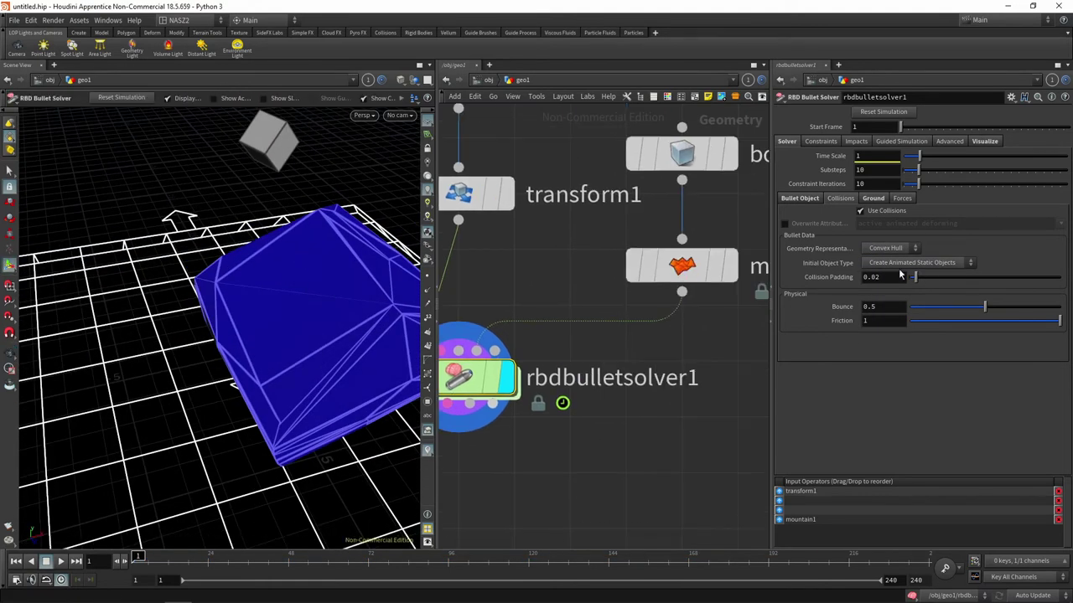
pyautogui.click(884, 249)
pyautogui.click(878, 293)
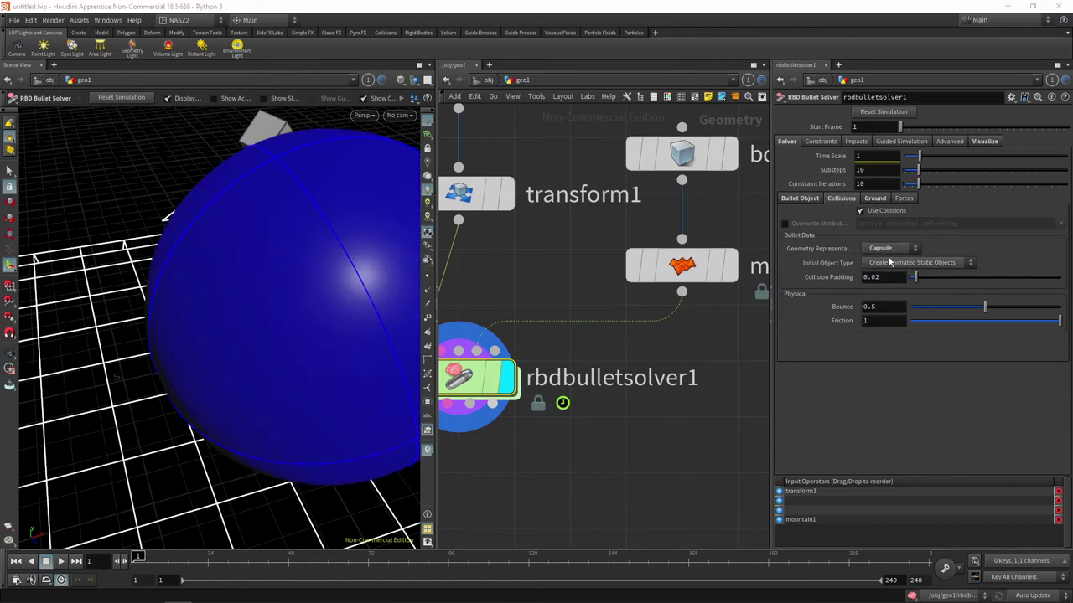
pyautogui.click(890, 255)
pyautogui.click(872, 281)
pyautogui.press('Escape')
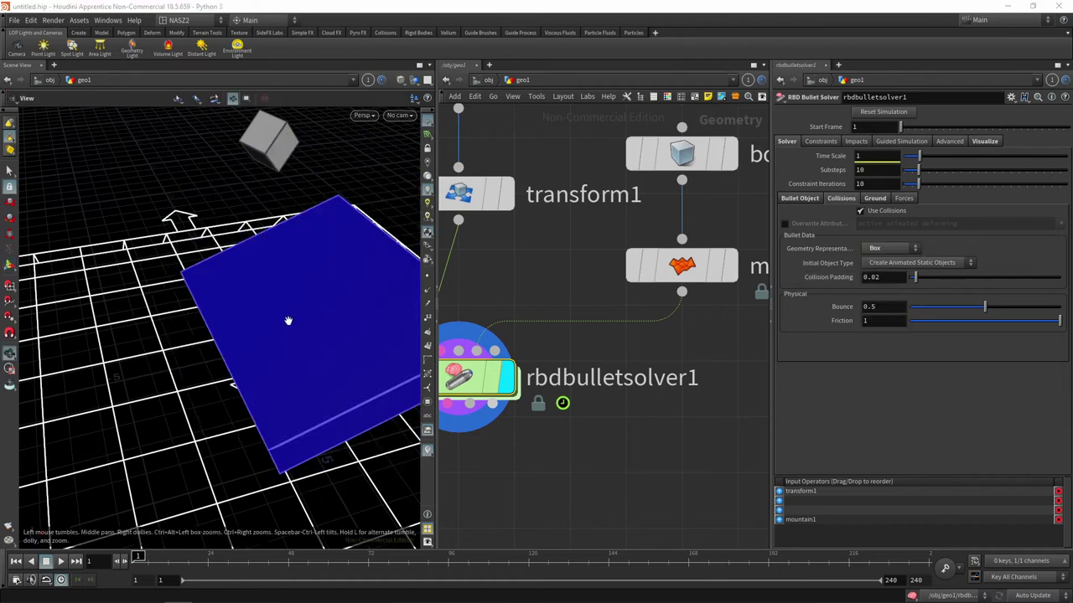
pyautogui.moveTo(288, 318)
pyautogui.mouseDown()
pyautogui.moveTo(335, 285)
pyautogui.moveTo(300, 258)
pyautogui.moveTo(335, 258)
pyautogui.mouseUp()
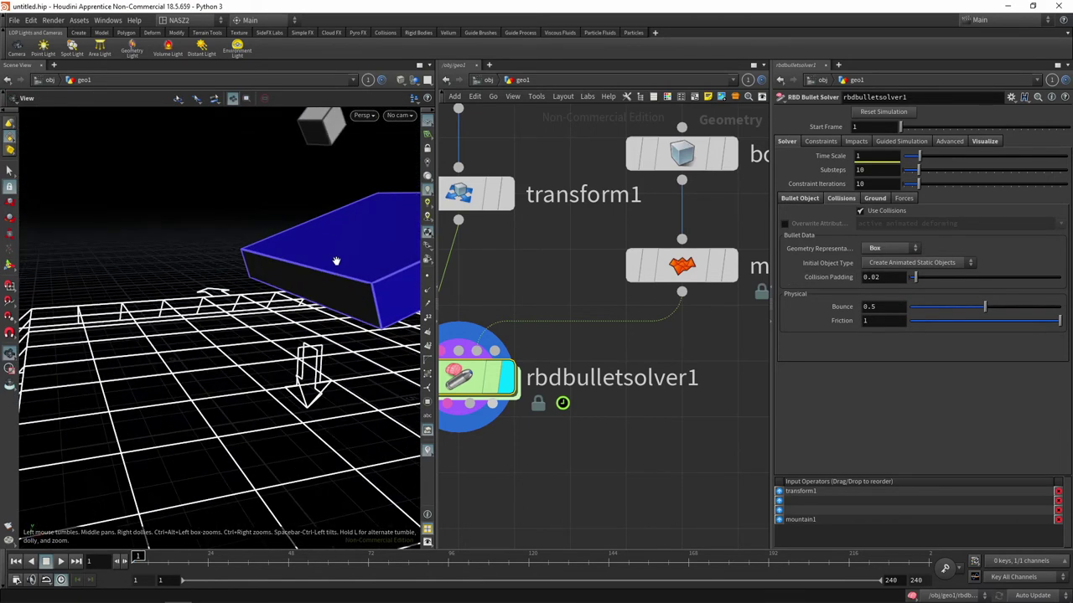
# Try the Compound, Sphere and Plane collision shapes, then restore Concave
pyautogui.click(888, 248)
pyautogui.click(884, 315)
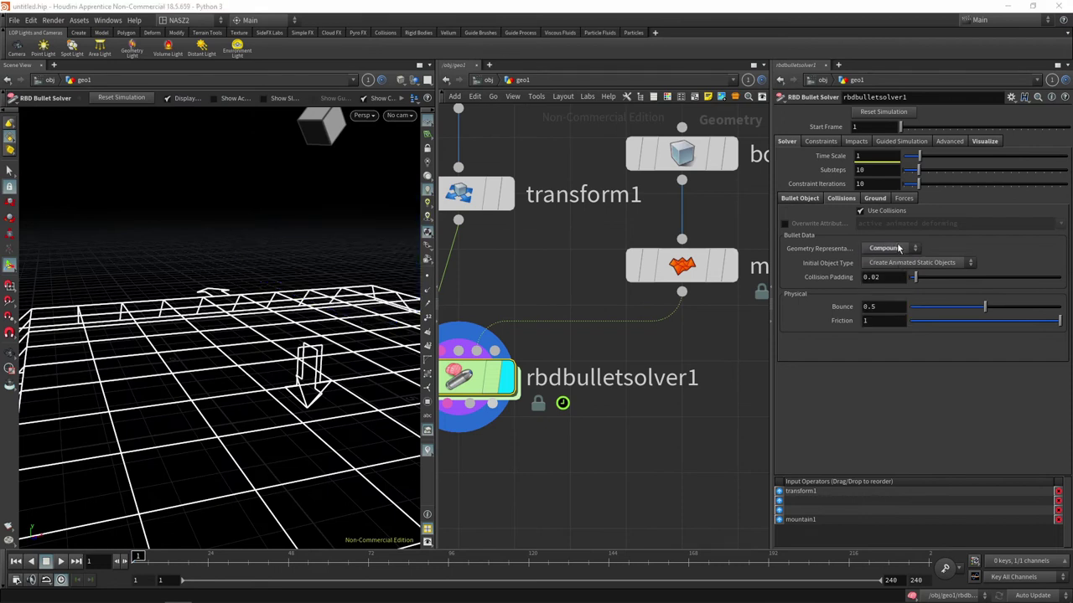
pyautogui.click(898, 248)
pyautogui.click(883, 305)
pyautogui.click(889, 248)
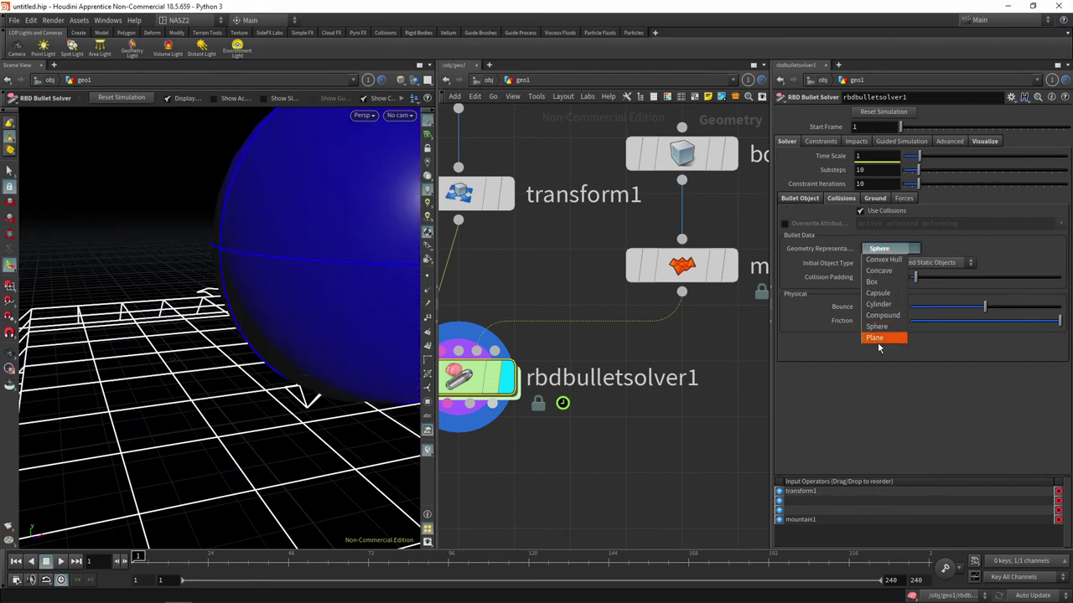
pyautogui.click(883, 339)
pyautogui.click(893, 252)
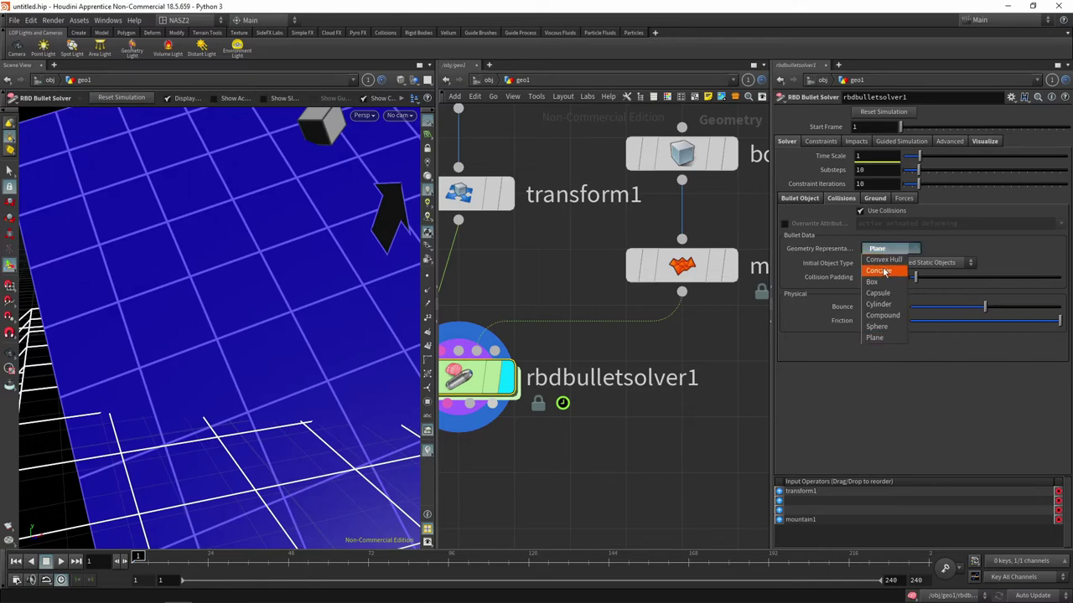
pyautogui.click(888, 276)
pyautogui.press('Escape')
pyautogui.moveTo(360, 294)
pyautogui.mouseDown()
pyautogui.moveTo(285, 310)
pyautogui.moveTo(348, 311)
pyautogui.mouseUp()
# Scrub the sim until the cube hits the terrain, then back to frame 1
pyautogui.press('Return')
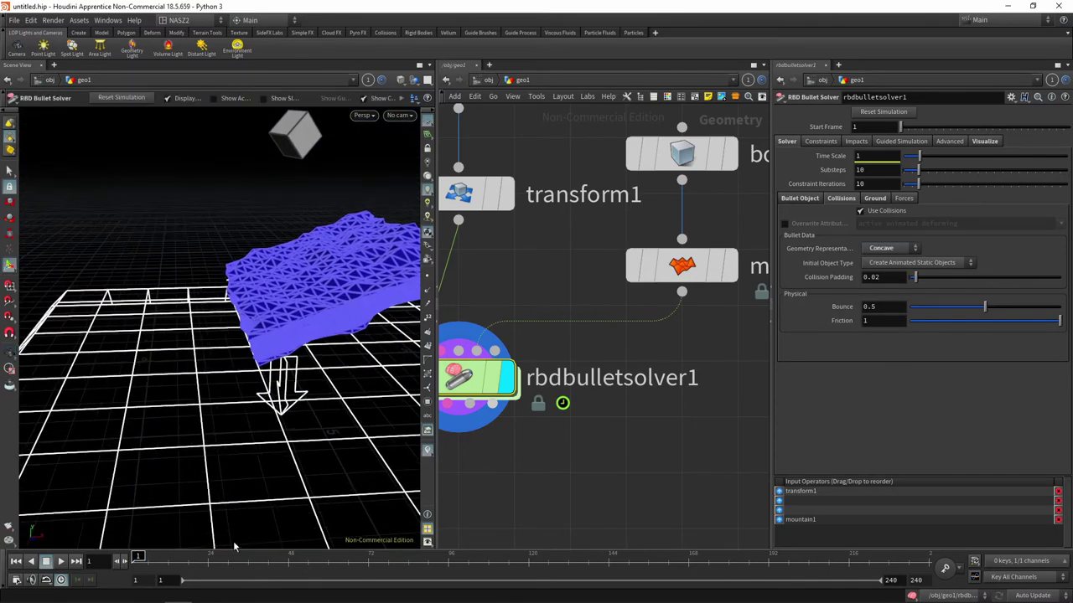
pyautogui.moveTo(143, 571); pyautogui.dragTo(335, 556)
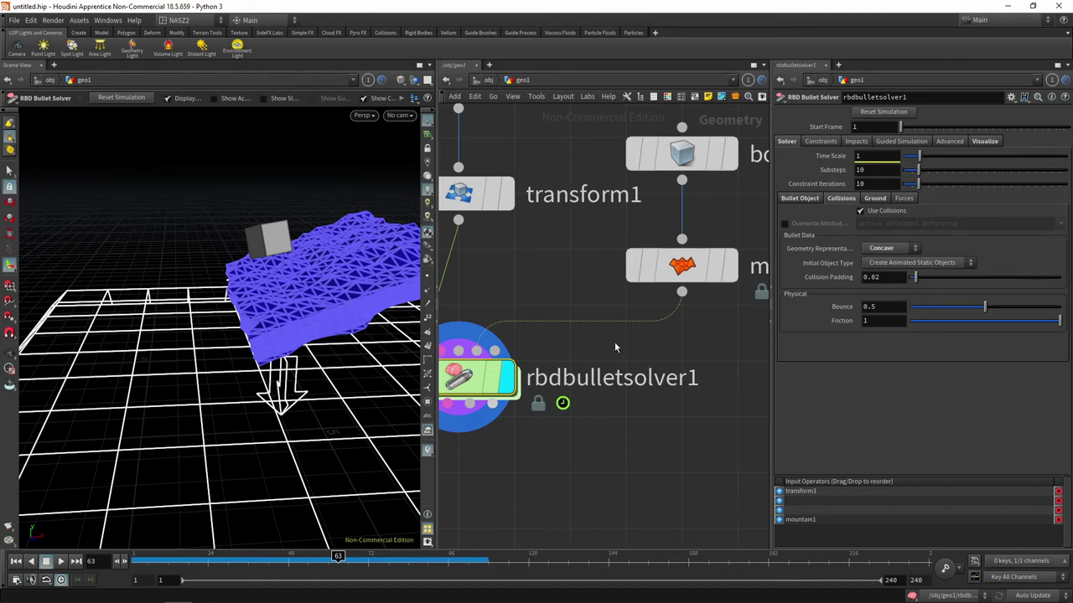
pyautogui.moveTo(338, 556)
pyautogui.mouseDown()
pyautogui.moveTo(115, 559)
pyautogui.moveTo(622, 546)
pyautogui.moveTo(636, 556)
pyautogui.moveTo(130, 558)
pyautogui.mouseUp()
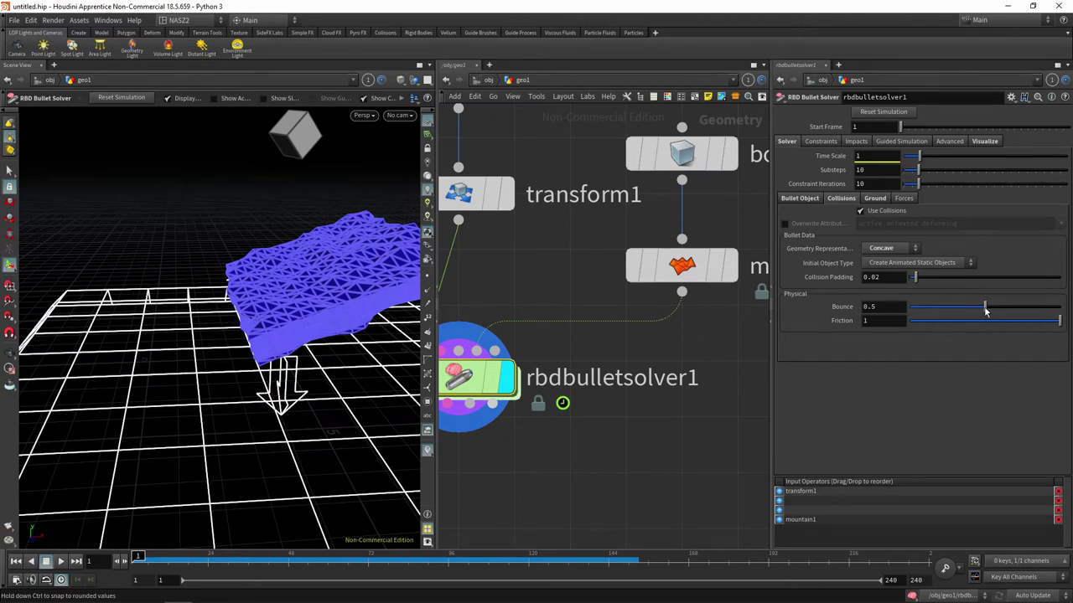
# Raise Bounce to 1, then to 3, replaying the sim after each
pyautogui.moveTo(984, 310); pyautogui.dragTo(1059, 310)
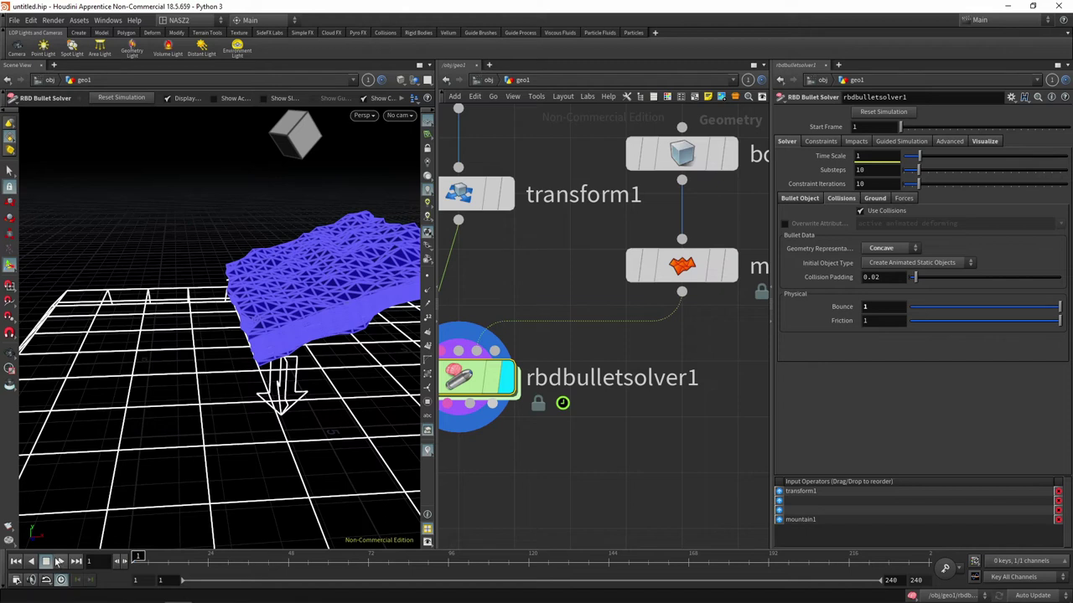
pyautogui.click(59, 561)
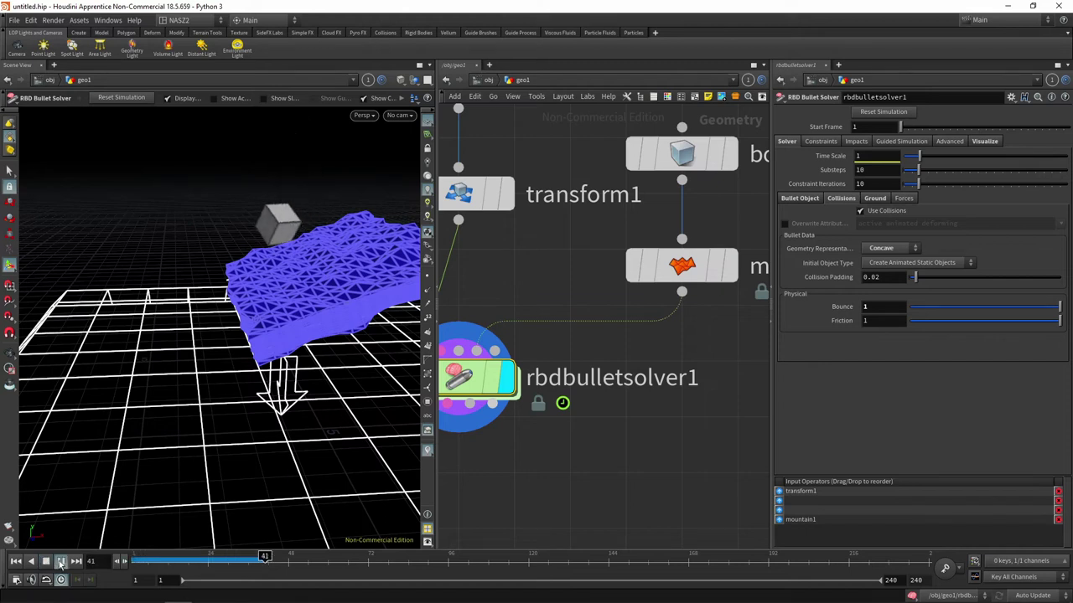
pyautogui.hotkey('ctrl', 'Up')
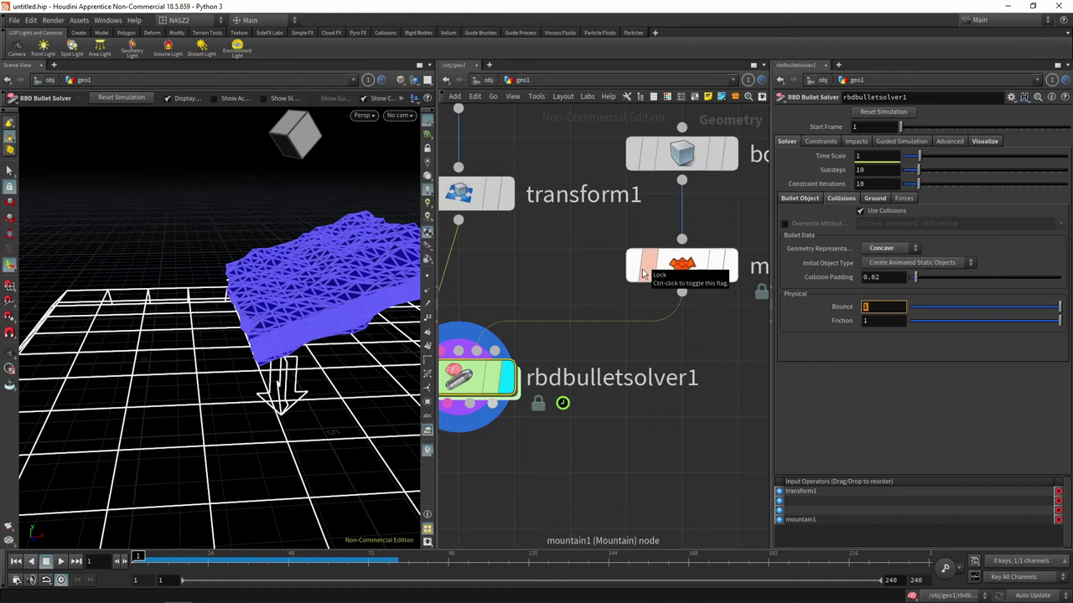
pyautogui.write('3')
pyautogui.press('Return')
pyautogui.click(61, 562)
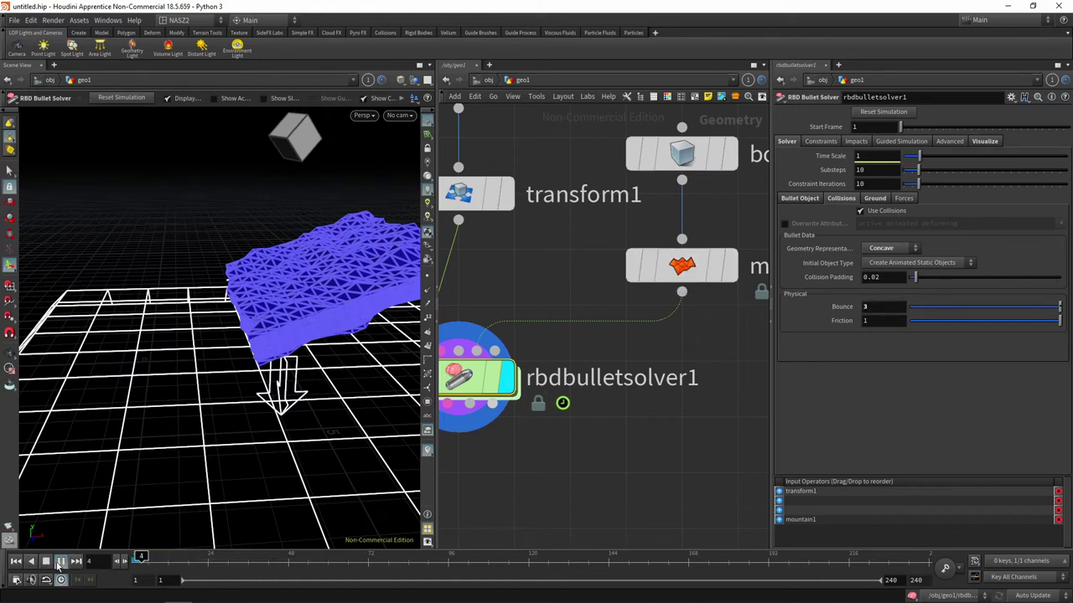
pyautogui.click(15, 563)
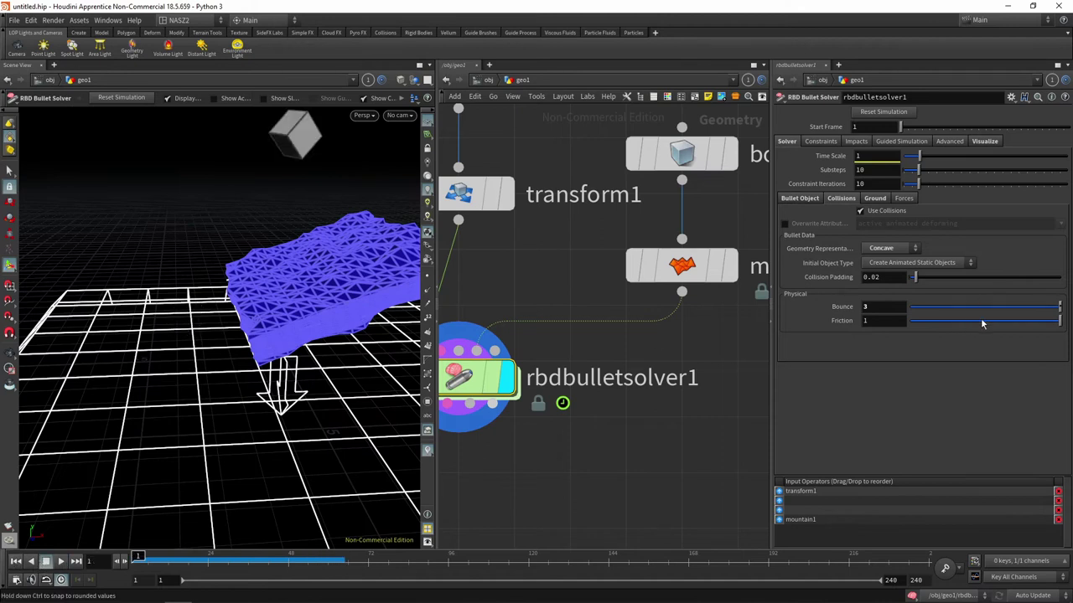
# Drop Friction to 0 and Bounce to 0, then replay and scrub the cube's fall
pyautogui.moveTo(982, 323); pyautogui.dragTo(611, 309)
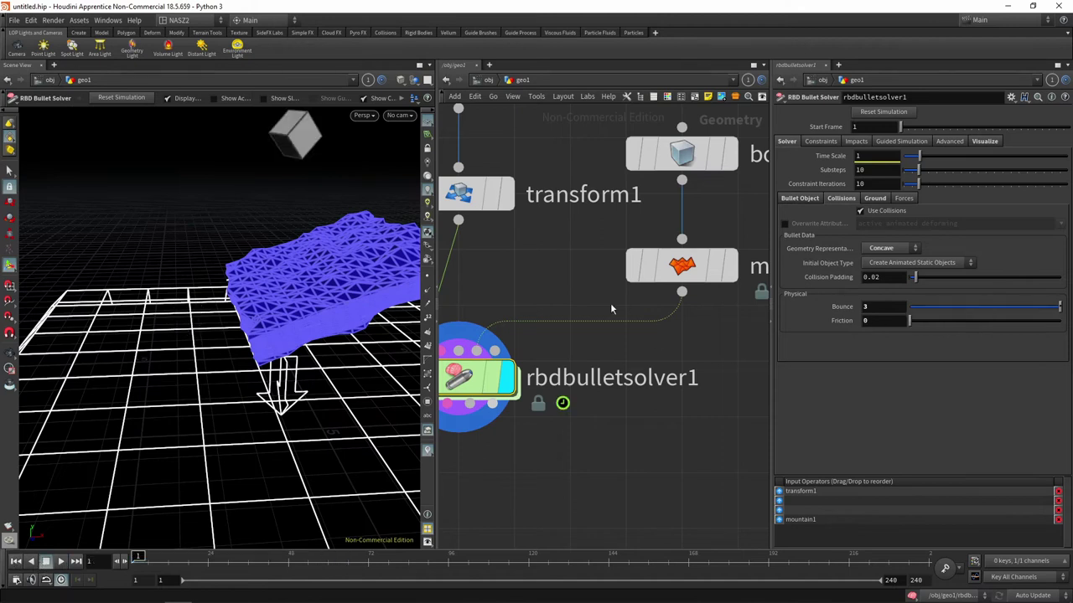
pyautogui.click(60, 563)
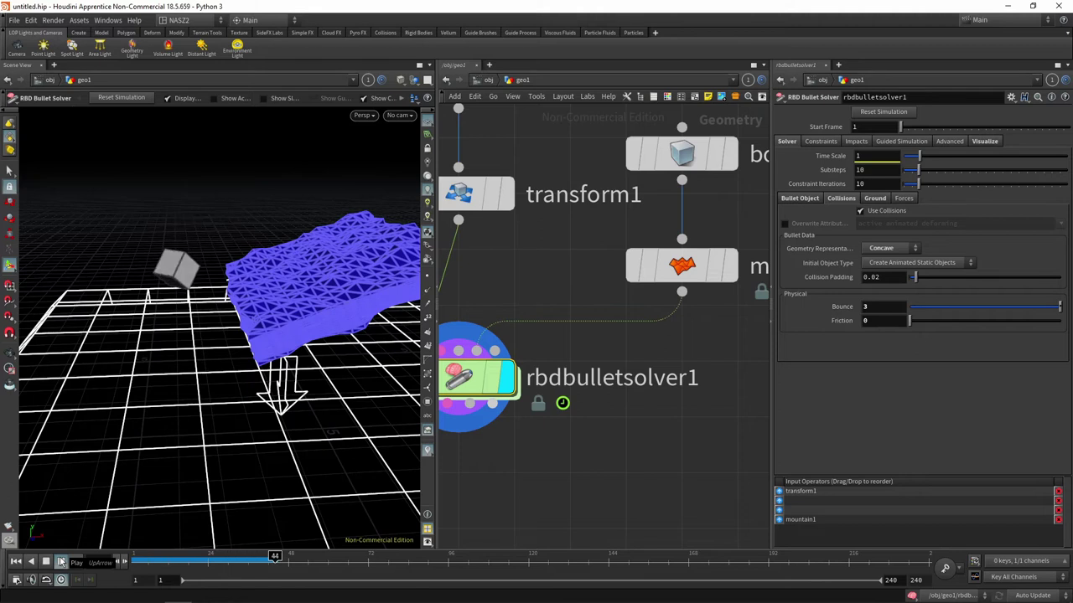
pyautogui.click(887, 309)
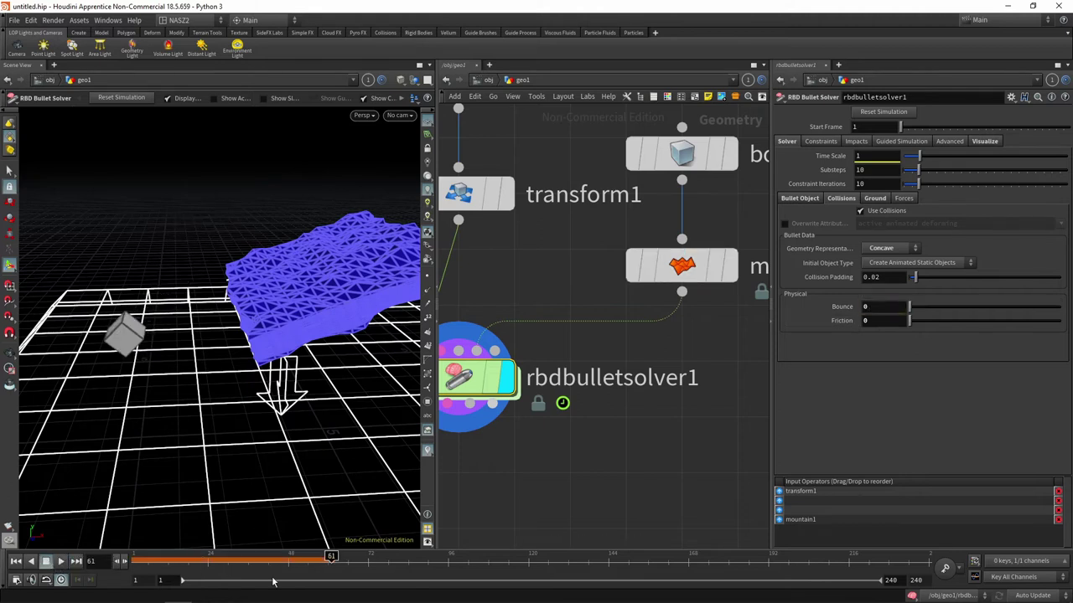
pyautogui.click(15, 563)
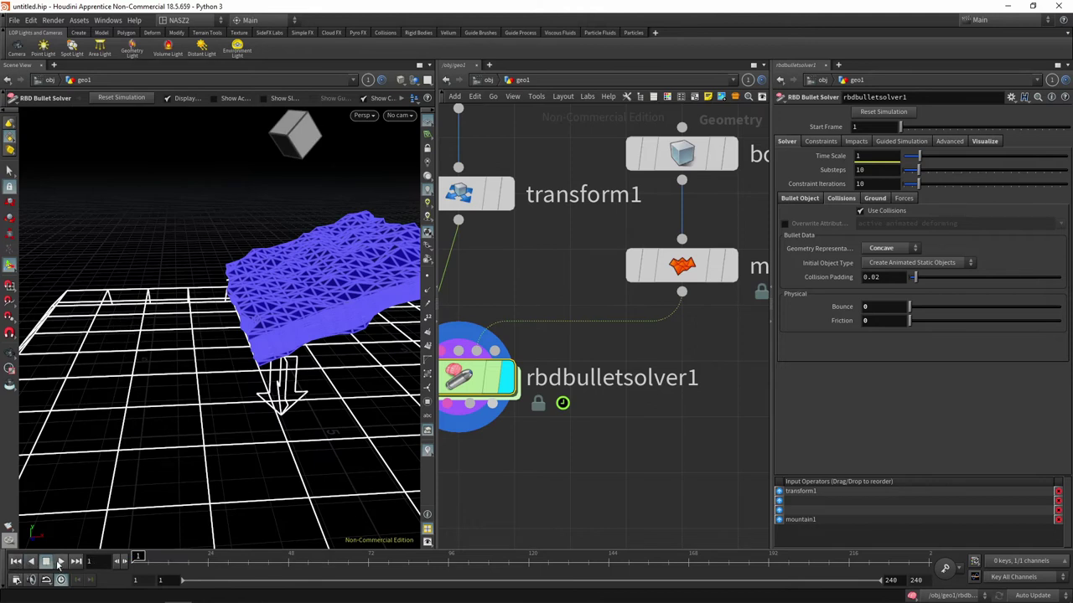
pyautogui.click(59, 563)
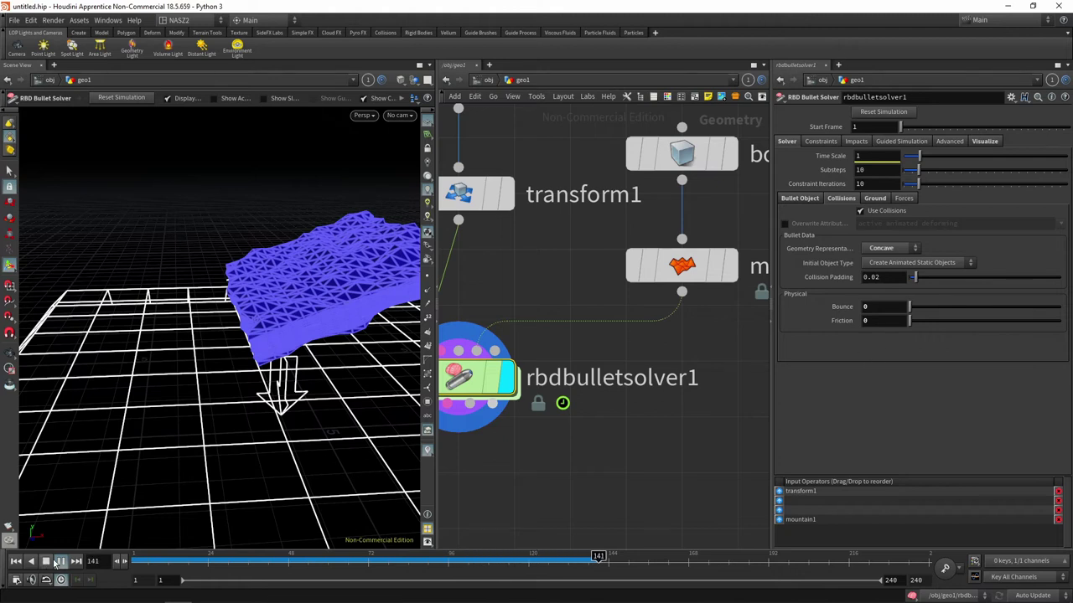
pyautogui.moveTo(133, 564)
pyautogui.mouseDown()
pyautogui.moveTo(461, 557)
pyautogui.moveTo(388, 557)
pyautogui.mouseUp()
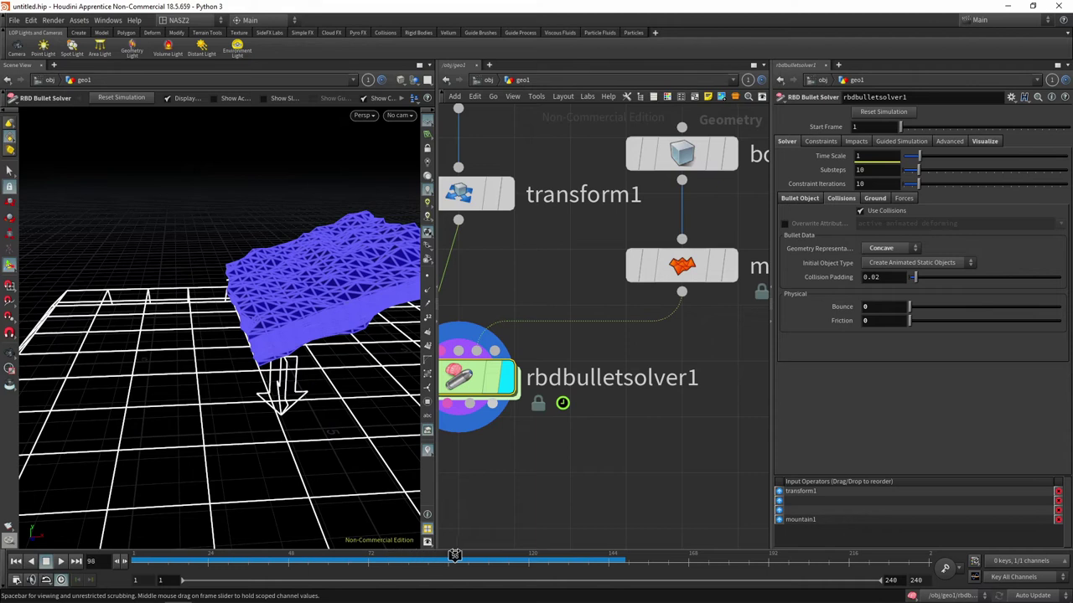
pyautogui.moveTo(454, 556); pyautogui.dragTo(285, 556)
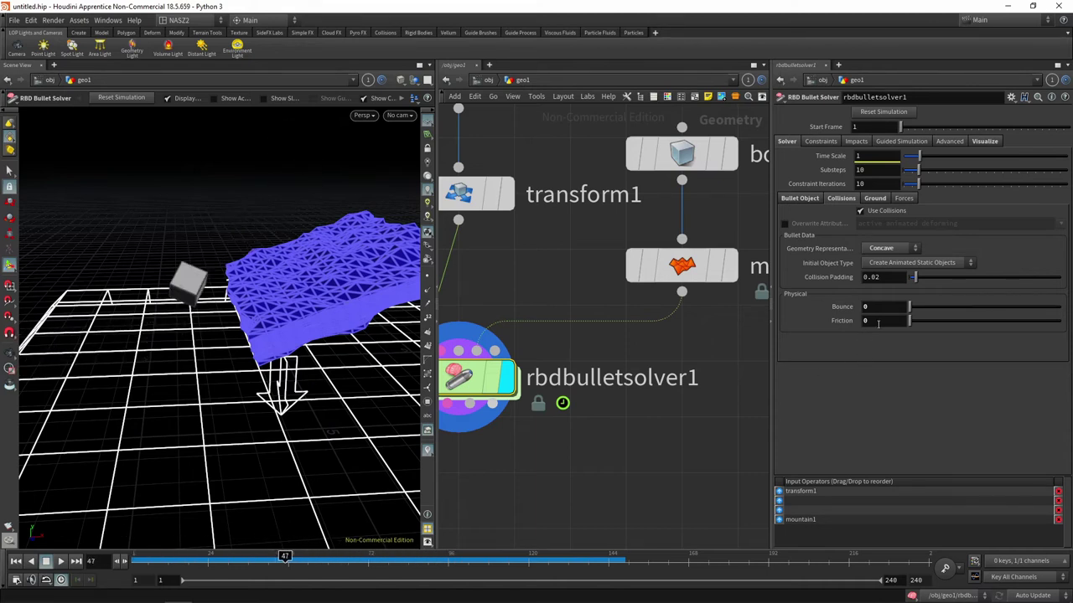
# Set Friction to 2 and replay, orbiting to see the cube on the terrain
pyautogui.write('2')
pyautogui.press('Return')
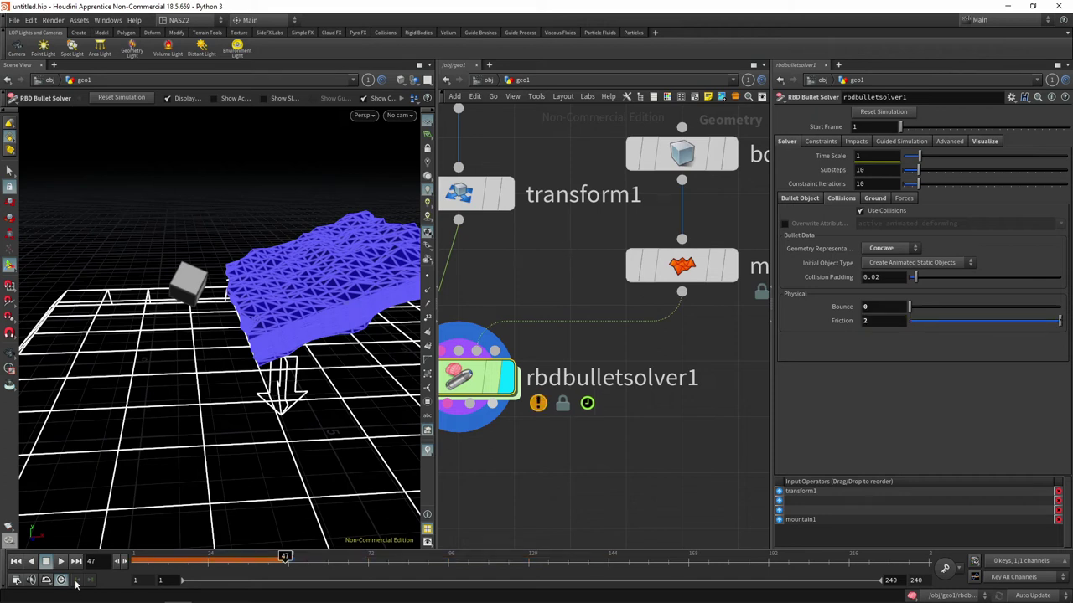
pyautogui.click(60, 563)
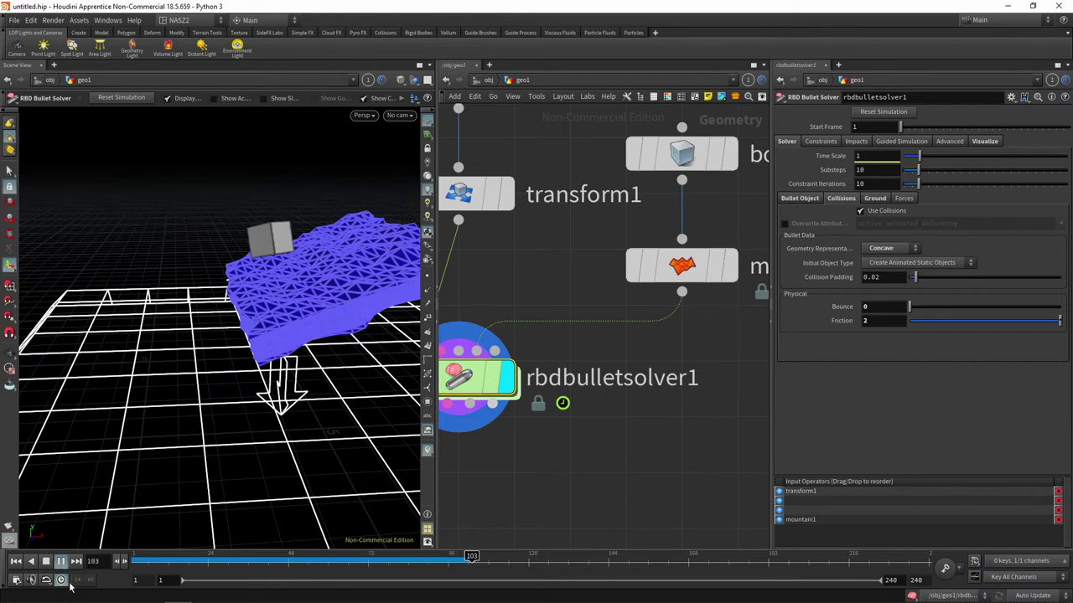
pyautogui.press('Escape')
pyautogui.moveTo(179, 456)
pyautogui.mouseDown()
pyautogui.moveTo(257, 396)
pyautogui.moveTo(255, 275)
pyautogui.mouseUp()
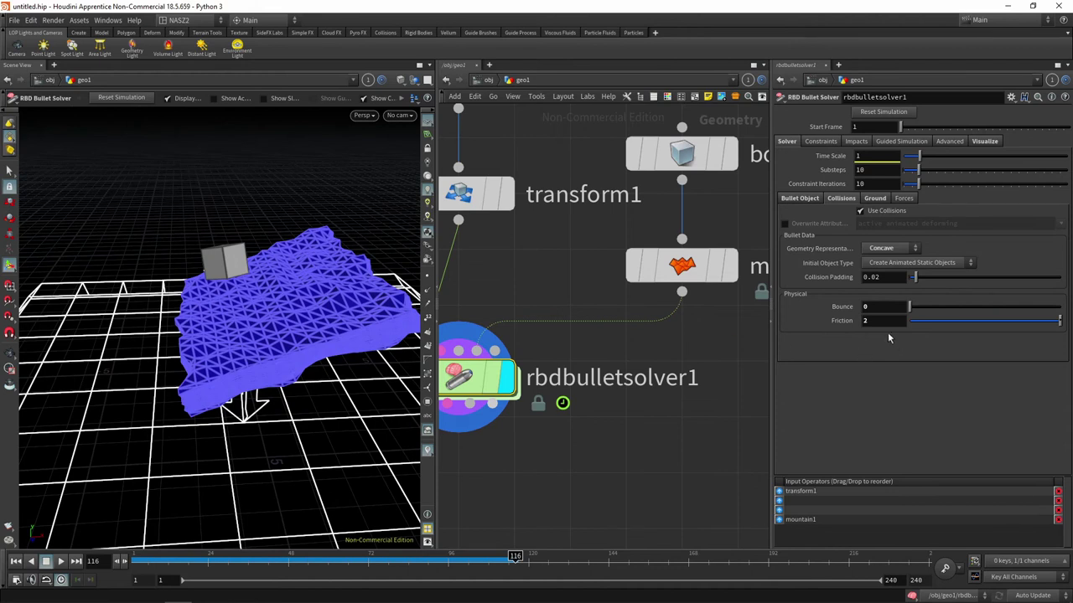
# Restore Friction to 1 and Bounce to 0.5
pyautogui.doubleClick(879, 321)
pyautogui.write('1')
pyautogui.press('Return')
pyautogui.click(886, 310)
pyautogui.write('5')
pyautogui.press('Return')
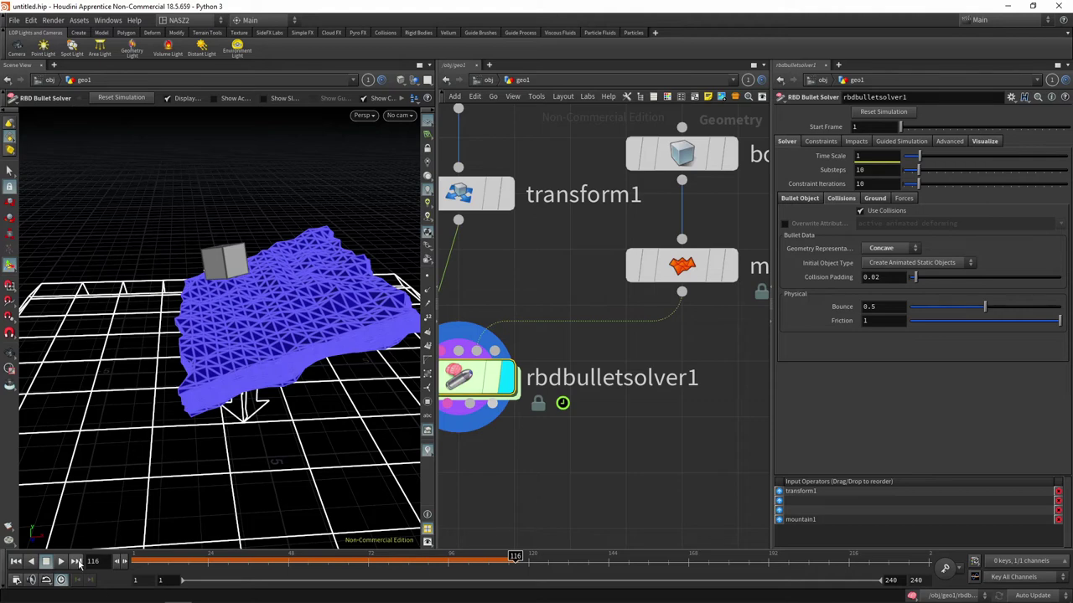
# Inspect the cube resting on the terrain at frames 25, 16 and 34
pyautogui.click(12, 563)
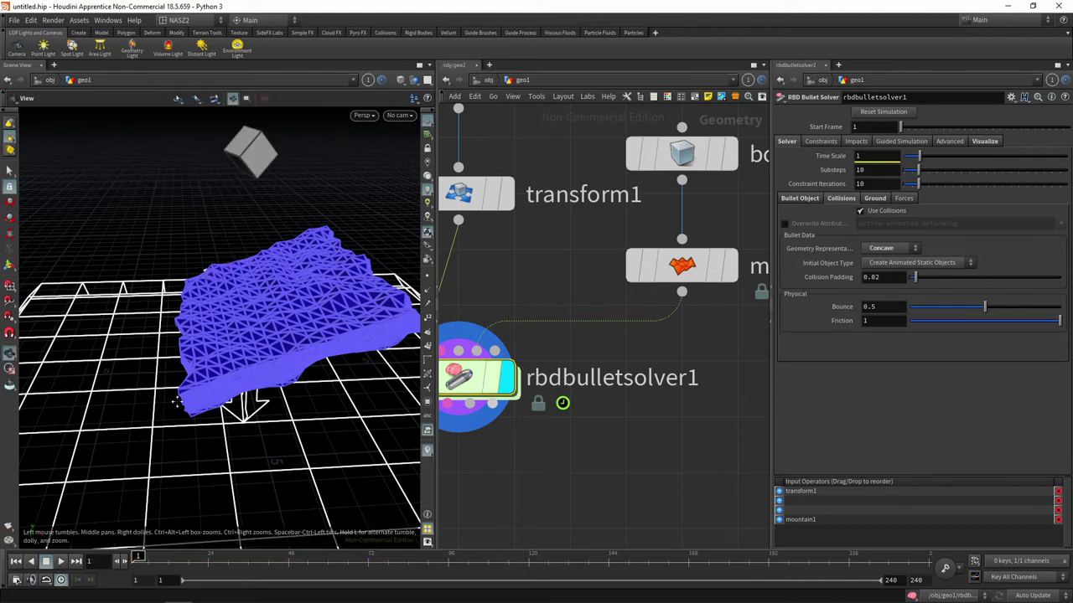
pyautogui.moveTo(252, 352)
pyautogui.mouseDown()
pyautogui.moveTo(347, 383)
pyautogui.moveTo(207, 354)
pyautogui.mouseUp()
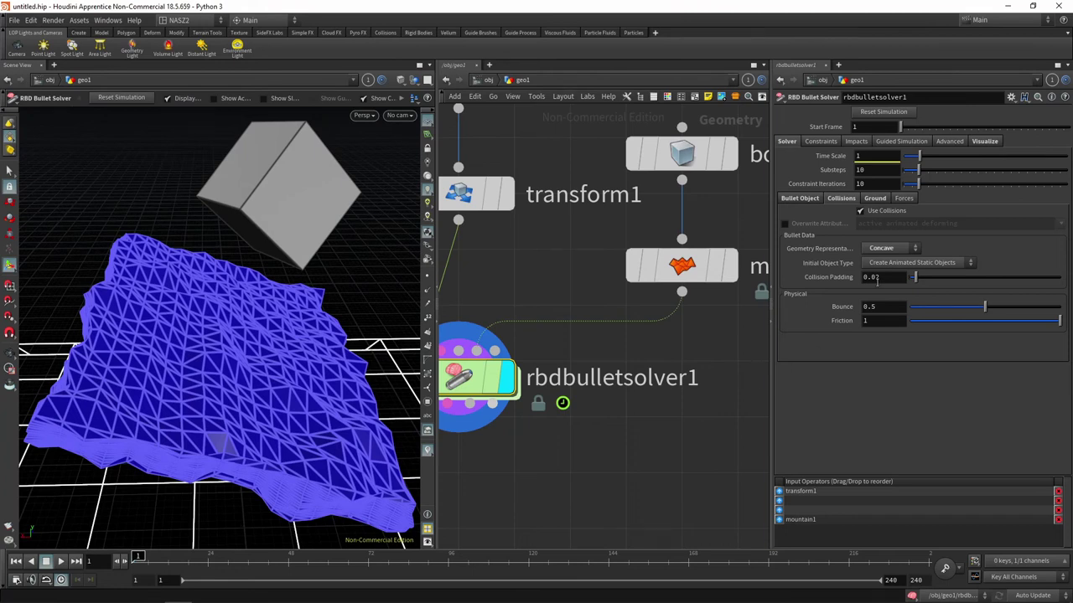
pyautogui.click(211, 557)
pyautogui.press('Escape')
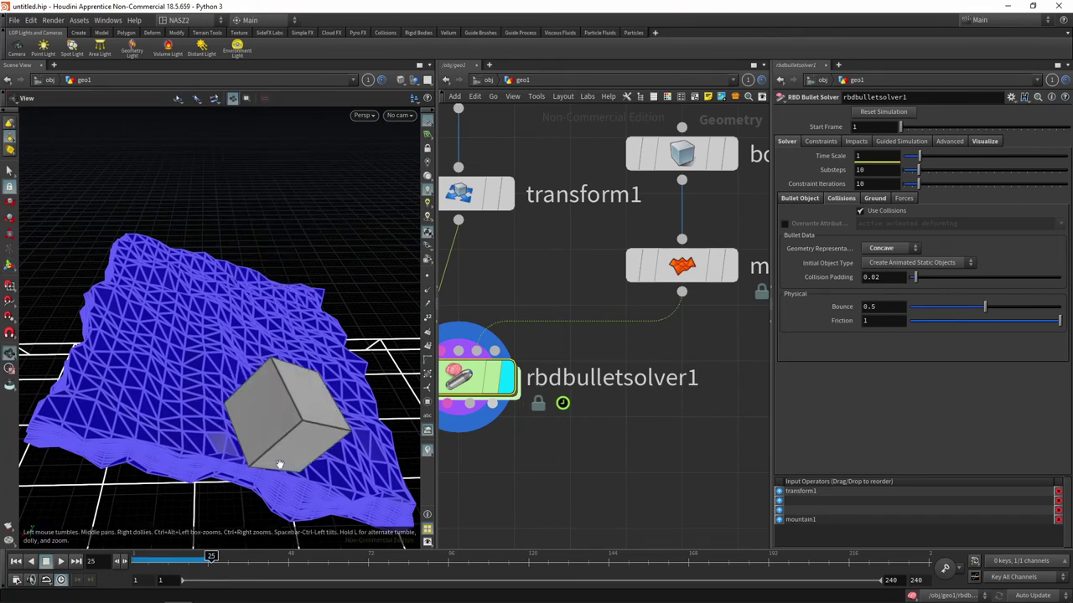
pyautogui.scroll(5, 261, 474)
pyautogui.moveTo(261, 476)
pyautogui.mouseDown()
pyautogui.moveTo(263, 377)
pyautogui.moveTo(224, 503)
pyautogui.moveTo(226, 440)
pyautogui.moveTo(210, 453)
pyautogui.moveTo(167, 455)
pyautogui.moveTo(95, 441)
pyautogui.moveTo(173, 438)
pyautogui.mouseUp()
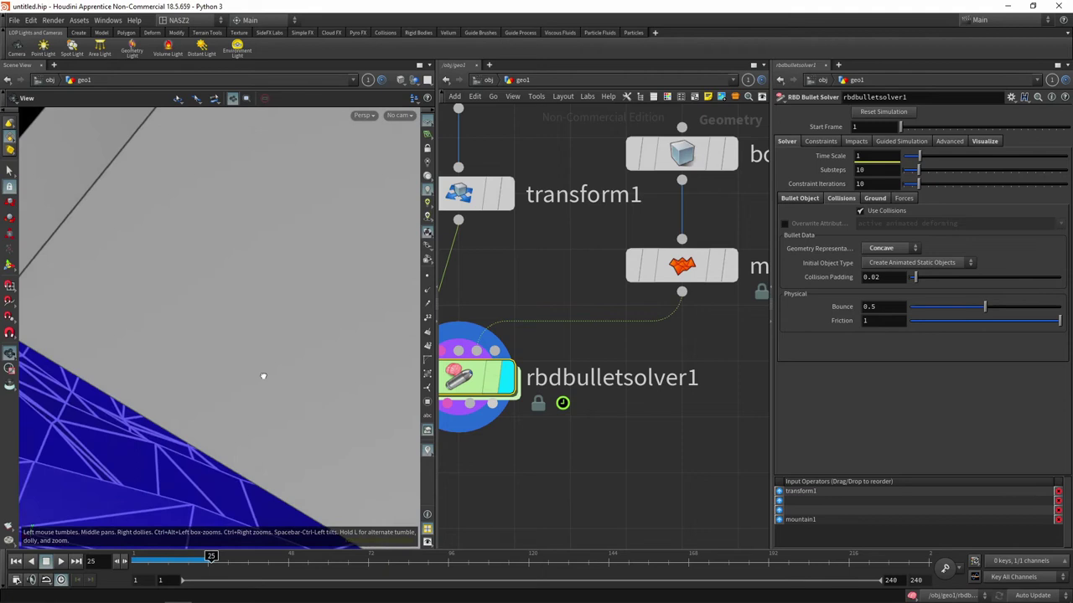
pyautogui.scroll(-5, 263, 377)
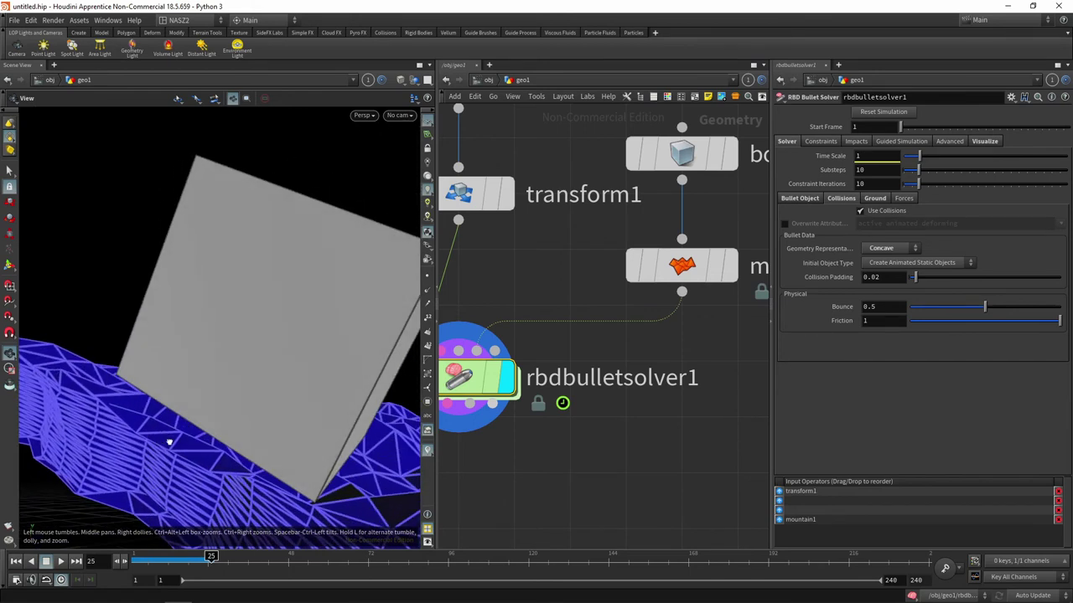
pyautogui.moveTo(182, 559)
pyautogui.mouseDown()
pyautogui.moveTo(172, 559)
pyautogui.moveTo(241, 566)
pyautogui.mouseUp()
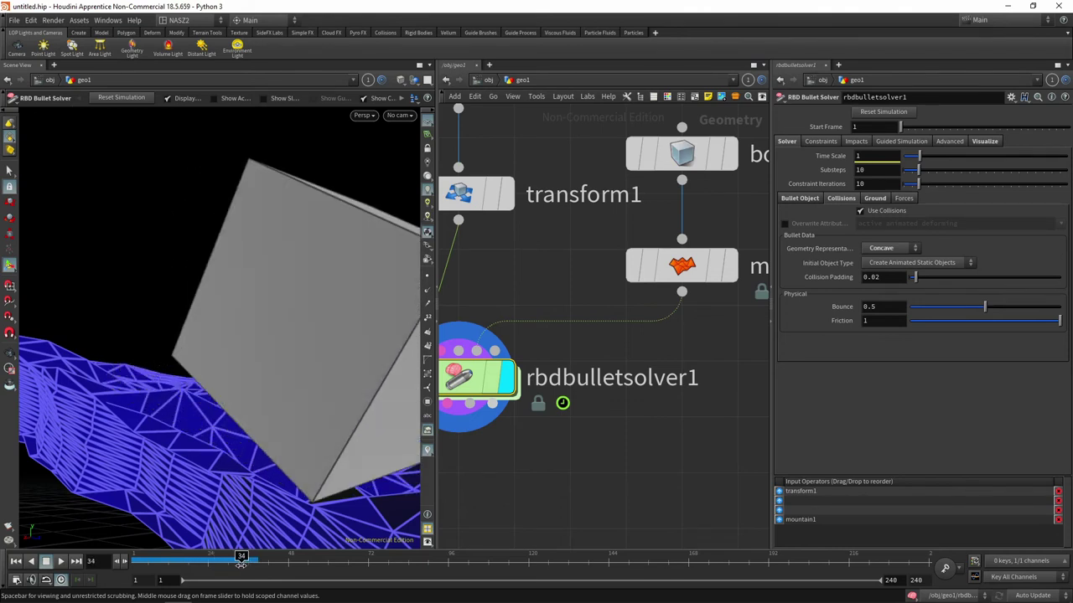
pyautogui.press('Escape')
pyautogui.moveTo(324, 422)
pyautogui.mouseDown()
pyautogui.moveTo(255, 455)
pyautogui.moveTo(276, 394)
pyautogui.mouseUp()
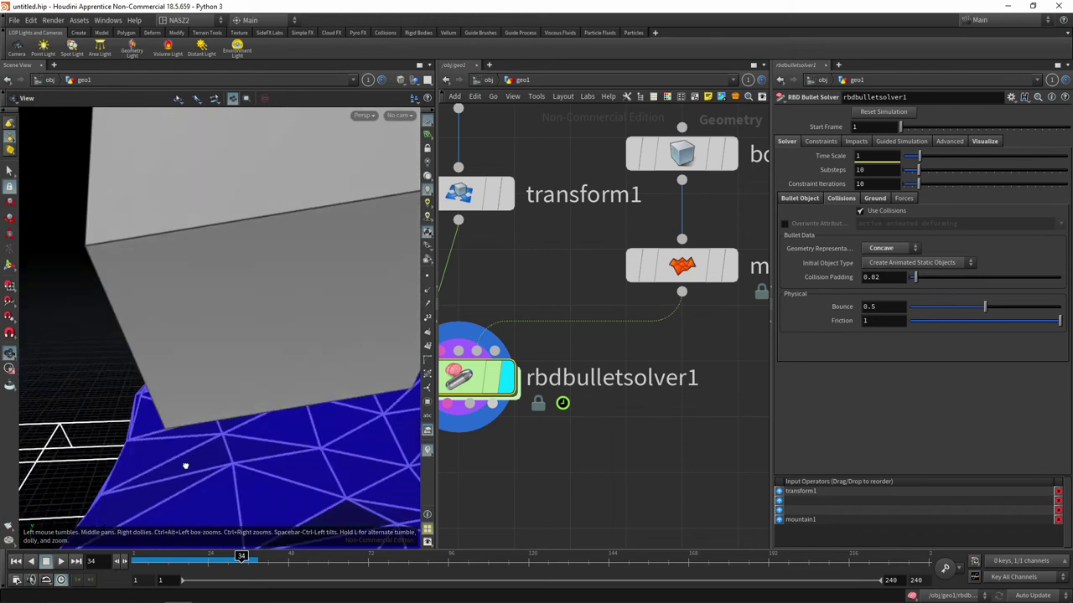
pyautogui.press('Return')
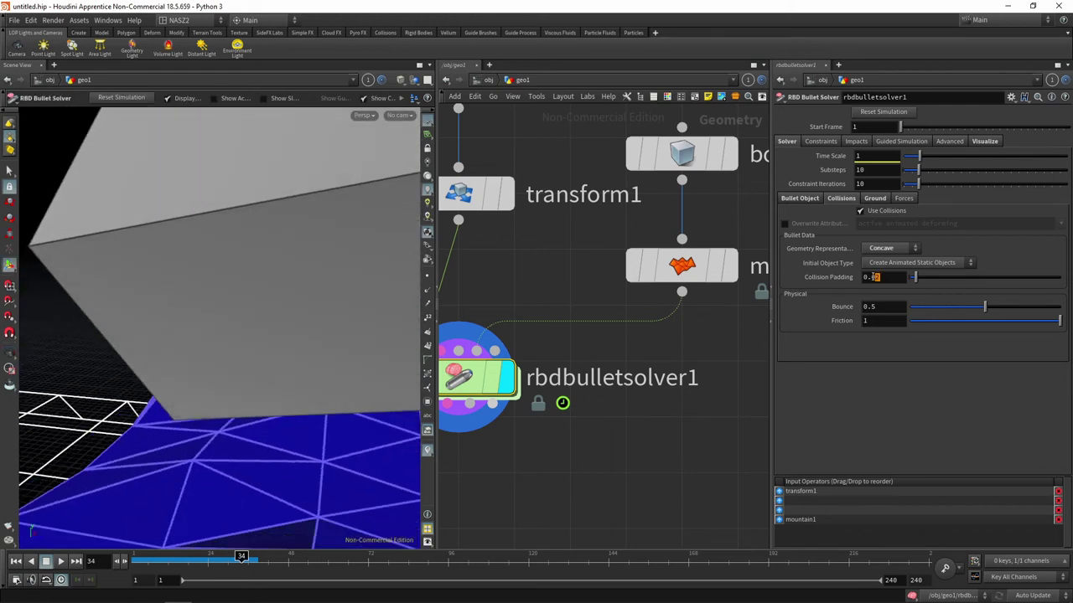
# Set Collision Padding to 0.01 and rerun the sim from frame 1
pyautogui.click(875, 277)
pyautogui.press('Return')
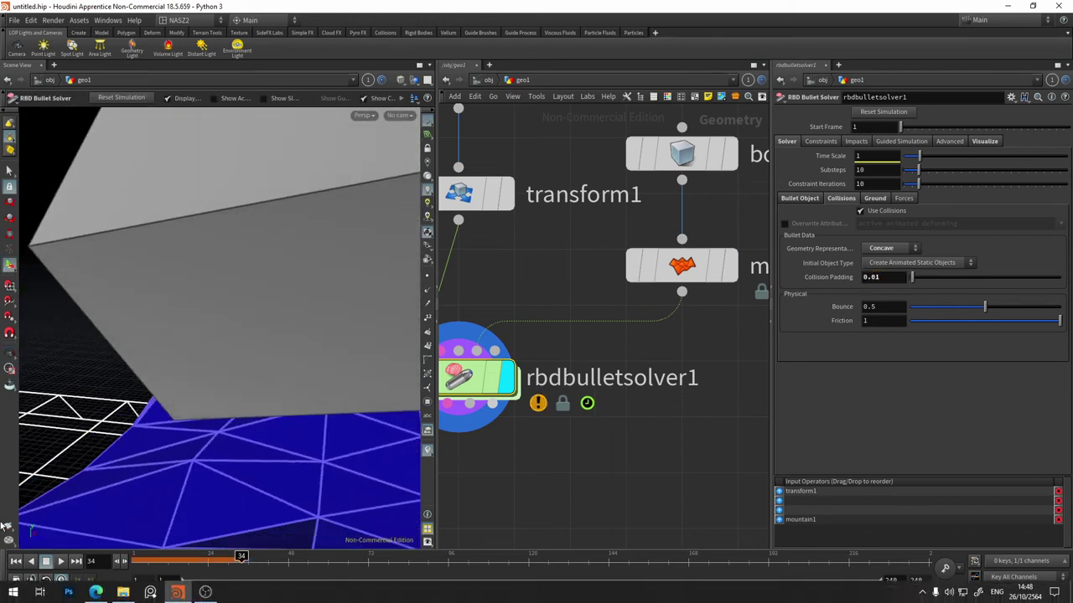
pyautogui.click(61, 569)
pyautogui.click(61, 562)
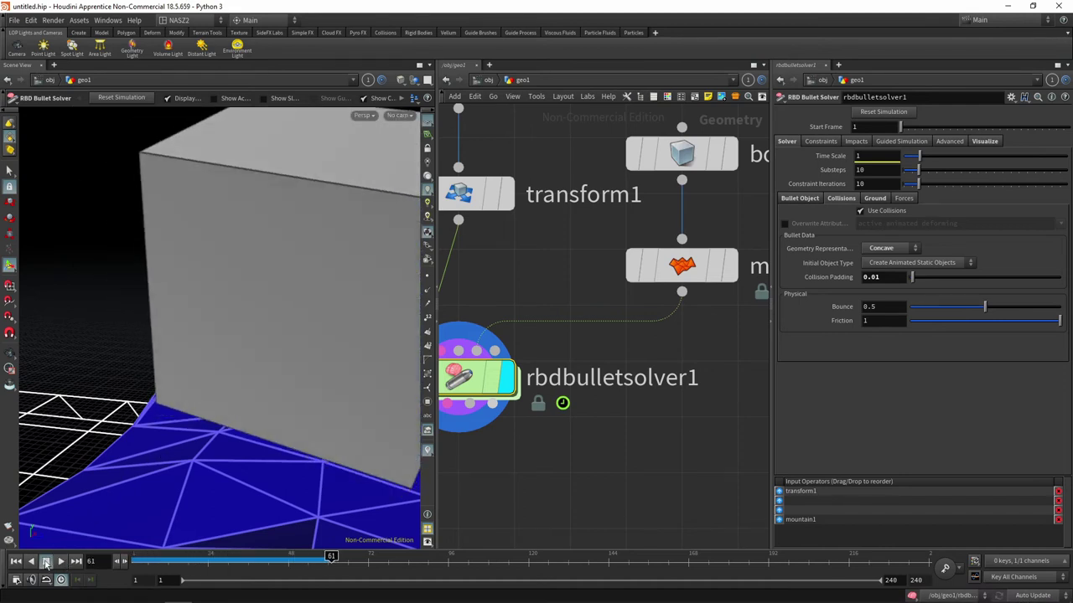
# Orbit around the landing cube, then display the solver's Ground settings
pyautogui.press('Escape')
pyautogui.moveTo(149, 438)
pyautogui.mouseDown()
pyautogui.moveTo(247, 406)
pyautogui.moveTo(276, 412)
pyautogui.mouseUp()
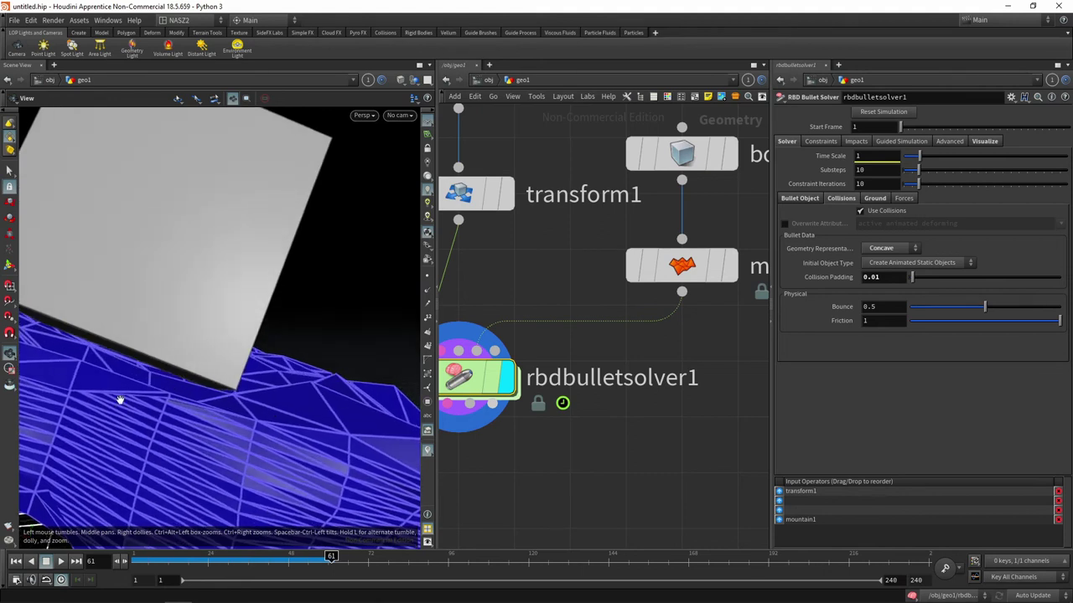
pyautogui.moveTo(285, 470)
pyautogui.mouseDown()
pyautogui.moveTo(246, 349)
pyautogui.moveTo(918, 264)
pyautogui.mouseUp()
pyautogui.press('Return')
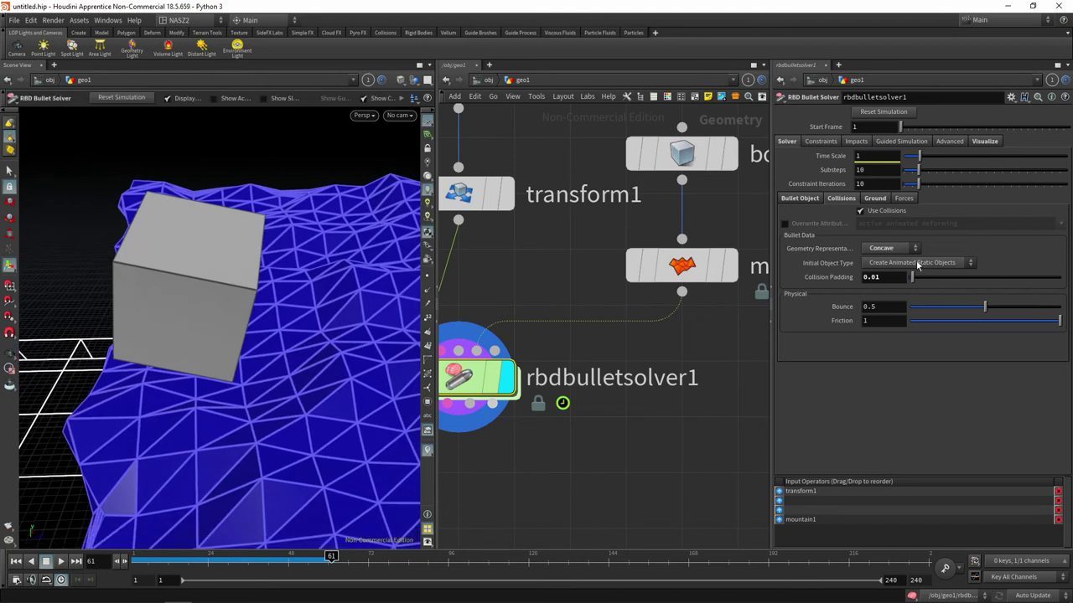
pyautogui.click(878, 200)
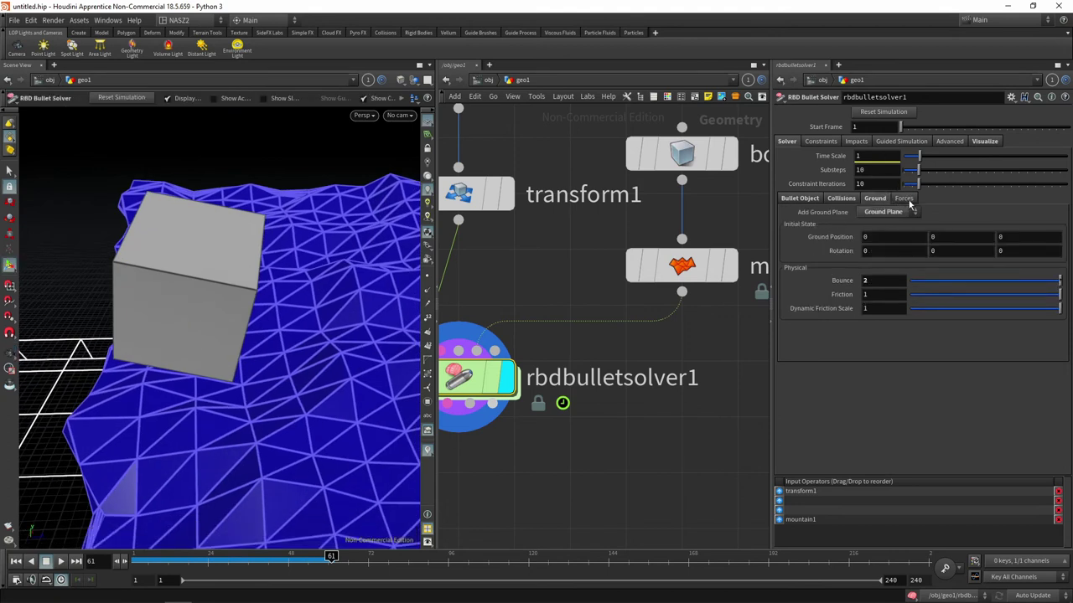
# In the solver's Forces settings, enable Add Drag and replay the sim
pyautogui.click(904, 199)
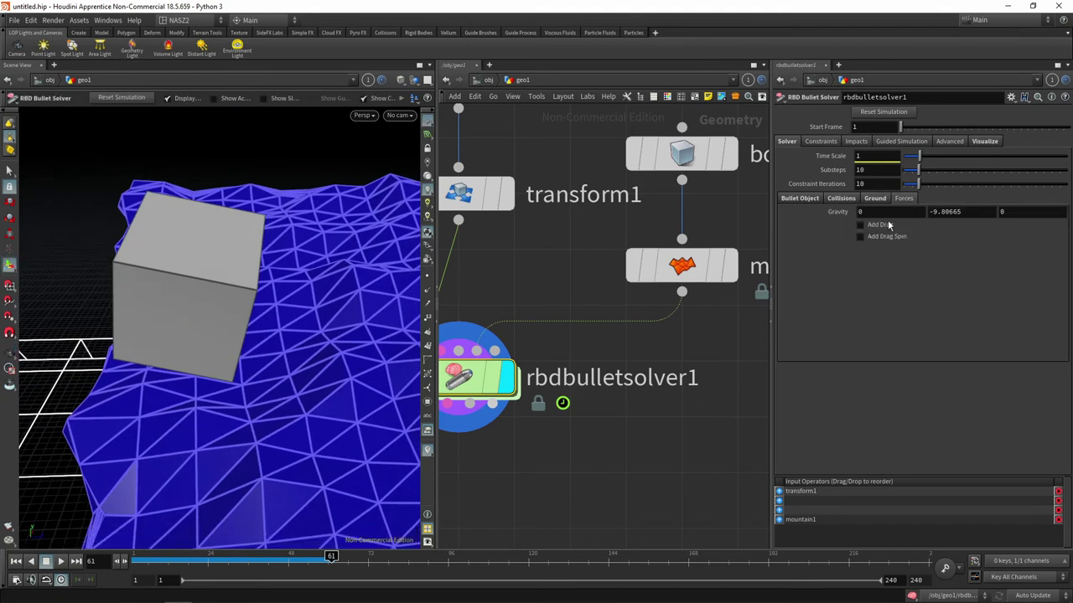
pyautogui.press('Escape')
pyautogui.moveTo(247, 383)
pyautogui.mouseDown()
pyautogui.moveTo(300, 354)
pyautogui.moveTo(304, 364)
pyautogui.moveTo(244, 366)
pyautogui.moveTo(393, 373)
pyautogui.mouseUp()
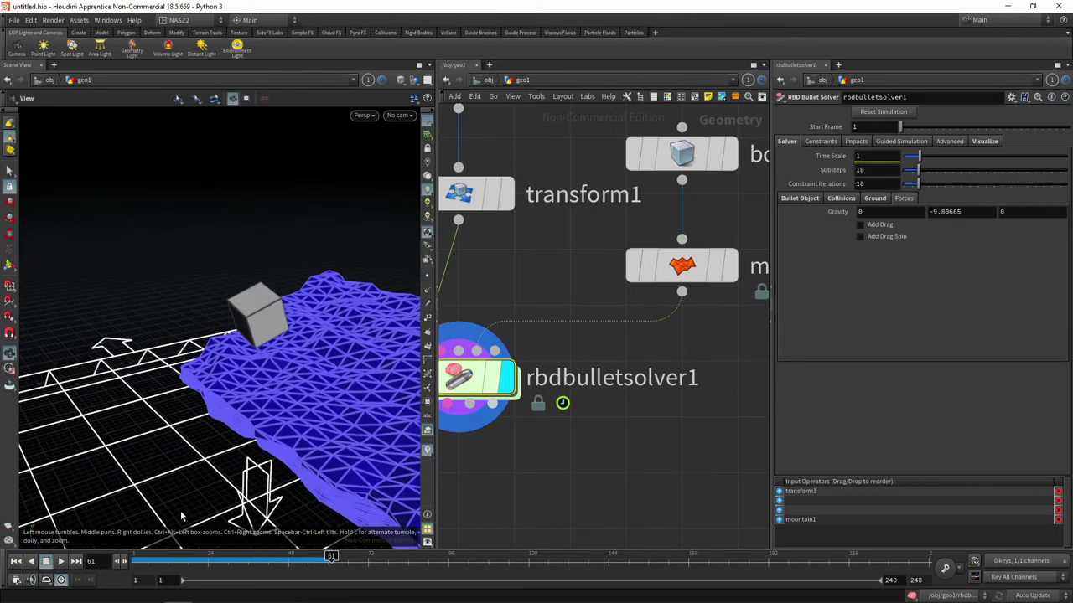
pyautogui.press('Return')
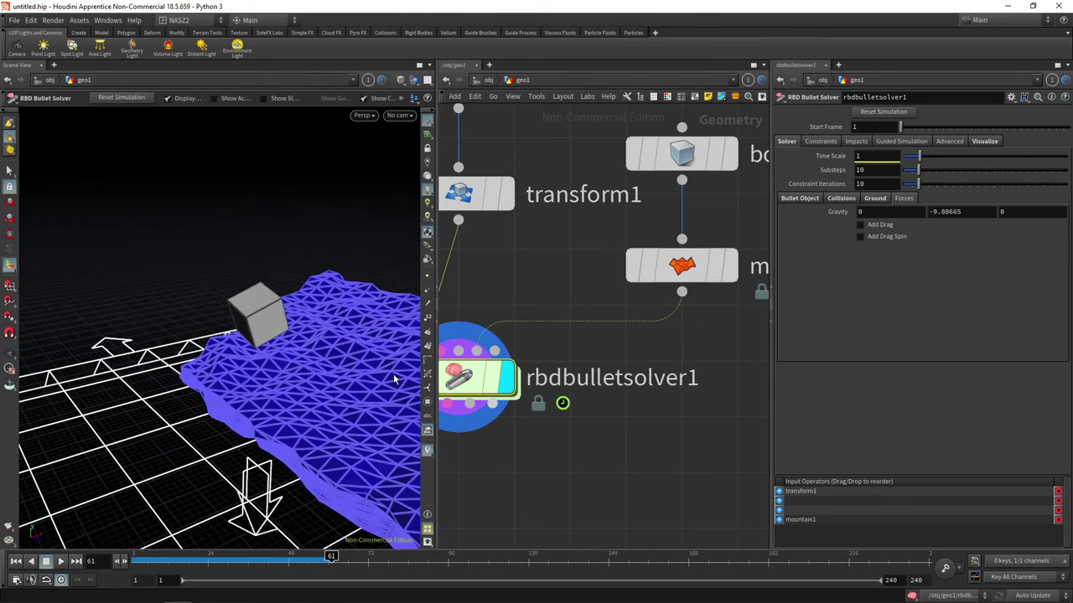
pyautogui.click(15, 560)
pyautogui.click(880, 226)
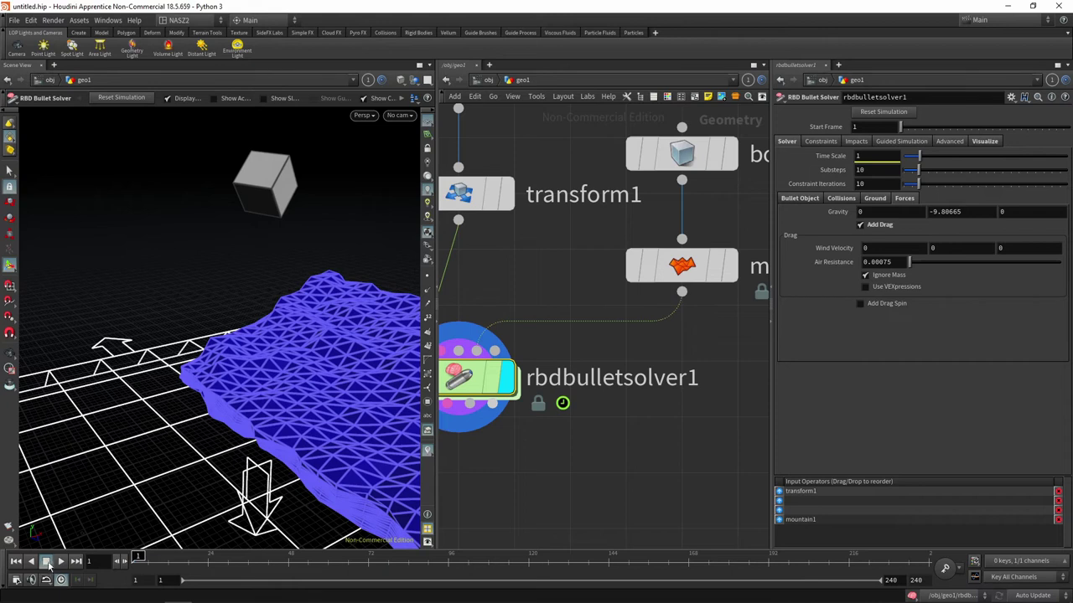
pyautogui.click(60, 562)
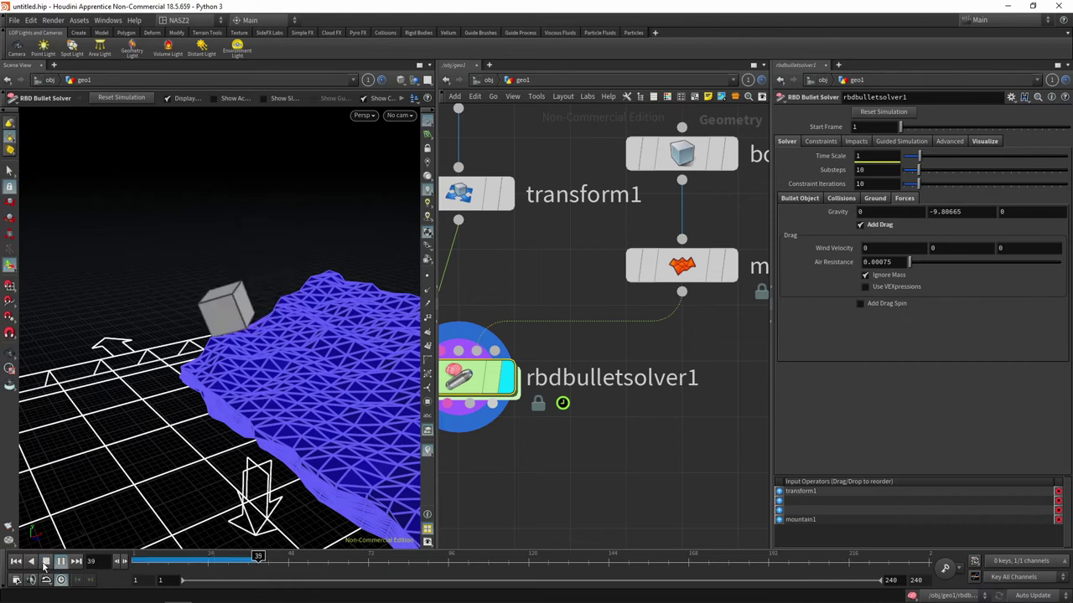
pyautogui.click(45, 562)
pyautogui.click(15, 560)
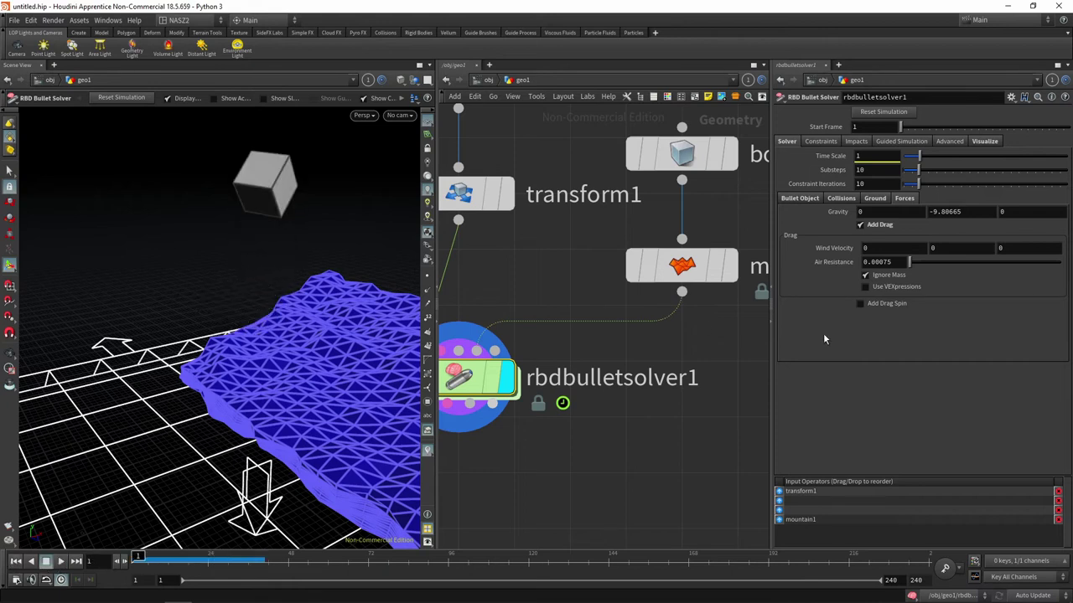
# Set Air Resistance to 1, replay the fall, then uncheck Add Drag
pyautogui.doubleClick(893, 264)
pyautogui.write('1')
pyautogui.press('Return')
pyautogui.click(59, 563)
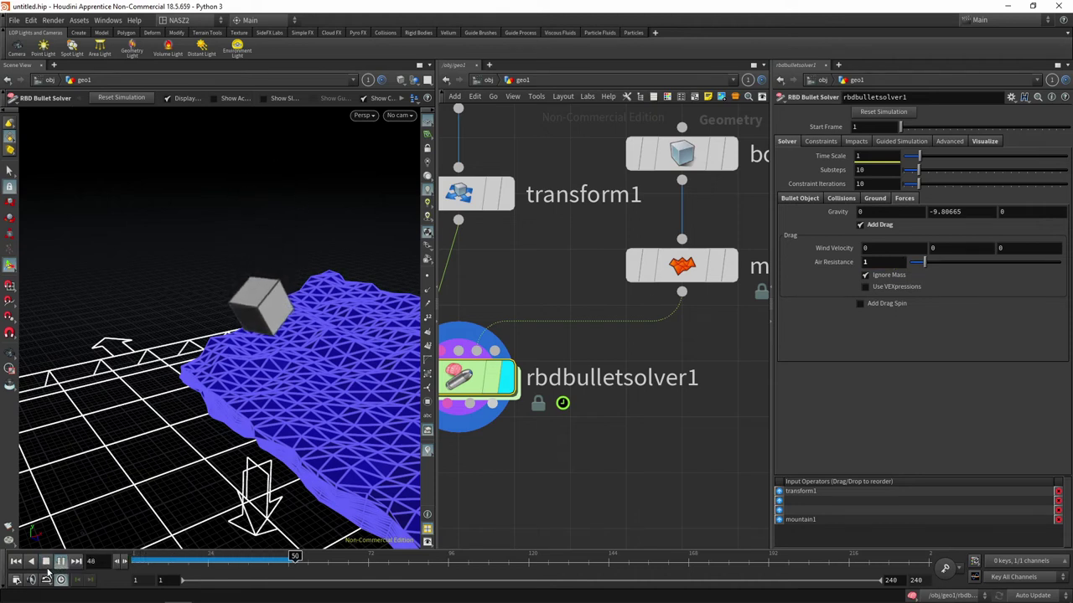
pyautogui.click(47, 563)
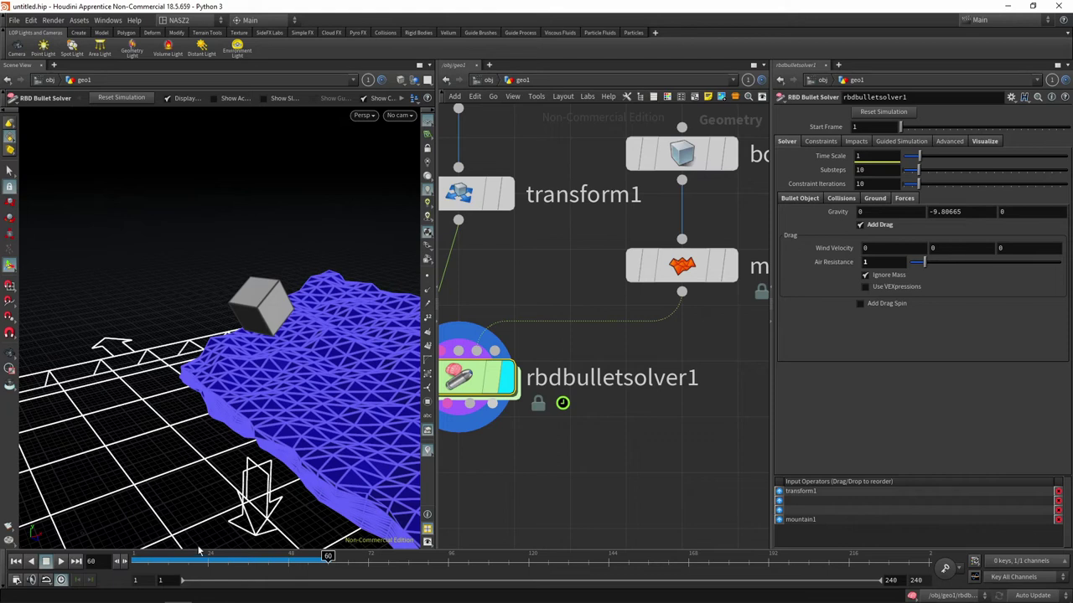
pyautogui.moveTo(198, 553)
pyautogui.mouseDown()
pyautogui.moveTo(279, 556)
pyautogui.moveTo(126, 555)
pyautogui.mouseUp()
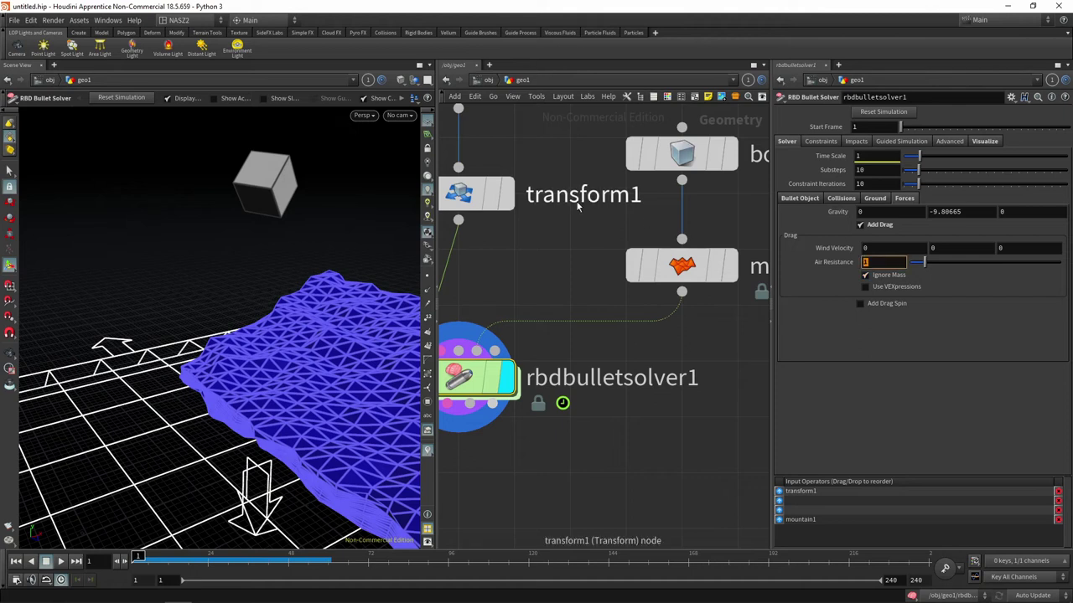
pyautogui.click(879, 226)
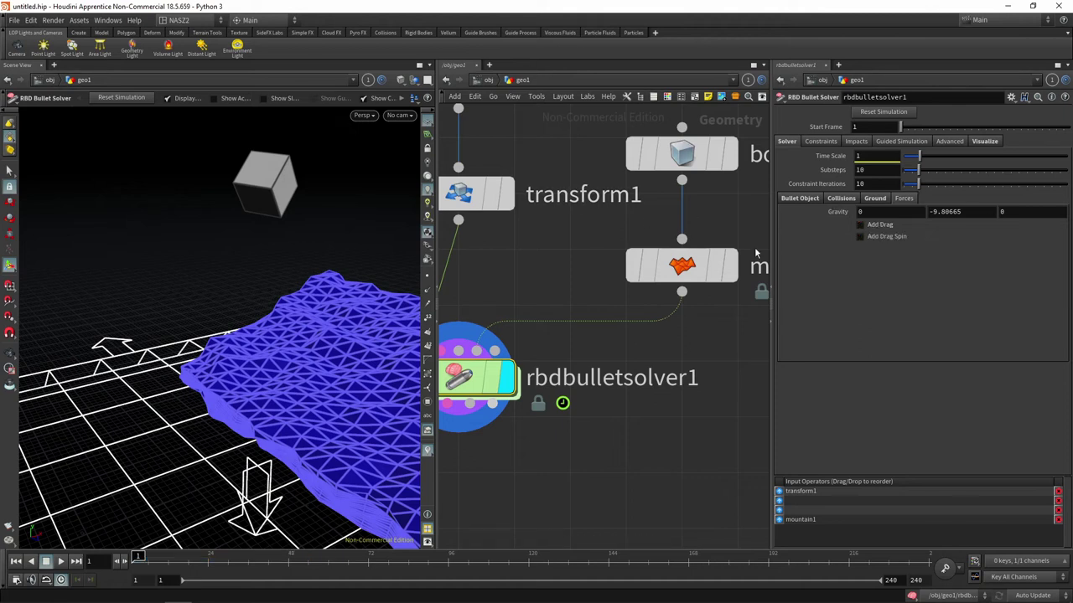
pyautogui.click(826, 141)
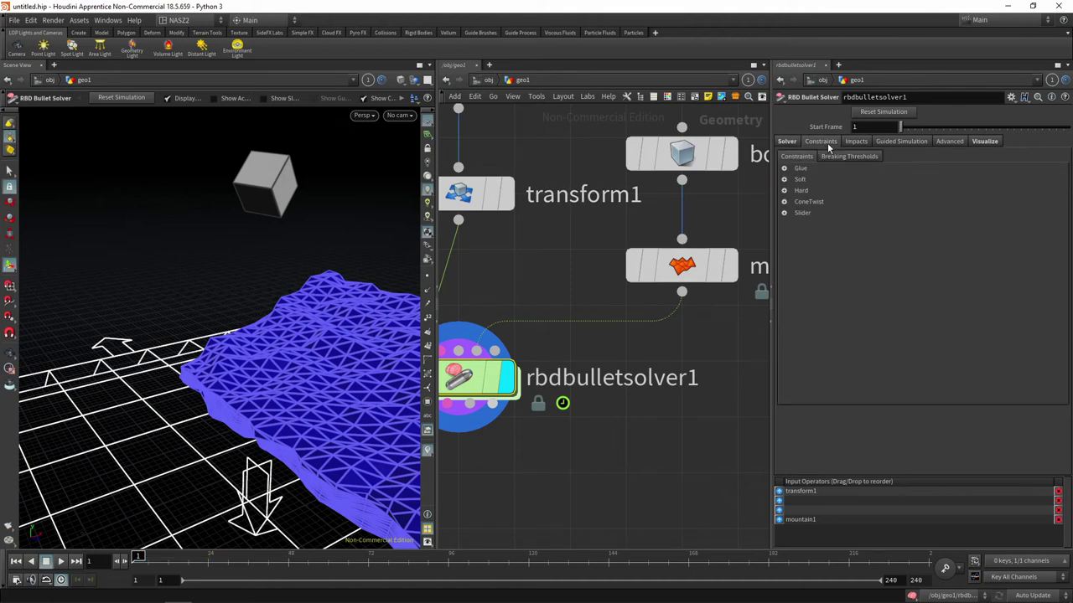
pyautogui.click(784, 168)
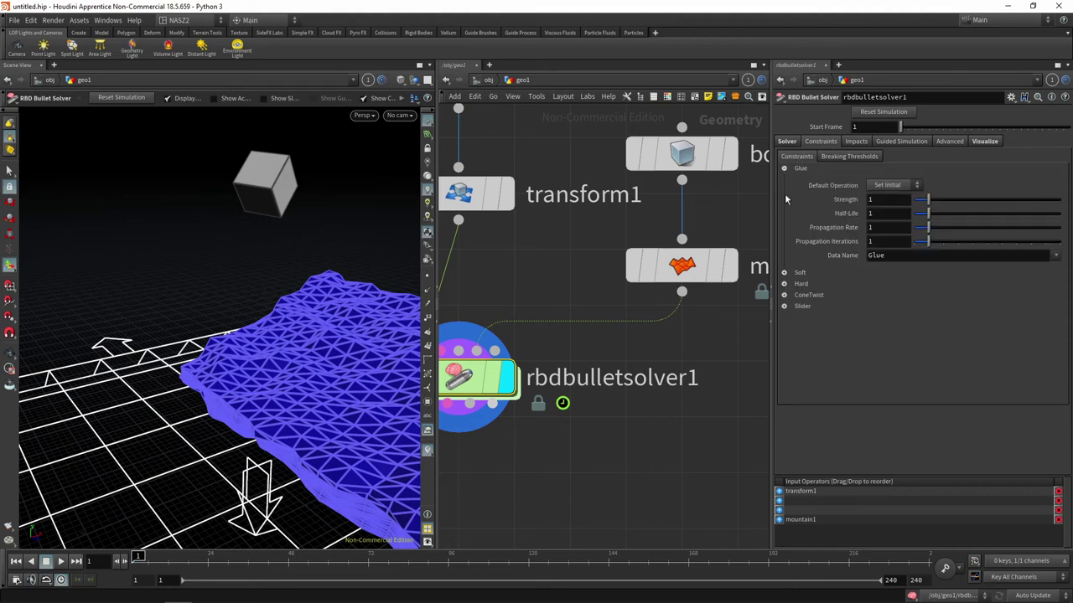
pyautogui.click(784, 169)
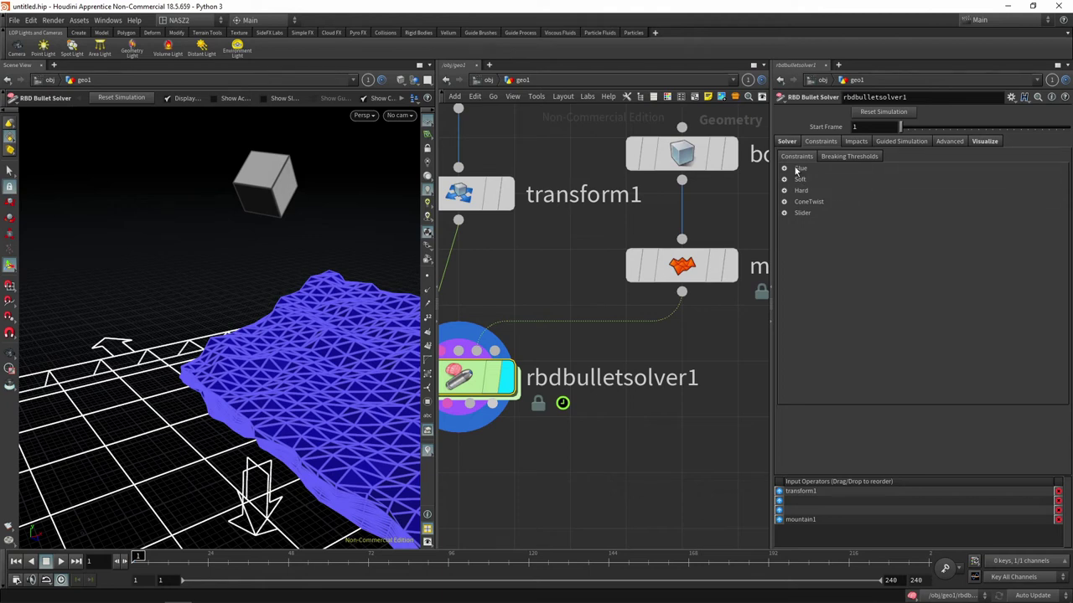
pyautogui.click(856, 141)
pyautogui.click(901, 142)
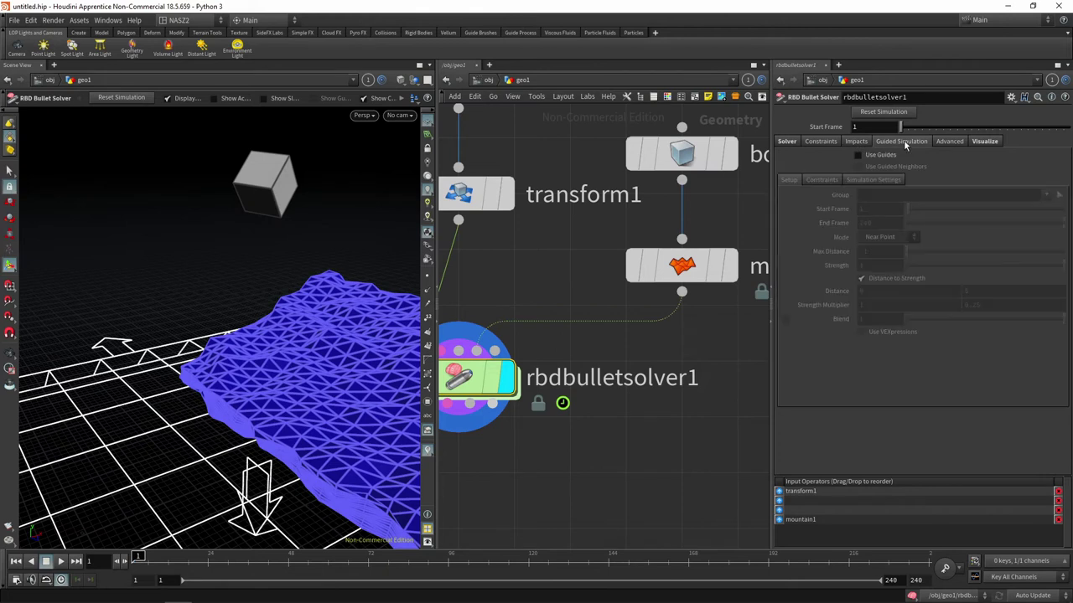
pyautogui.click(951, 142)
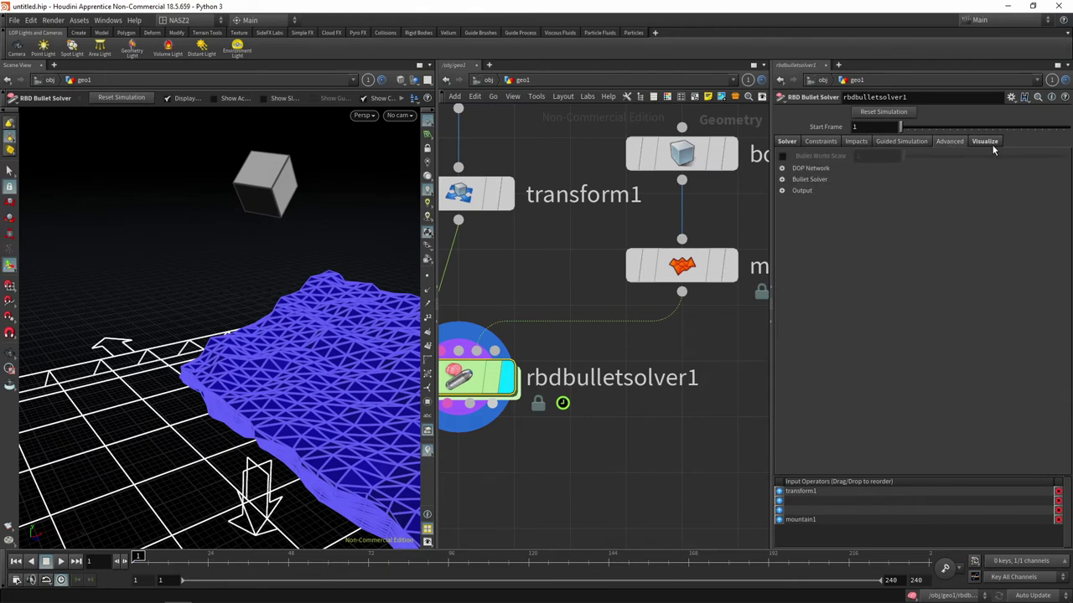
pyautogui.click(992, 143)
pyautogui.click(950, 144)
pyautogui.click(787, 142)
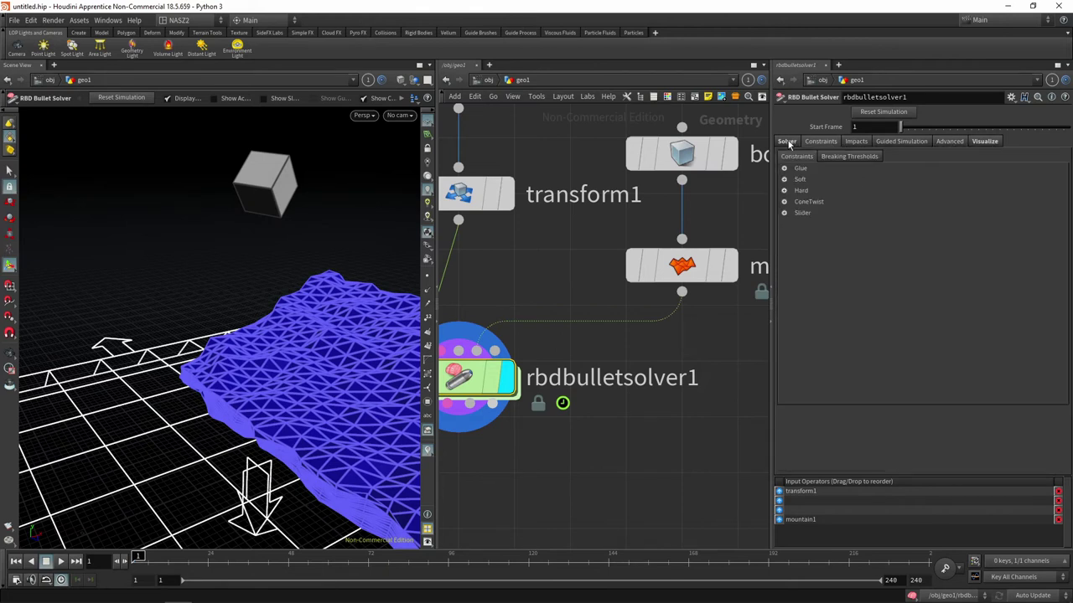
pyautogui.scroll(-5, 613, 383)
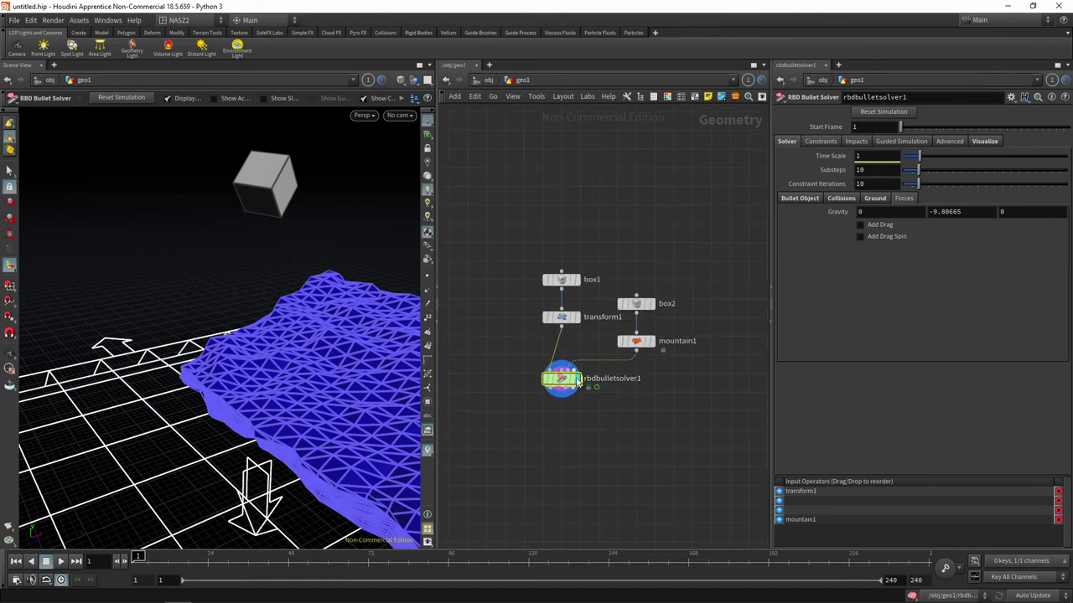
# Pan and zoom the node network and orbit the viewport around the terrain
pyautogui.moveTo(586, 395)
pyautogui.mouseDown(button='middle')
pyautogui.moveTo(590, 358)
pyautogui.moveTo(546, 396)
pyautogui.mouseUp(button='middle')
pyautogui.scroll(3, 577, 376)
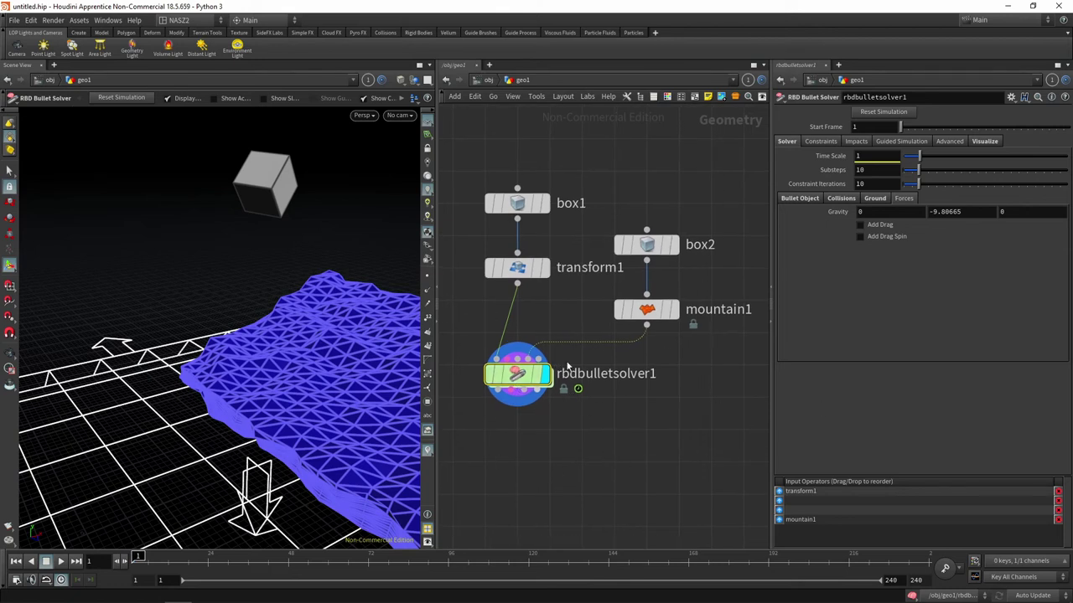
pyautogui.moveTo(570, 373); pyautogui.dragTo(637, 326, button='middle')
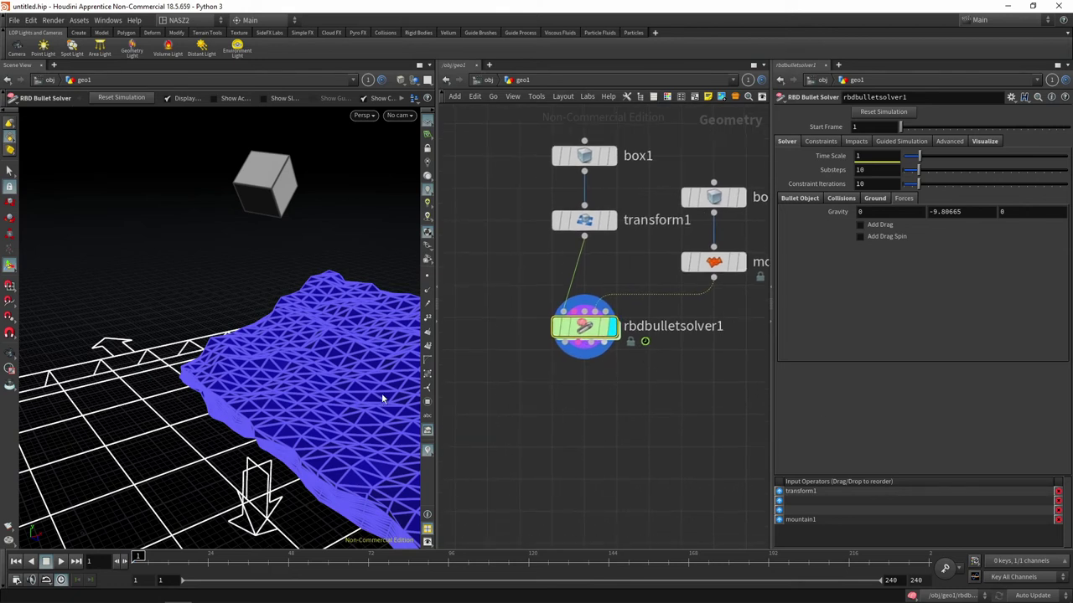
pyautogui.keyDown('alt'); pyautogui.moveTo(381, 399); pyautogui.dragTo(372, 341); pyautogui.keyUp('alt')
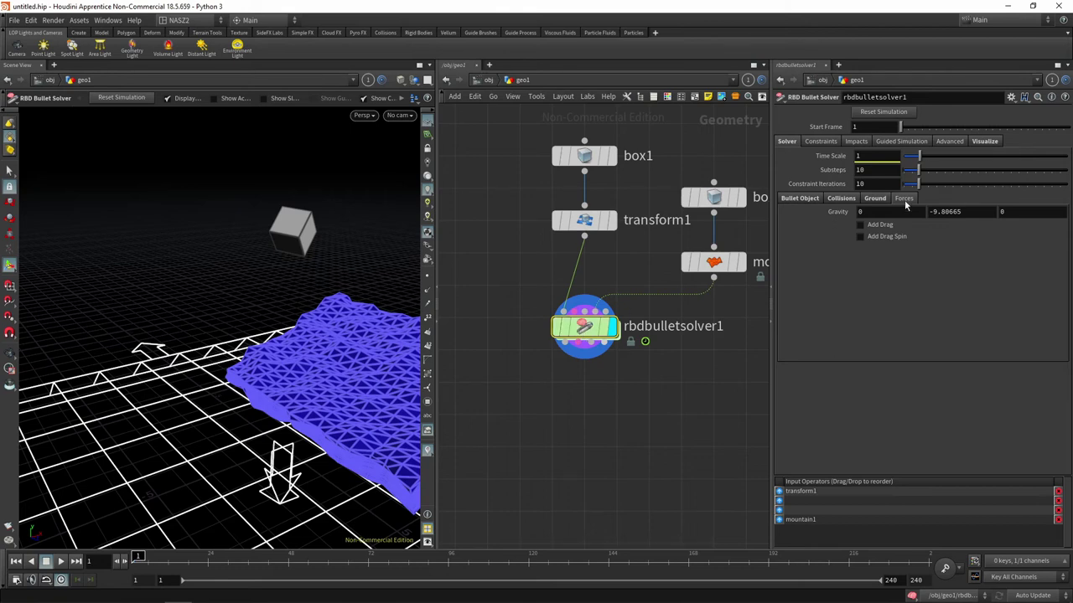
# Inside rbdbulletsolver1's forces network, add a POP Wind node wired into force_output
pyautogui.doubleClick(584, 329)
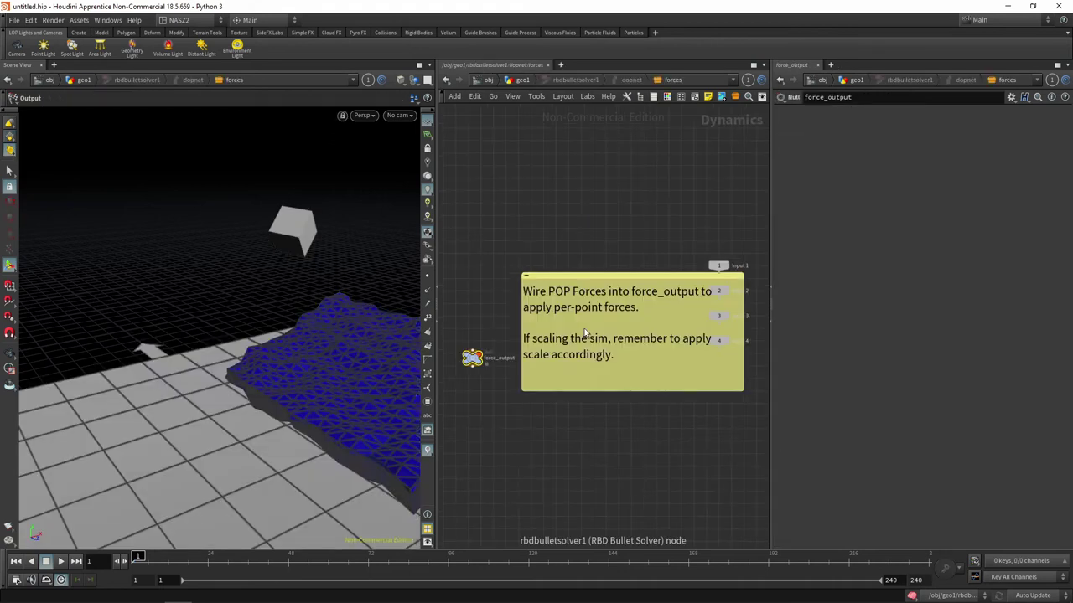
pyautogui.moveTo(567, 225); pyautogui.dragTo(595, 185, button='middle')
pyautogui.scroll(2, 577, 246)
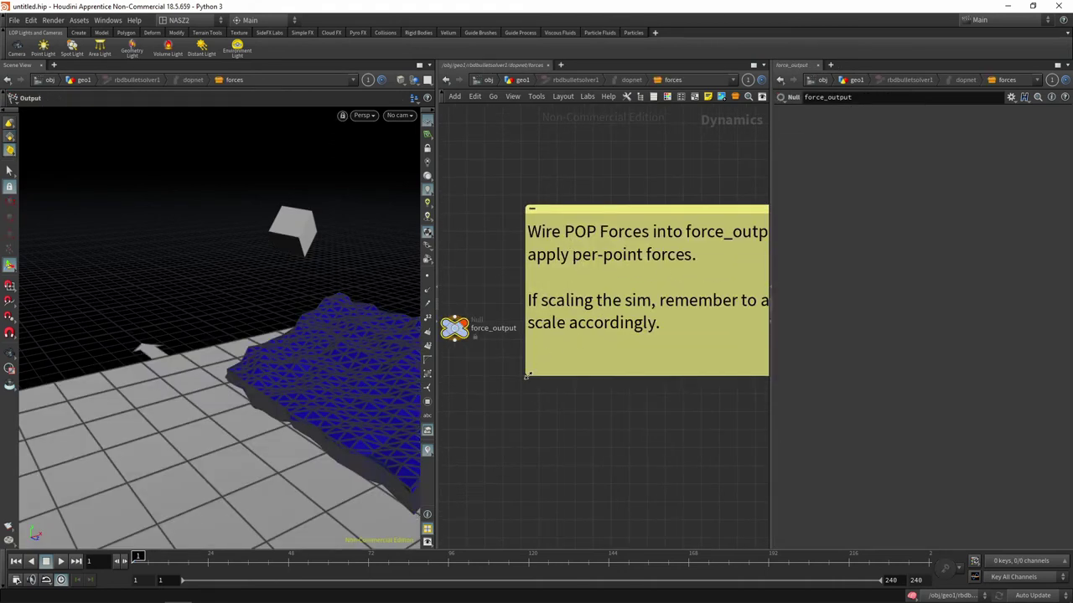
pyautogui.moveTo(526, 377); pyautogui.dragTo(630, 404, button='middle')
pyautogui.press('Tab')
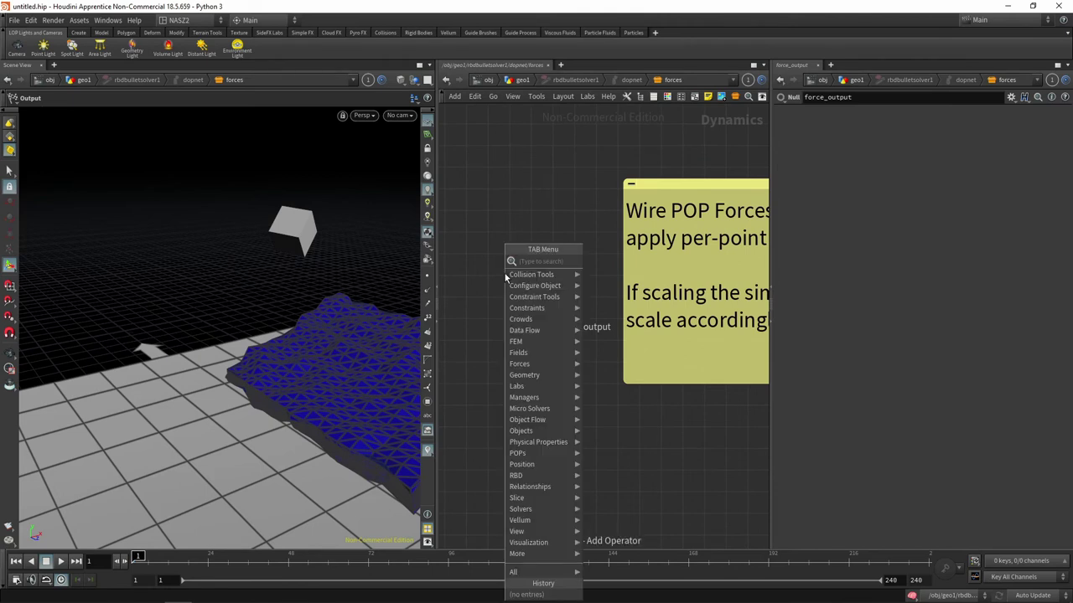
pyautogui.write('pop')
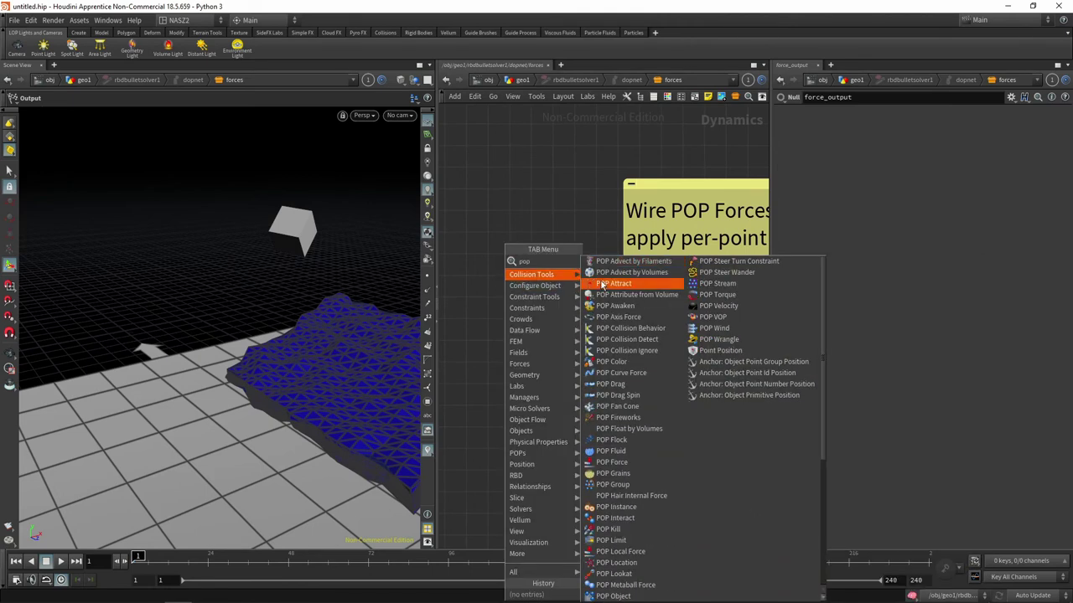
pyautogui.click(714, 327)
pyautogui.click(538, 233)
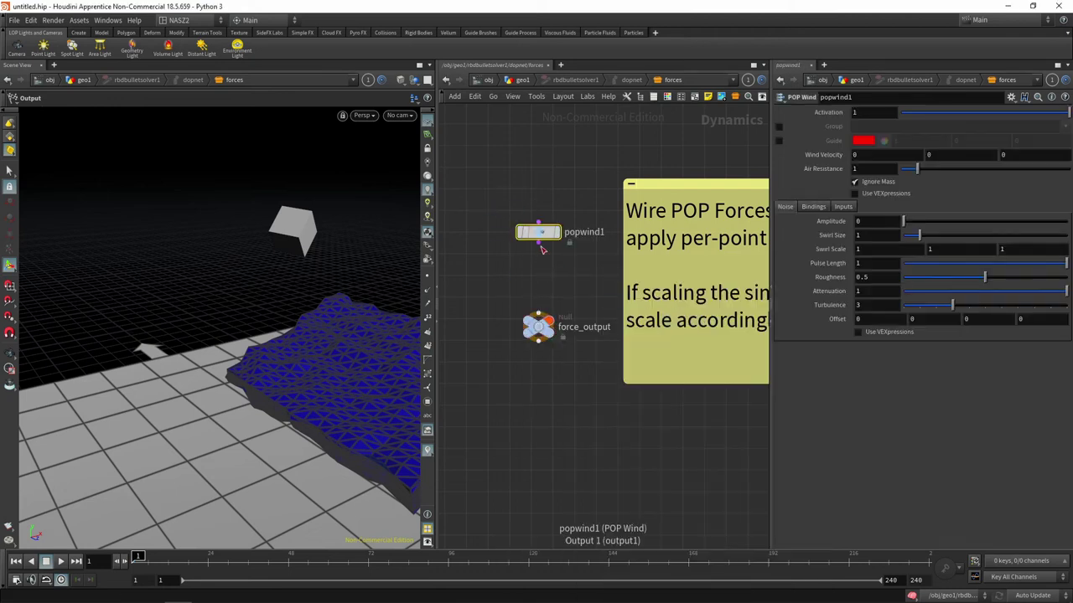
pyautogui.moveTo(538, 241); pyautogui.dragTo(548, 312)
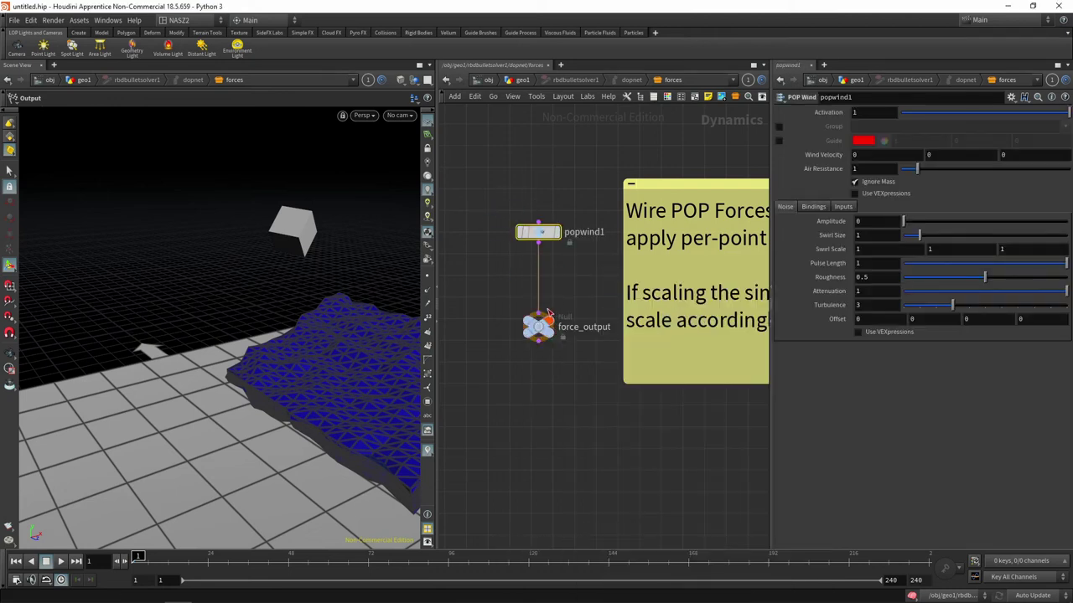
# Set popwind1's Wind Velocity X to 5 and preview the sim to frame 38
pyautogui.click(892, 154)
pyautogui.write('5')
pyautogui.press('Return')
pyautogui.click(60, 562)
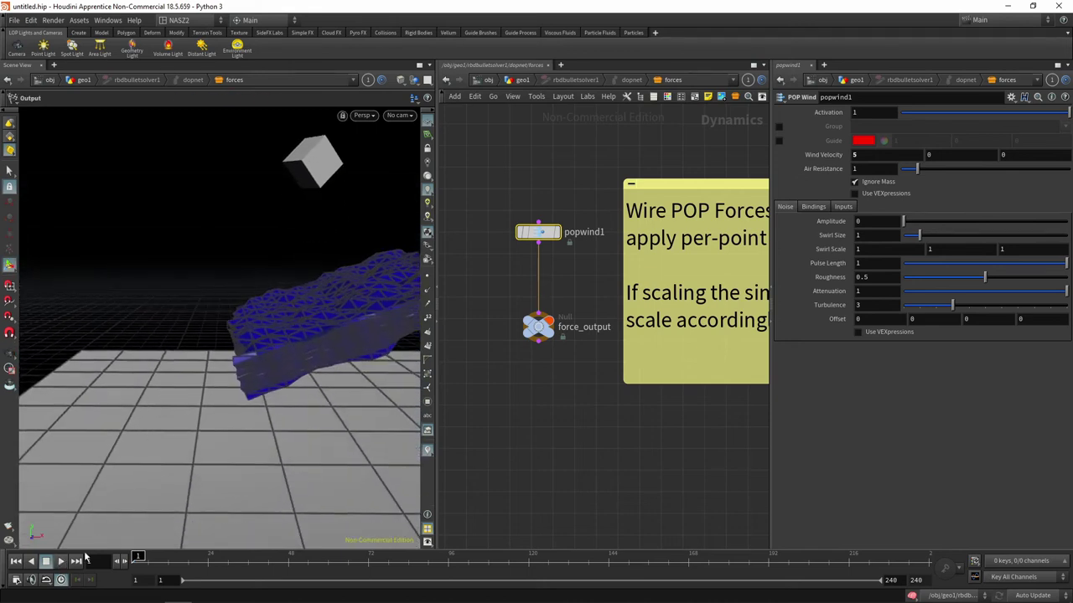
pyautogui.click(62, 563)
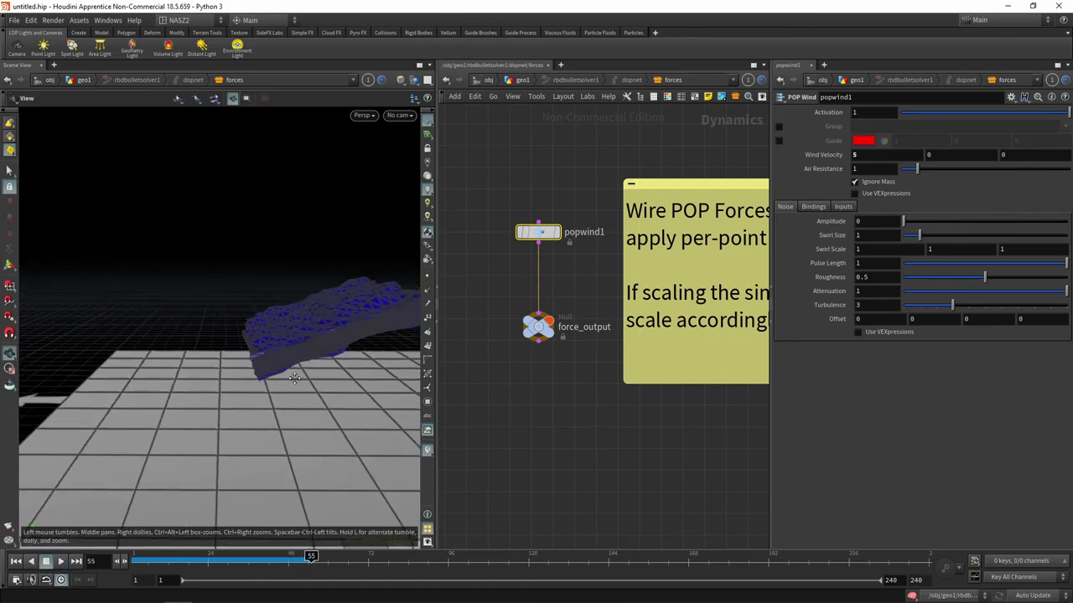
pyautogui.click(149, 557)
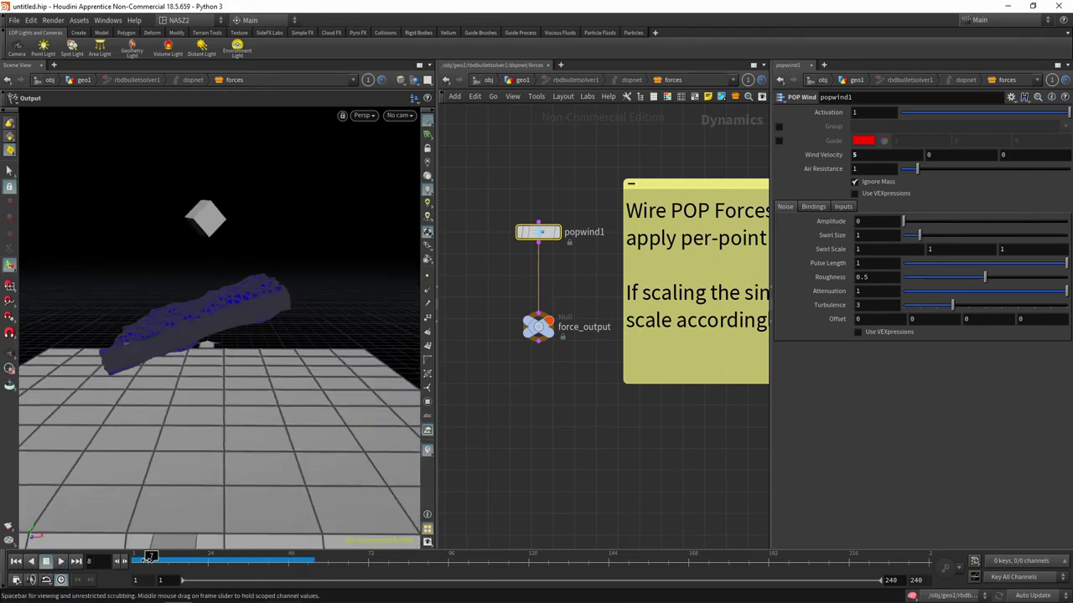
pyautogui.moveTo(149, 558); pyautogui.dragTo(263, 557)
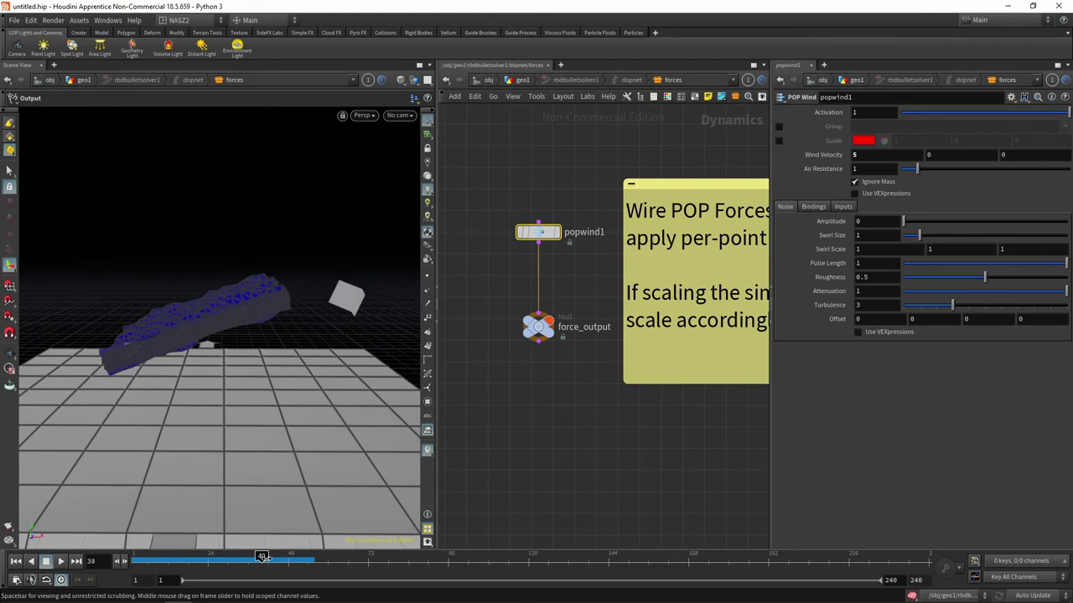
pyautogui.moveTo(262, 558); pyautogui.dragTo(138, 557)
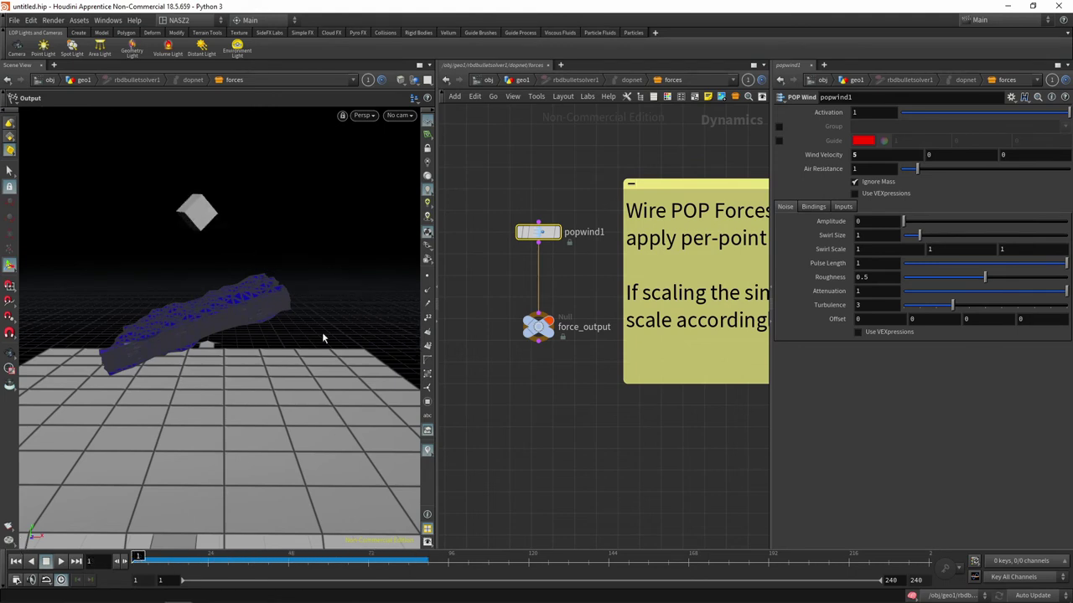
pyautogui.press('Tab')
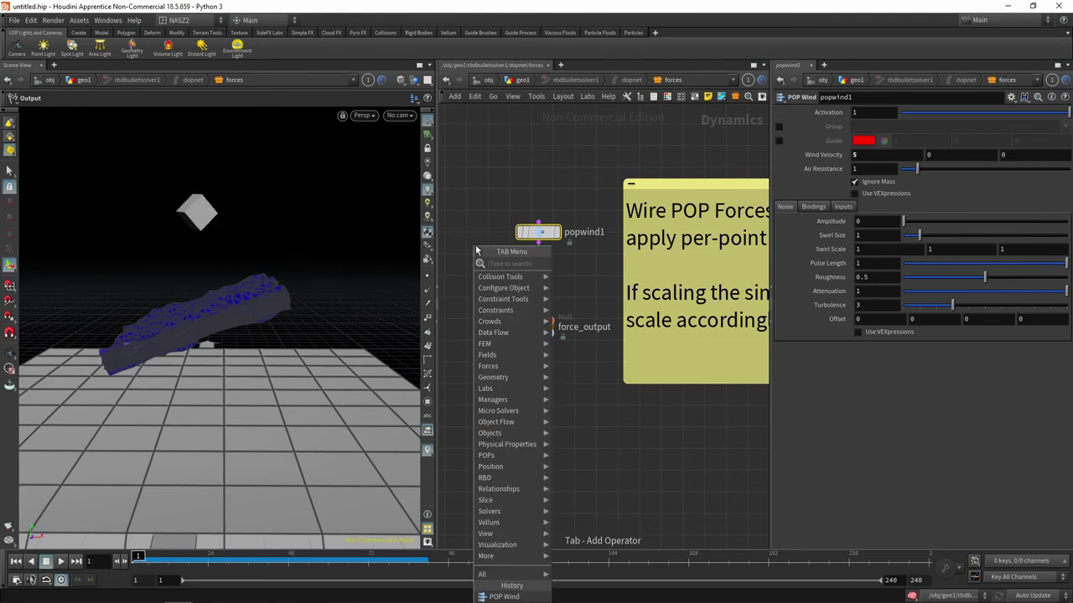
# Dismiss the node menu, pull popwind1 off force_output, and go back to geo1
pyautogui.write('pop')
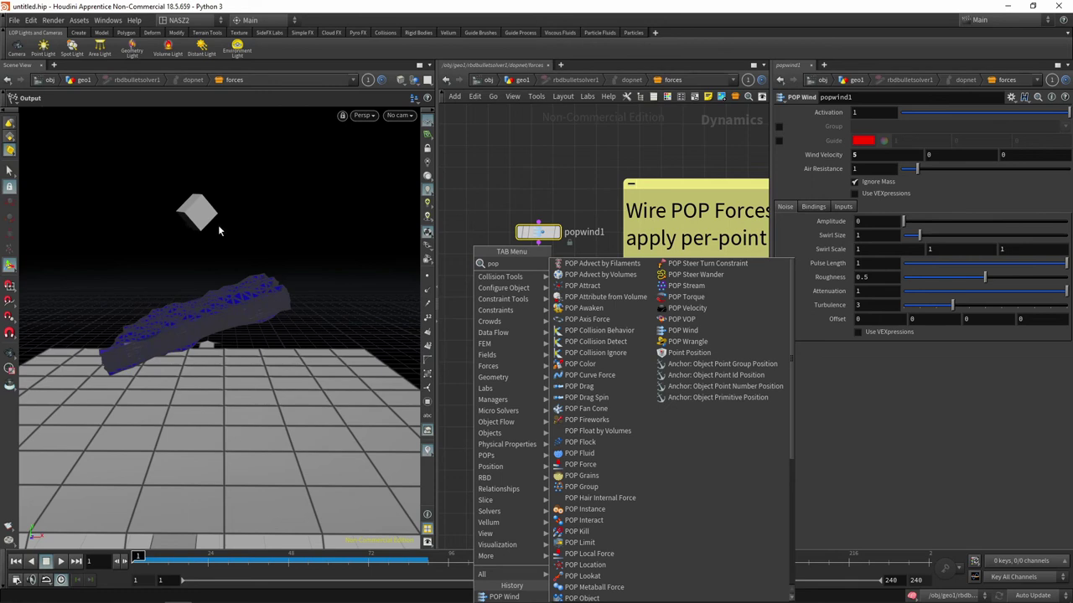
pyautogui.click(218, 231)
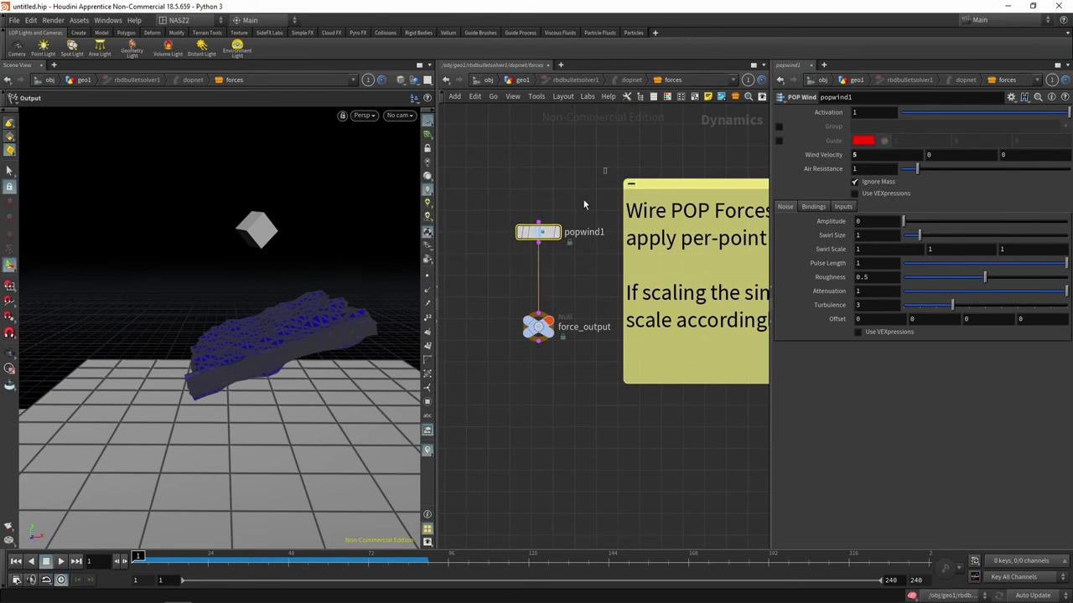
pyautogui.moveTo(462, 270); pyautogui.dragTo(468, 270, button='middle')
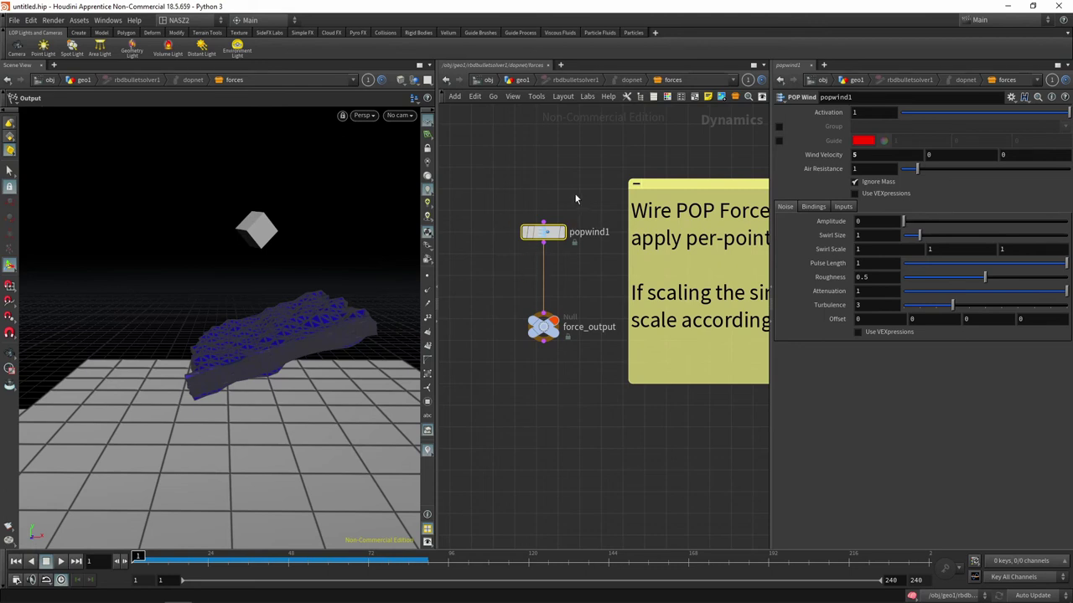
pyautogui.moveTo(553, 236)
pyautogui.mouseDown()
pyautogui.moveTo(480, 215)
pyautogui.moveTo(496, 215)
pyautogui.mouseUp()
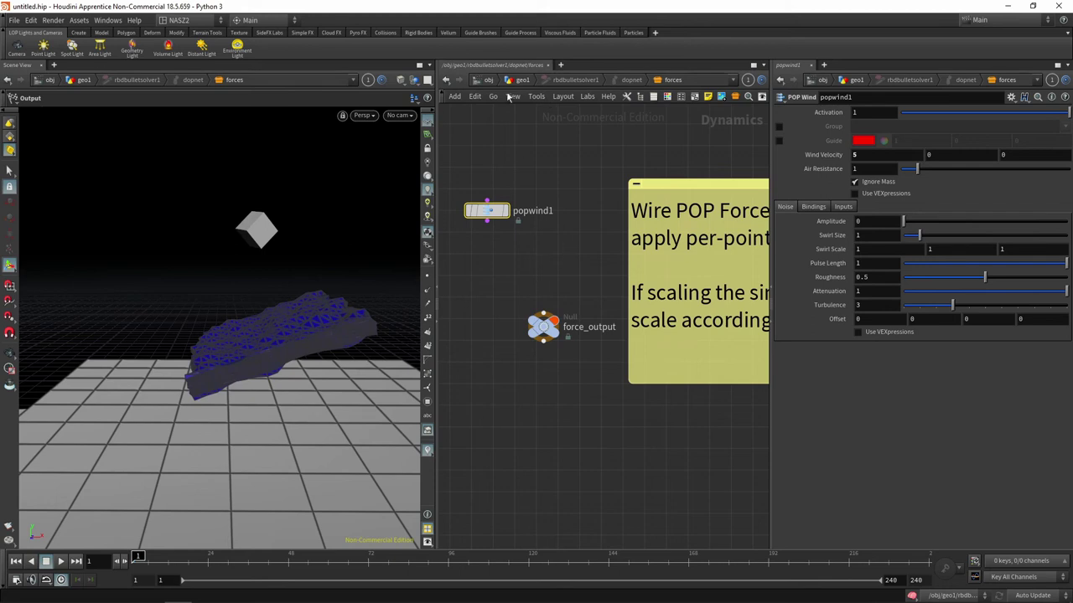
pyautogui.click(526, 81)
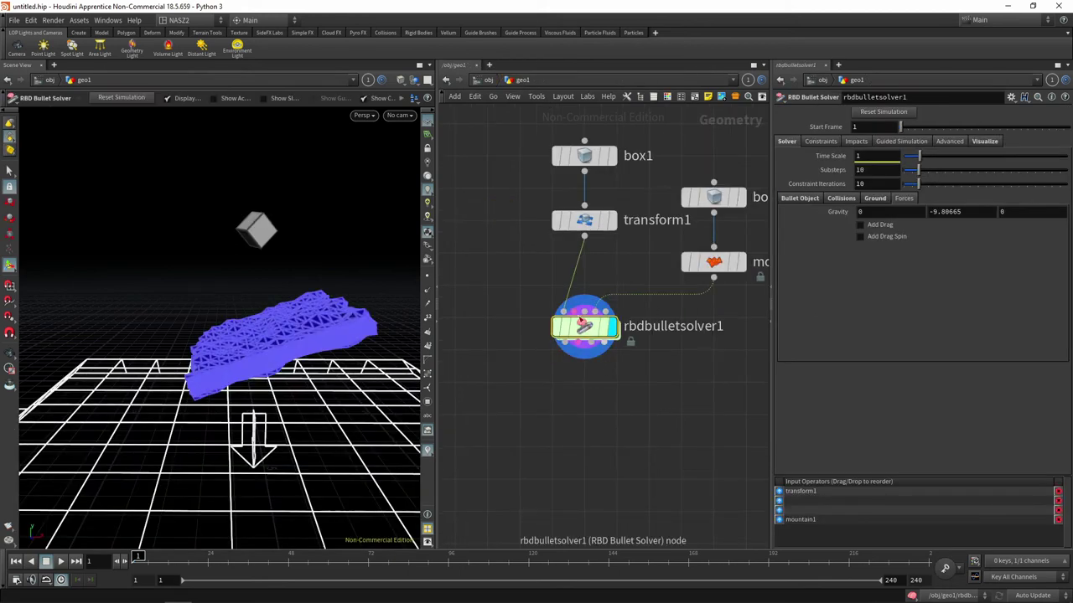
# Move rbdbulletsolver1 below the box1 → transform1 chain and reselect it
pyautogui.moveTo(587, 332); pyautogui.dragTo(608, 356)
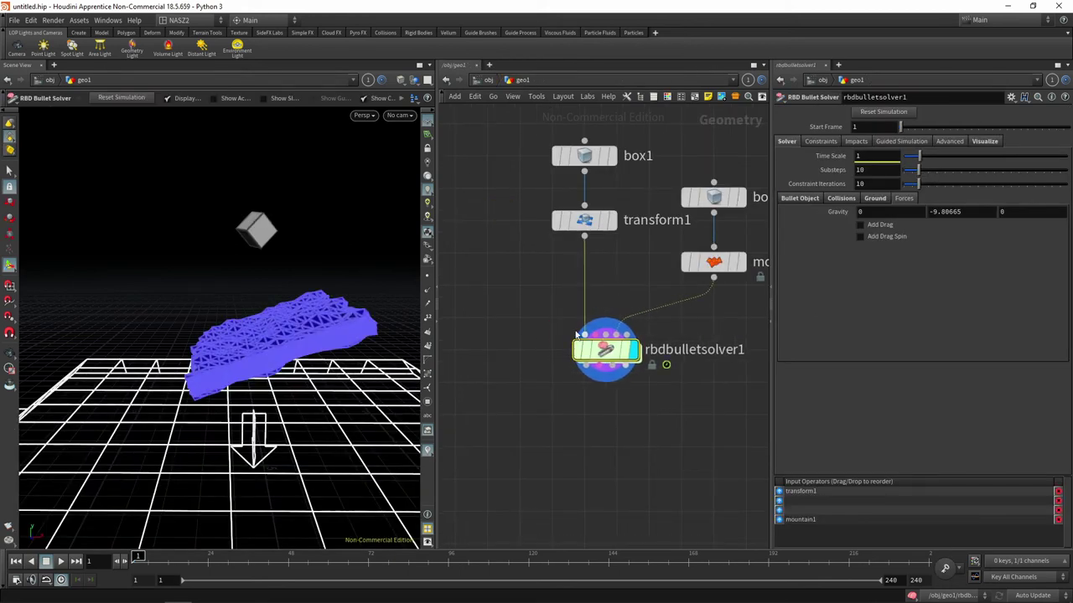
pyautogui.press('h')
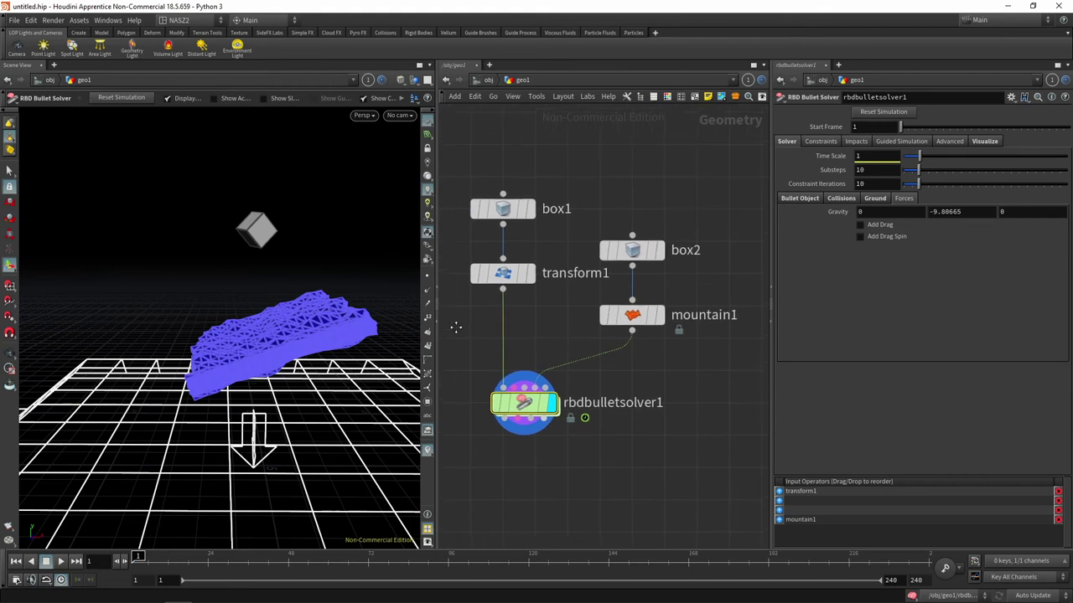
pyautogui.moveTo(474, 322); pyautogui.dragTo(472, 327, button='middle')
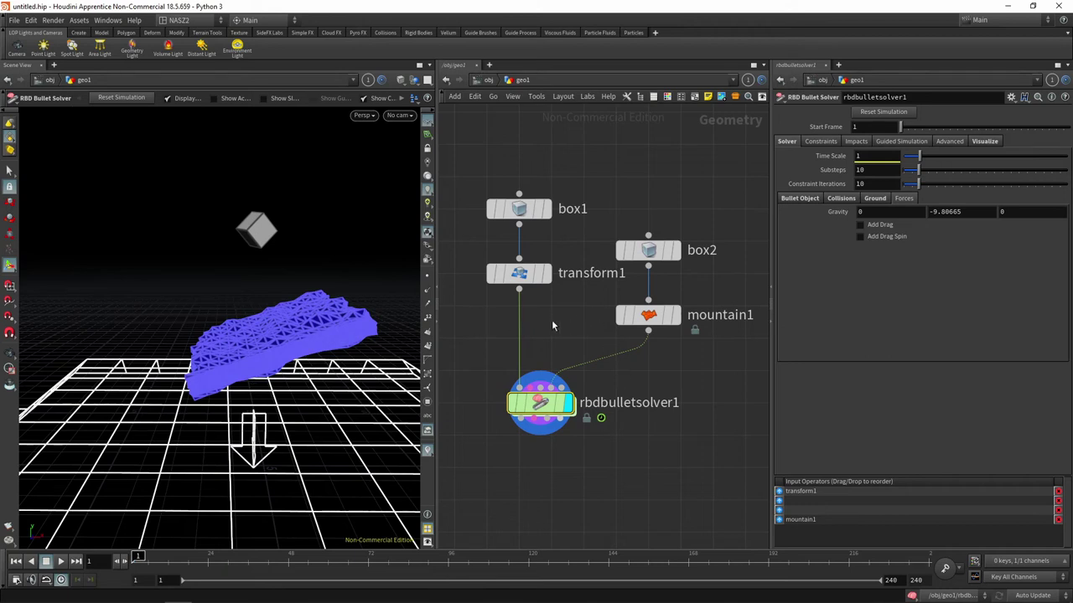
pyautogui.moveTo(552, 326); pyautogui.dragTo(560, 305, button='middle')
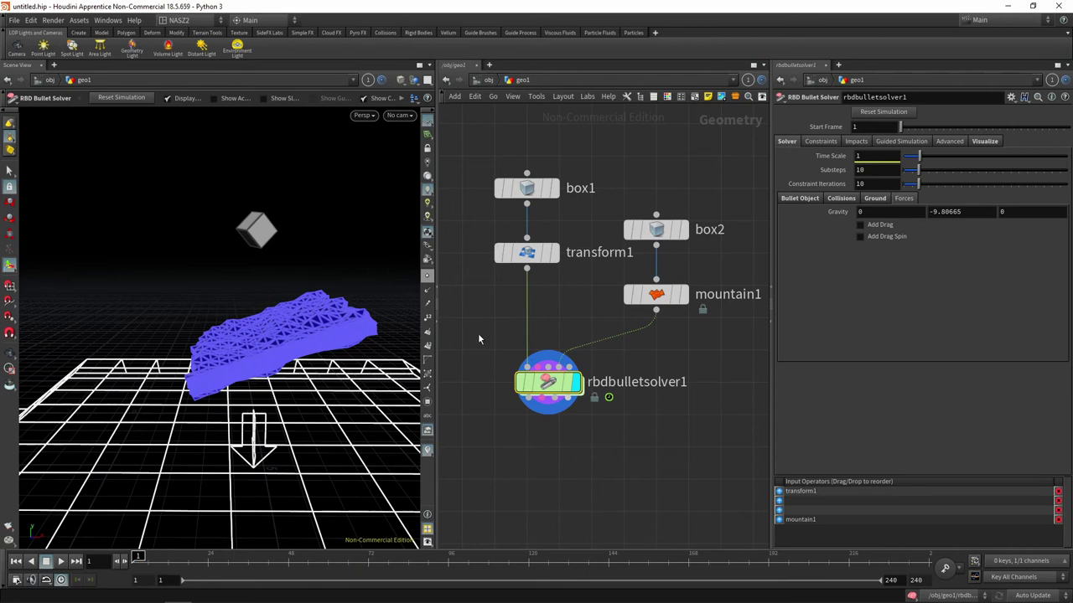
pyautogui.moveTo(586, 307); pyautogui.dragTo(589, 281, button='middle')
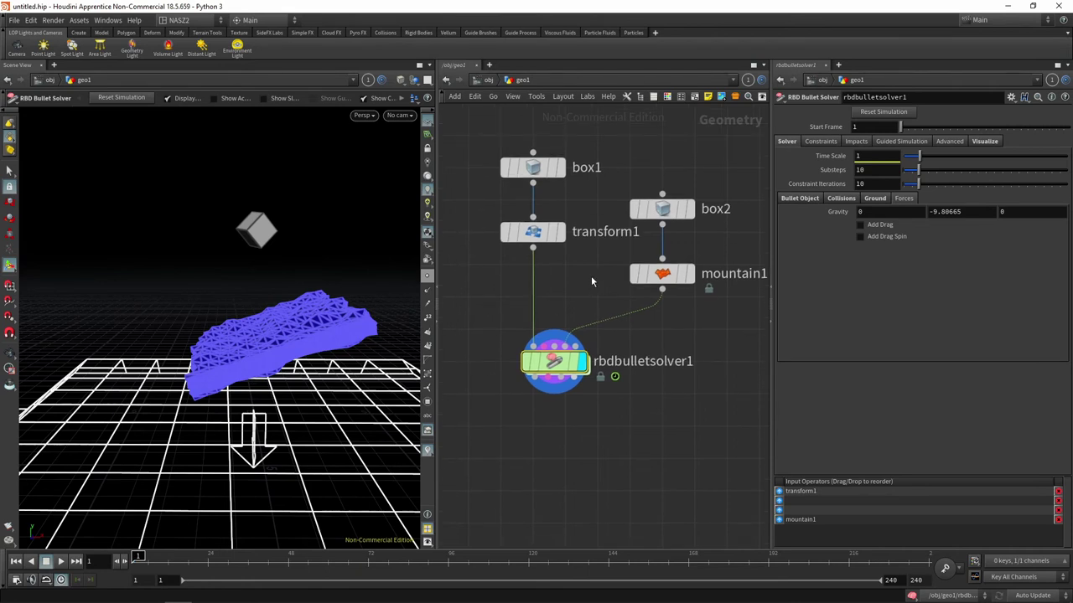
pyautogui.scroll(-3, 591, 281)
pyautogui.moveTo(571, 284); pyautogui.dragTo(648, 252, button='middle')
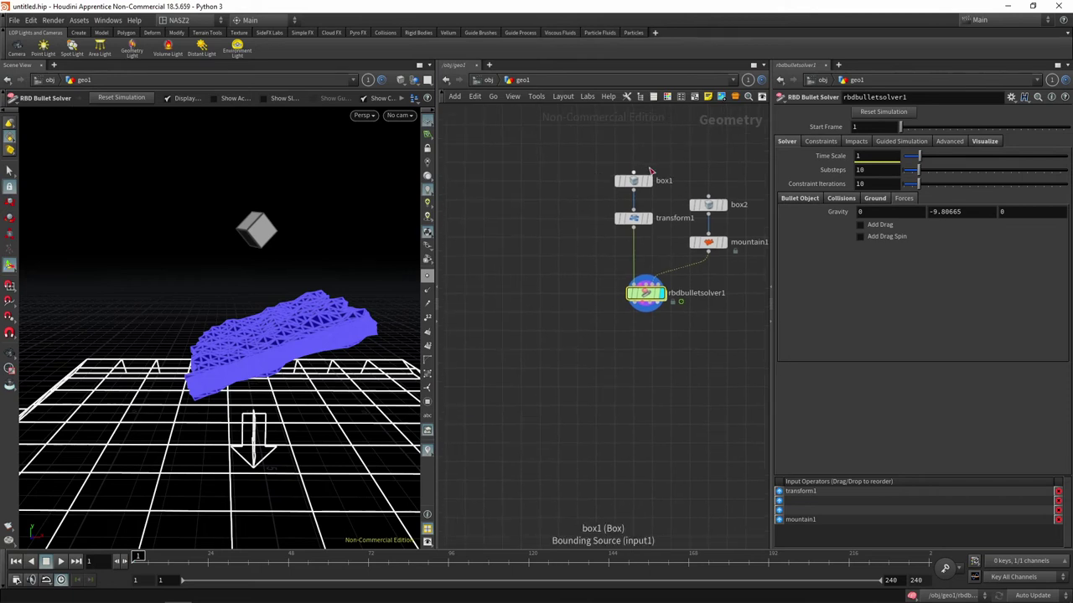
pyautogui.moveTo(668, 145); pyautogui.dragTo(584, 216)
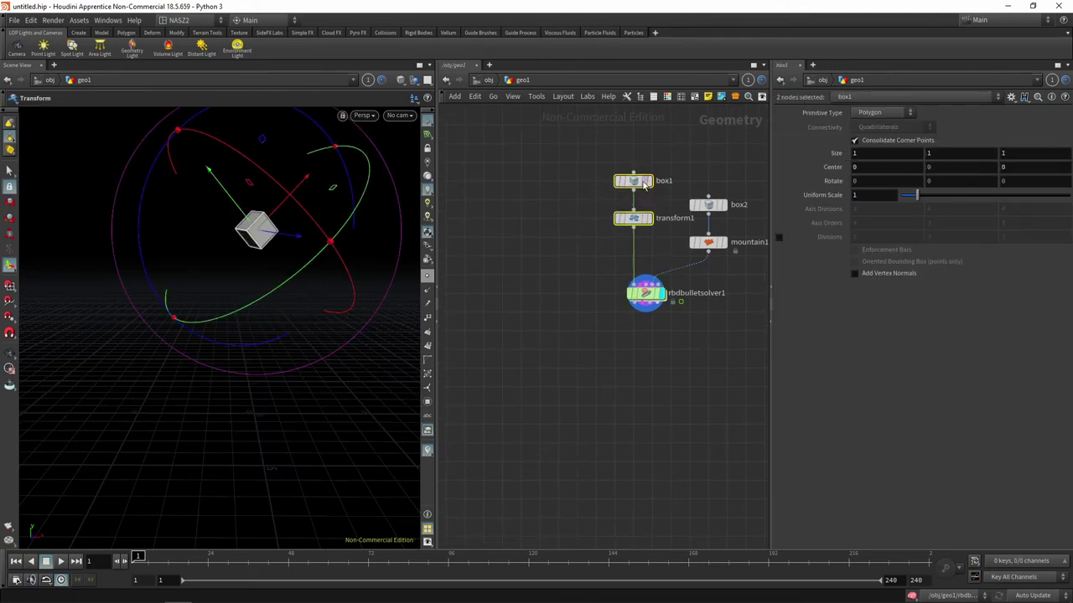
pyautogui.scroll(3, 644, 185)
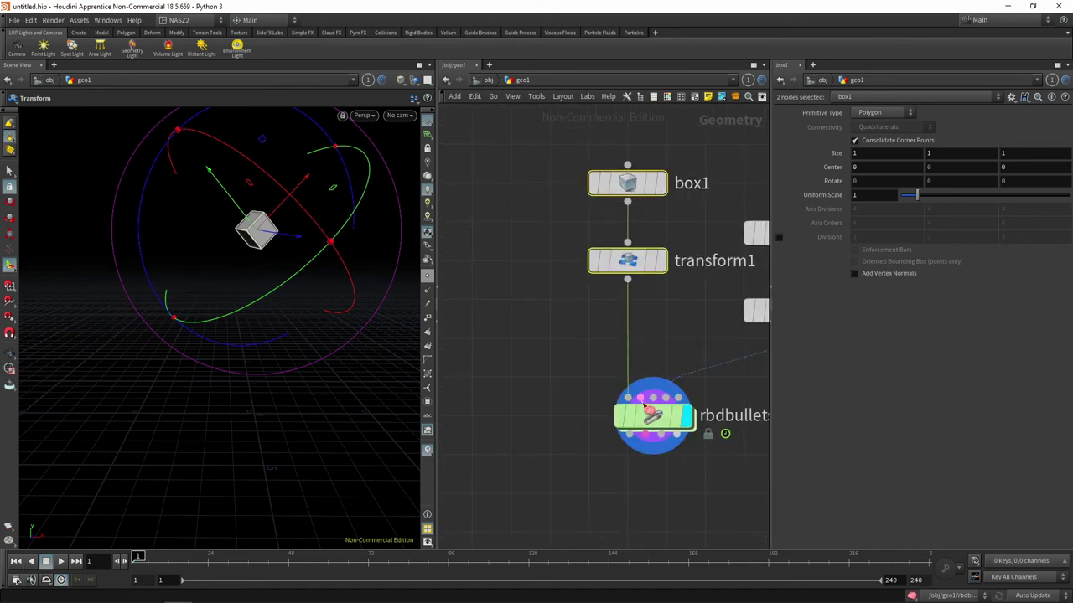
pyautogui.click(652, 415)
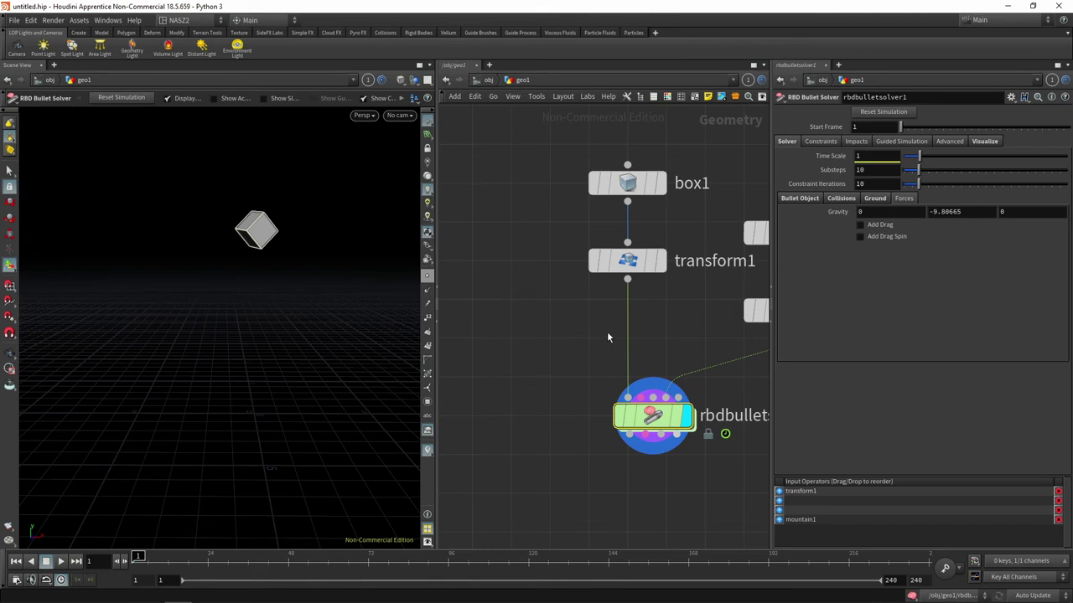
pyautogui.moveTo(582, 358); pyautogui.dragTo(607, 354, button='middle')
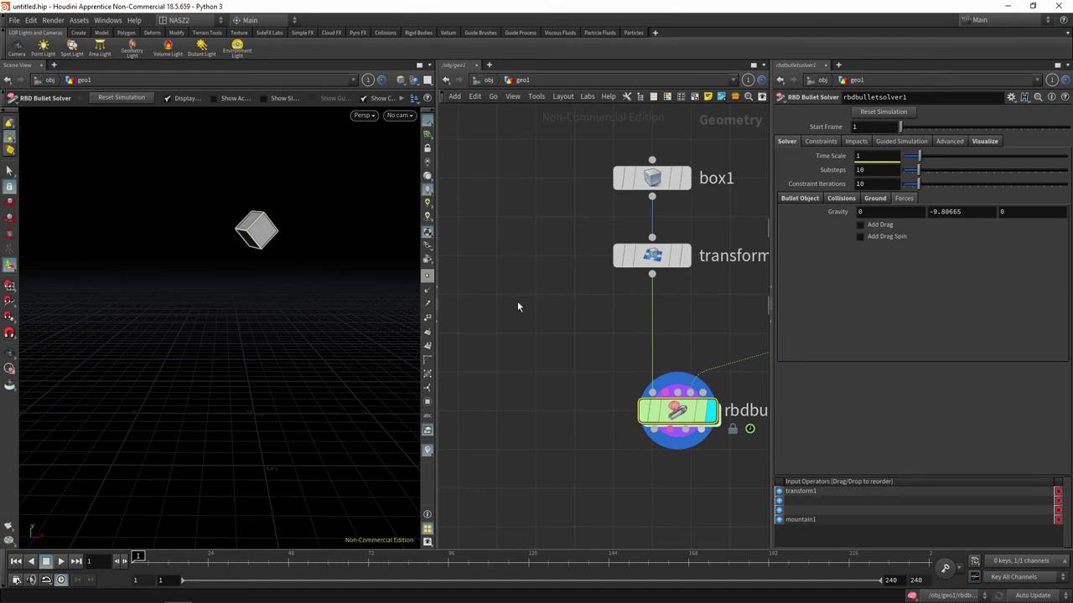
# Add a new Box node, box3, to the geo1 network
pyautogui.press('Tab')
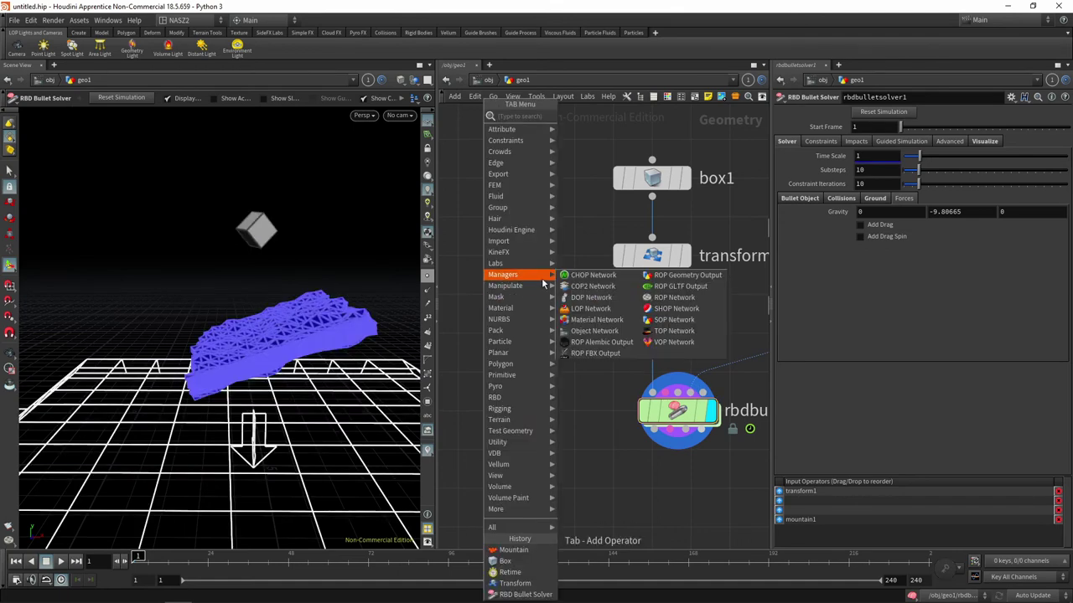
pyautogui.write('box')
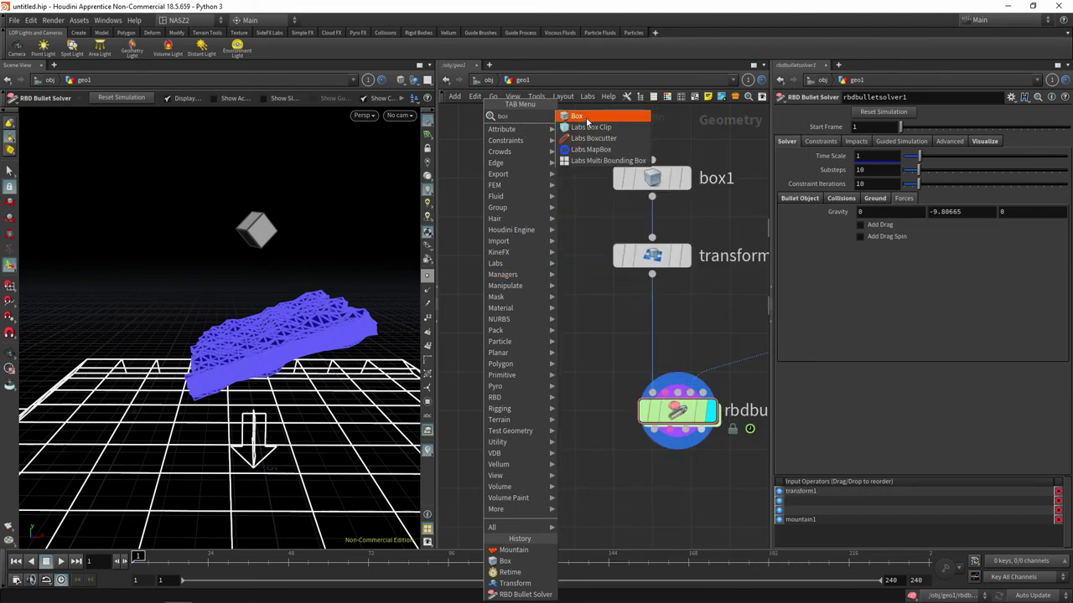
pyautogui.click(587, 121)
pyautogui.click(495, 241)
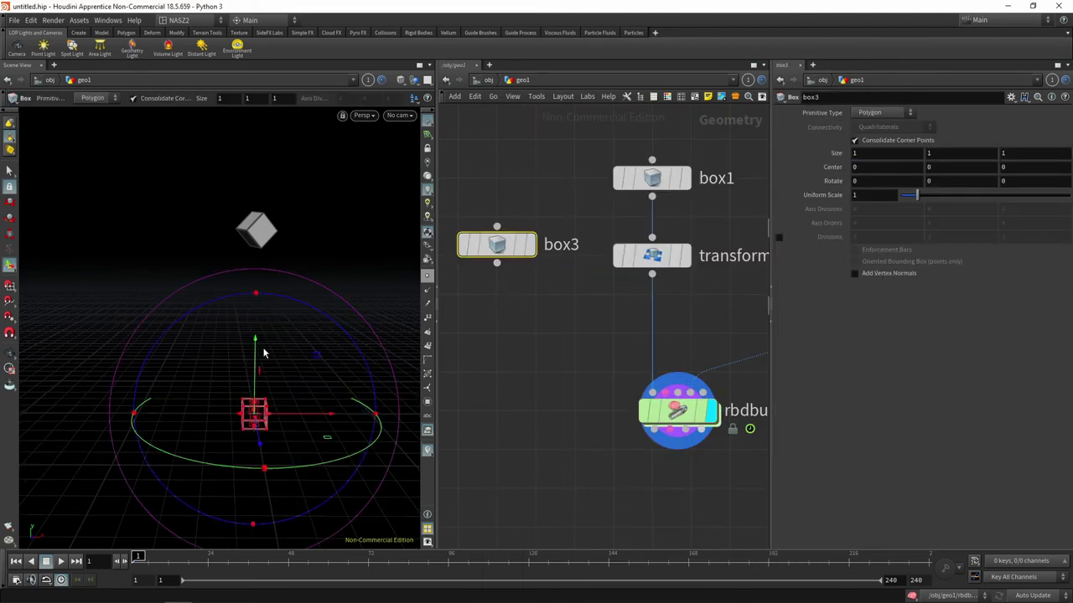
# Raise box3 high and stretch it into a slab with Size Z about 4.39
pyautogui.moveTo(263, 353)
pyautogui.mouseDown()
pyautogui.moveTo(285, 287)
pyautogui.moveTo(167, 268)
pyautogui.moveTo(156, 362)
pyautogui.mouseUp()
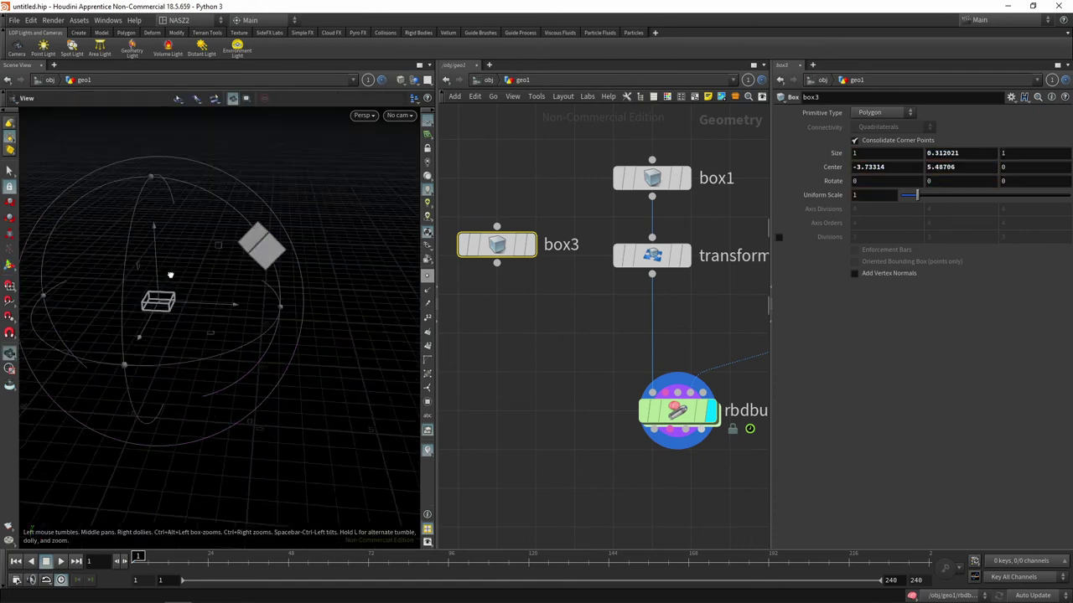
pyautogui.moveTo(125, 447)
pyautogui.mouseDown()
pyautogui.moveTo(112, 460)
pyautogui.moveTo(228, 192)
pyautogui.moveTo(210, 234)
pyautogui.moveTo(276, 251)
pyautogui.mouseUp()
pyautogui.press('Escape')
pyautogui.press('Return')
pyautogui.moveTo(199, 208); pyautogui.dragTo(198, 187)
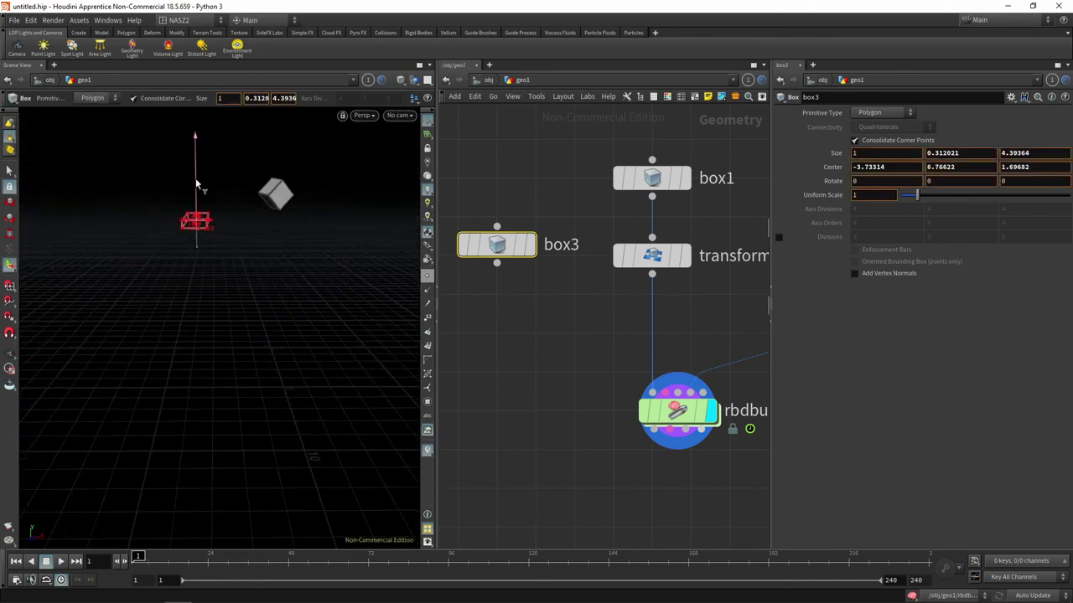
pyautogui.press('Escape')
pyautogui.moveTo(271, 232); pyautogui.dragTo(263, 213)
pyautogui.press('Return')
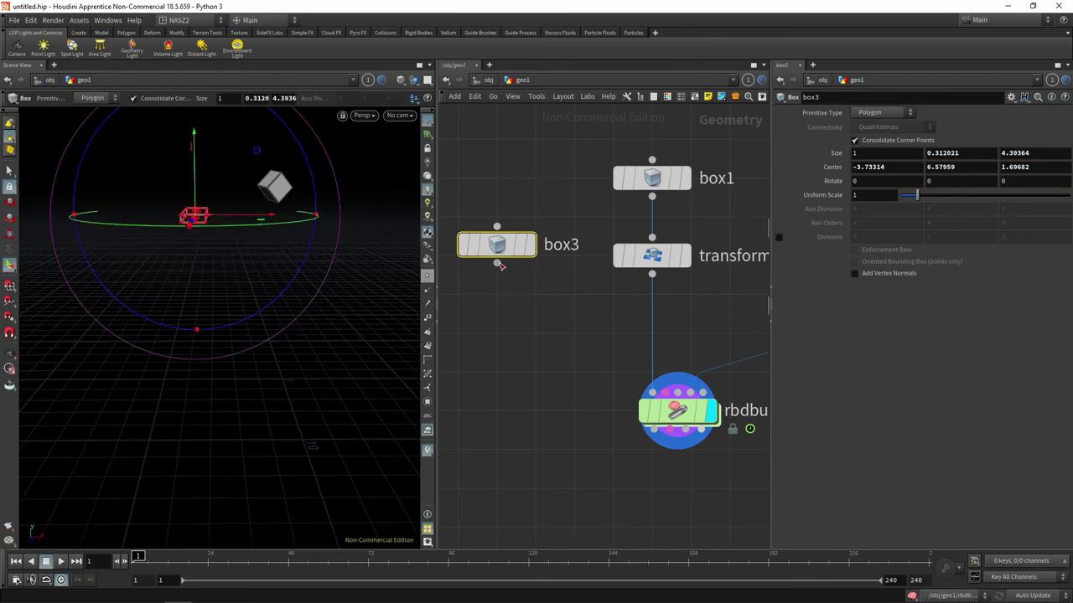
# Add a Copy and Transform node wired below the box3 slab
pyautogui.press('Tab')
pyautogui.write('cop')
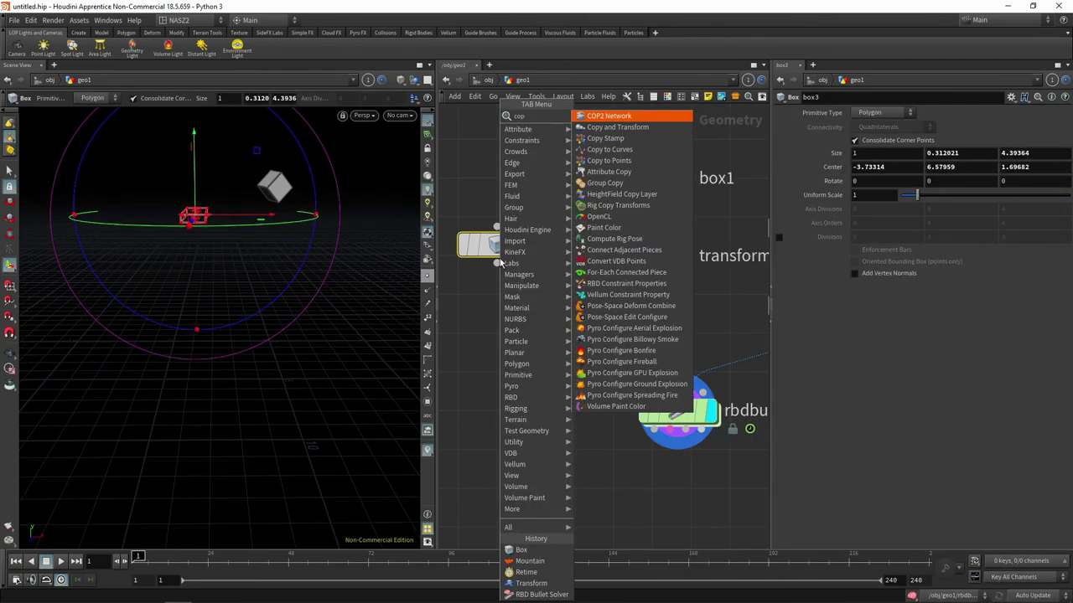
pyautogui.click(652, 128)
pyautogui.click(497, 322)
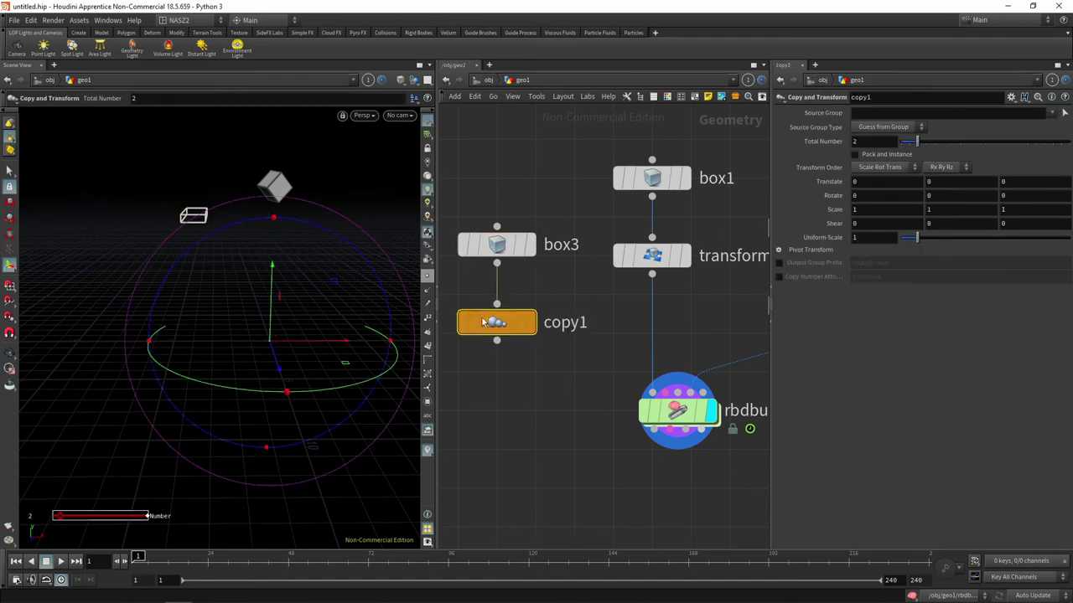
# Offset copies 0.76 in X and -0.51 in Y, make 8 copies, and move both nodes up
pyautogui.moveTo(333, 345); pyautogui.dragTo(355, 344)
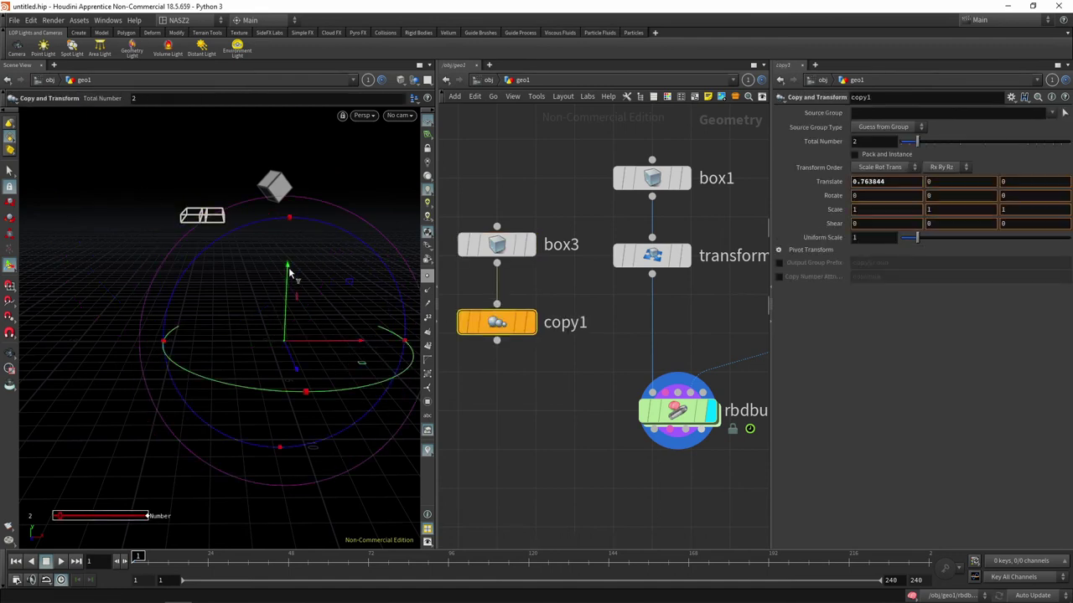
pyautogui.moveTo(288, 268); pyautogui.dragTo(287, 283)
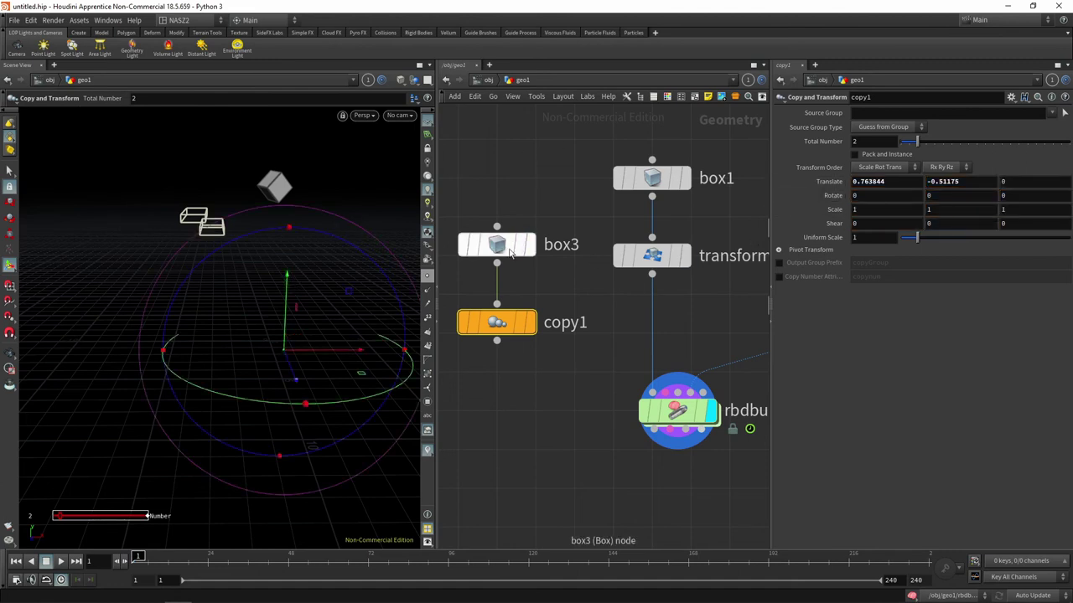
pyautogui.moveTo(917, 142); pyautogui.dragTo(972, 146)
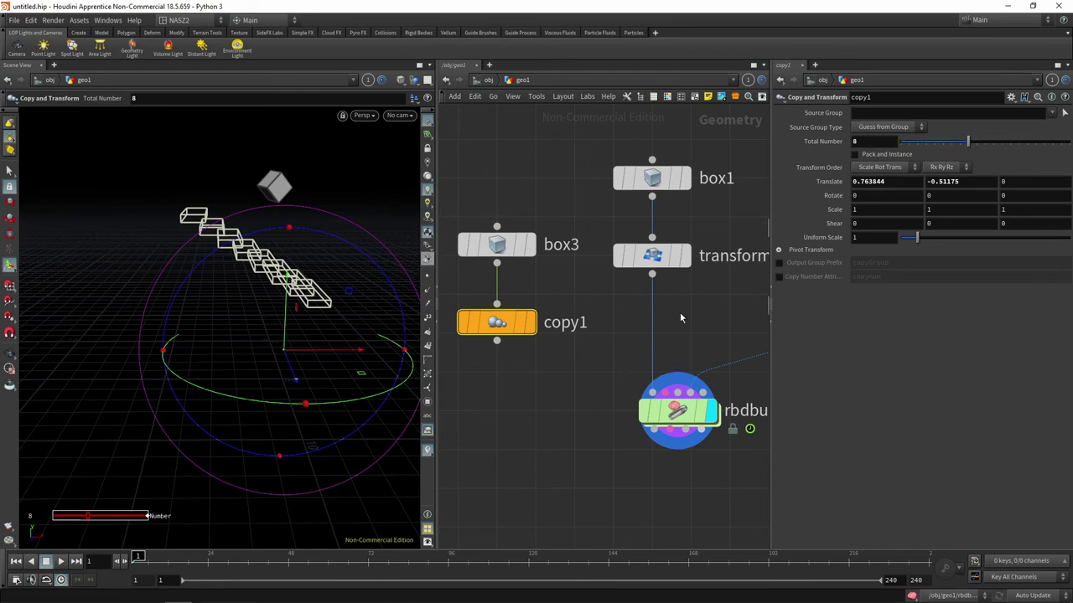
pyautogui.moveTo(684, 314); pyautogui.dragTo(720, 314, button='middle')
pyautogui.moveTo(588, 167)
pyautogui.mouseDown()
pyautogui.moveTo(492, 340)
pyautogui.moveTo(526, 277)
pyautogui.moveTo(513, 220)
pyautogui.moveTo(527, 259)
pyautogui.mouseUp()
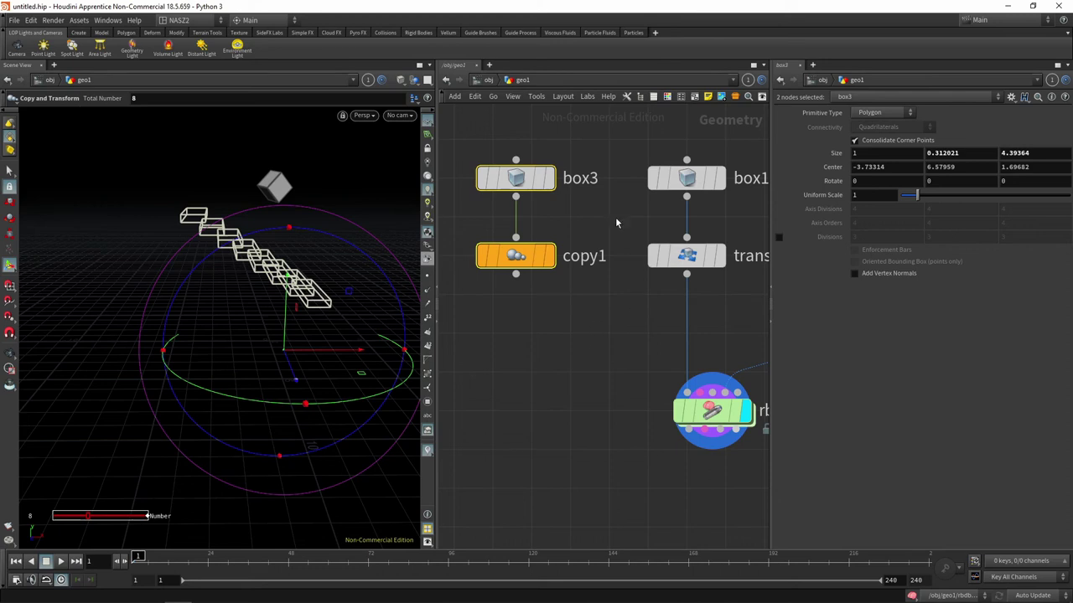
# Show rbdbulletsolver1's Bullet Object settings, then start a node search in the network
pyautogui.click(712, 411)
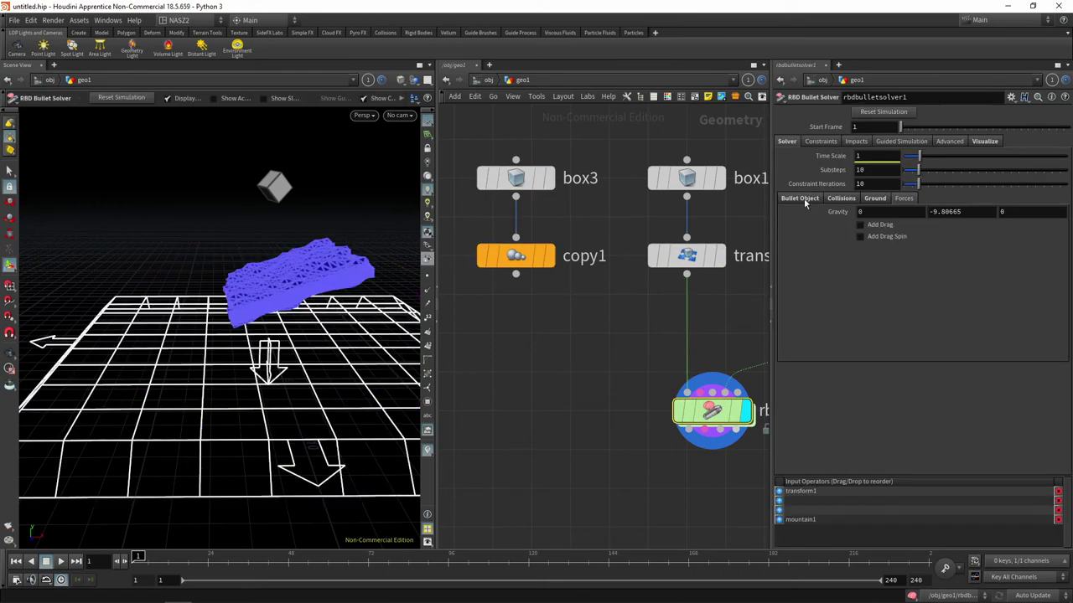
pyautogui.click(801, 199)
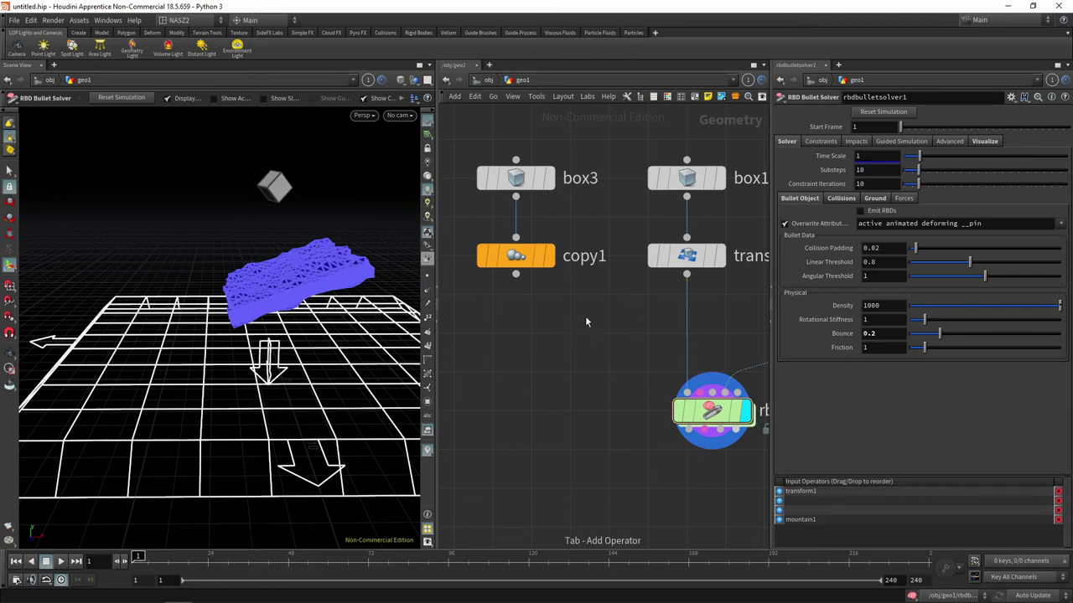
pyautogui.press('Tab')
# Add a Merge node combining copy1 and transform1, feeding it into rbdbulletsolver1
pyautogui.write('mer')
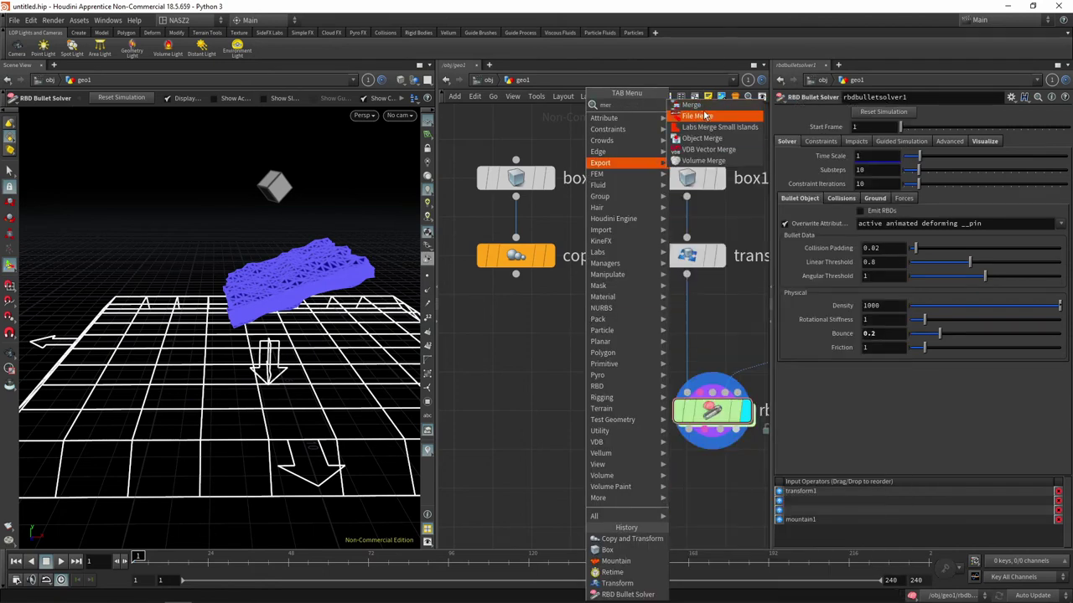
pyautogui.press('Return')
pyautogui.click(597, 330)
pyautogui.moveTo(515, 275); pyautogui.dragTo(612, 315)
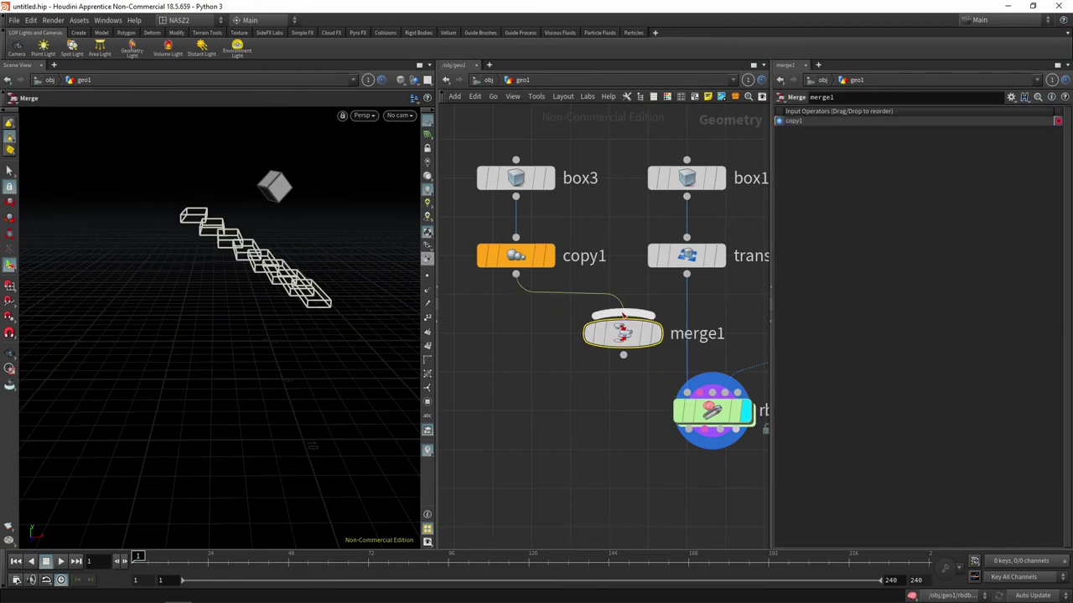
pyautogui.moveTo(686, 274); pyautogui.dragTo(633, 315)
pyautogui.moveTo(622, 354); pyautogui.dragTo(687, 381)
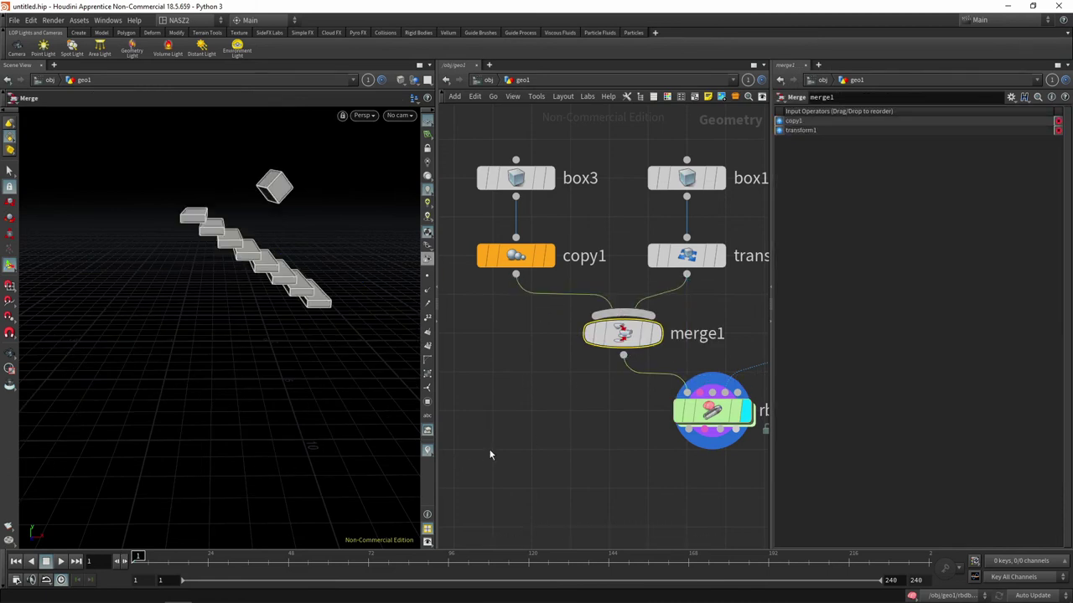
# Play the simulation to test the fall, then rewind to the start
pyautogui.moveTo(491, 455); pyautogui.dragTo(386, 433, button='middle')
pyautogui.click(604, 387)
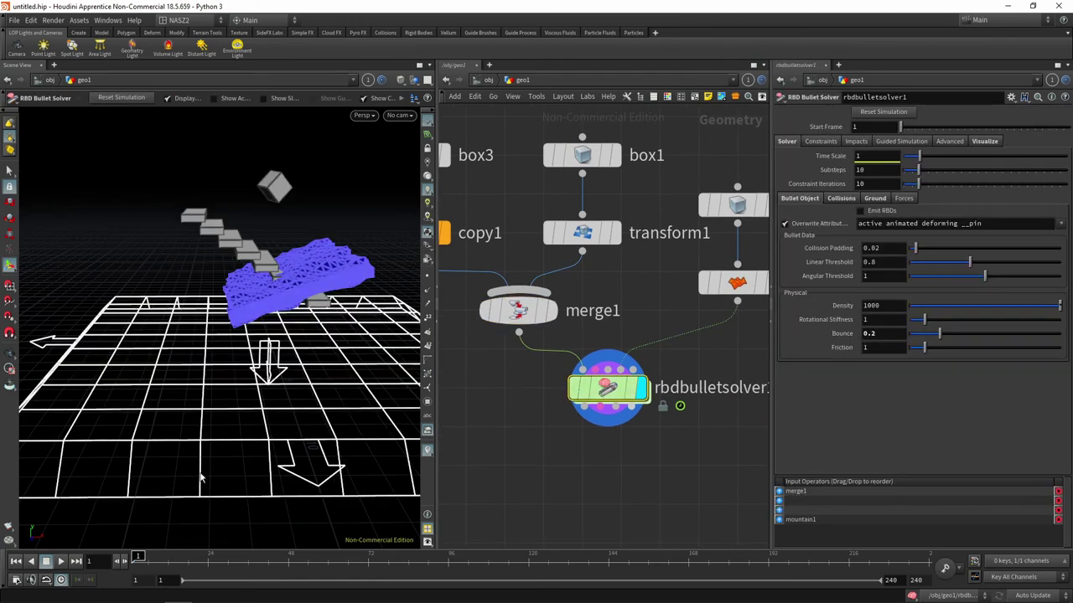
pyautogui.click(62, 561)
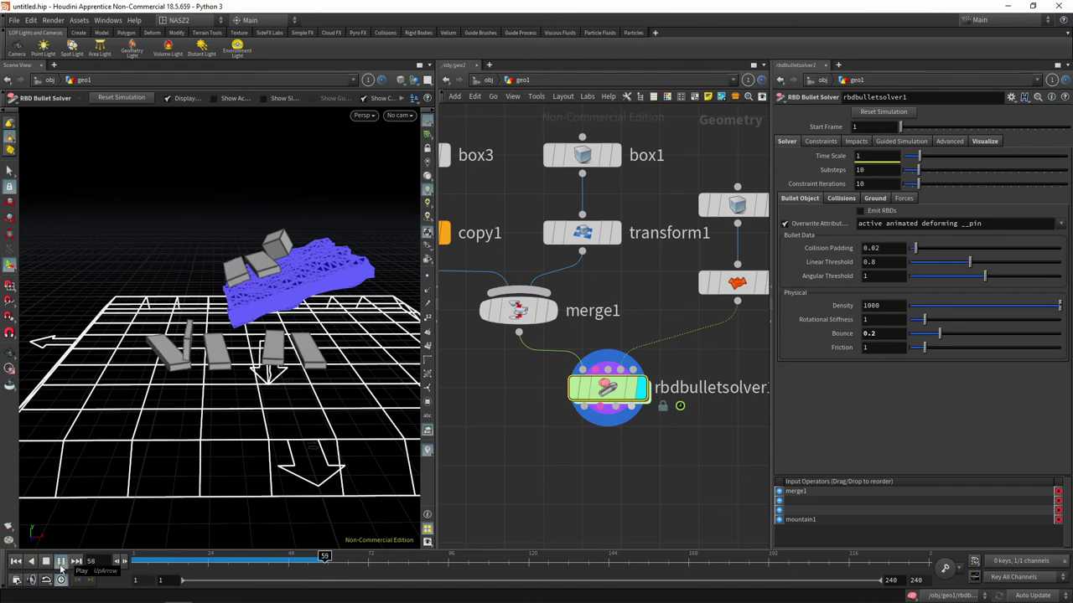
pyautogui.click(60, 562)
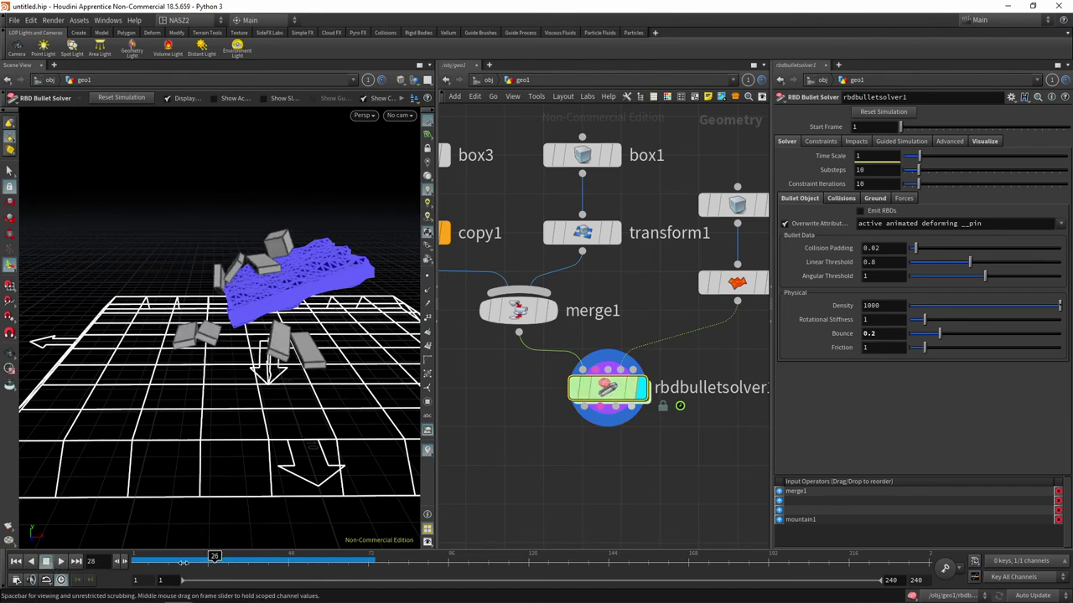
pyautogui.hotkey('ctrl', 'Up')
pyautogui.moveTo(582, 239); pyautogui.dragTo(657, 277, button='middle')
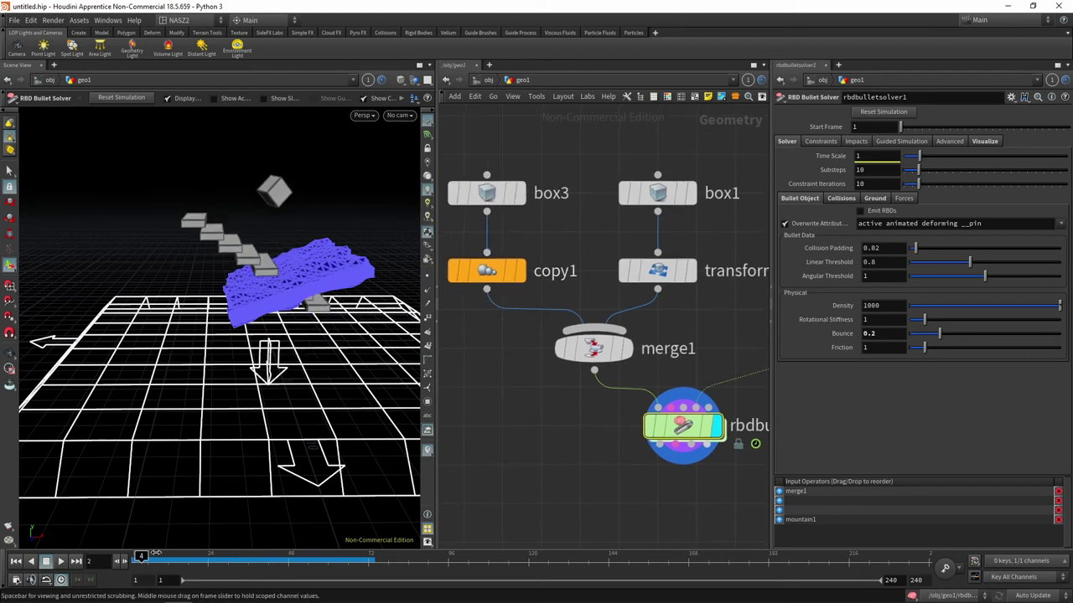
pyautogui.moveTo(227, 557)
pyautogui.mouseDown()
pyautogui.moveTo(148, 563)
pyautogui.moveTo(88, 551)
pyautogui.mouseUp()
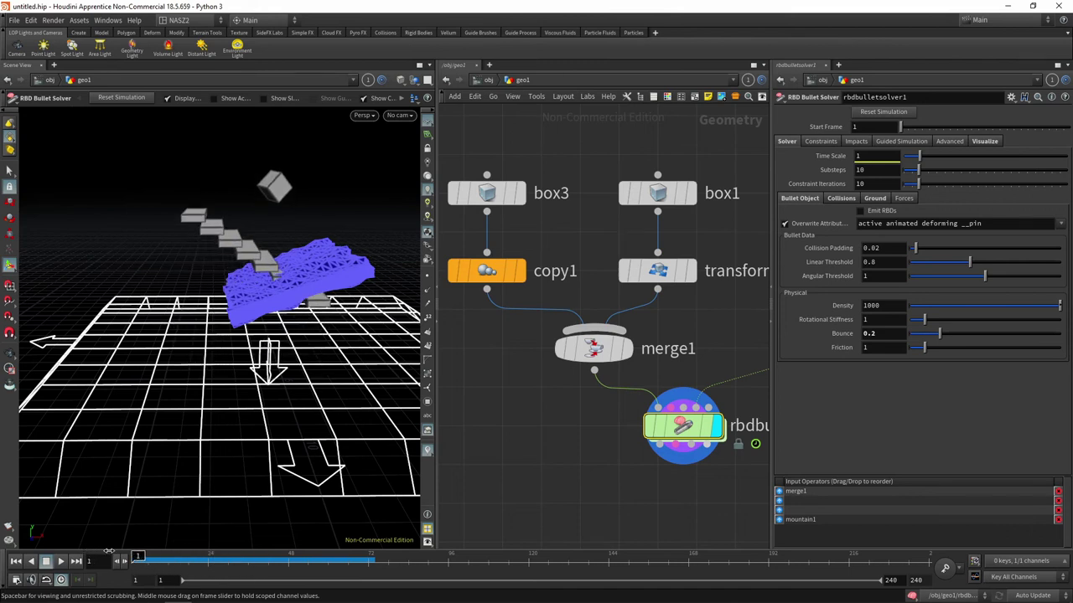
pyautogui.moveTo(611, 371)
pyautogui.mouseDown(button='middle')
pyautogui.moveTo(545, 321)
pyautogui.moveTo(779, 271)
pyautogui.mouseUp(button='middle')
# Move the box2 ground collider down and aside and shrink it from its left side
pyautogui.click(650, 212)
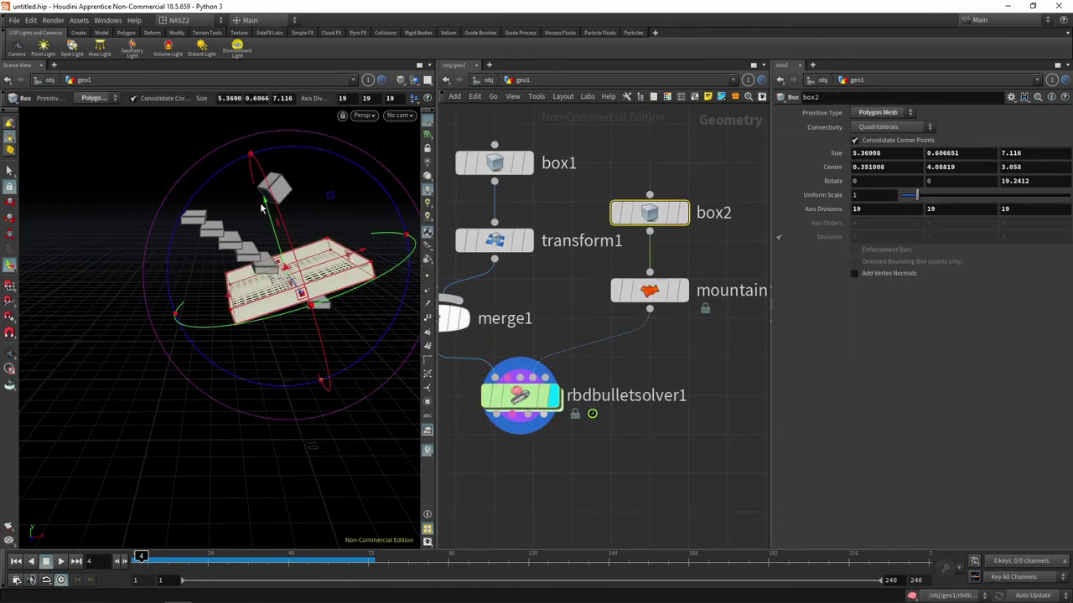
pyautogui.moveTo(261, 208); pyautogui.dragTo(315, 276)
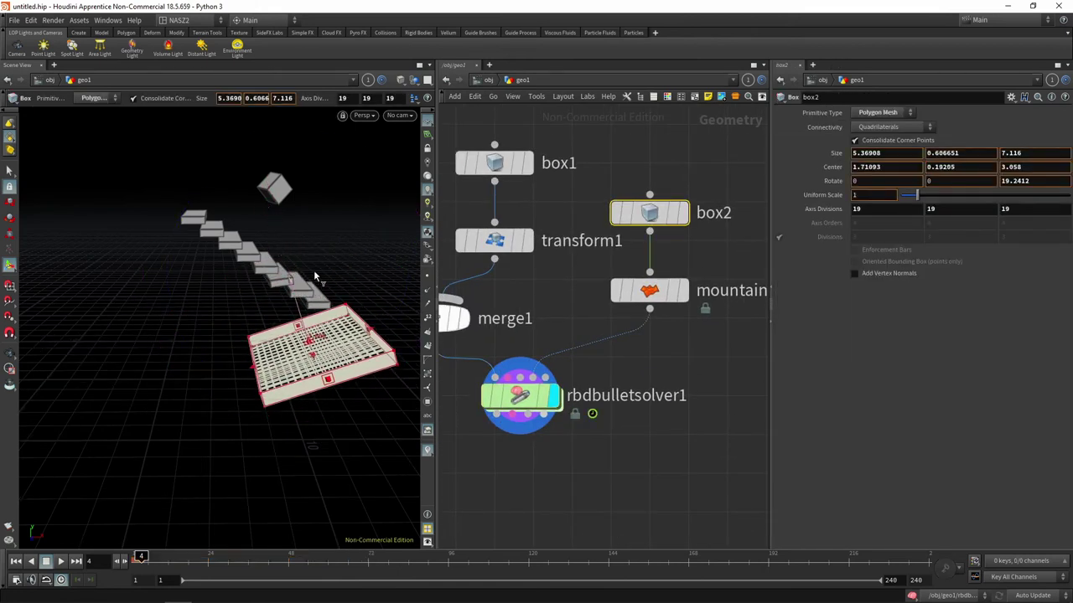
pyautogui.moveTo(260, 369)
pyautogui.mouseDown()
pyautogui.moveTo(398, 322)
pyautogui.moveTo(343, 457)
pyautogui.moveTo(292, 423)
pyautogui.mouseUp()
pyautogui.press('Escape')
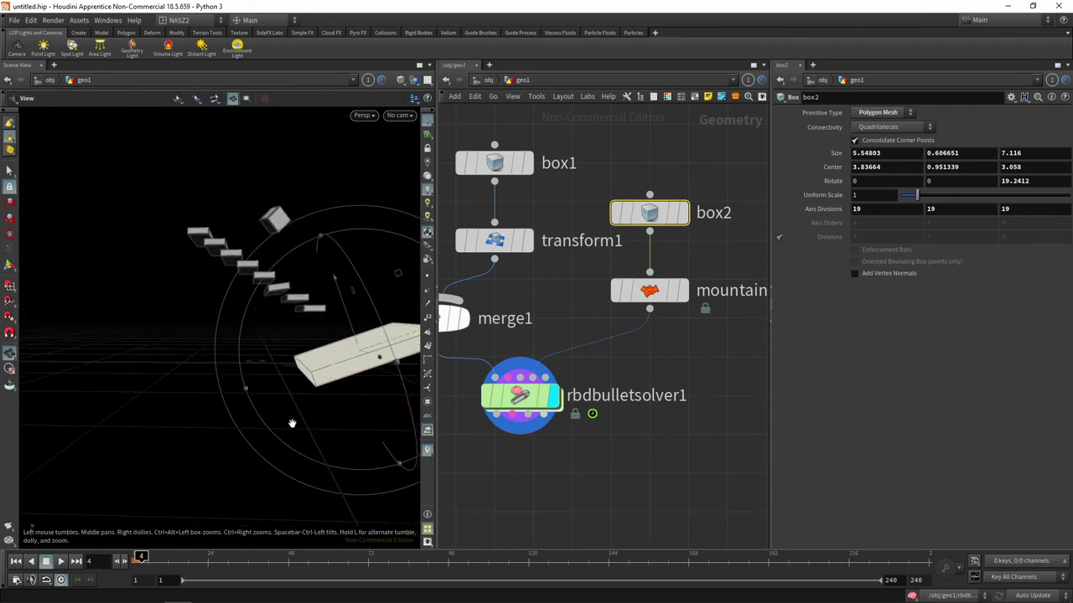
pyautogui.press('Return')
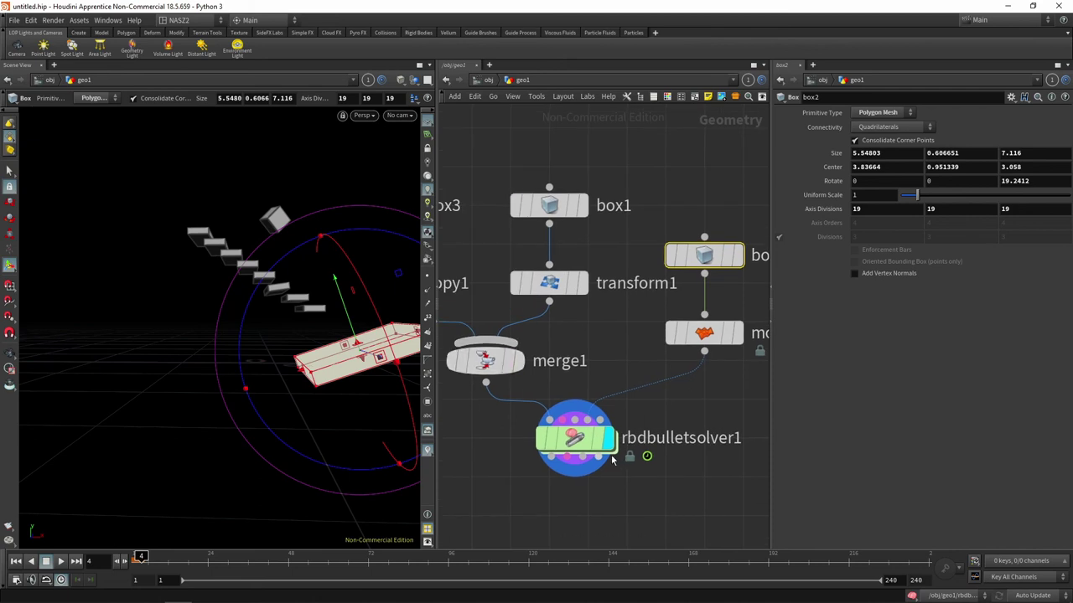
pyautogui.click(587, 440)
# Play the simulation from frame 1 to watch the slabs fall, then scrub back to frame 1
pyautogui.click(16, 561)
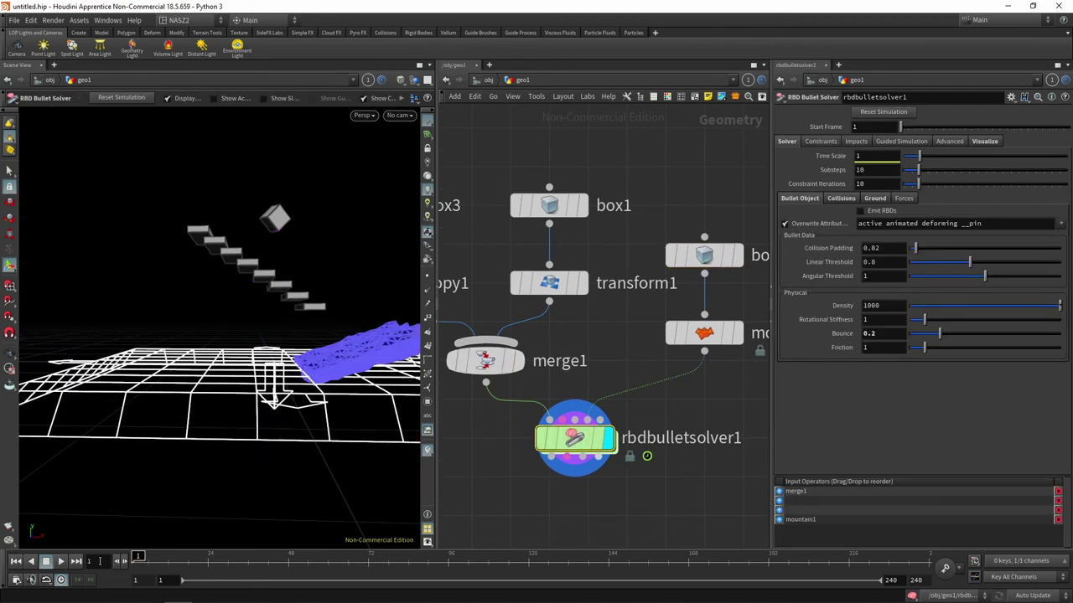
pyautogui.click(60, 563)
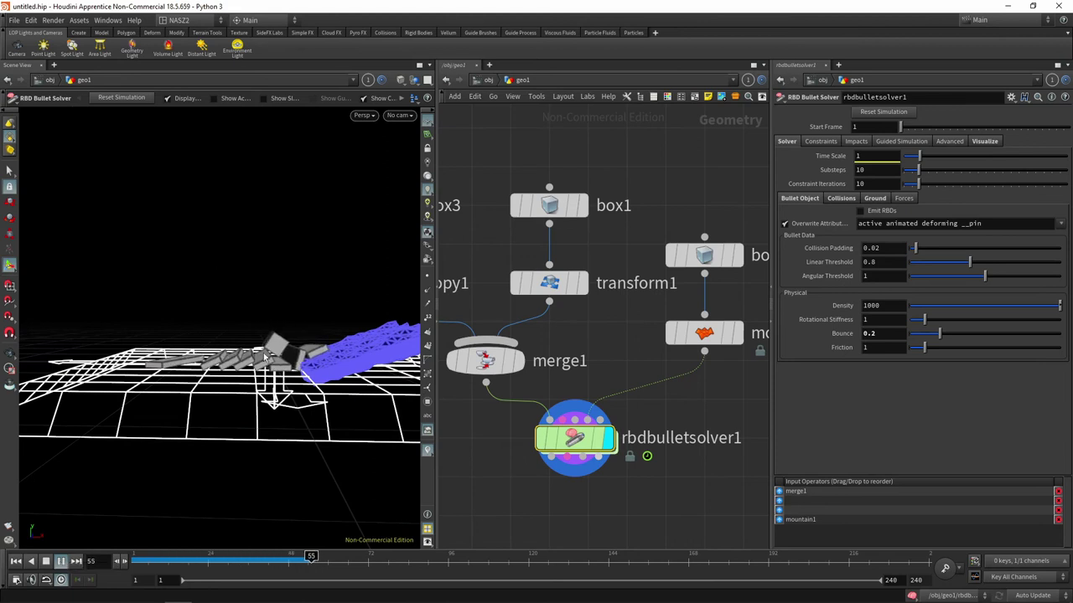
pyautogui.press('Escape')
pyautogui.moveTo(215, 318)
pyautogui.mouseDown()
pyautogui.moveTo(193, 342)
pyautogui.moveTo(243, 352)
pyautogui.mouseUp()
pyautogui.press('Return')
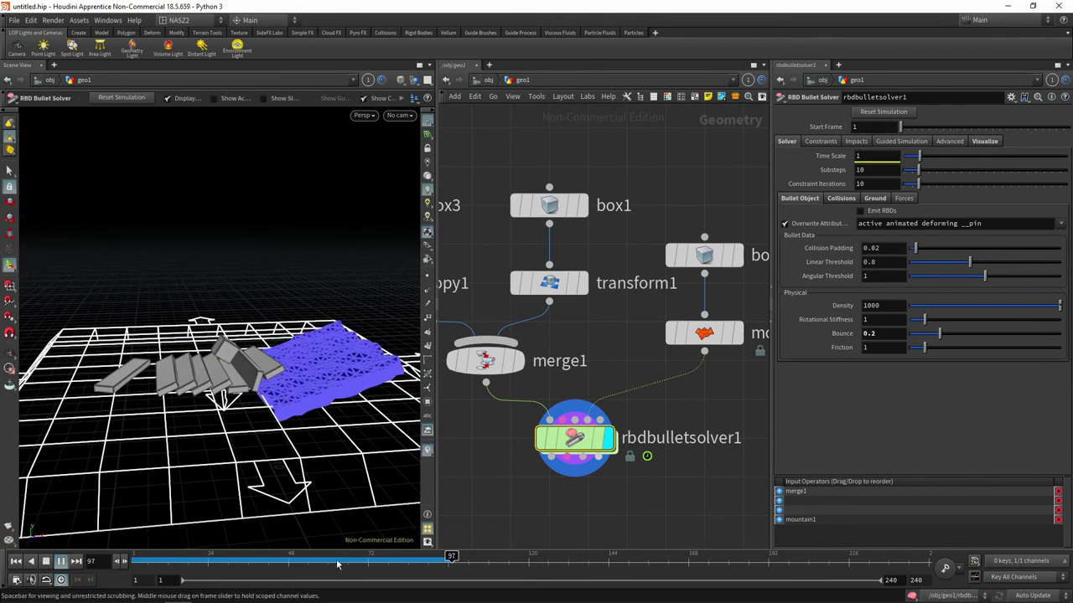
pyautogui.click(205, 559)
pyautogui.moveTo(205, 560); pyautogui.dragTo(137, 560)
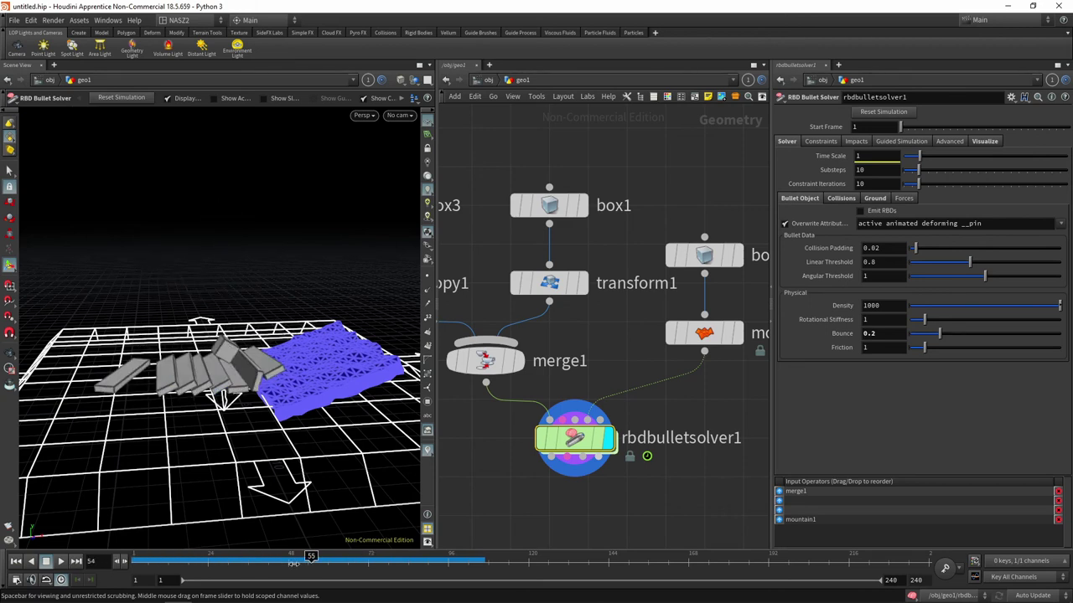
pyautogui.moveTo(137, 560); pyautogui.dragTo(137, 560)
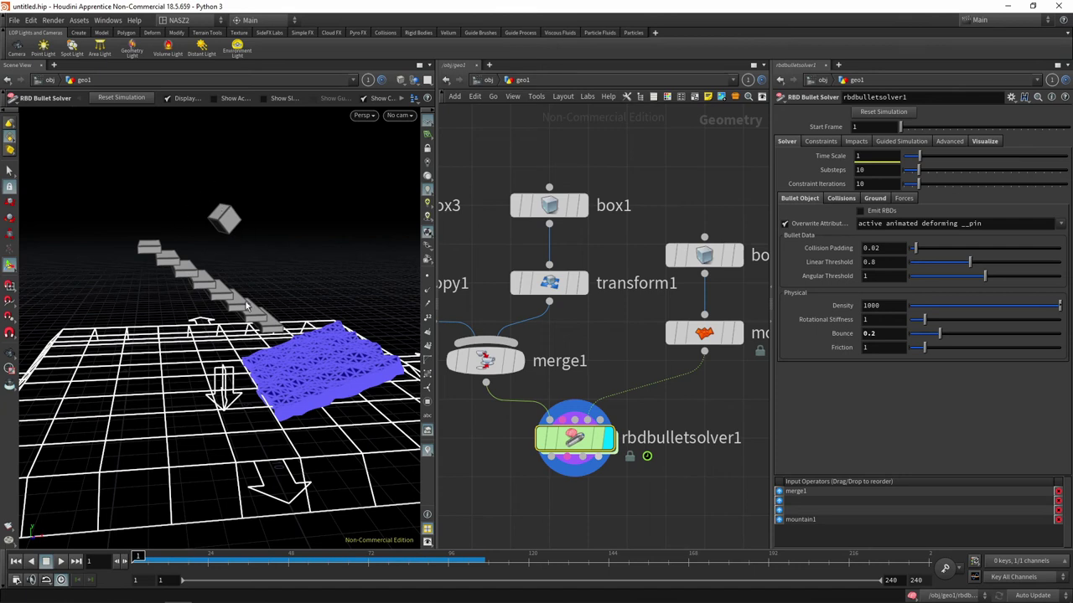
# Move box1 and transform1 up and insert a Point Velocity node between transform1 and merge1
pyautogui.moveTo(553, 182); pyautogui.dragTo(624, 206, button='middle')
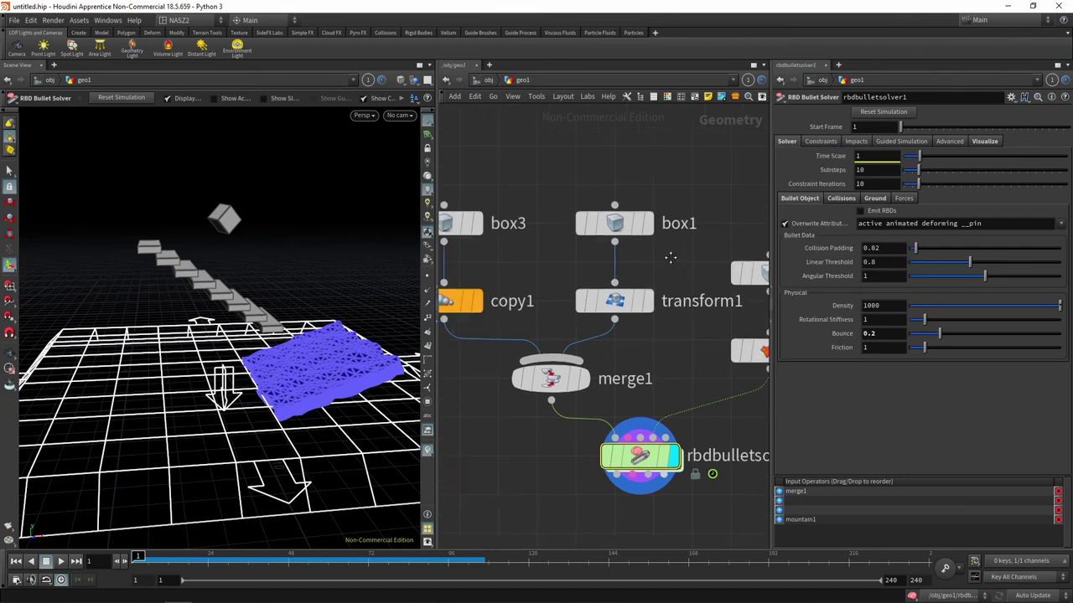
pyautogui.moveTo(665, 192)
pyautogui.mouseDown()
pyautogui.moveTo(634, 308)
pyautogui.moveTo(634, 180)
pyautogui.mouseUp()
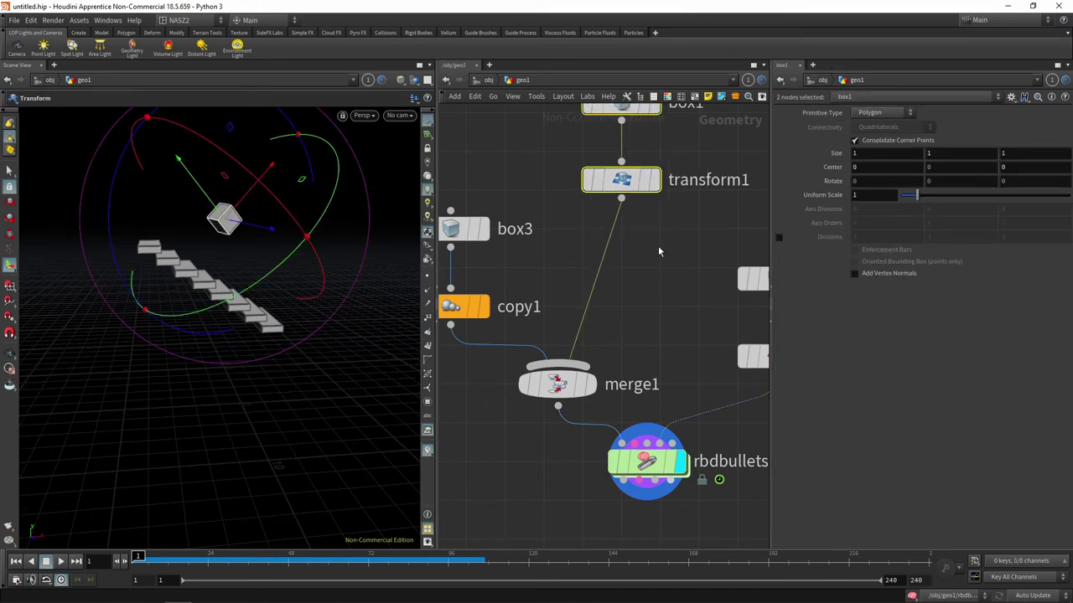
pyautogui.moveTo(622, 230); pyautogui.dragTo(631, 232, button='middle')
pyautogui.press('Tab')
pyautogui.write('poin')
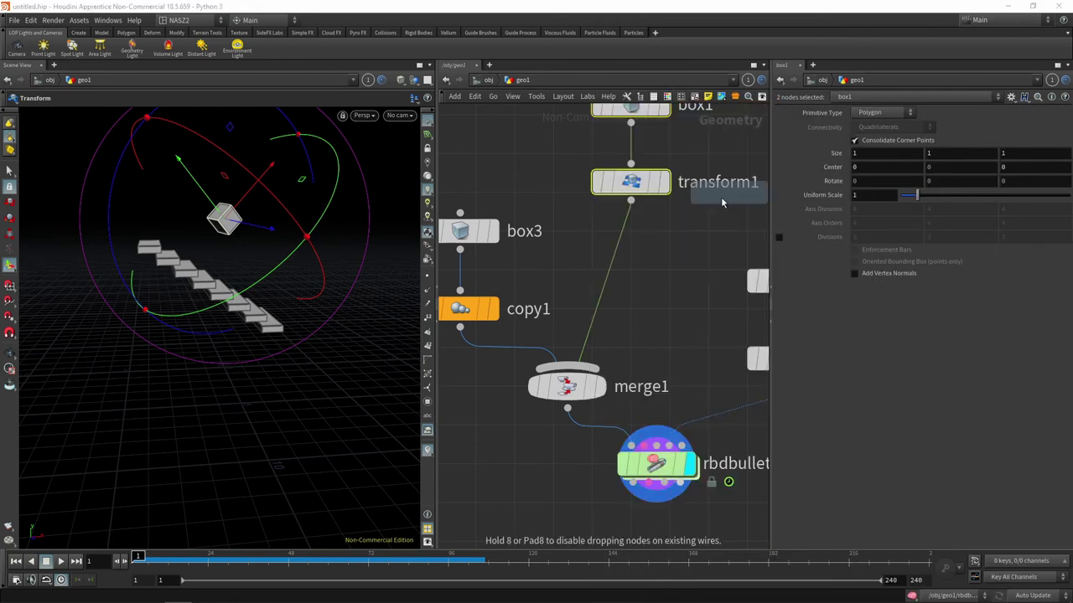
pyautogui.click(699, 201)
pyautogui.click(606, 293)
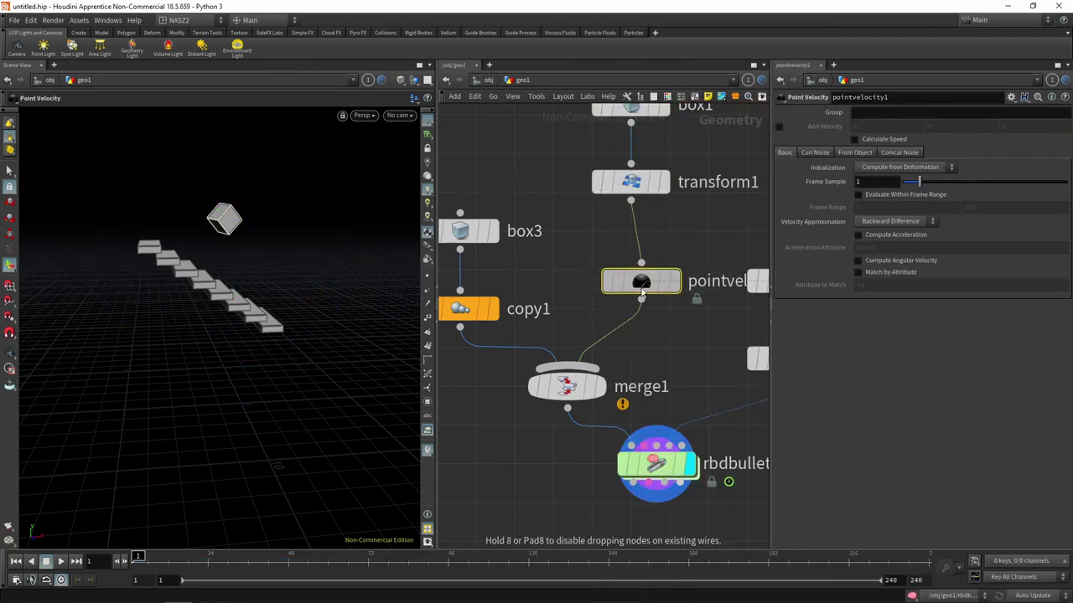
# Enable Add Velocity with Y set to -15 and display point trails
pyautogui.click(778, 126)
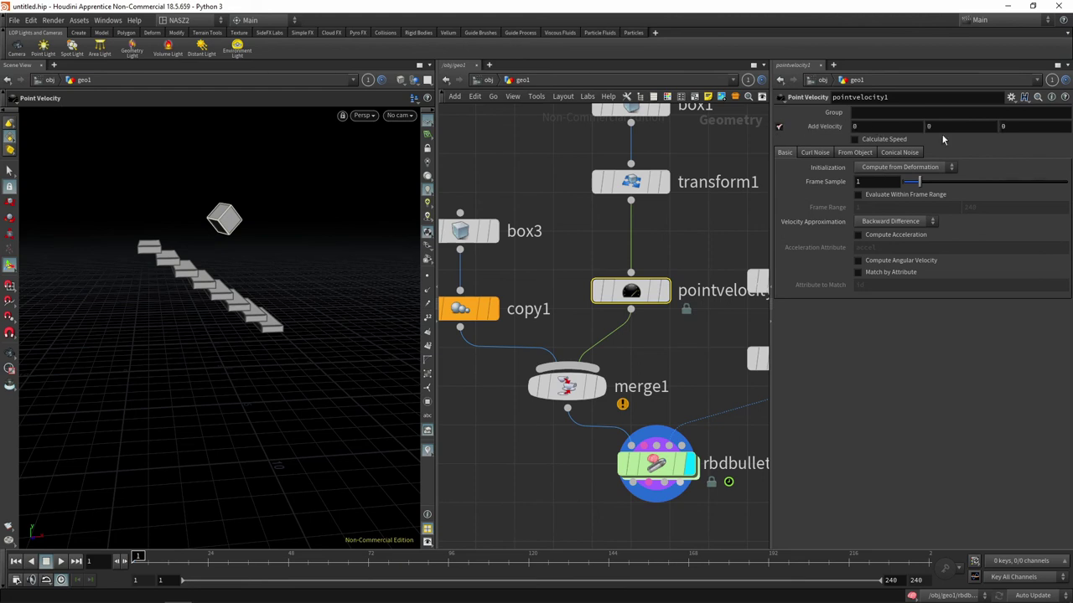
pyautogui.click(936, 128)
pyautogui.write('-15')
pyautogui.press('Return')
pyautogui.click(426, 303)
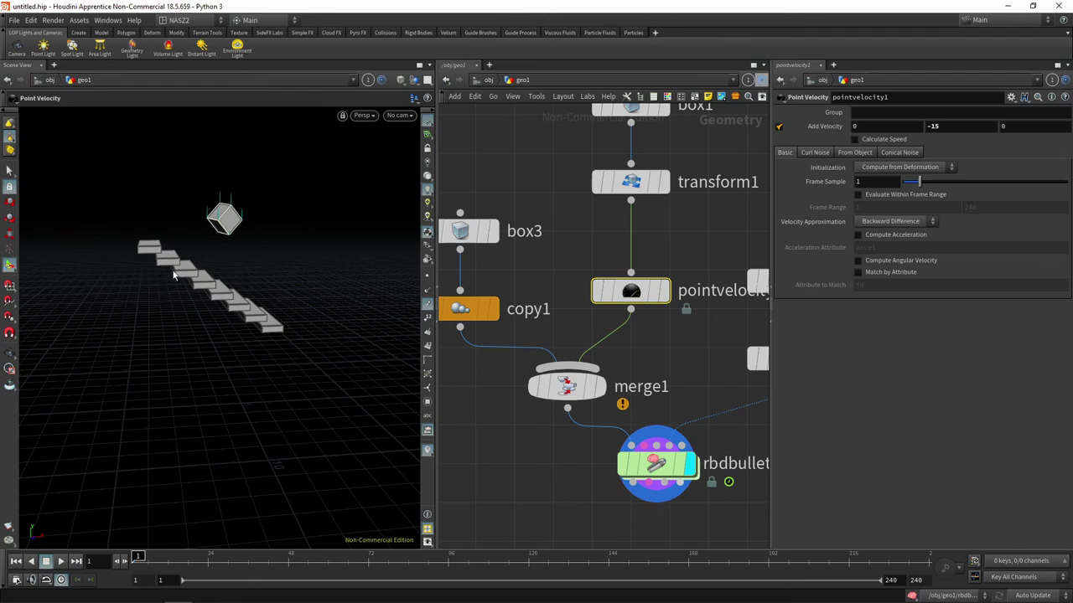
pyautogui.scroll(3, 224, 233)
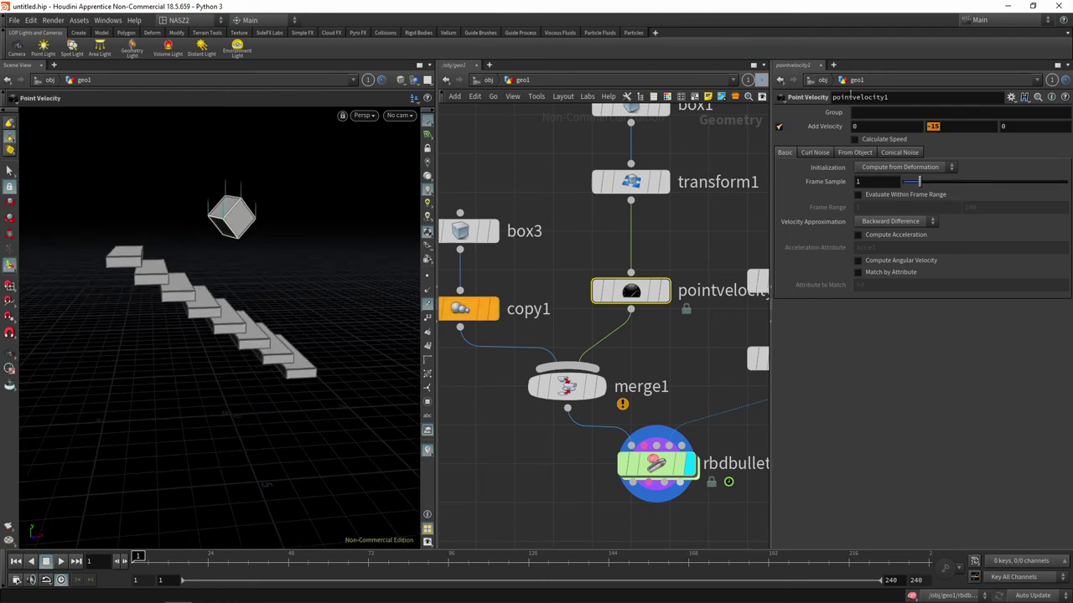
pyautogui.hotkey('ctrl', 'z')
pyautogui.click(961, 126)
pyautogui.write('-15')
pyautogui.press('Return')
# Play and scrub the solver's simulation, orbiting the viewport to review the toppling slabs
pyautogui.click(637, 480)
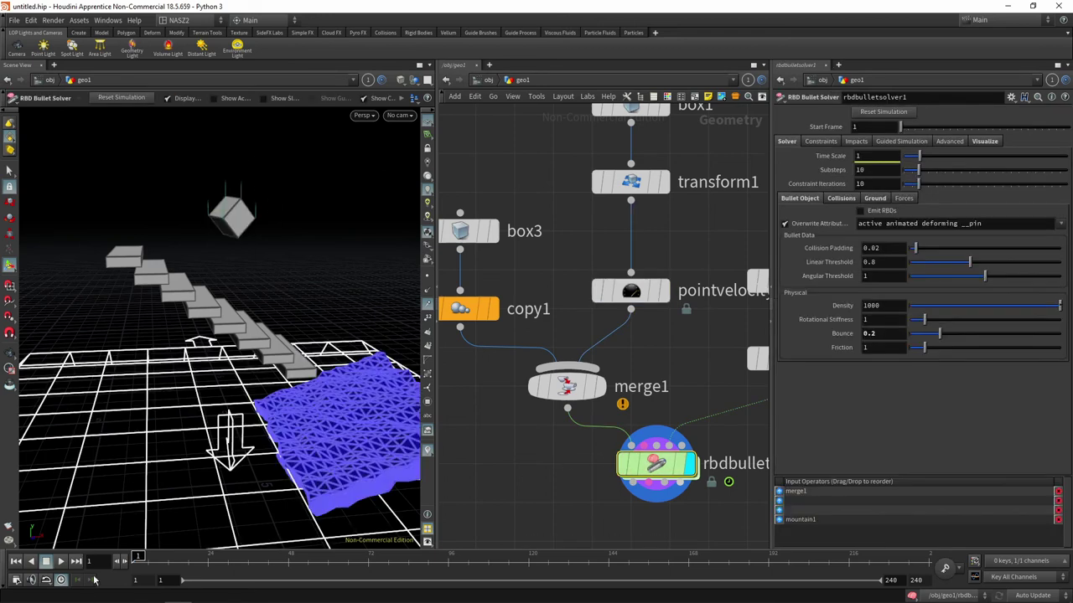
pyautogui.click(60, 562)
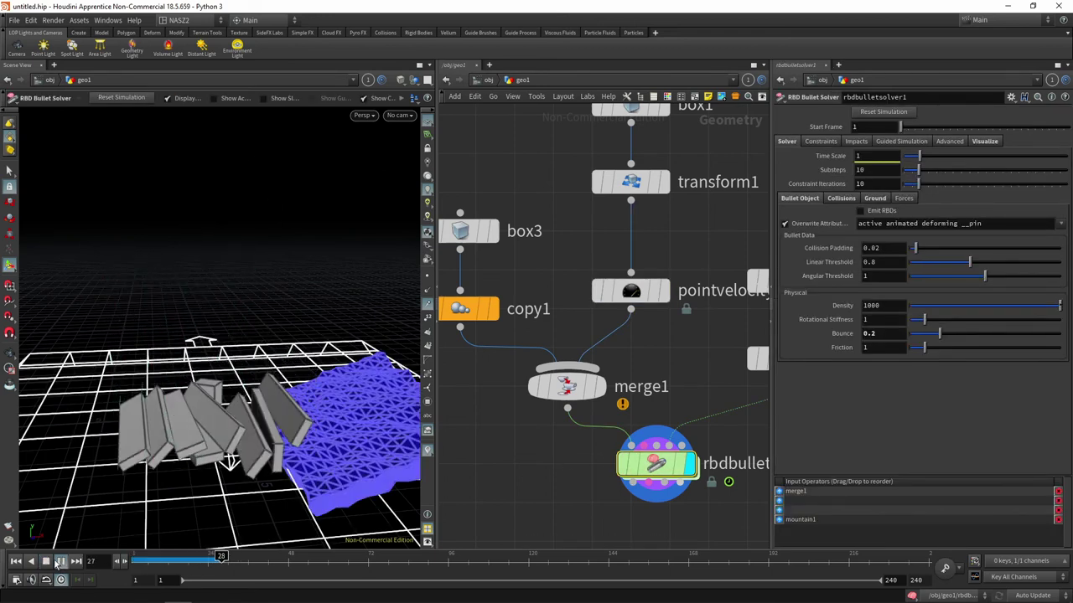
pyautogui.click(15, 561)
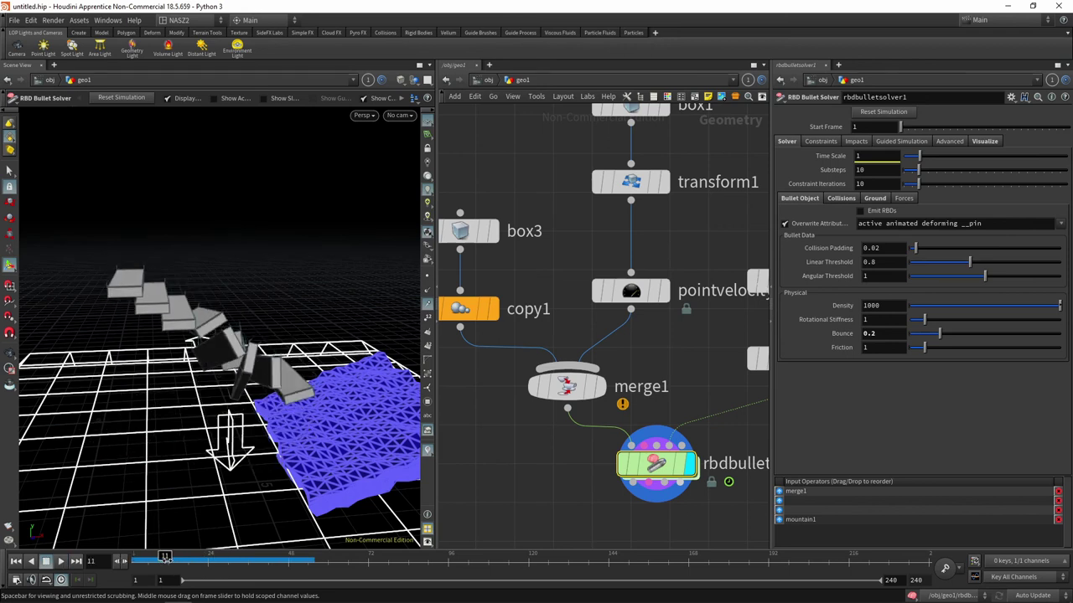
pyautogui.click(47, 561)
pyautogui.moveTo(136, 561)
pyautogui.mouseDown()
pyautogui.moveTo(184, 567)
pyautogui.moveTo(137, 561)
pyautogui.mouseUp()
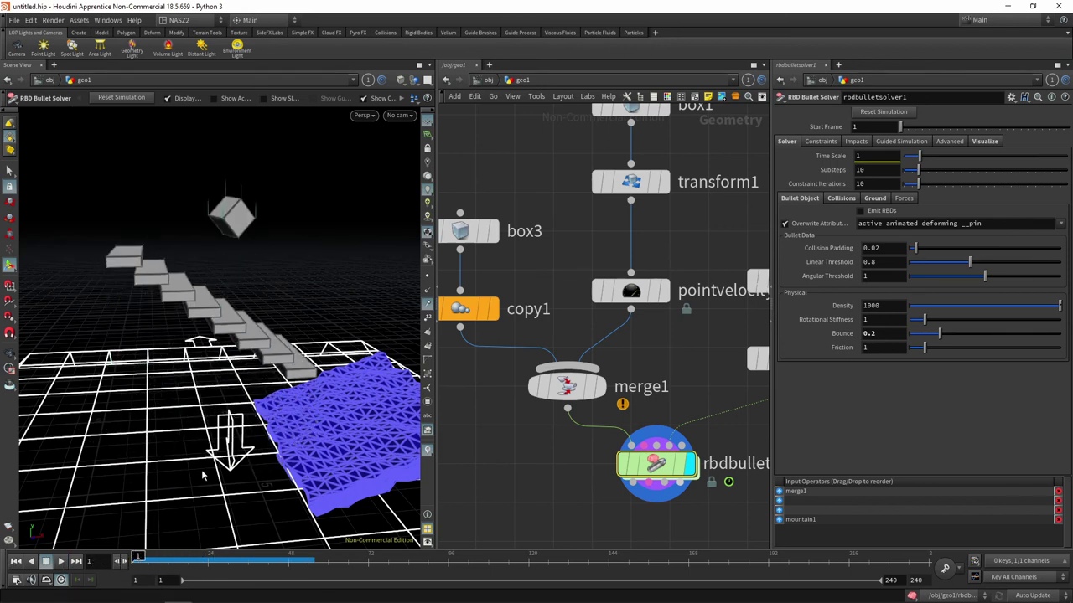
pyautogui.keyDown('alt'); pyautogui.moveTo(202, 476); pyautogui.dragTo(242, 255); pyautogui.keyUp('alt')
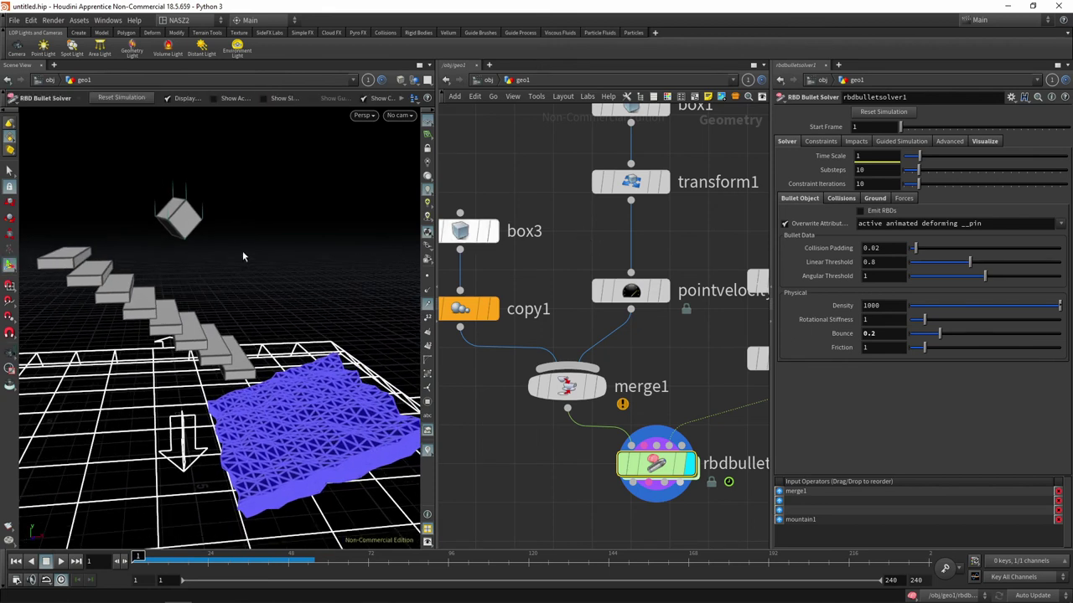
pyautogui.keyDown('alt'); pyautogui.moveTo(366, 264); pyautogui.dragTo(319, 277); pyautogui.keyUp('alt')
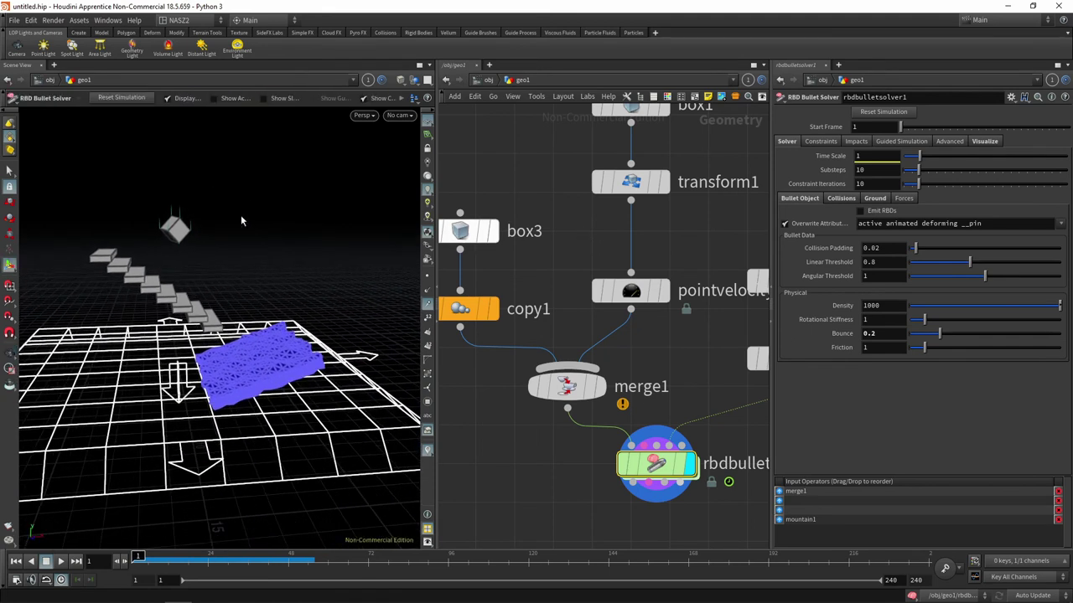
pyautogui.click(634, 193)
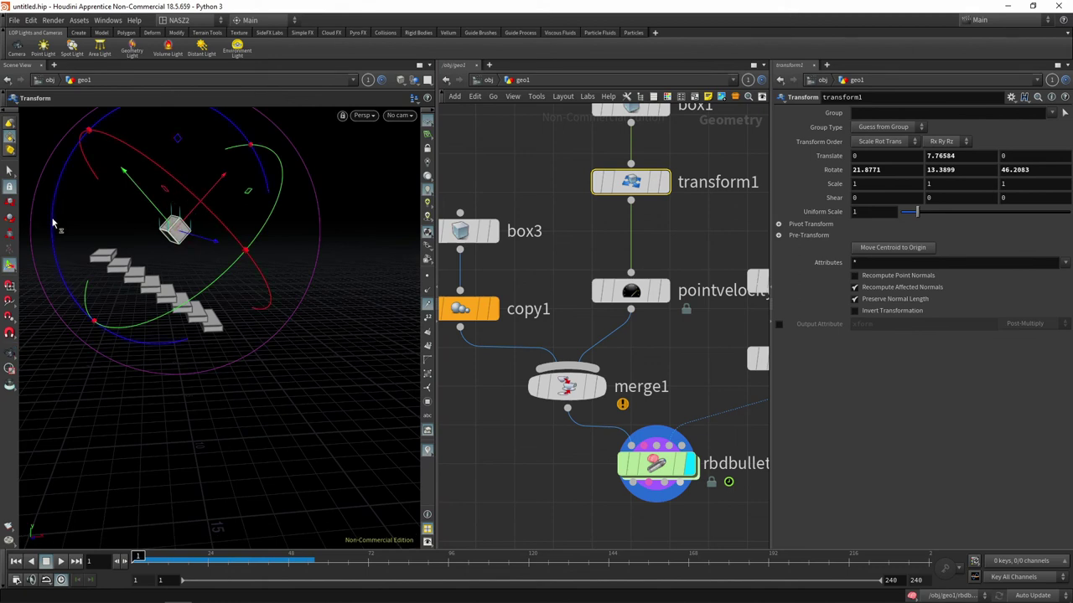
# Rotate and move the box with transform1's handle so it sits beside the slab row
pyautogui.moveTo(52, 224); pyautogui.dragTo(172, 214)
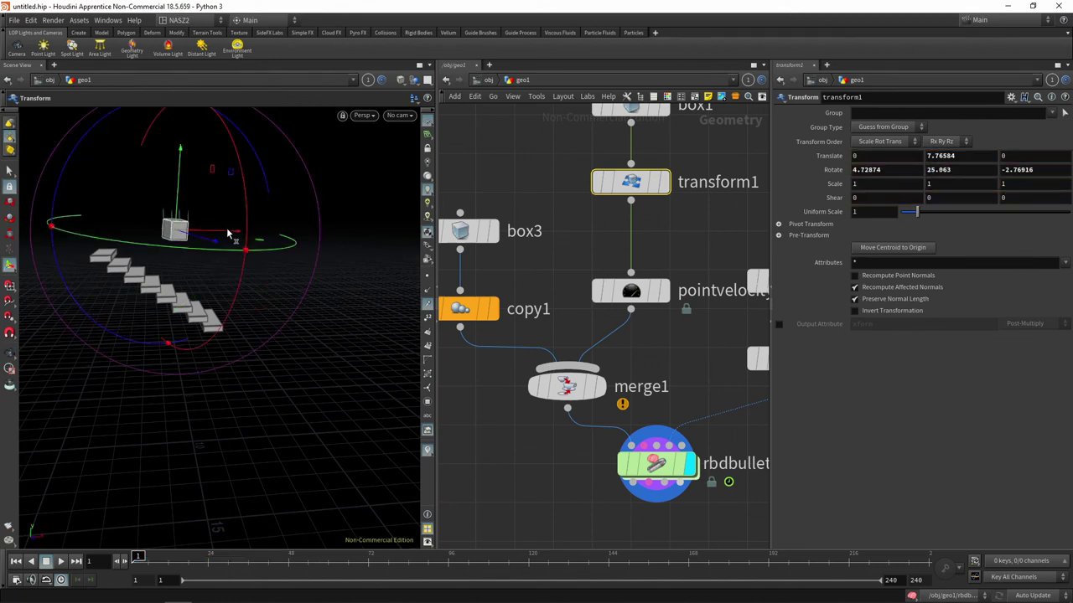
pyautogui.moveTo(229, 233); pyautogui.dragTo(357, 234)
pyautogui.moveTo(299, 271)
pyautogui.keyDown('alt'); pyautogui.mouseDown()
pyautogui.moveTo(205, 292)
pyautogui.moveTo(223, 311)
pyautogui.moveTo(300, 318)
pyautogui.moveTo(216, 292)
pyautogui.moveTo(239, 322)
pyautogui.mouseUp(); pyautogui.keyUp('alt')
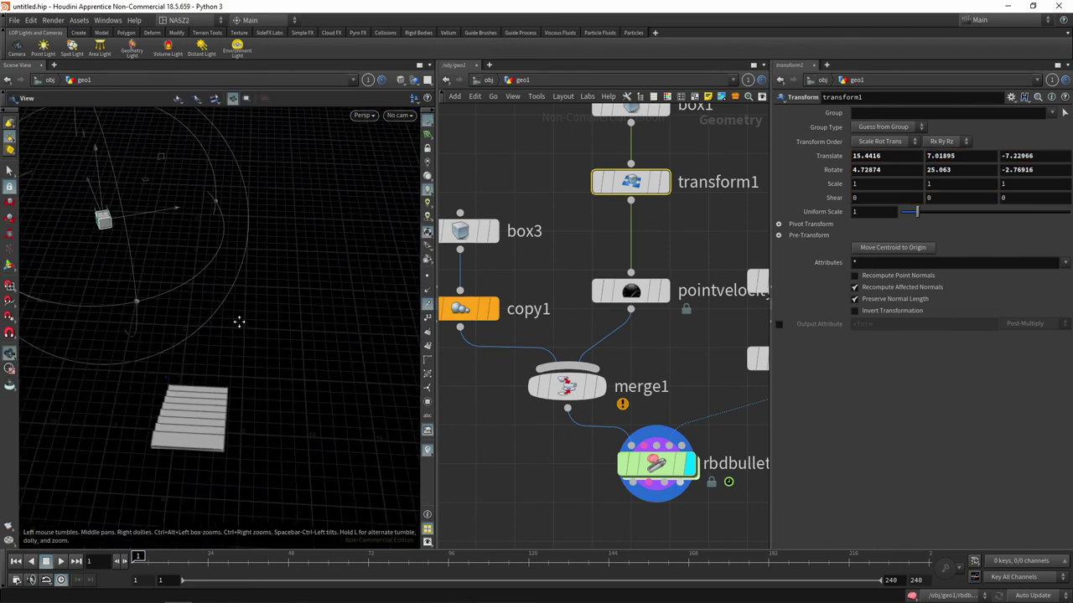
pyautogui.press('Escape')
pyautogui.moveTo(219, 285)
pyautogui.mouseDown()
pyautogui.moveTo(144, 306)
pyautogui.moveTo(187, 304)
pyautogui.mouseUp()
pyautogui.moveTo(173, 235); pyautogui.dragTo(297, 248)
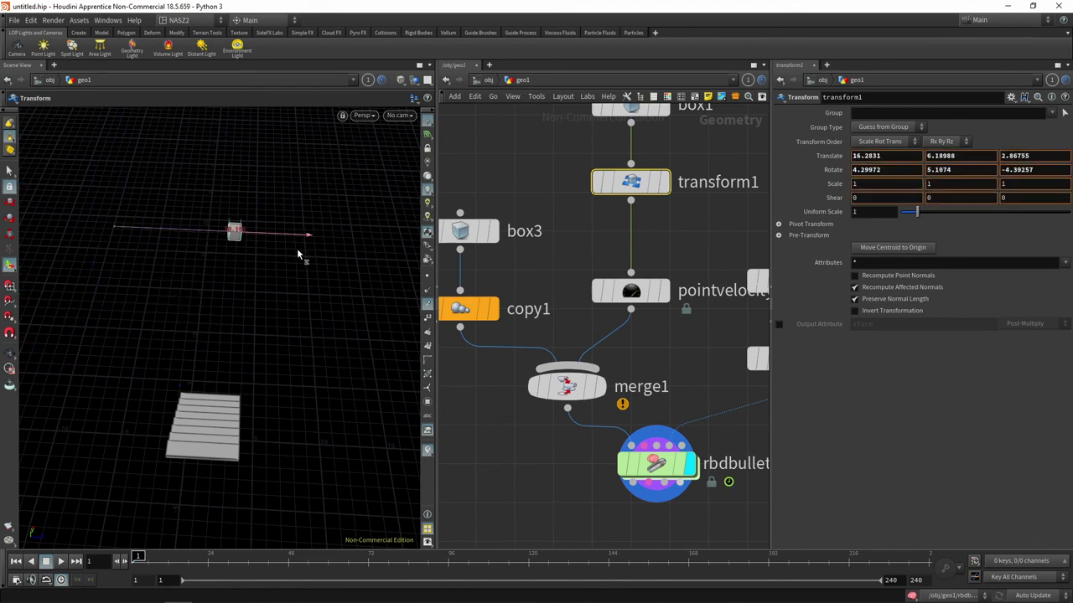
# Set pointvelocity1's added velocity to -15, 0, 0
pyautogui.click(630, 291)
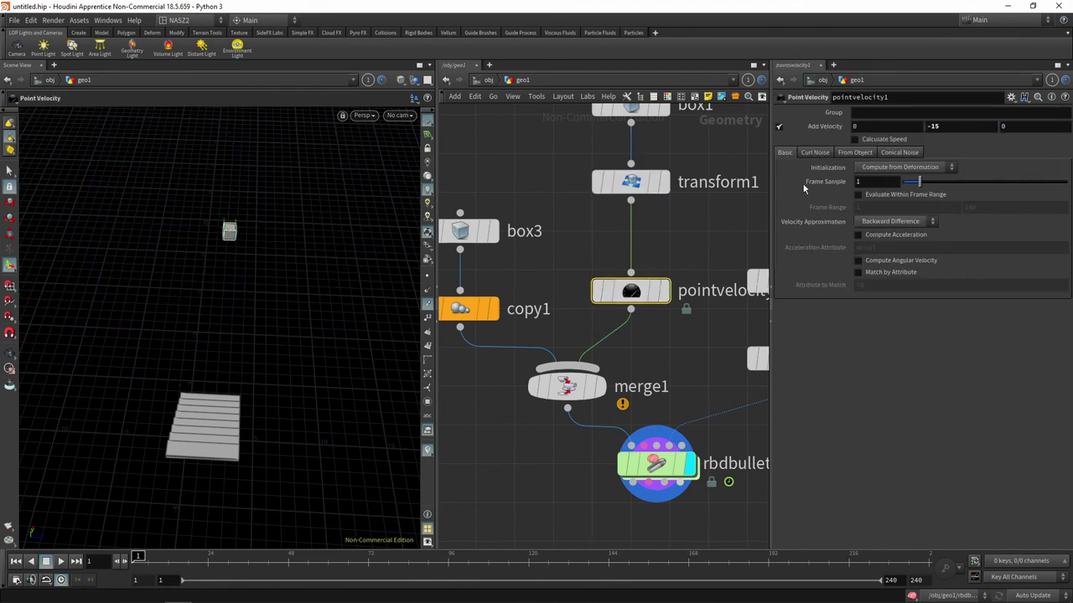
pyautogui.doubleClick(944, 126)
pyautogui.write('0')
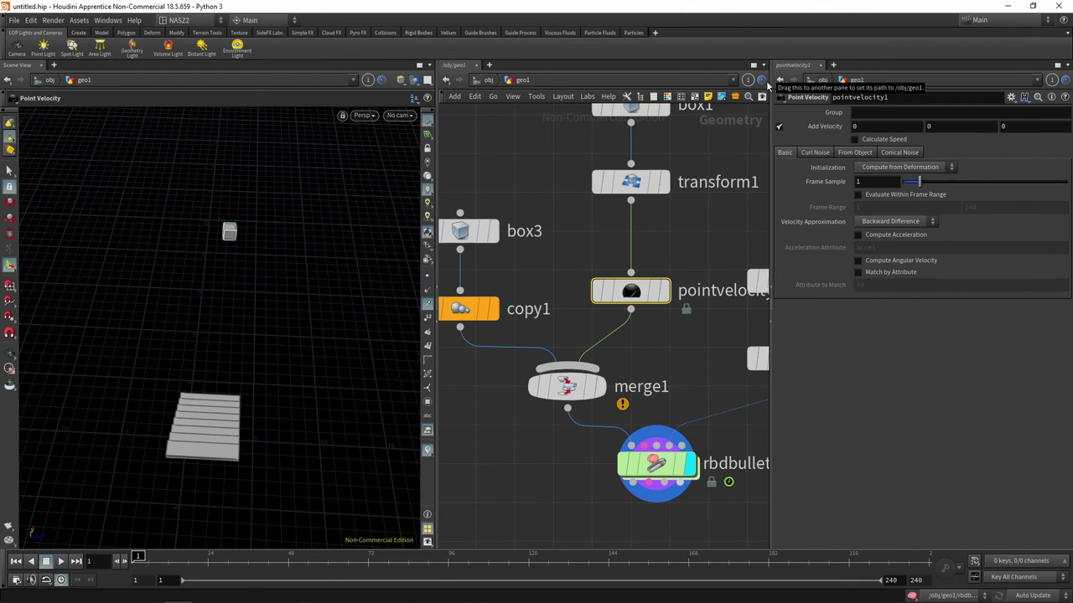
pyautogui.doubleClick(874, 126)
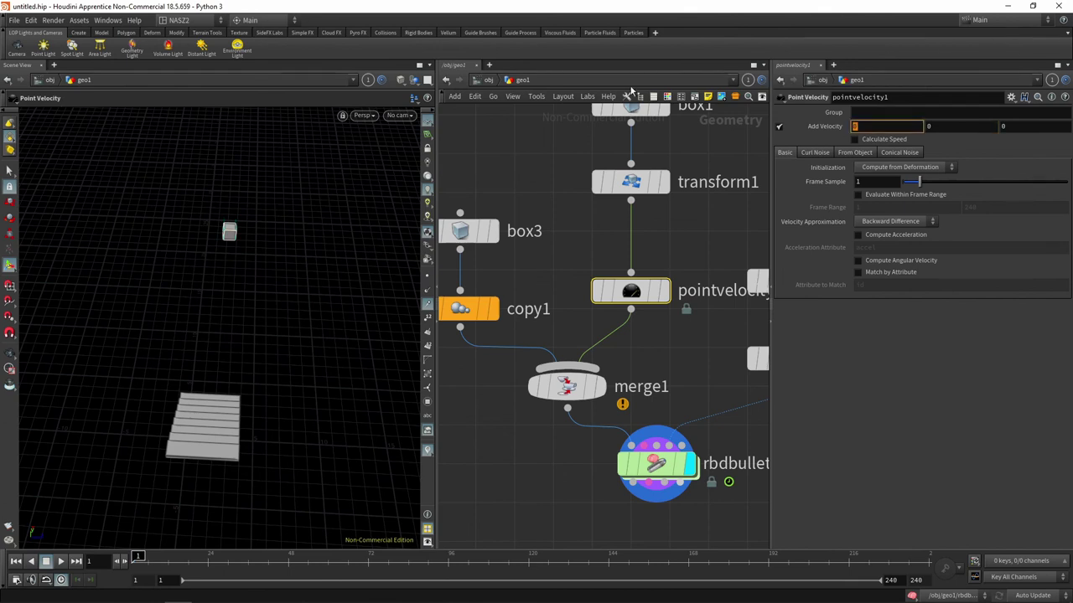
pyautogui.write('15')
pyautogui.press('Return')
pyautogui.moveTo(259, 280); pyautogui.dragTo(162, 246)
pyautogui.doubleClick(859, 127)
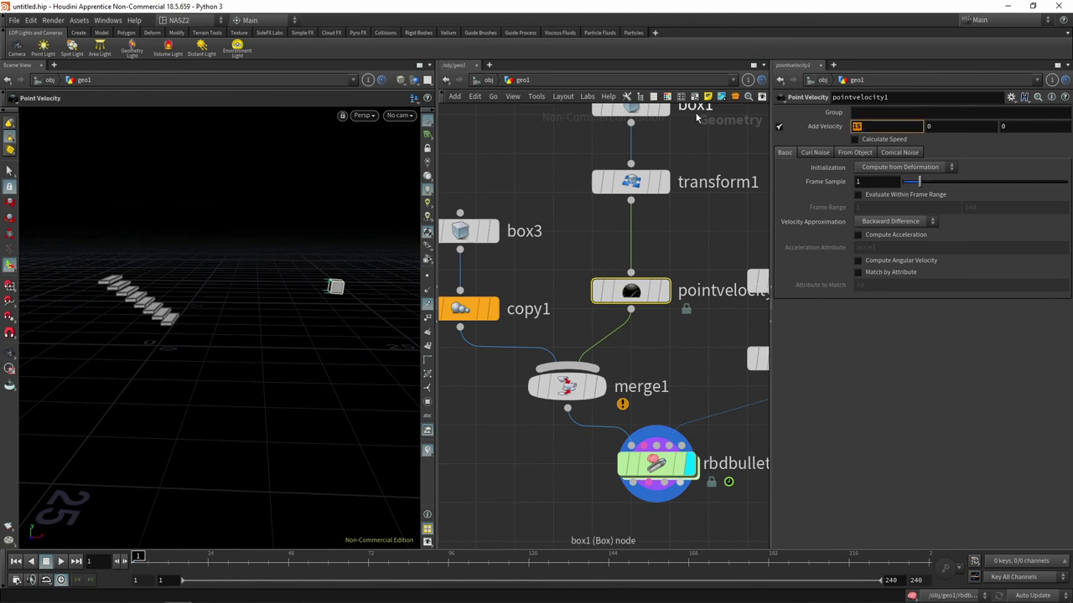
pyautogui.write('5')
pyautogui.press('Return')
pyautogui.press('Escape')
pyautogui.moveTo(201, 271)
pyautogui.mouseDown()
pyautogui.moveTo(198, 293)
pyautogui.moveTo(182, 265)
pyautogui.moveTo(168, 276)
pyautogui.moveTo(359, 263)
pyautogui.mouseUp()
pyautogui.press('Return')
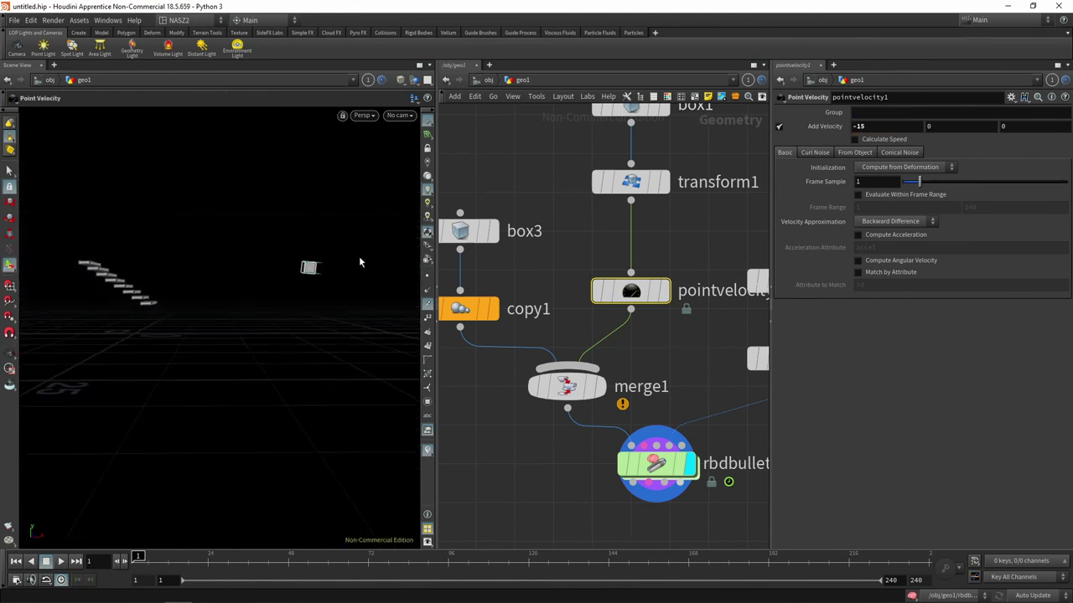
# Rotate the box slightly with transform1 and select the solver
pyautogui.click(664, 193)
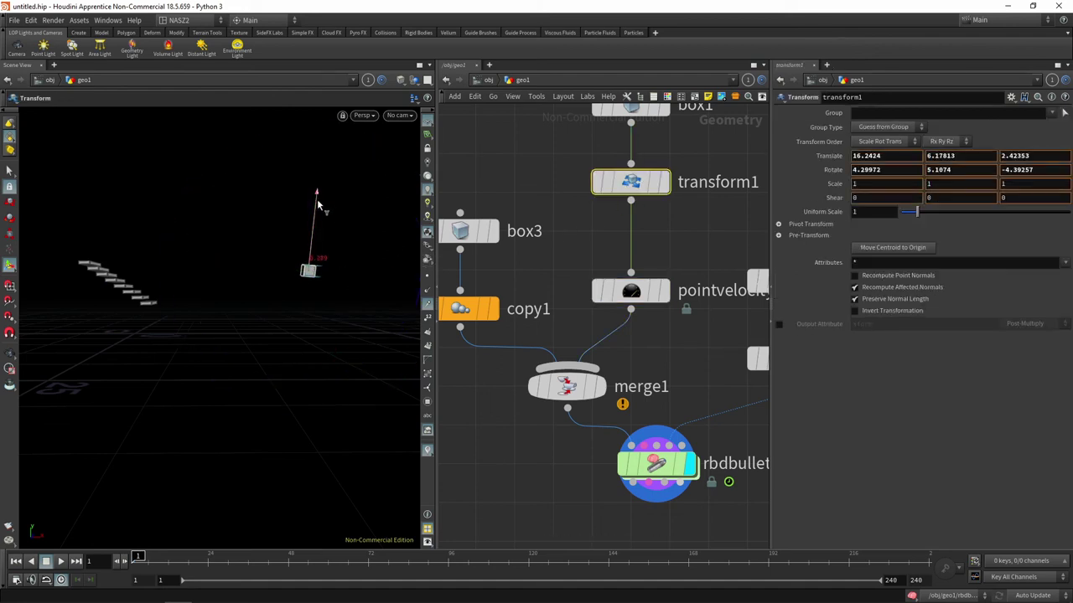
pyautogui.moveTo(248, 174); pyautogui.dragTo(239, 180)
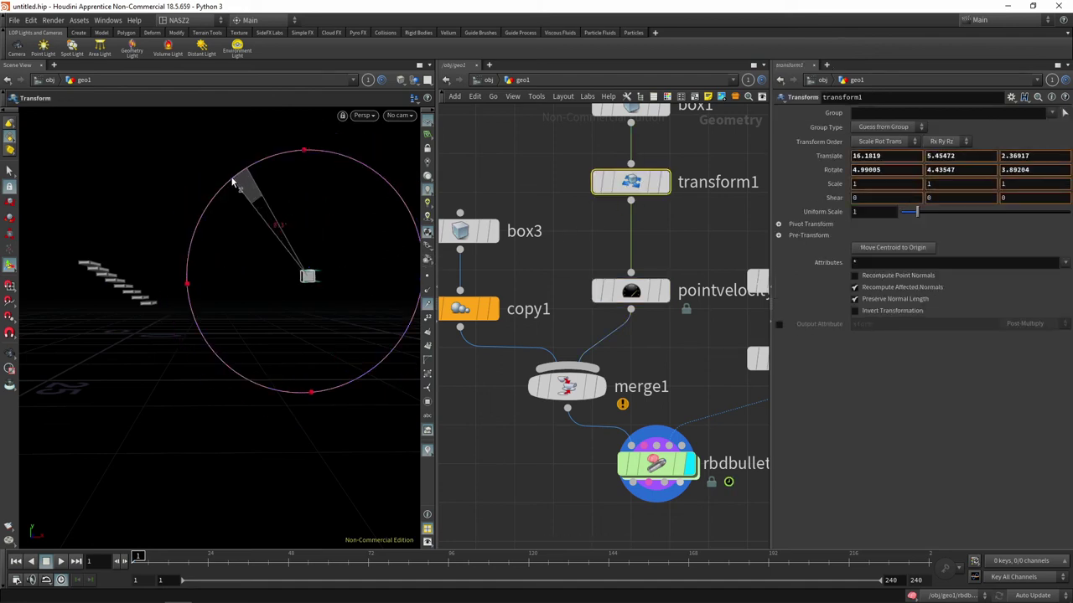
pyautogui.click(658, 465)
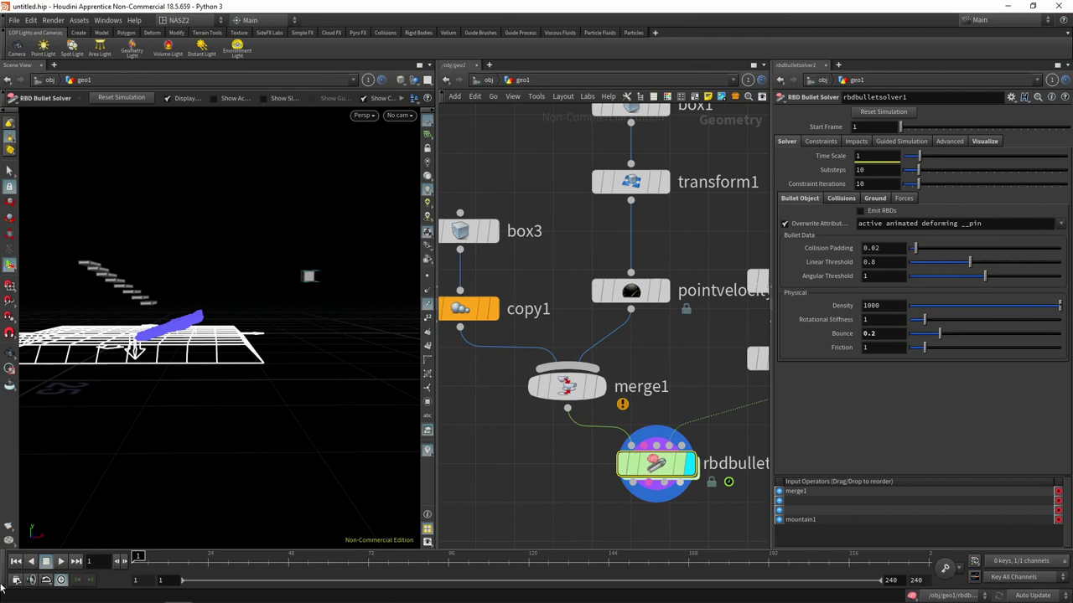
# Play and scrub the current simulation, then return to frame 1
pyautogui.keyDown('alt'); pyautogui.moveTo(151, 433); pyautogui.dragTo(210, 441); pyautogui.keyUp('alt')
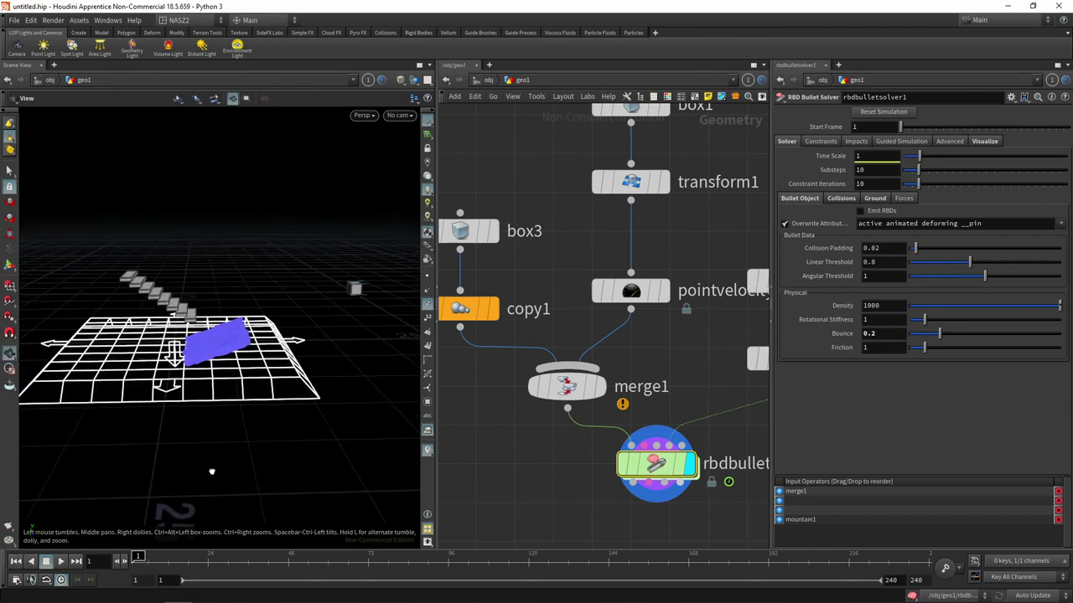
pyautogui.click(62, 567)
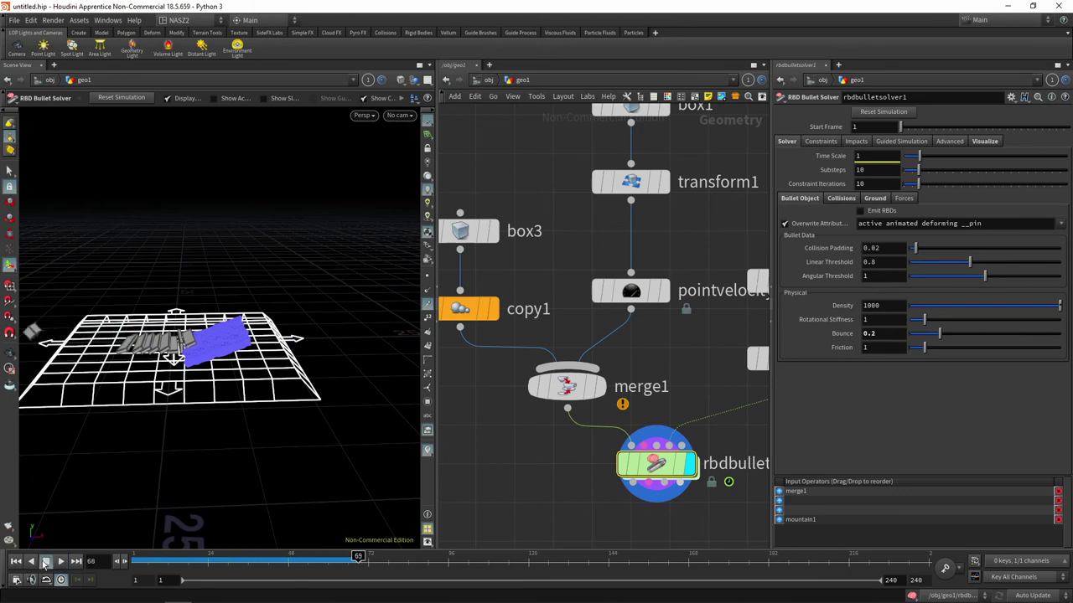
pyautogui.click(130, 563)
pyautogui.moveTo(130, 564); pyautogui.dragTo(351, 555)
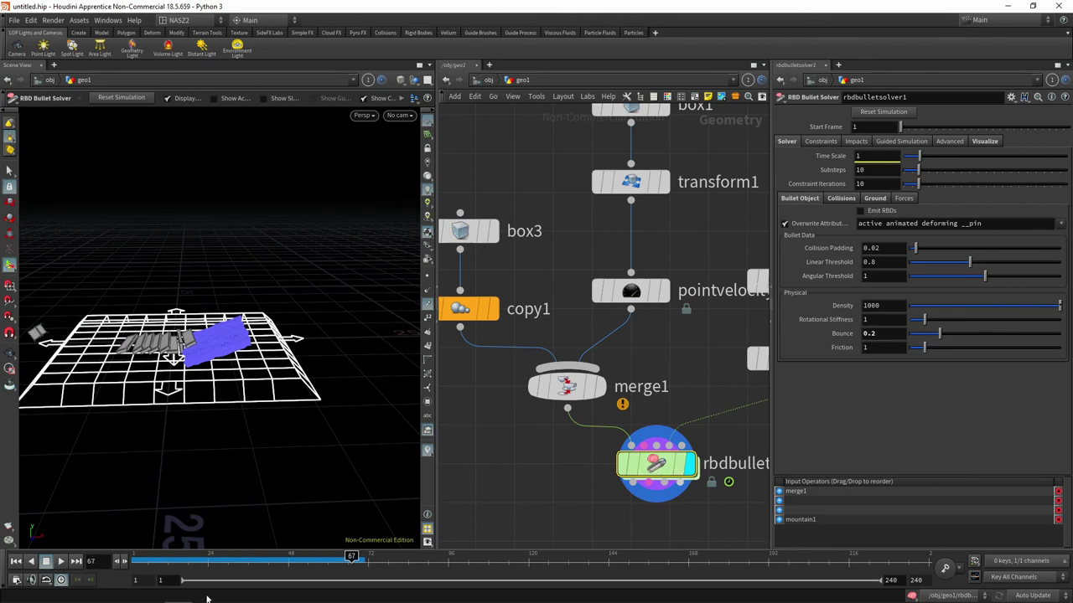
pyautogui.moveTo(231, 560); pyautogui.dragTo(136, 560)
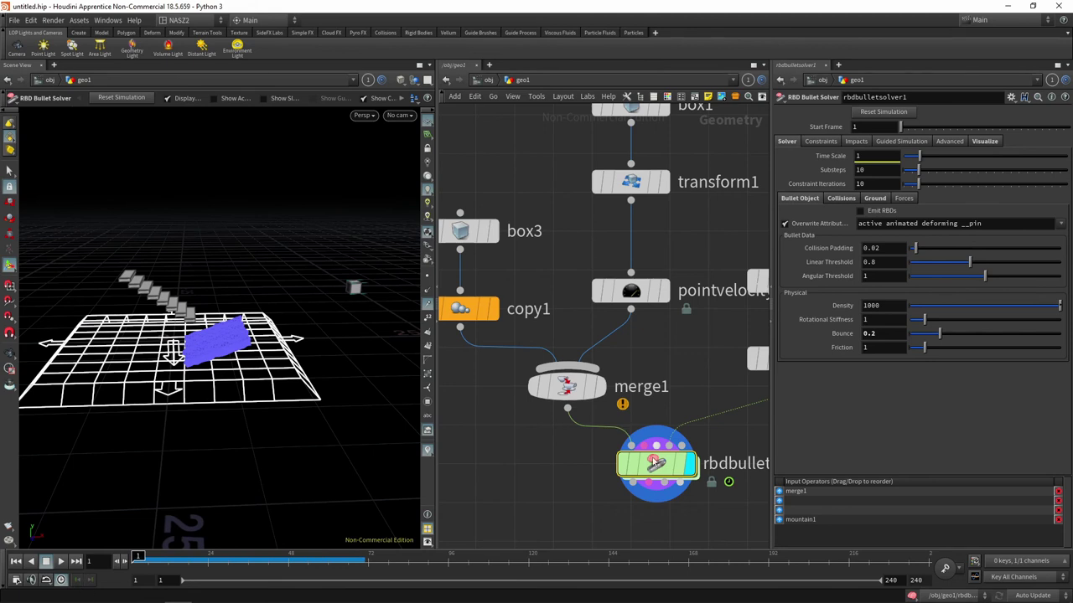
# Set the solver's Gravity Y to 0 and test the simulation without gravity
pyautogui.click(903, 199)
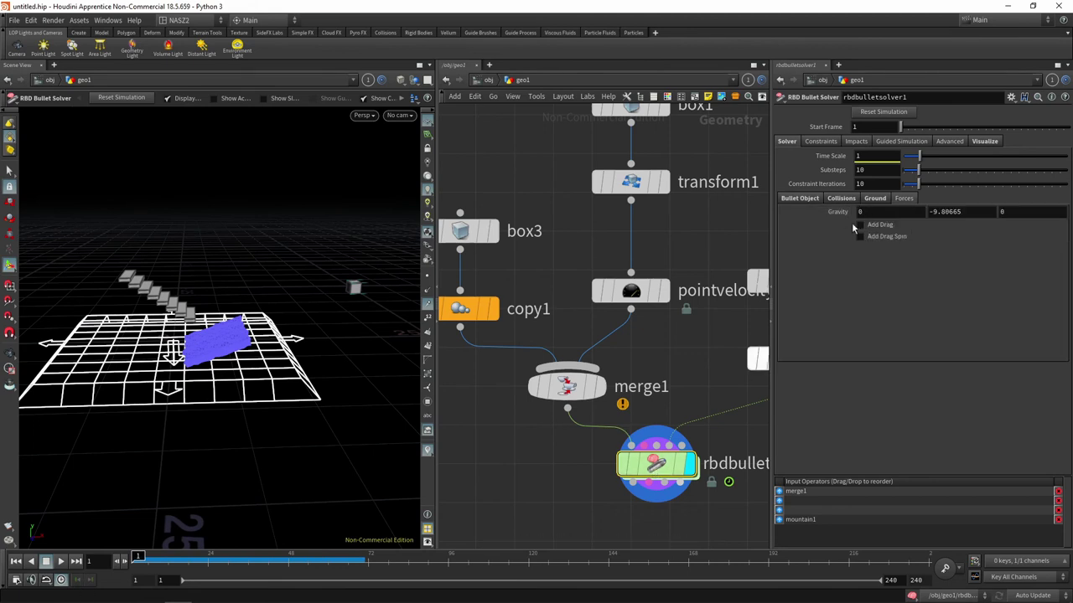
pyautogui.doubleClick(989, 213)
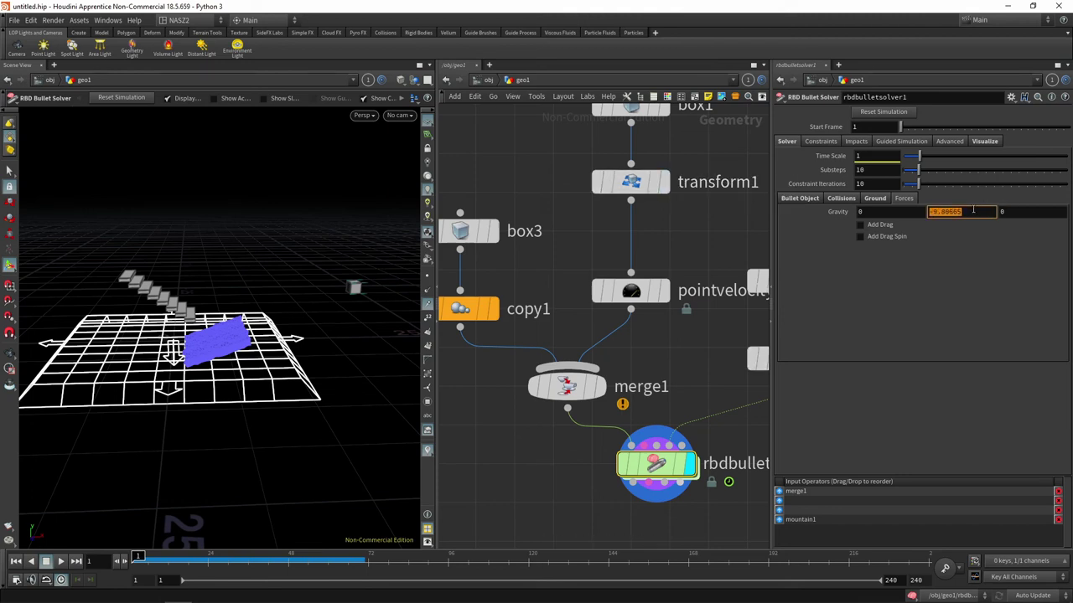
pyautogui.write('0')
pyautogui.press('Return')
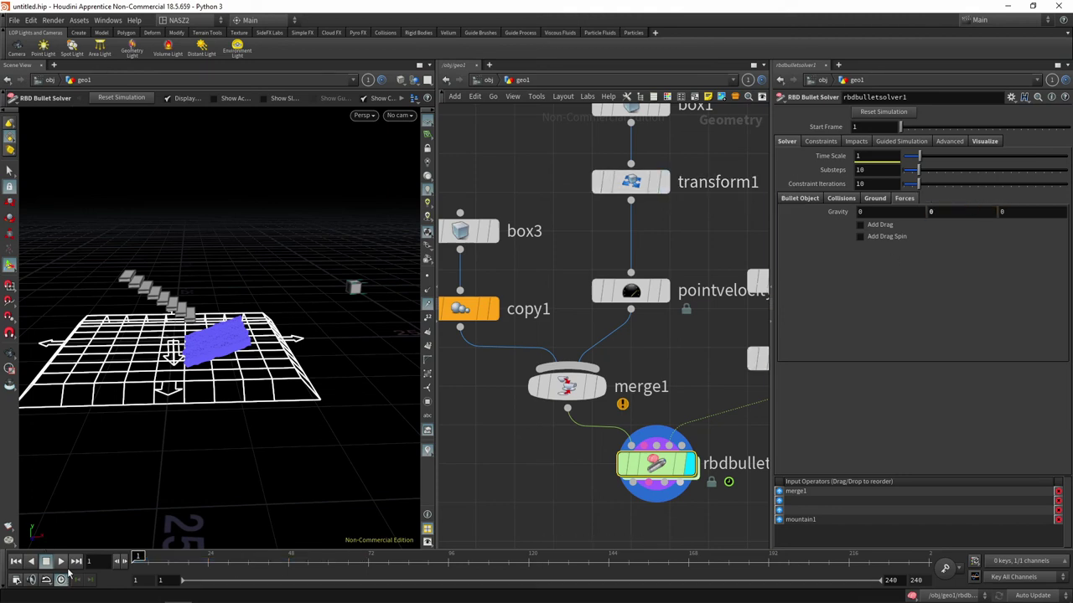
pyautogui.click(61, 567)
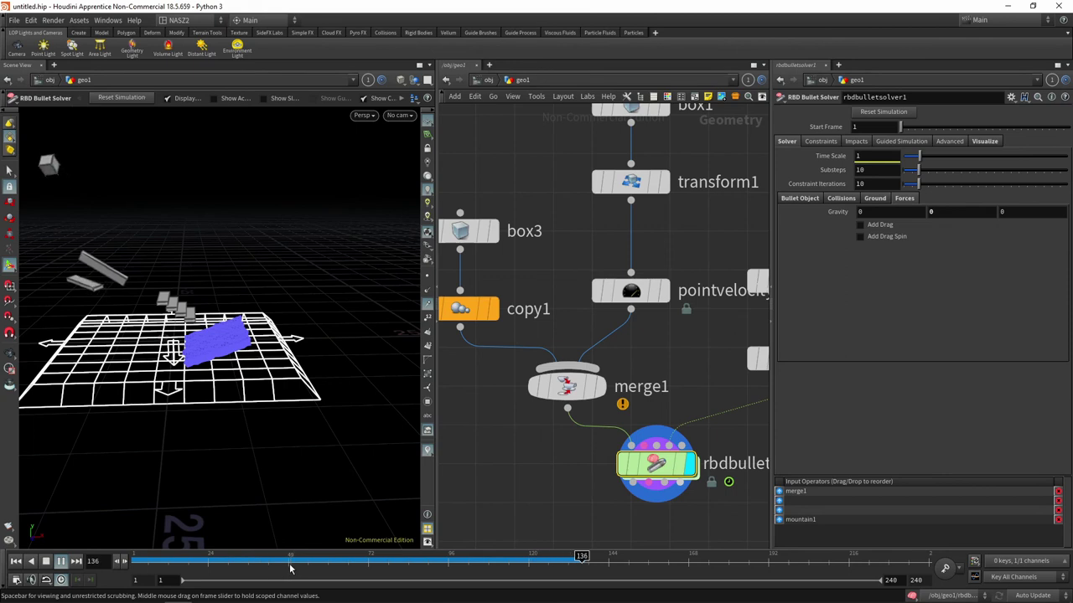
pyautogui.moveTo(290, 567)
pyautogui.mouseDown()
pyautogui.moveTo(208, 559)
pyautogui.moveTo(51, 586)
pyautogui.mouseUp()
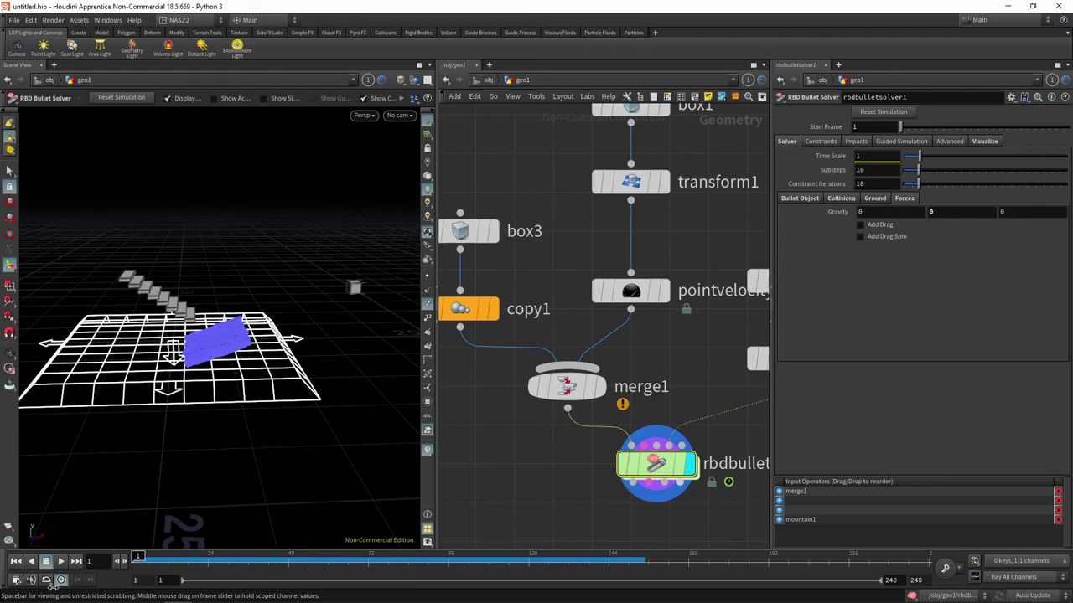
pyautogui.click(586, 569)
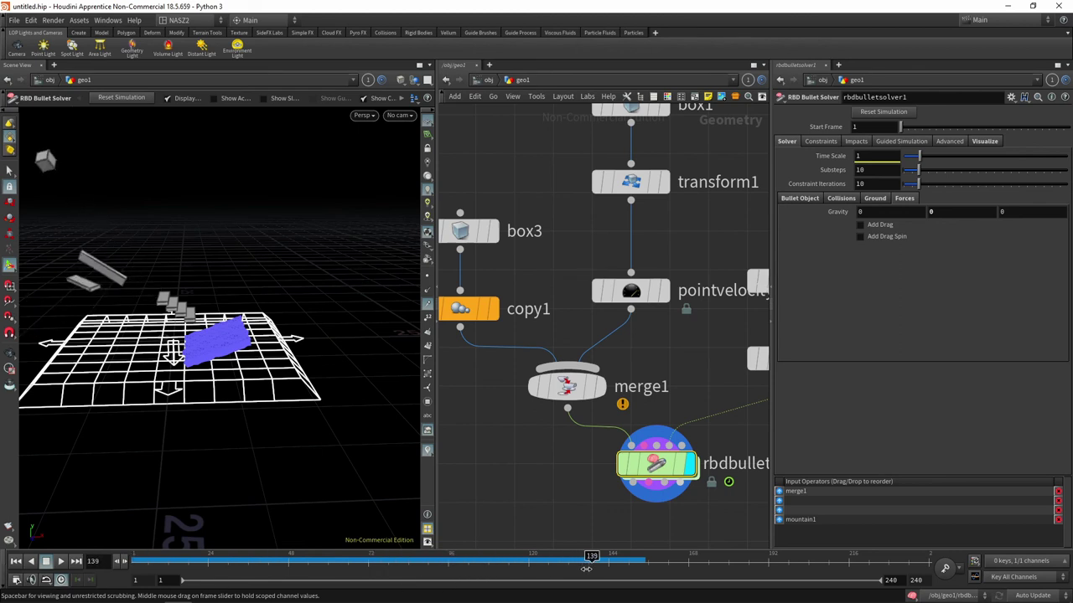
pyautogui.moveTo(586, 569); pyautogui.dragTo(61, 563)
# Restore Gravity Y to -9.80665 and select the pointvelocity1 node
pyautogui.click(934, 212)
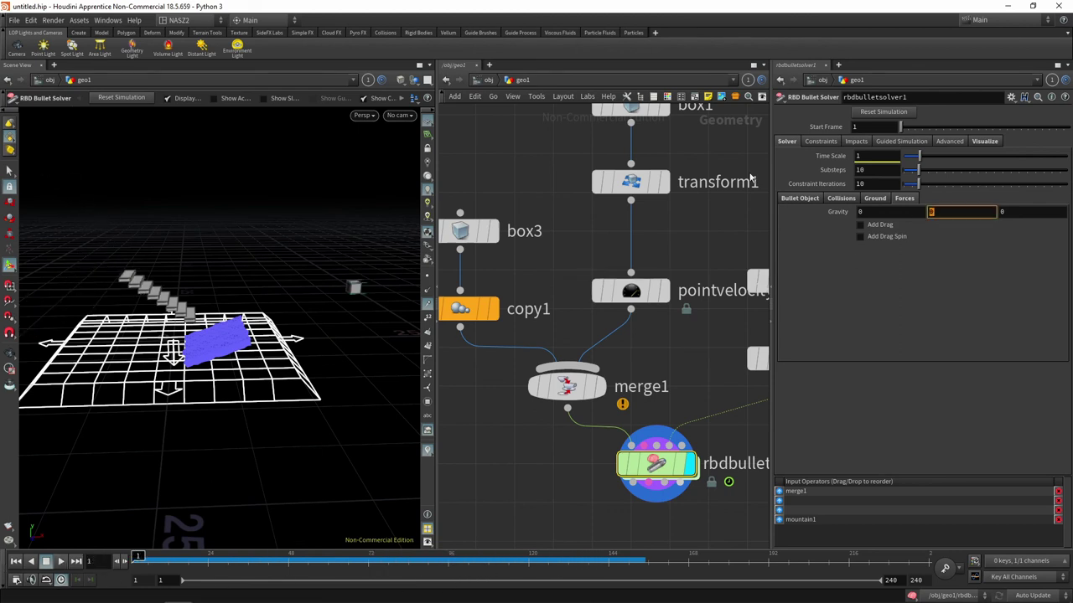
pyautogui.write('-9.80665')
pyautogui.press('Return')
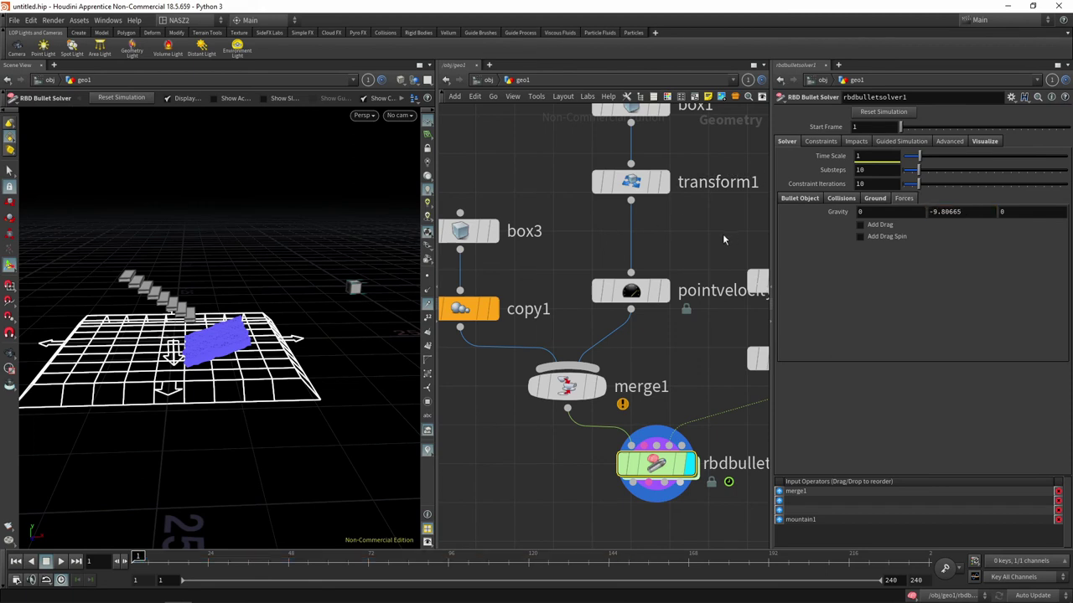
pyautogui.moveTo(694, 236); pyautogui.dragTo(654, 205, button='middle')
pyautogui.click(620, 258)
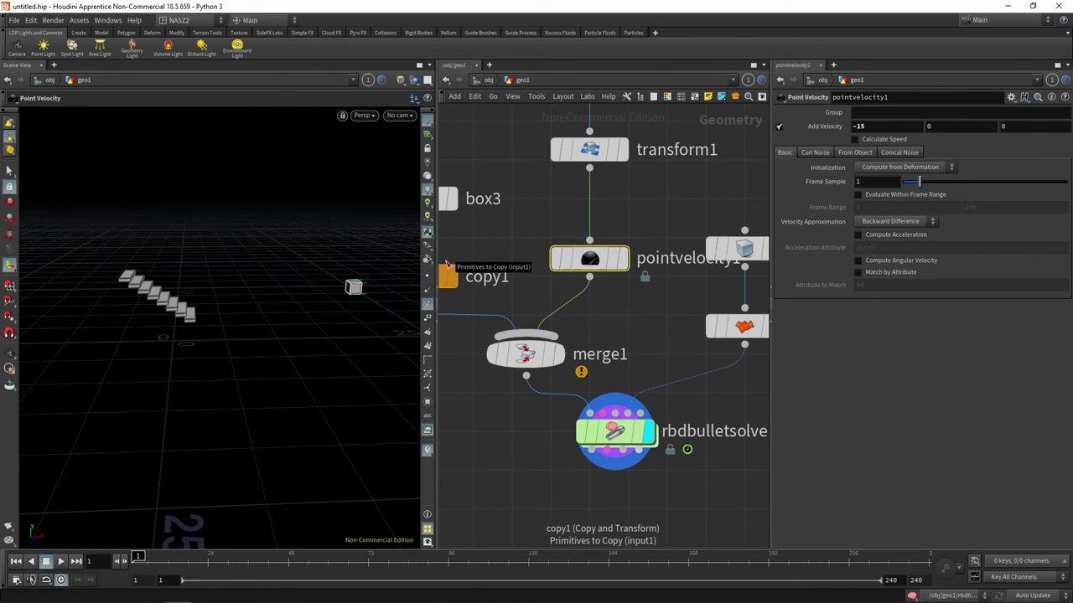
# Set the added X velocity to -25, play to test the throw, and rewind to frame 1
pyautogui.click(858, 127)
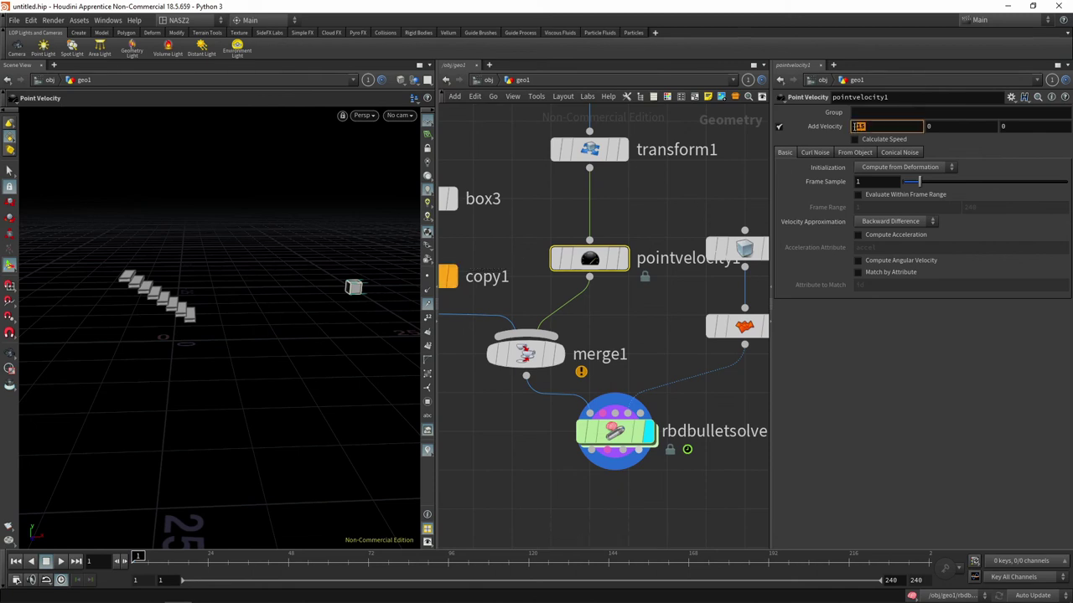
pyautogui.write('25')
pyautogui.press('Return')
pyautogui.click(61, 564)
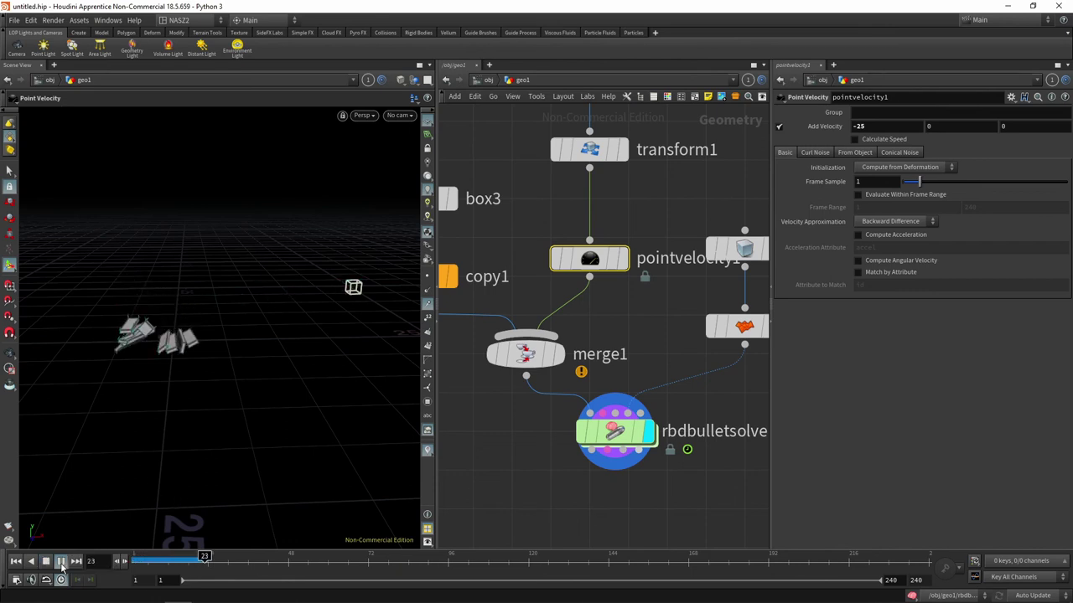
pyautogui.click(134, 557)
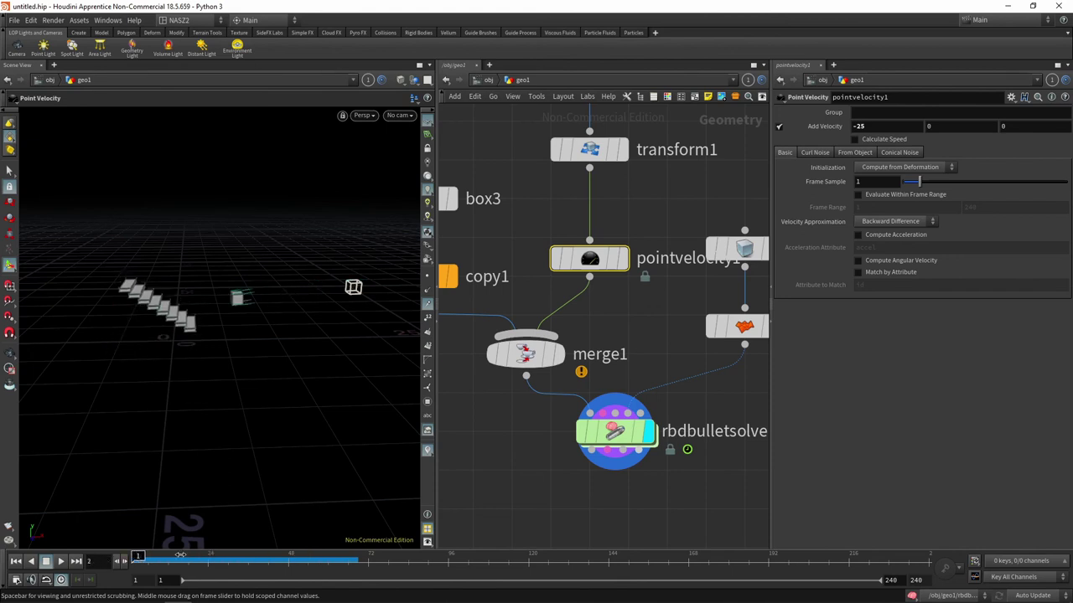
pyautogui.hotkey('ctrl', 'Up')
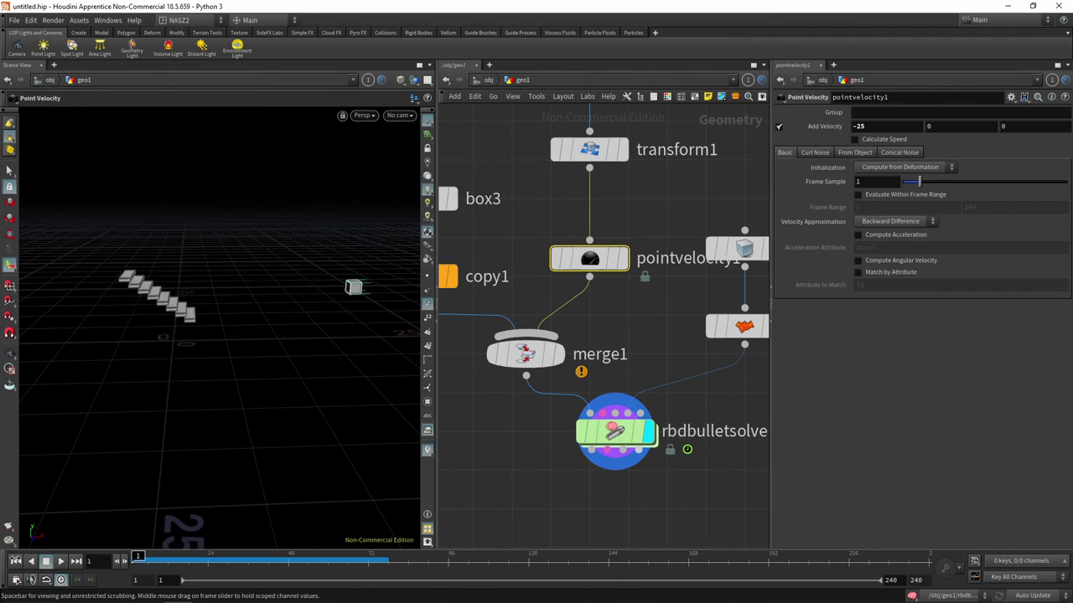
pyautogui.scroll(-5, 645, 324)
pyautogui.scroll(3, 645, 324)
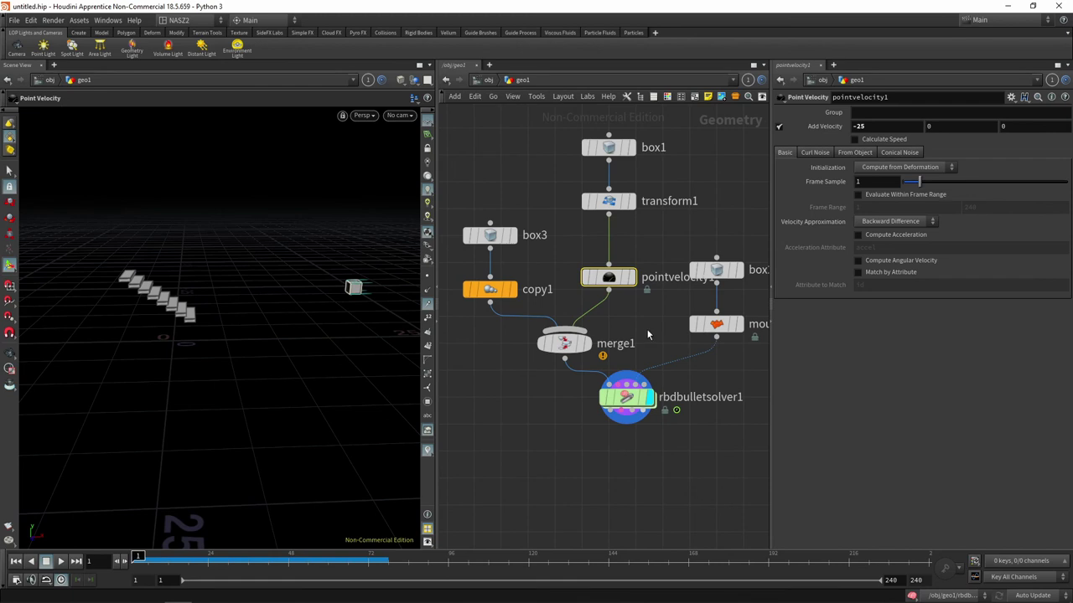
# Inspect the rbdbulletsolver1 forces network, return to geo1, and reselect the solver
pyautogui.moveTo(647, 334); pyautogui.dragTo(596, 345, button='middle')
pyautogui.click(575, 408)
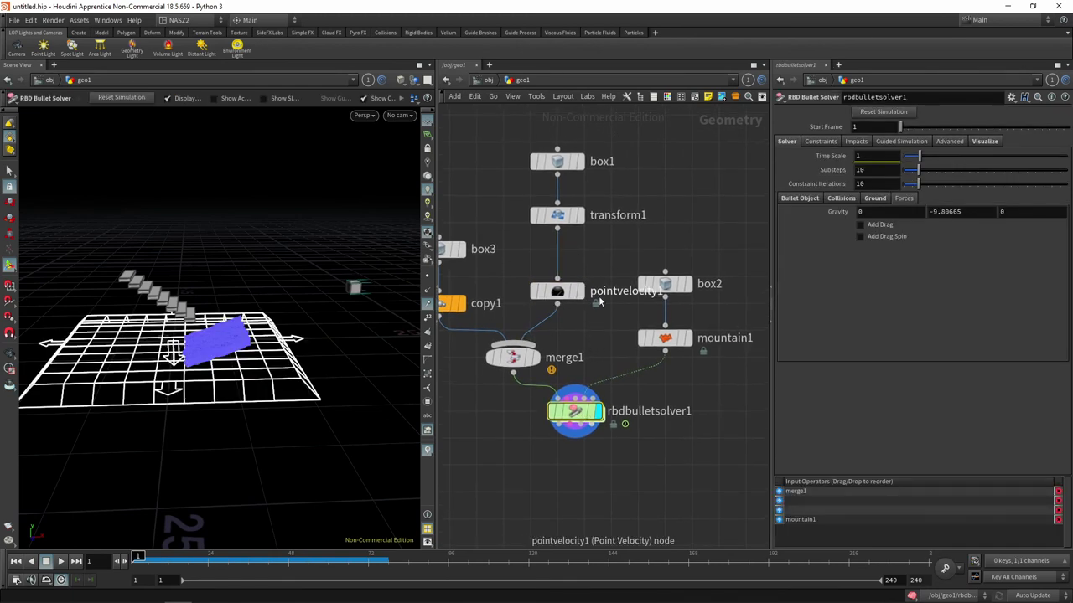
pyautogui.doubleClick(567, 424)
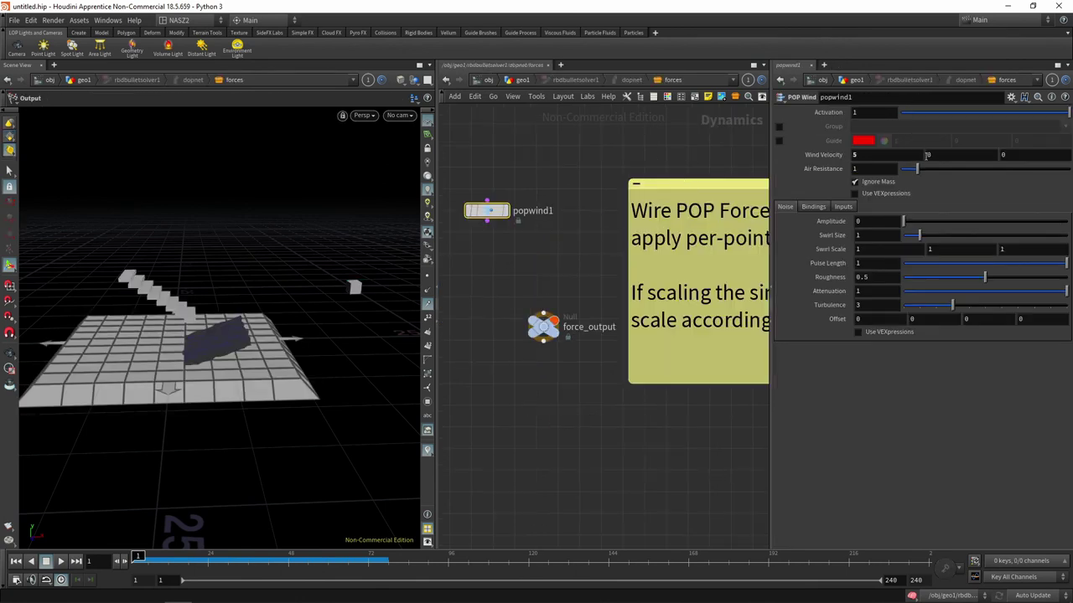
pyautogui.click(526, 82)
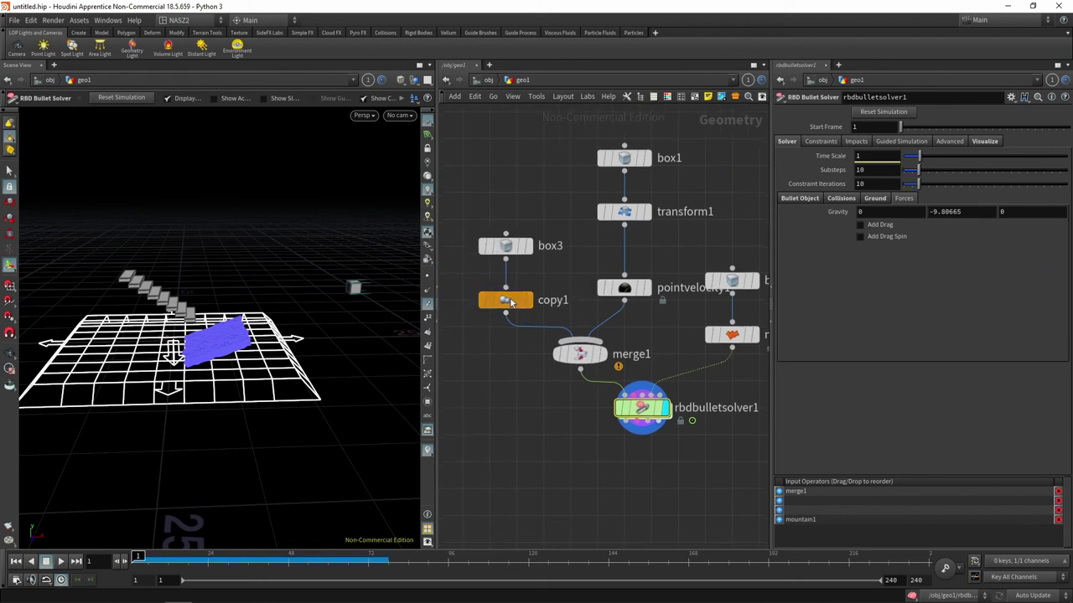
pyautogui.click(624, 287)
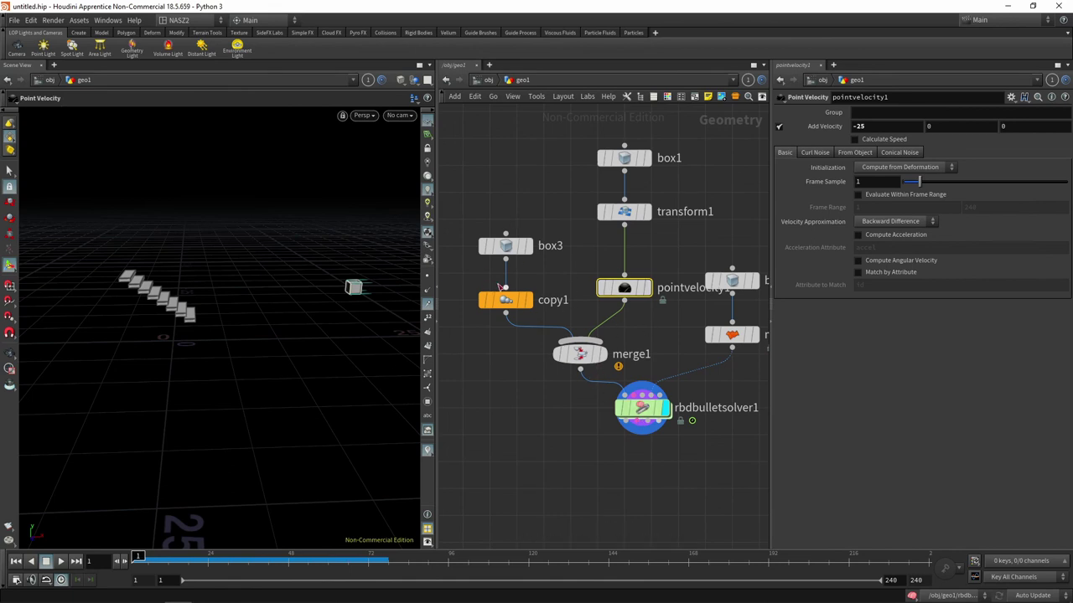
pyautogui.click(661, 411)
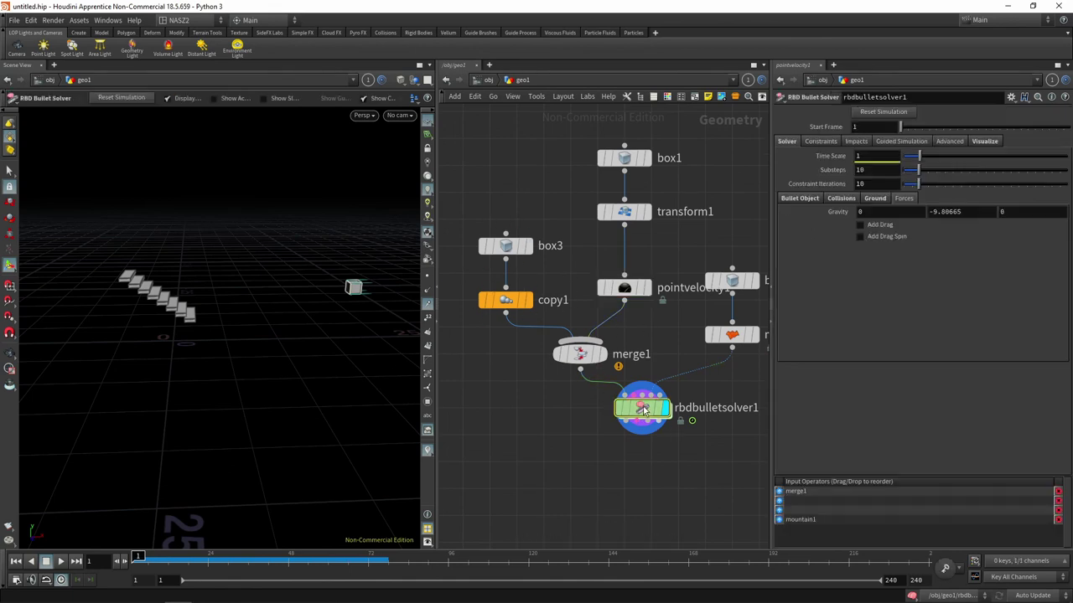
pyautogui.moveTo(646, 453); pyautogui.dragTo(611, 453, button='middle')
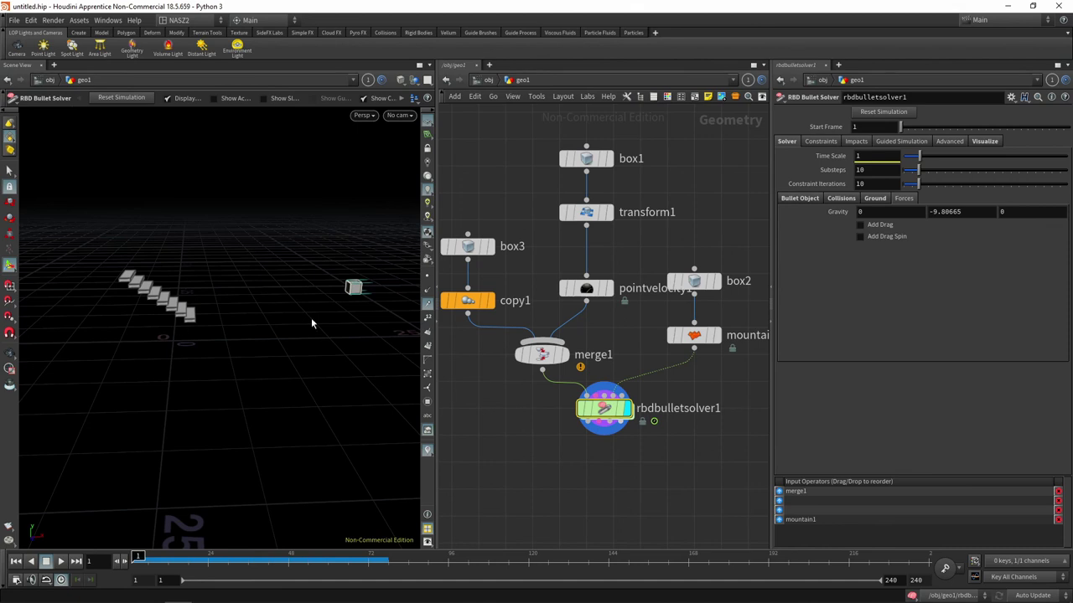
pyautogui.moveTo(486, 414); pyautogui.dragTo(538, 414, button='middle')
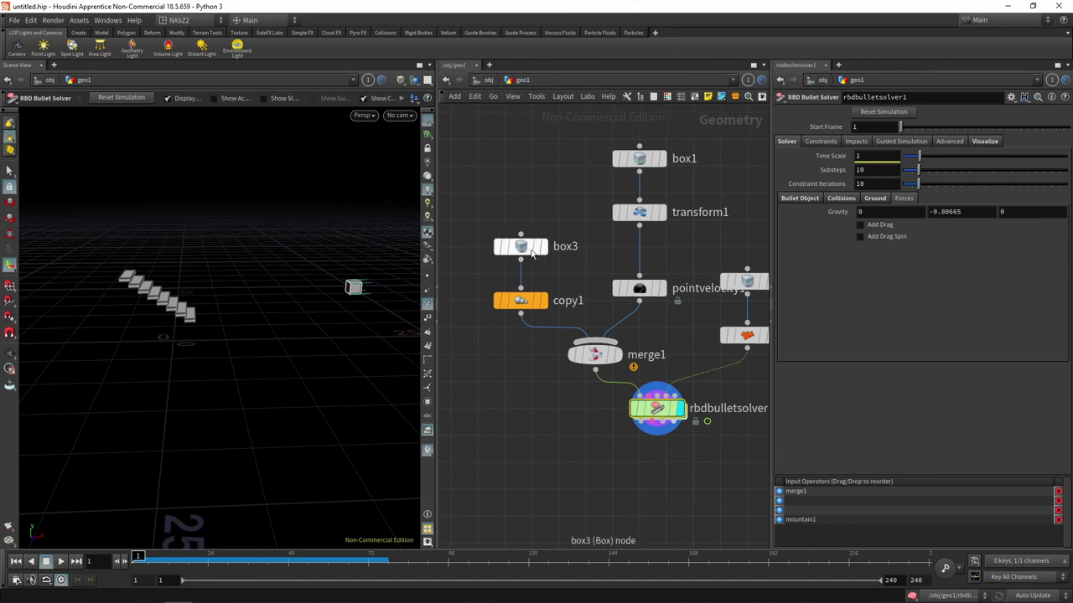
# Lower the box3 slab to Center Y 3.66411 and rotate it about 87° on X
pyautogui.click(528, 251)
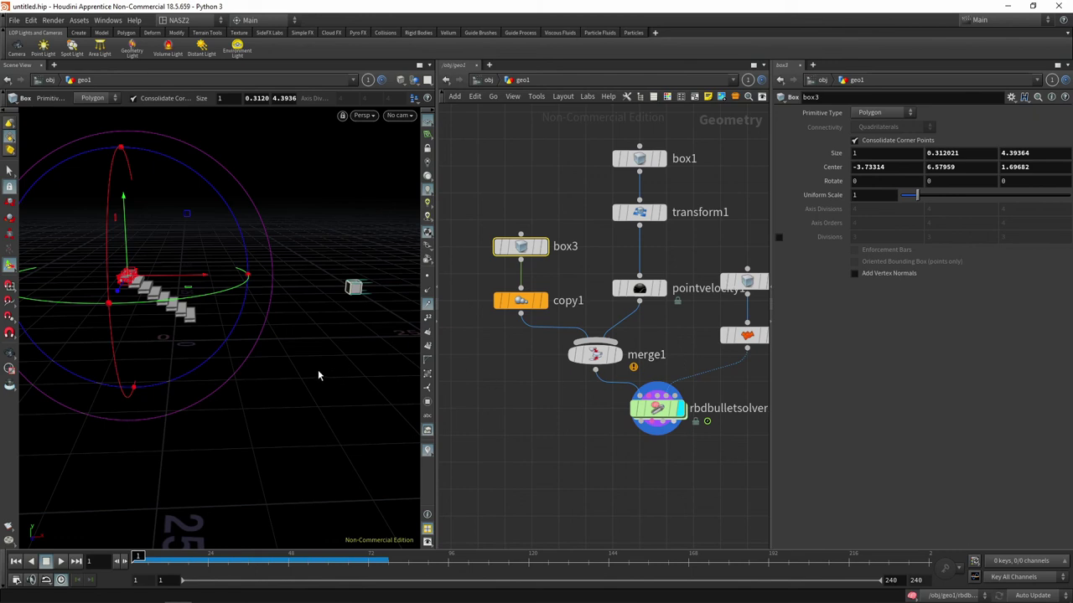
pyautogui.keyDown('alt'); pyautogui.moveTo(318, 375); pyautogui.dragTo(299, 335); pyautogui.keyUp('alt')
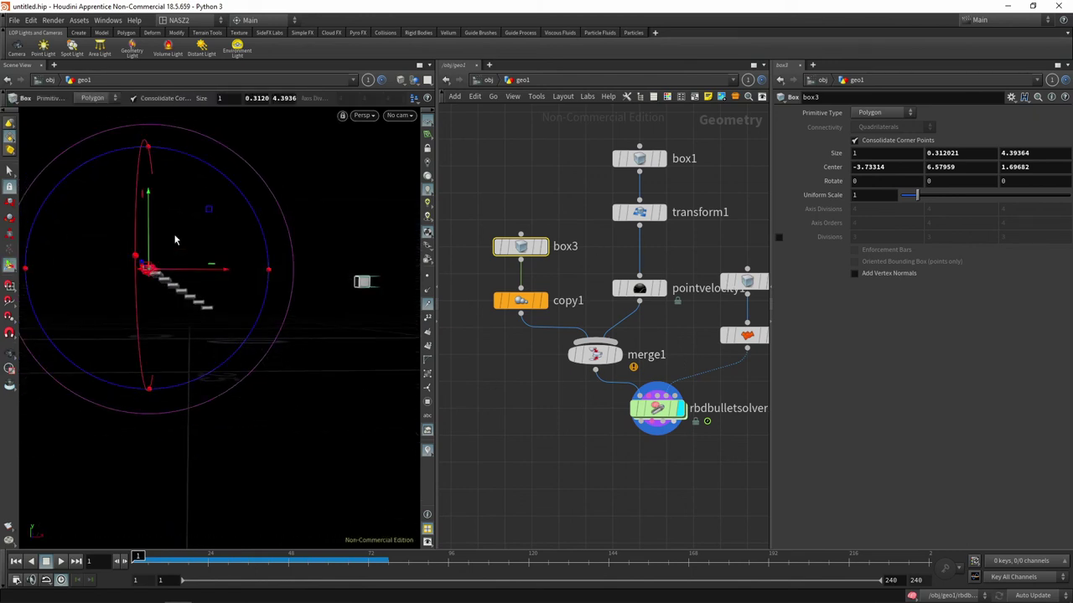
pyautogui.moveTo(146, 194); pyautogui.dragTo(147, 226)
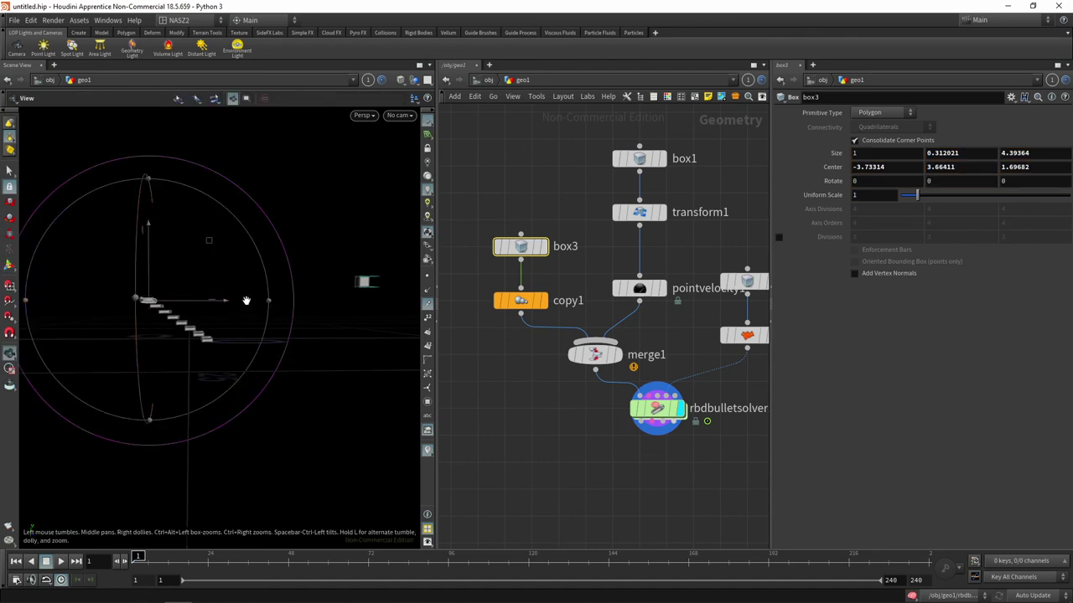
pyautogui.moveTo(148, 234)
pyautogui.keyDown('alt'); pyautogui.mouseDown()
pyautogui.moveTo(168, 238)
pyautogui.moveTo(139, 477)
pyautogui.mouseUp(); pyautogui.keyUp('alt')
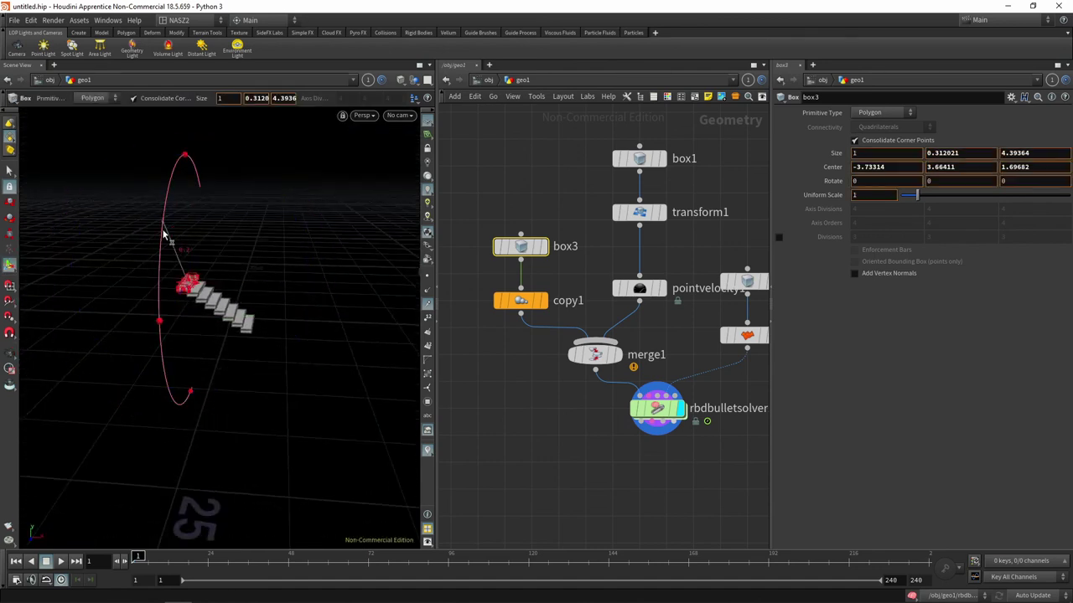
pyautogui.moveTo(151, 228); pyautogui.dragTo(155, 284)
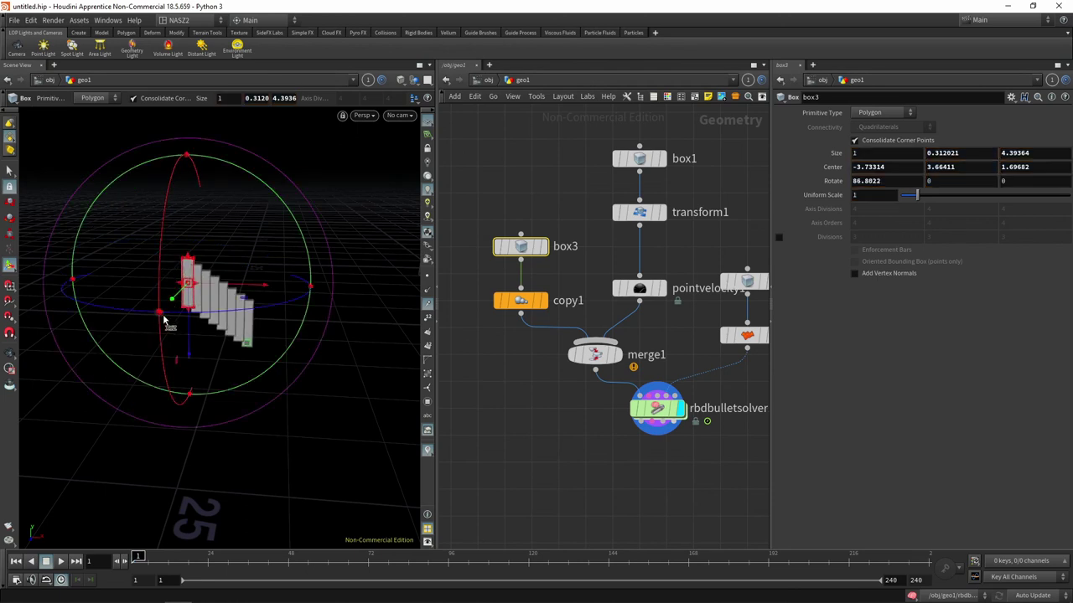
pyautogui.moveTo(92, 311); pyautogui.dragTo(351, 314)
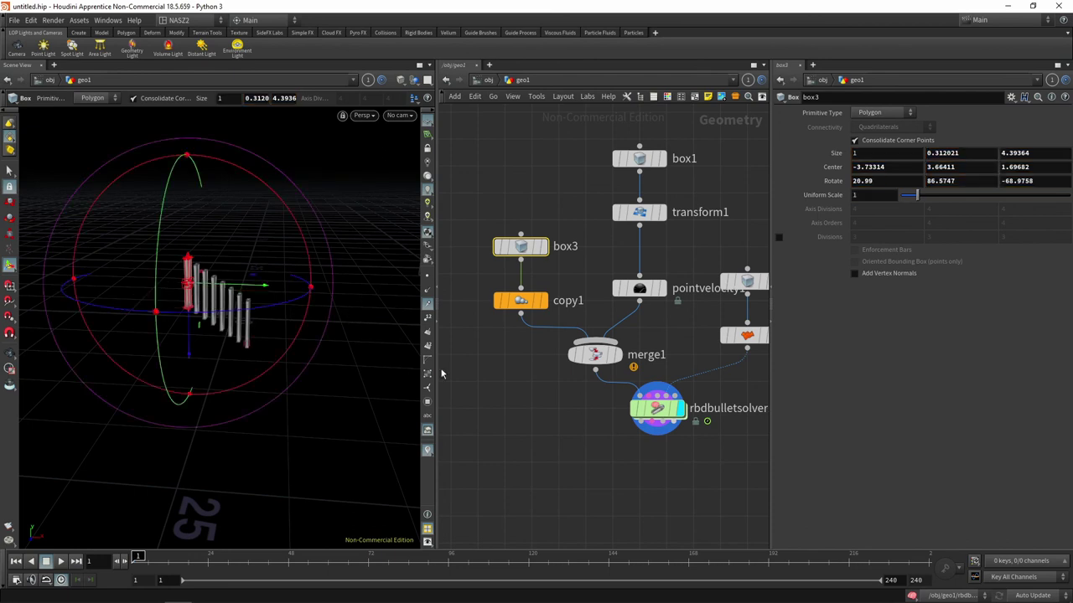
# Set copy1's Translate Y to 0 so the copied slabs form a level row
pyautogui.click(521, 300)
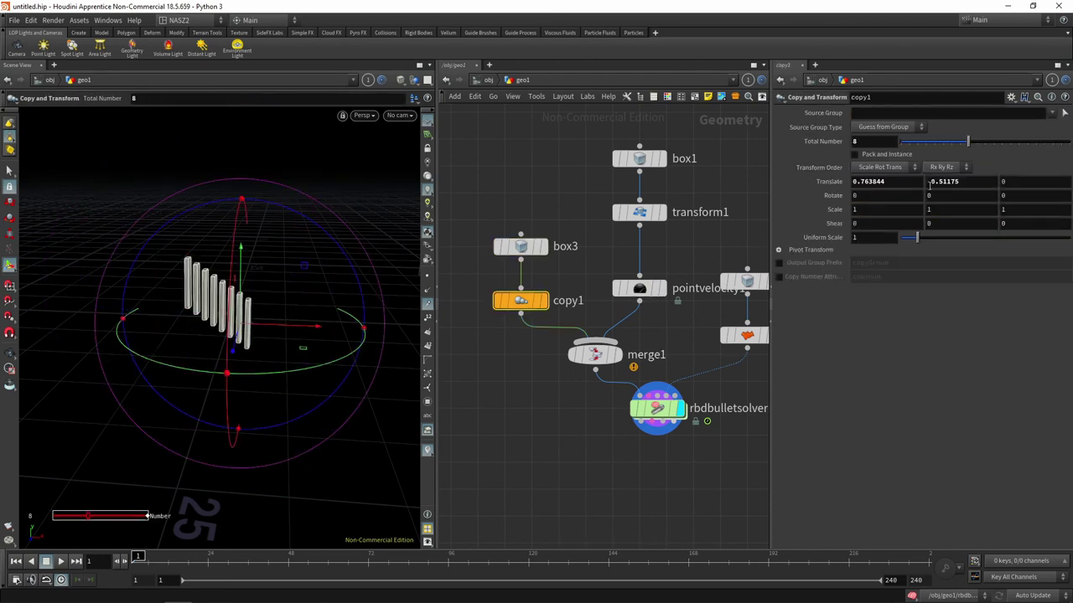
pyautogui.doubleClick(970, 181)
pyautogui.write('0')
pyautogui.press('Return')
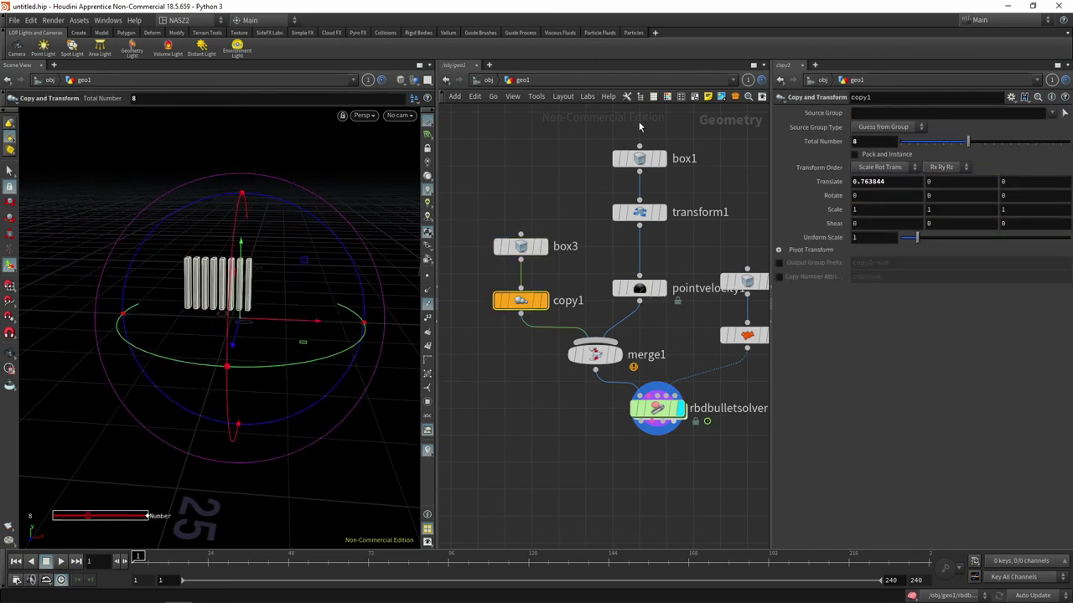
# Insert a Match Size node between box3 and copy1
pyautogui.click(519, 247)
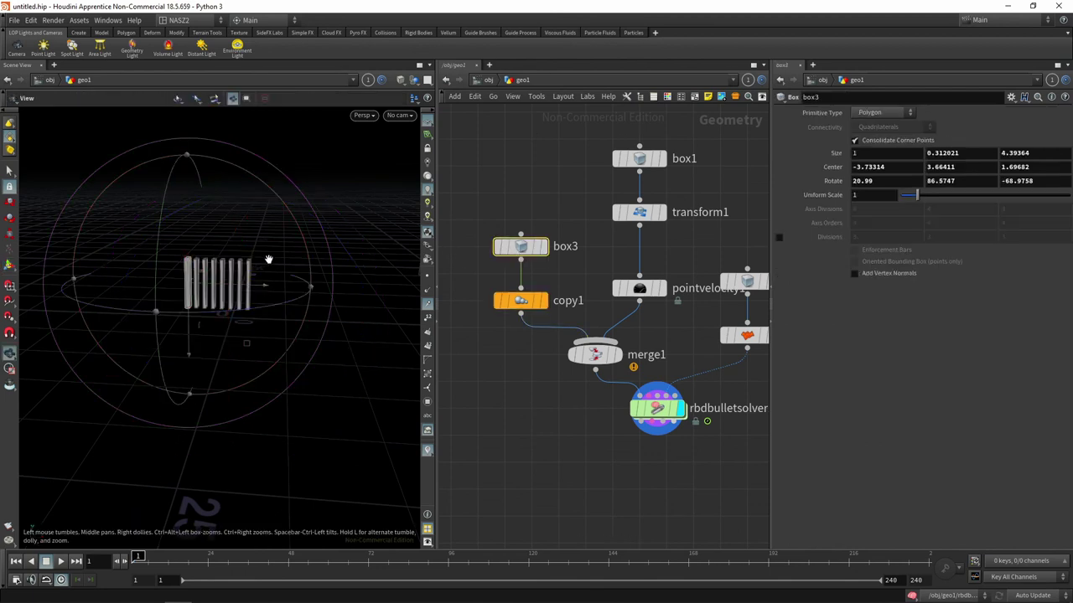
pyautogui.moveTo(210, 251)
pyautogui.mouseDown()
pyautogui.moveTo(169, 244)
pyautogui.moveTo(172, 209)
pyautogui.mouseUp()
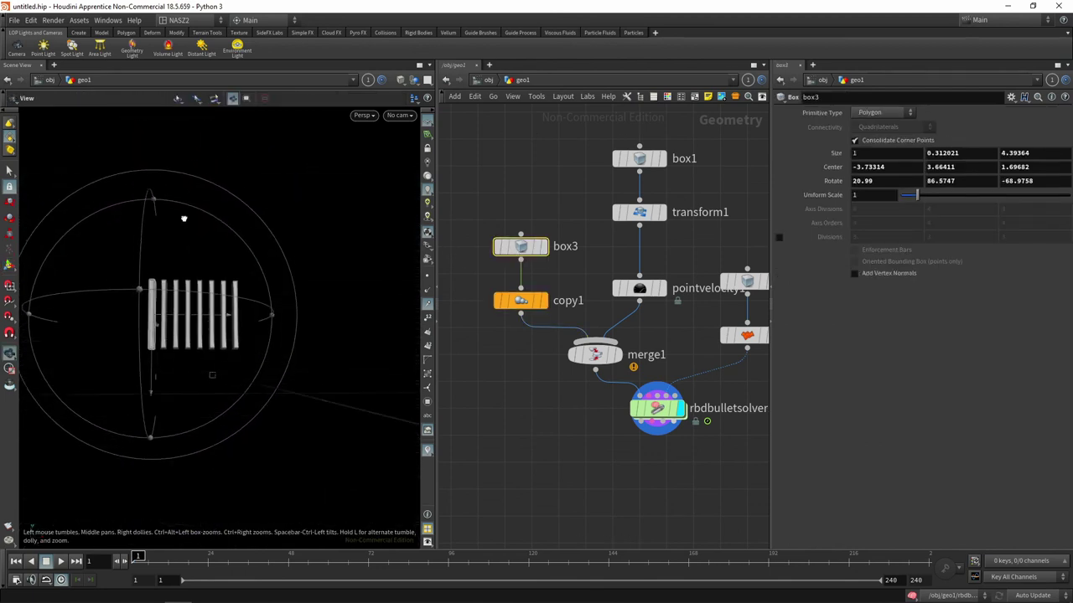
pyautogui.press('Return')
pyautogui.moveTo(520, 228); pyautogui.dragTo(513, 167)
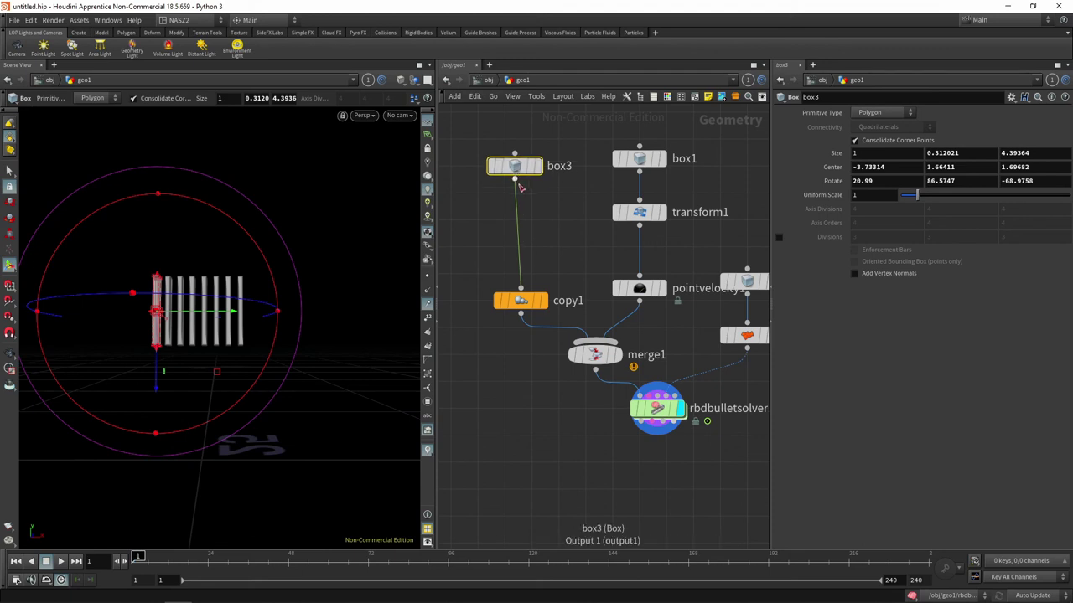
pyautogui.press('Tab')
pyautogui.write('match')
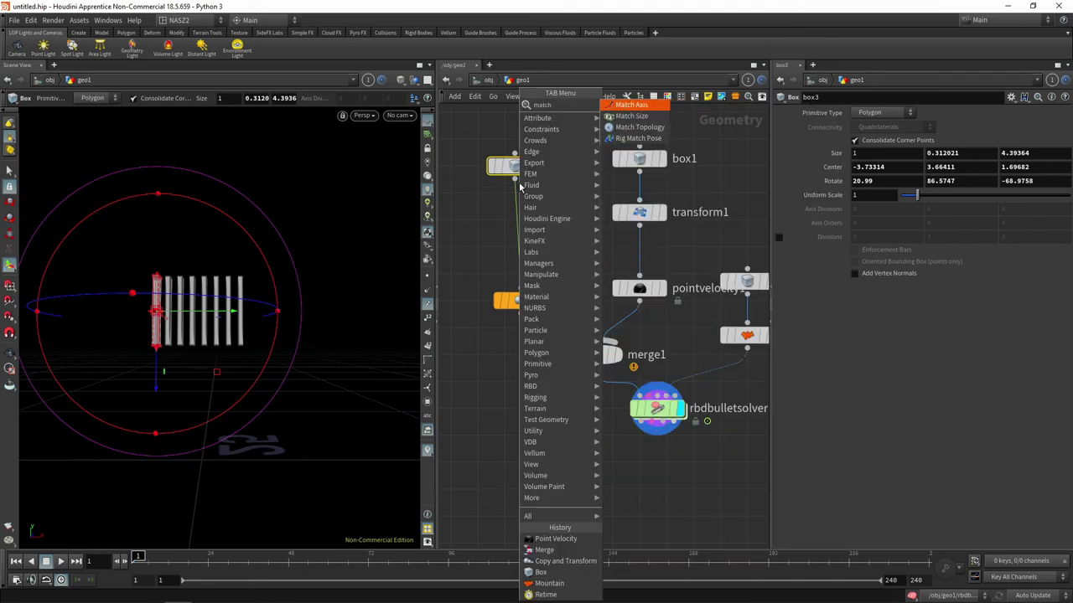
pyautogui.write('s')
pyautogui.click(643, 110)
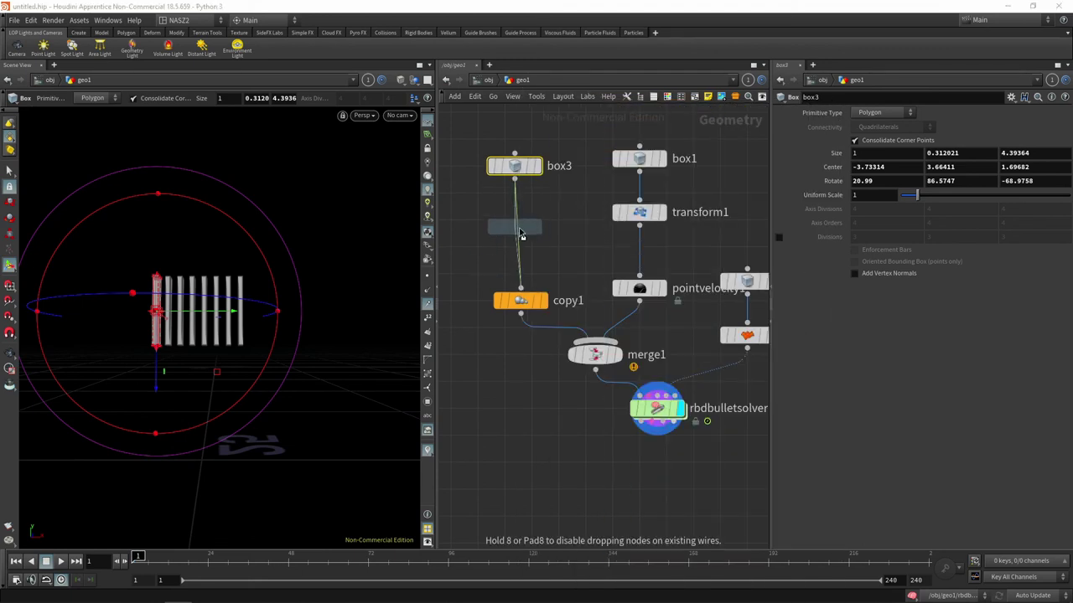
pyautogui.click(513, 228)
# Set matchsize1's Justify Y to Min so slab bases sit on the ground, then view the solver
pyautogui.click(873, 179)
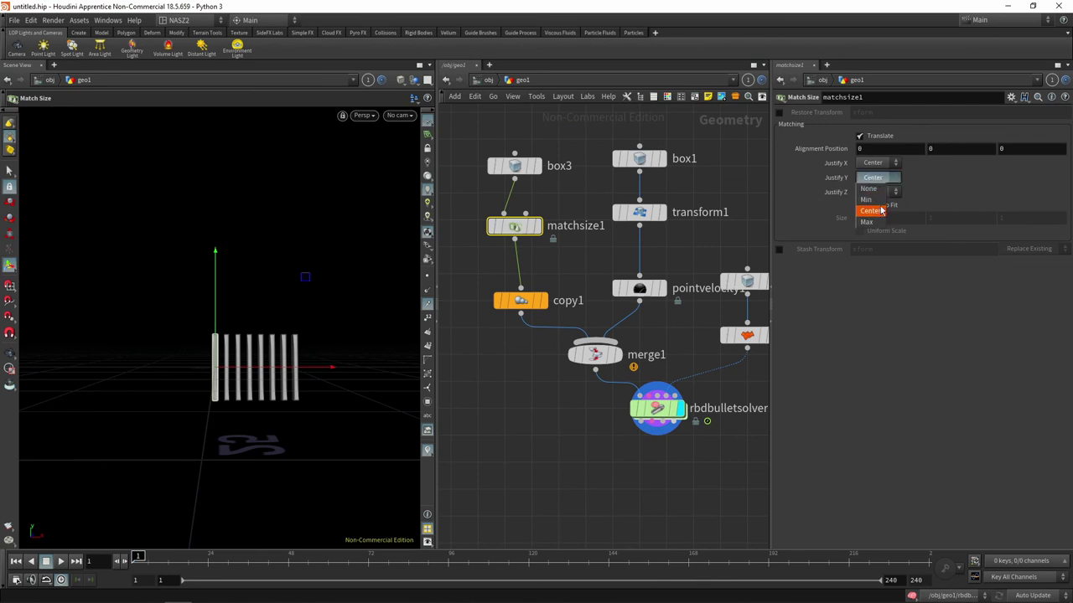
pyautogui.click(868, 199)
pyautogui.moveTo(349, 318)
pyautogui.mouseDown()
pyautogui.moveTo(347, 299)
pyautogui.moveTo(292, 319)
pyautogui.moveTo(295, 300)
pyautogui.mouseUp()
pyautogui.press('Return')
pyautogui.click(657, 409)
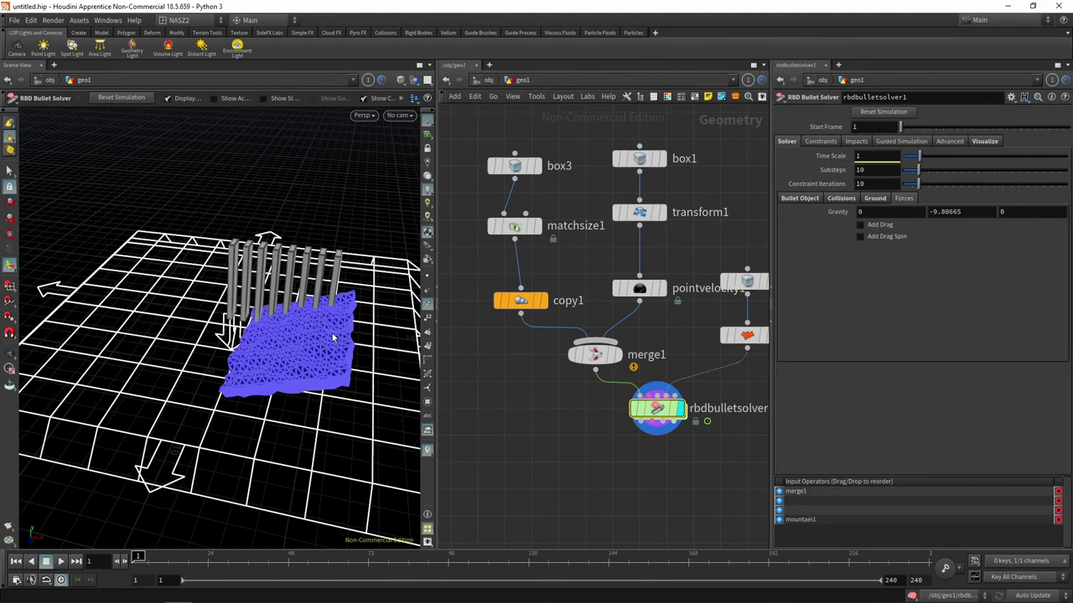
pyautogui.press('Escape')
pyautogui.moveTo(218, 318)
pyautogui.mouseDown()
pyautogui.moveTo(258, 273)
pyautogui.moveTo(373, 270)
pyautogui.mouseUp()
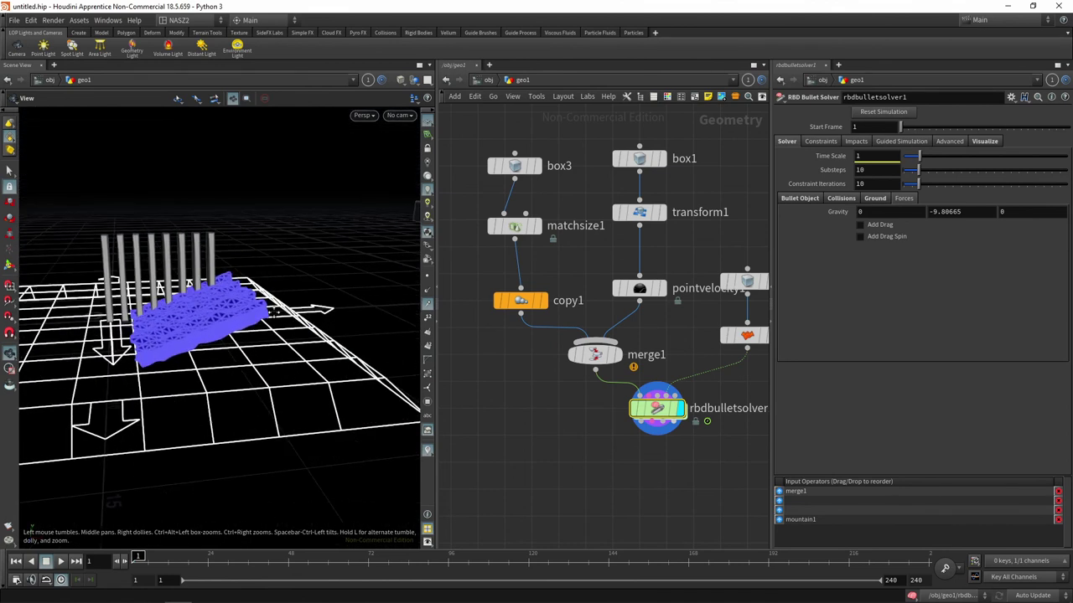
pyautogui.press('Return')
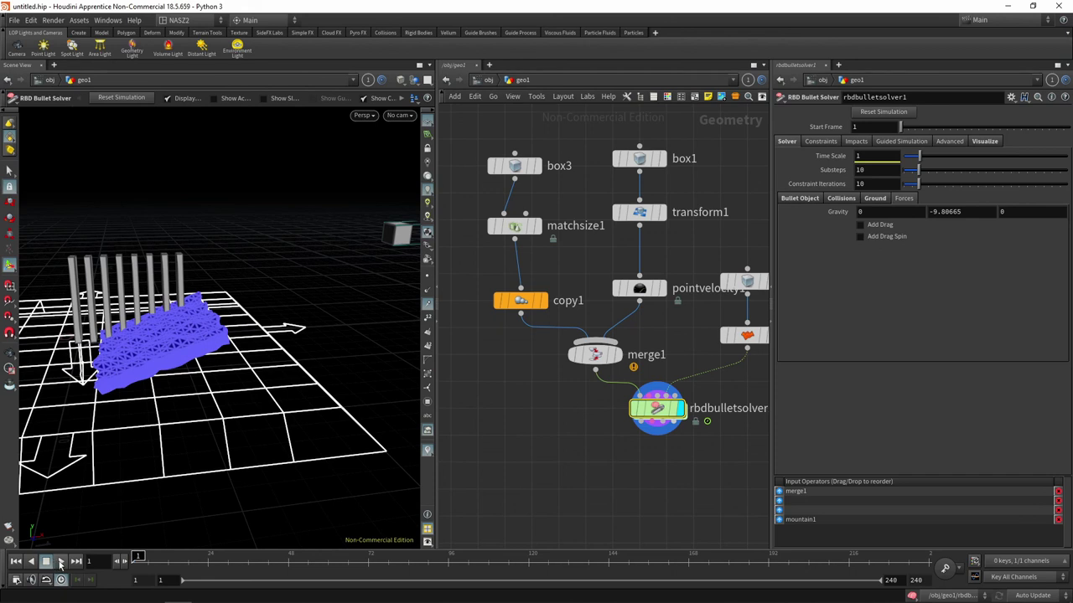
pyautogui.click(61, 561)
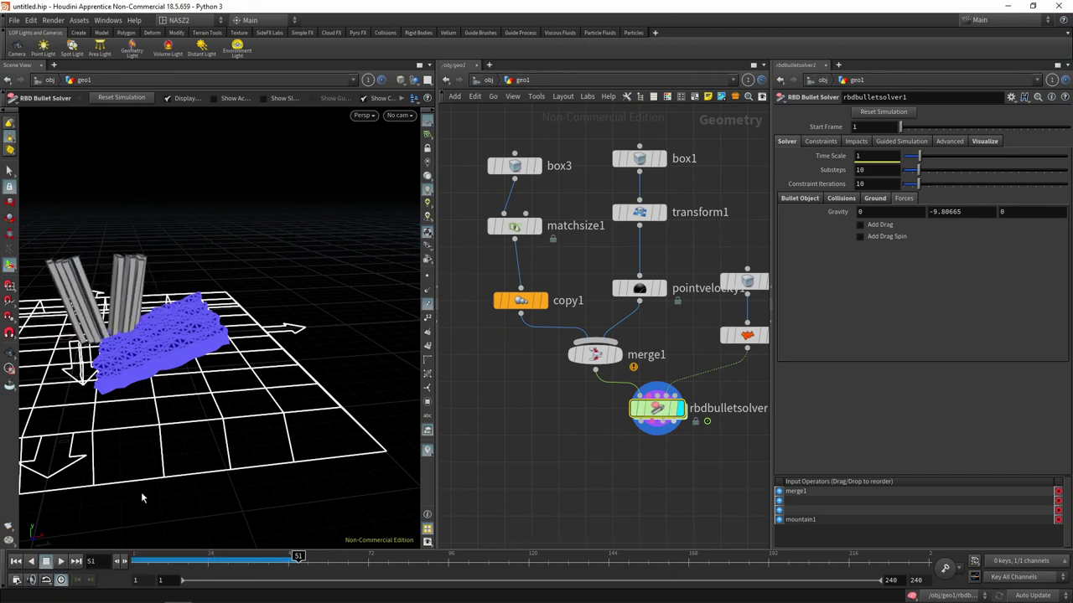
pyautogui.moveTo(170, 555); pyautogui.dragTo(171, 556)
pyautogui.press('Escape')
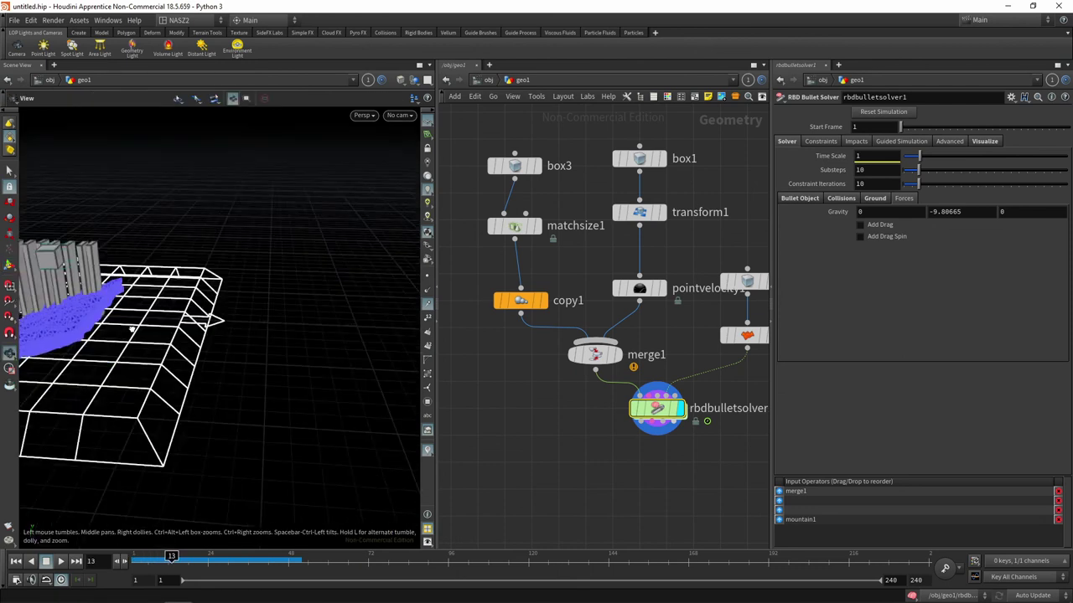
pyautogui.moveTo(209, 352)
pyautogui.mouseDown()
pyautogui.moveTo(24, 350)
pyautogui.moveTo(58, 358)
pyautogui.mouseUp()
pyautogui.press('Return')
pyautogui.moveTo(171, 556); pyautogui.dragTo(116, 546)
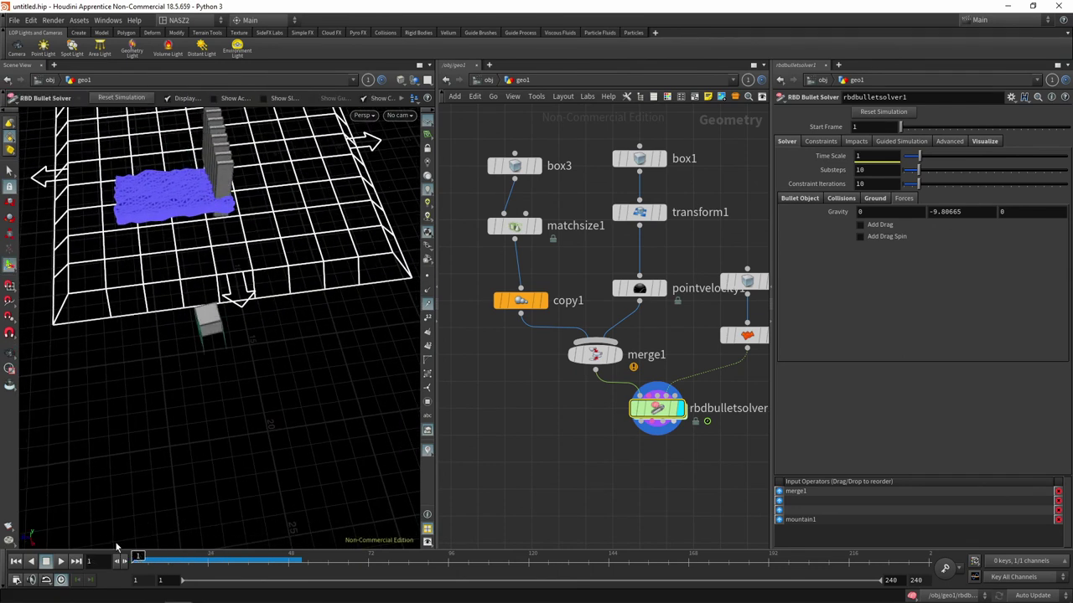
pyautogui.moveTo(190, 366)
pyautogui.keyDown('alt'); pyautogui.mouseDown()
pyautogui.moveTo(264, 371)
pyautogui.moveTo(352, 352)
pyautogui.mouseUp(); pyautogui.keyUp('alt')
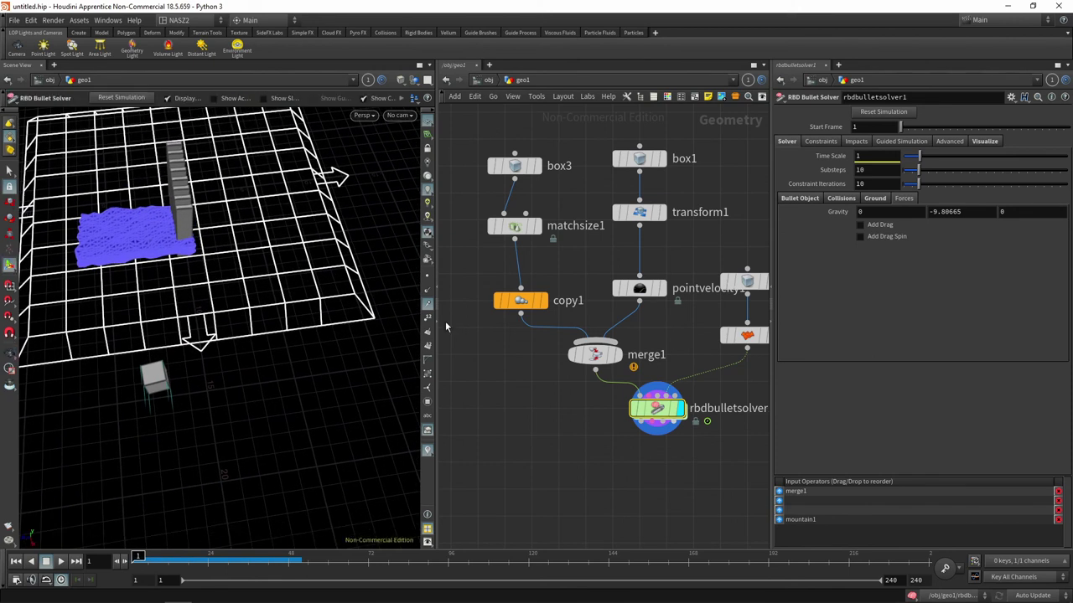
pyautogui.moveTo(174, 558)
pyautogui.mouseDown()
pyautogui.moveTo(248, 557)
pyautogui.moveTo(181, 556)
pyautogui.moveTo(276, 539)
pyautogui.mouseUp()
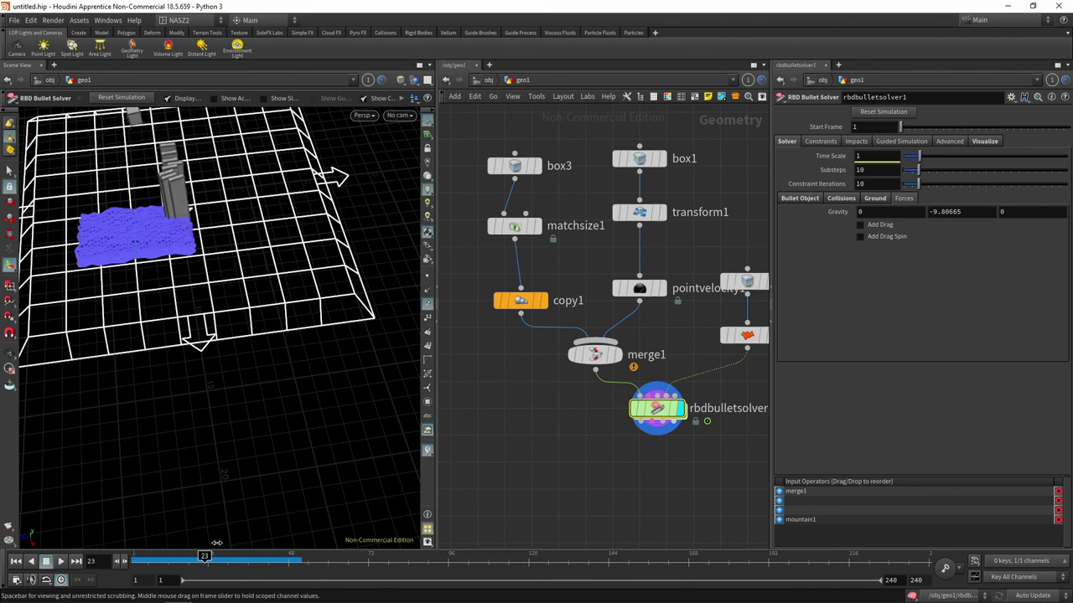
pyautogui.hotkey('ctrl', 'Up')
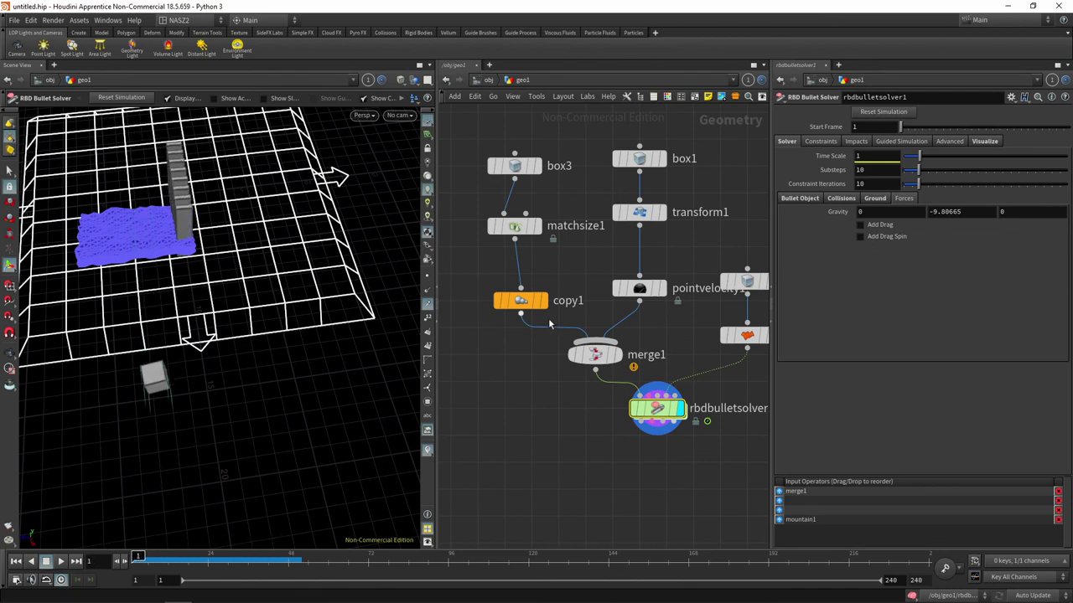
pyautogui.click(513, 167)
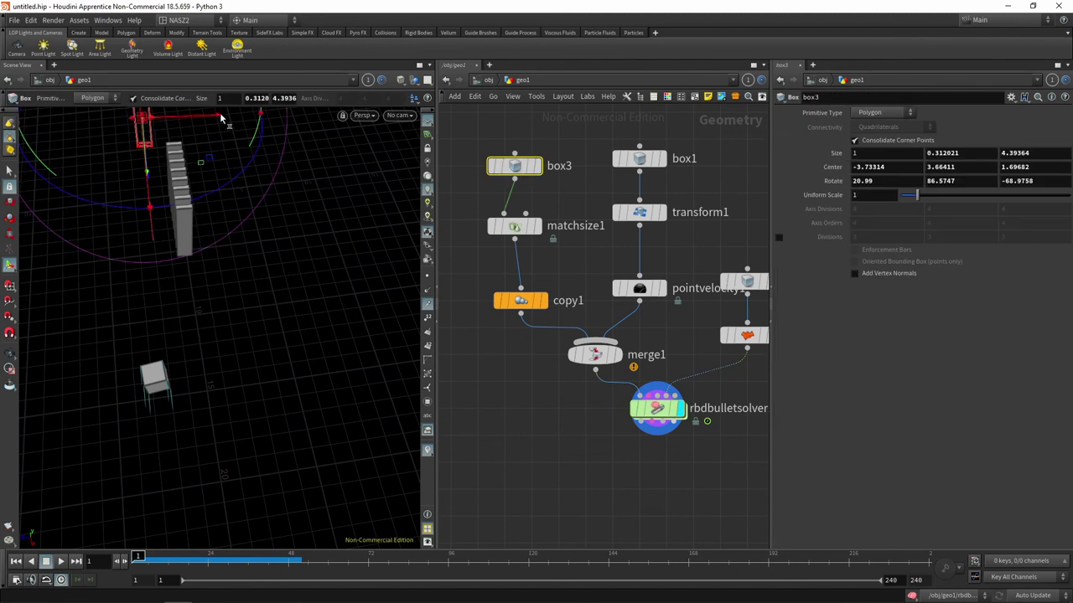
# Undo an accidental slab-box change and locate the box2 terrain node
pyautogui.moveTo(222, 119); pyautogui.dragTo(184, 120)
pyautogui.hotkey('ctrl', 'z')
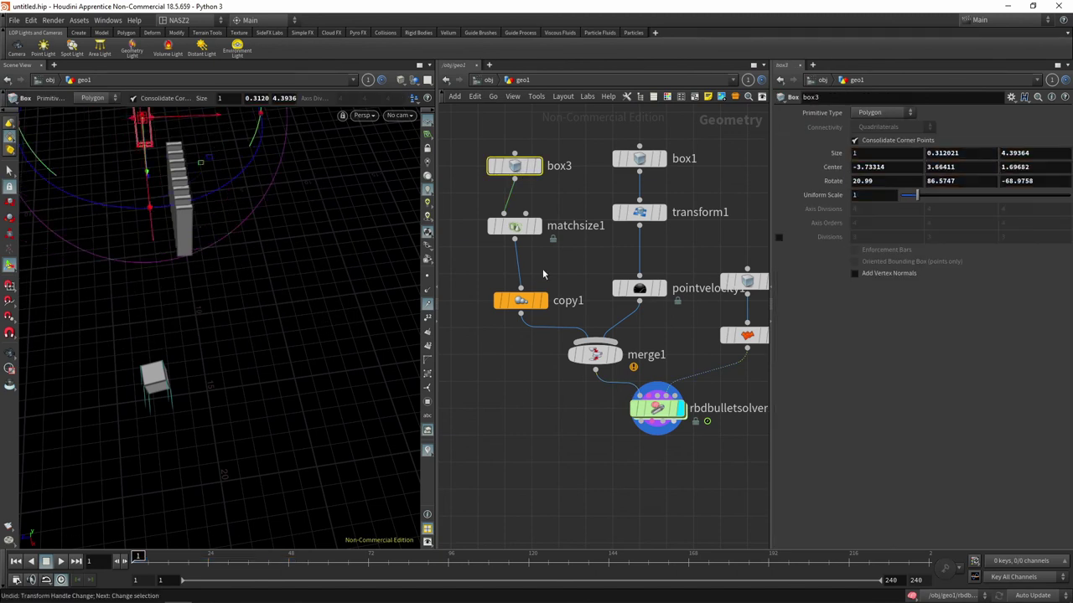
pyautogui.moveTo(647, 327); pyautogui.dragTo(588, 326, button='middle')
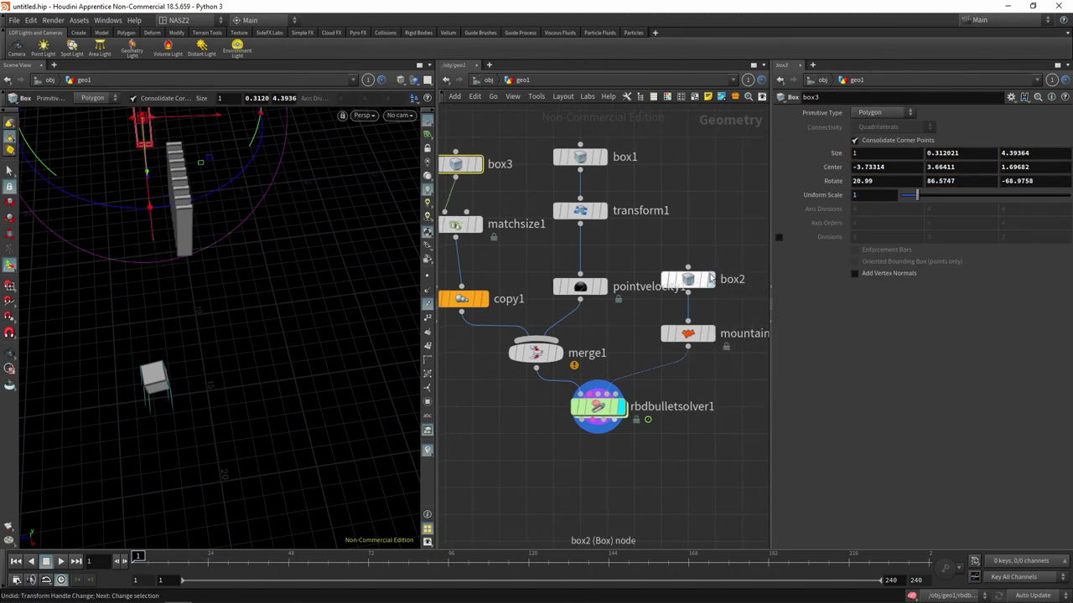
pyautogui.click(687, 280)
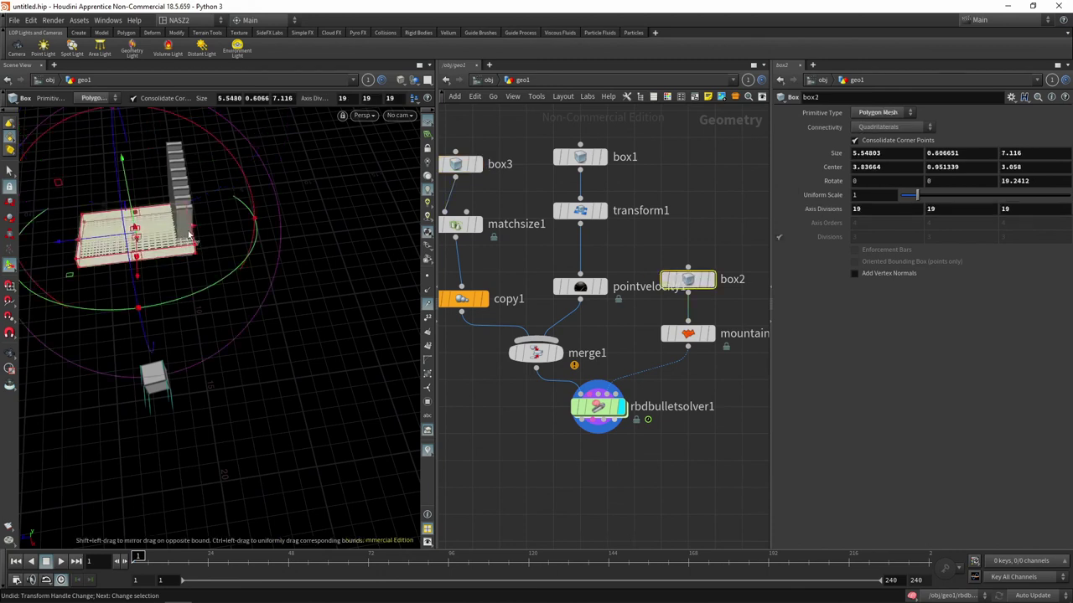
# Move the thrown box up and away and tilt it using transform1's handles
pyautogui.click(583, 212)
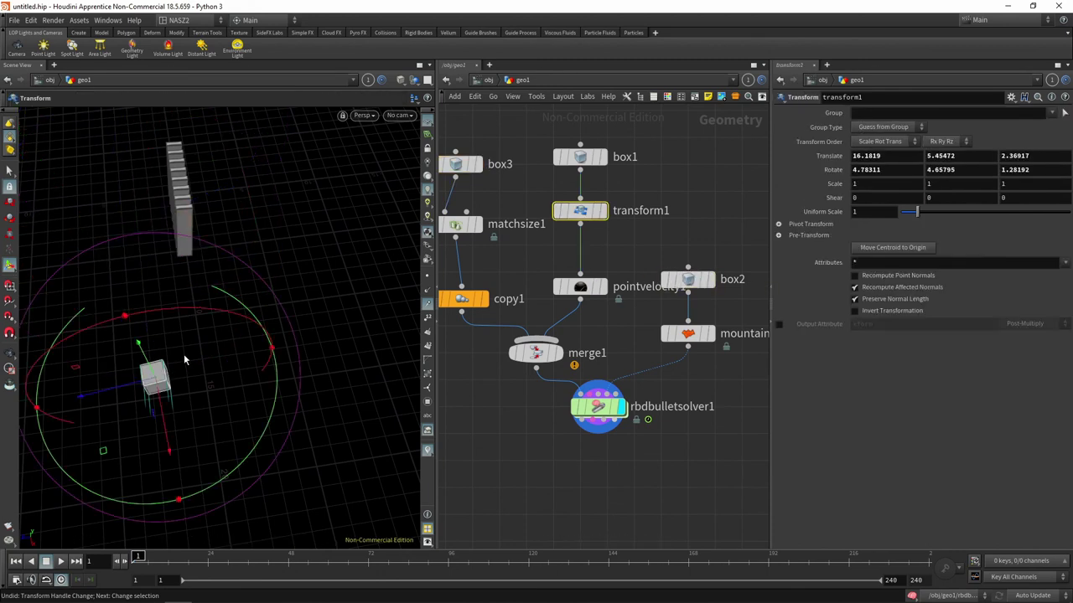
pyautogui.moveTo(82, 400); pyautogui.dragTo(149, 402)
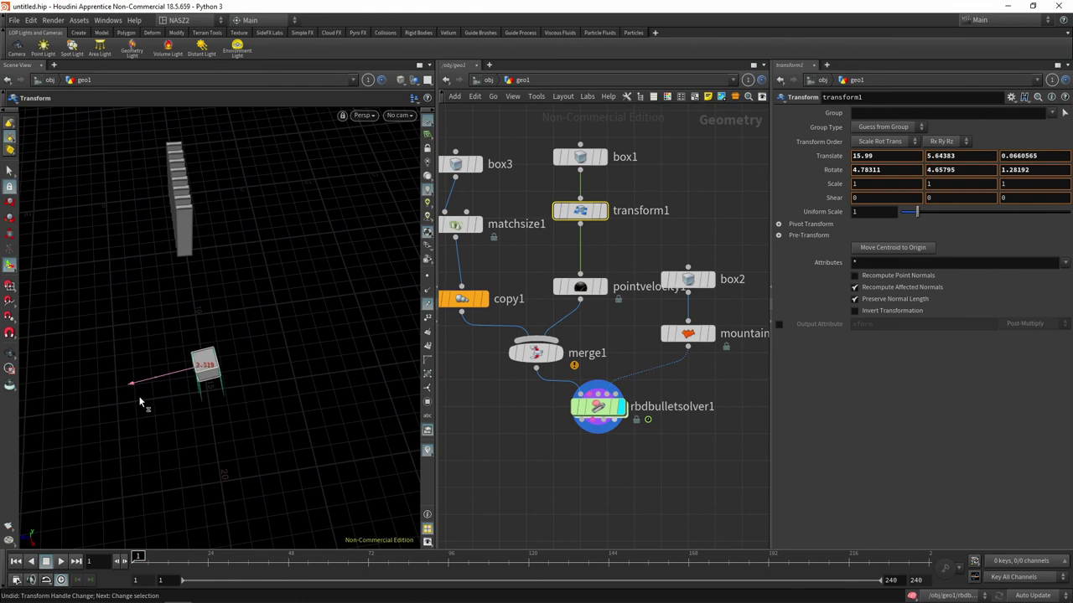
pyautogui.moveTo(289, 318)
pyautogui.keyDown('alt'); pyautogui.mouseDown()
pyautogui.moveTo(244, 263)
pyautogui.moveTo(252, 244)
pyautogui.mouseUp(); pyautogui.keyUp('alt')
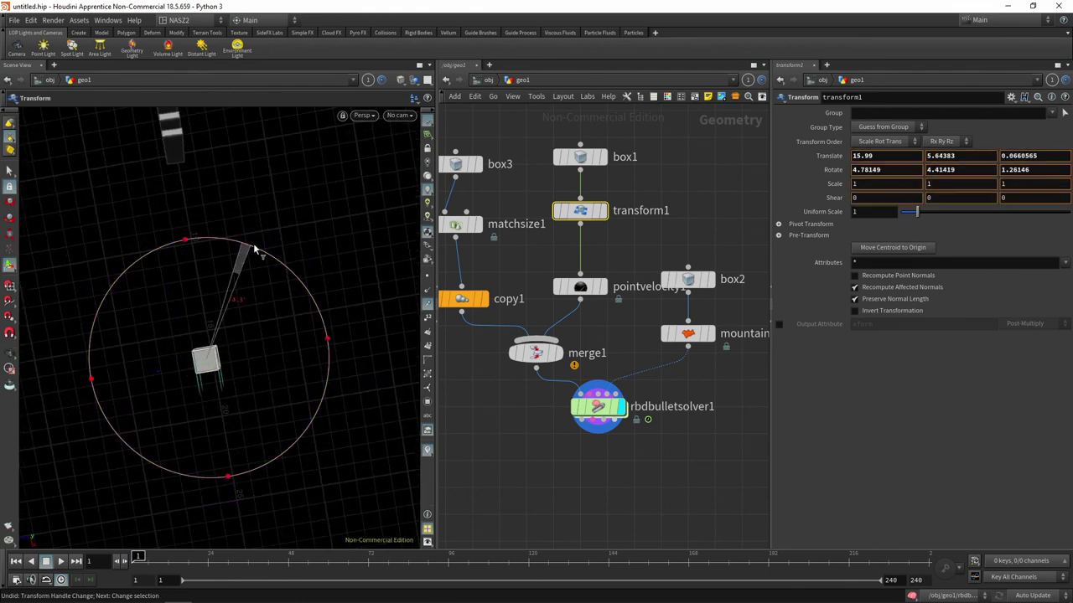
pyautogui.press('Escape')
pyautogui.moveTo(121, 386)
pyautogui.mouseDown()
pyautogui.moveTo(142, 342)
pyautogui.moveTo(377, 426)
pyautogui.mouseUp()
pyautogui.press('t')
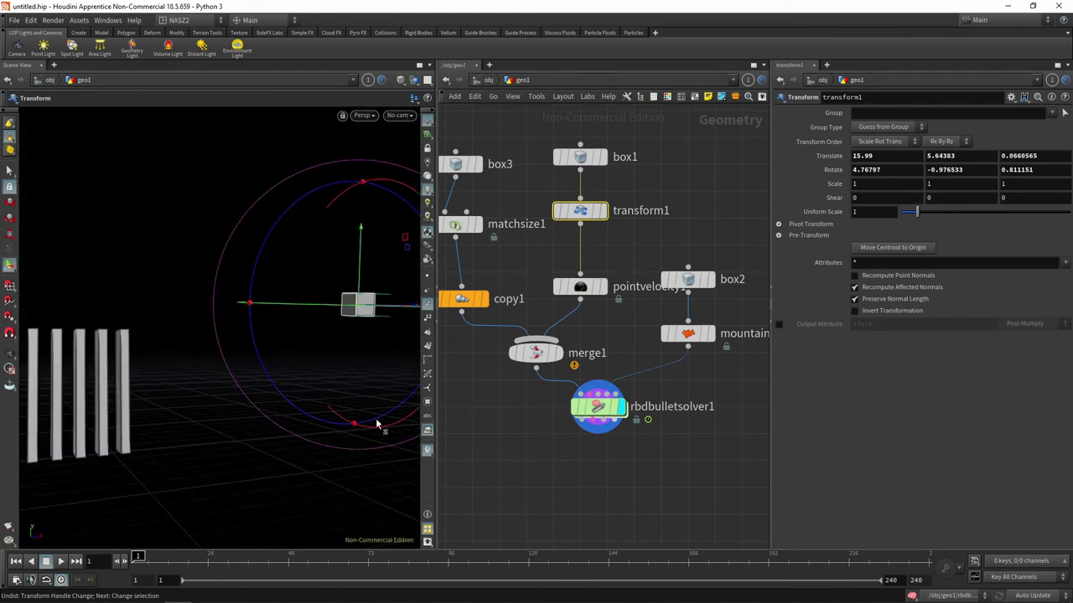
pyautogui.moveTo(295, 210); pyautogui.dragTo(281, 236)
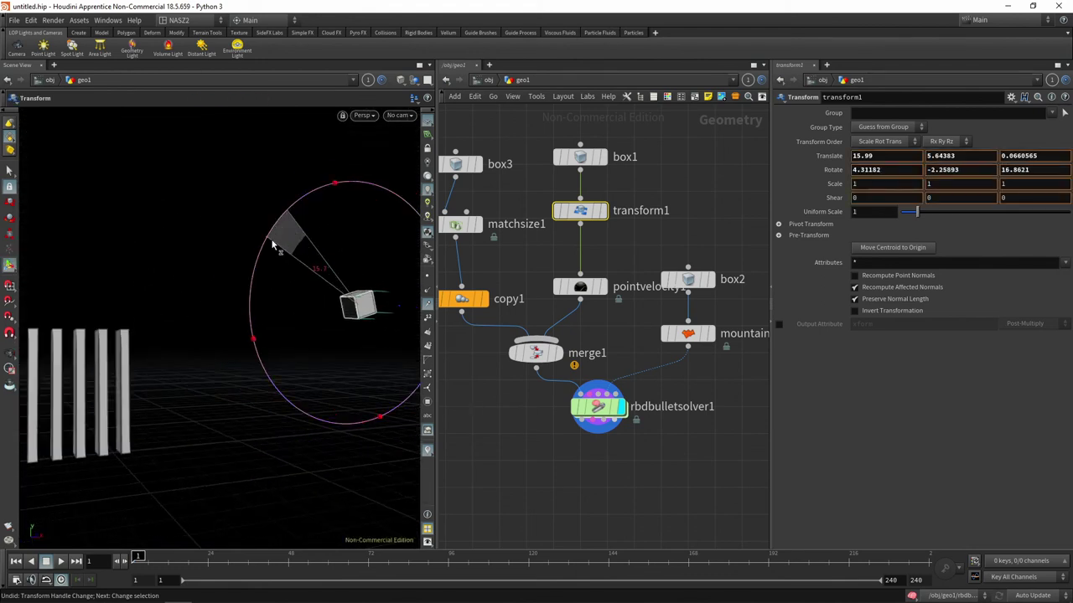
pyautogui.press('Escape')
pyautogui.moveTo(347, 379); pyautogui.dragTo(266, 391)
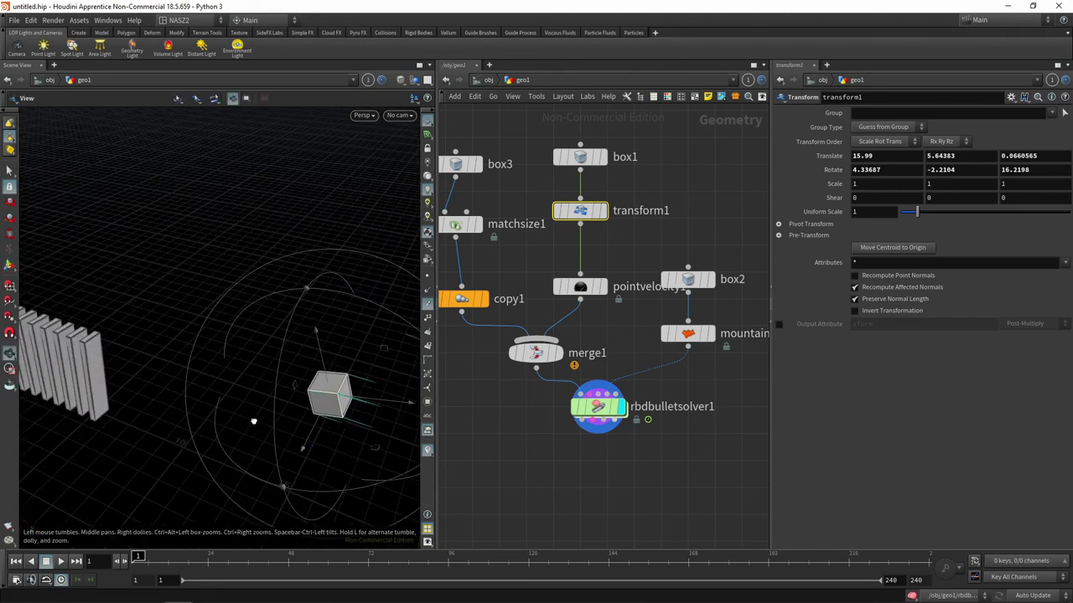
pyautogui.press('t')
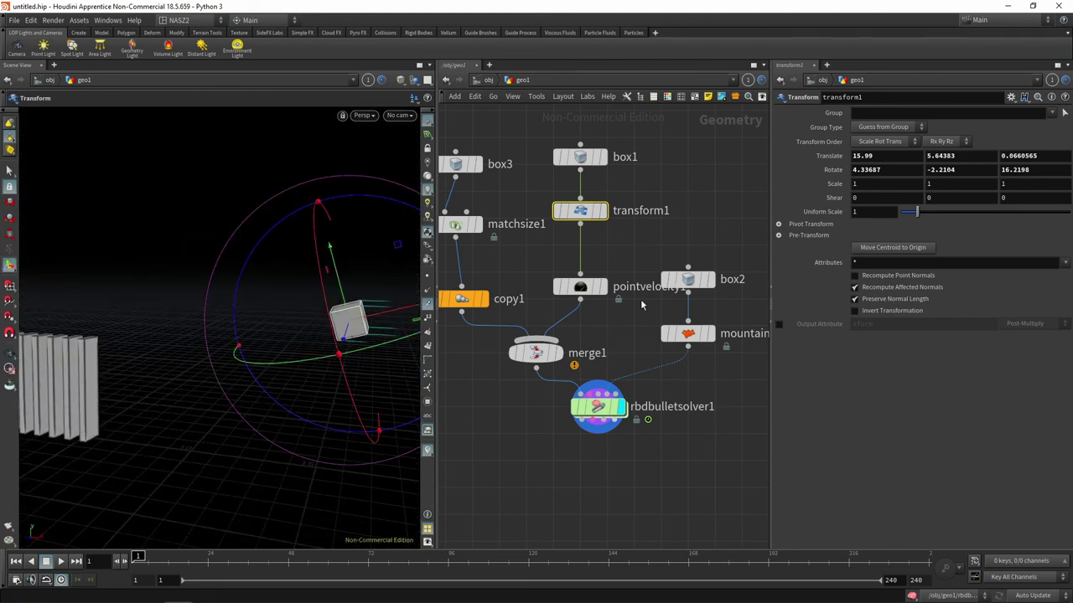
# Set pointvelocity1's Add Velocity Y to -7, then display rbdbulletsolver1's simulation
pyautogui.click(579, 287)
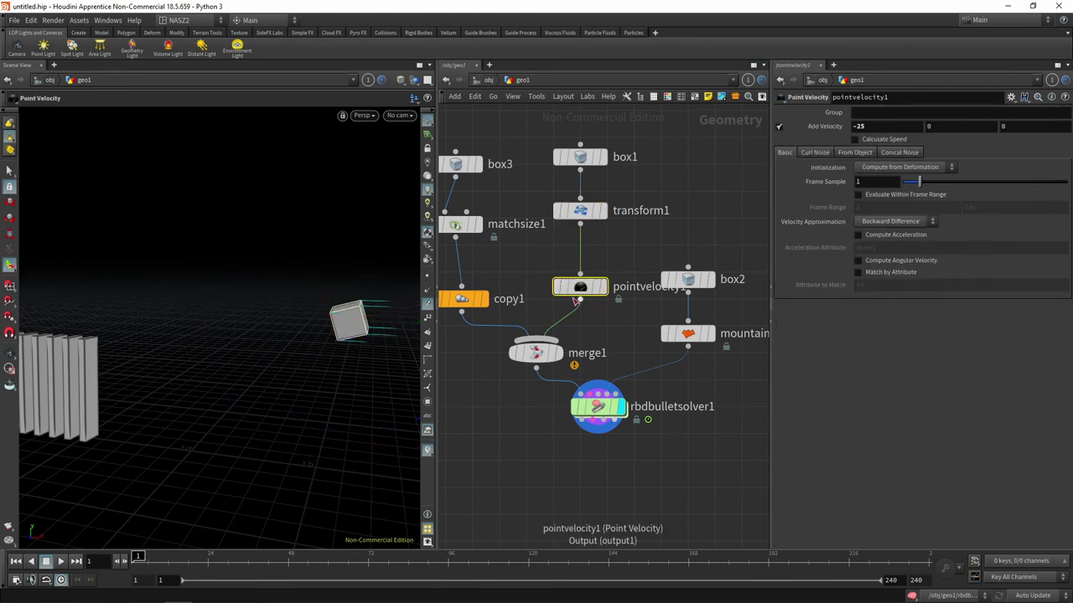
pyautogui.moveTo(935, 126); pyautogui.dragTo(967, 122, button='middle')
pyautogui.write('-7')
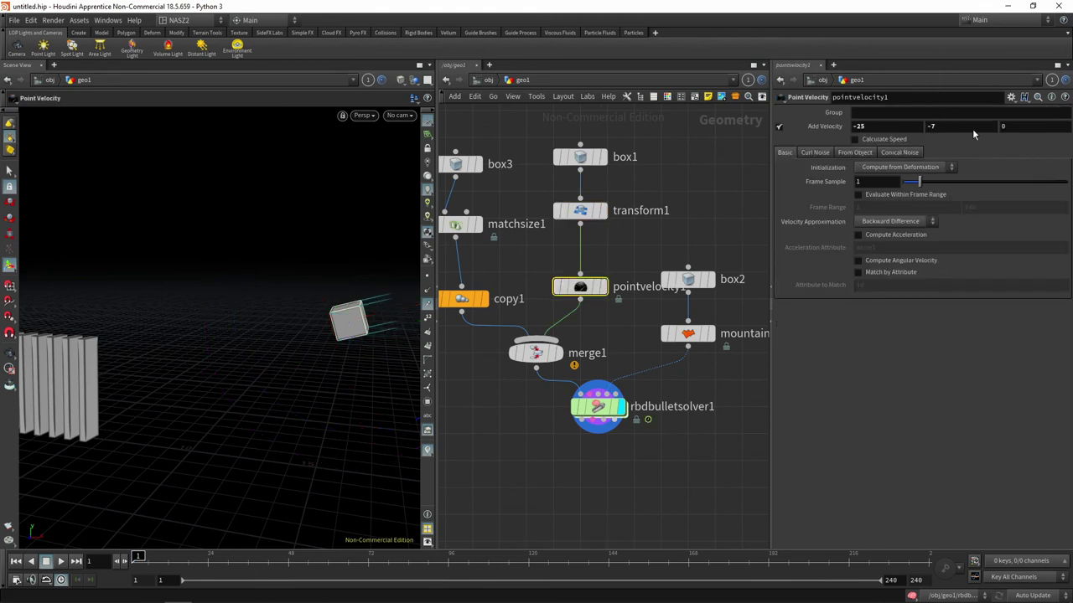
pyautogui.press('Escape')
pyautogui.moveTo(306, 376); pyautogui.dragTo(335, 321)
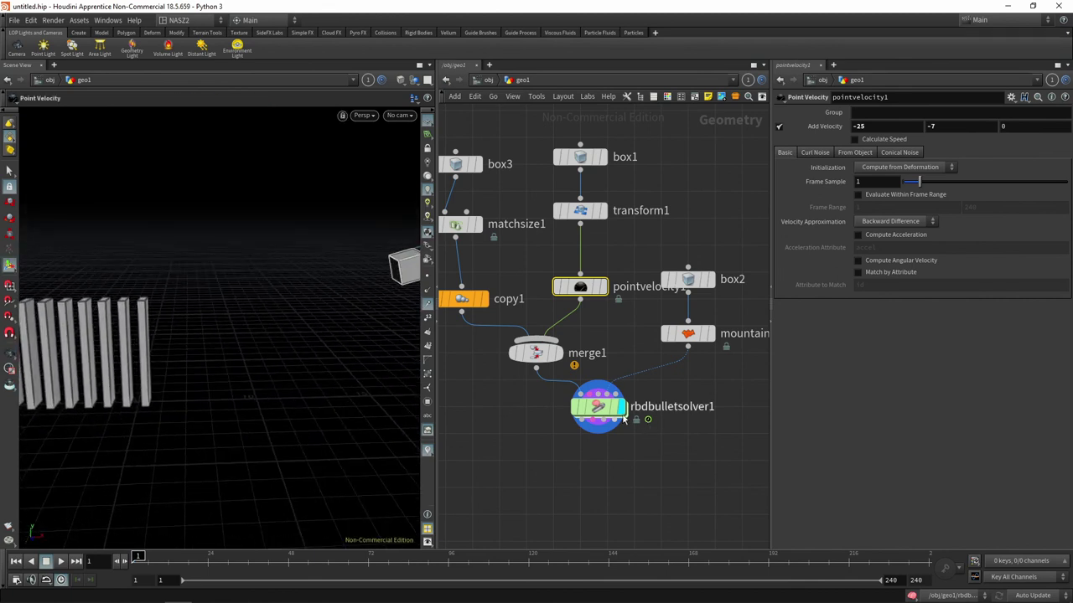
pyautogui.click(598, 407)
pyautogui.press('Return')
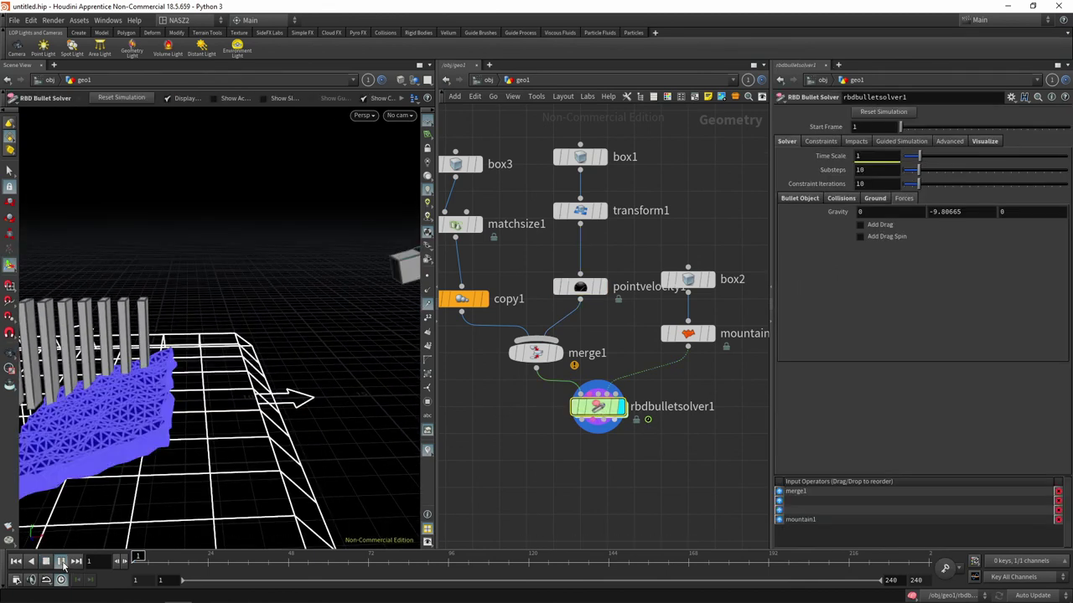
# Preview the simulation, then raise the thrown box higher with transform1
pyautogui.click(61, 561)
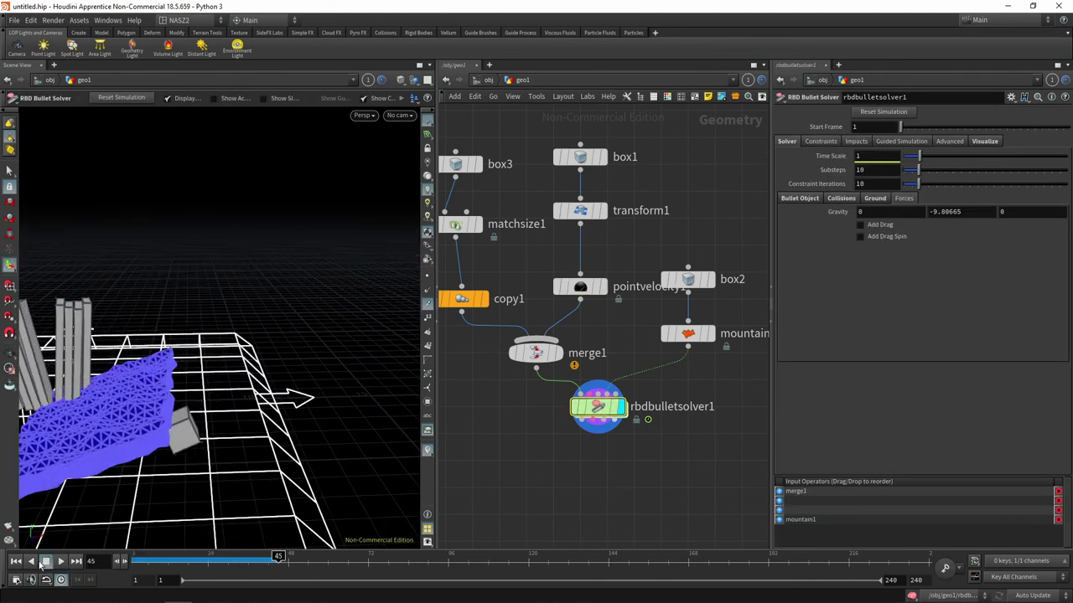
pyautogui.click(23, 563)
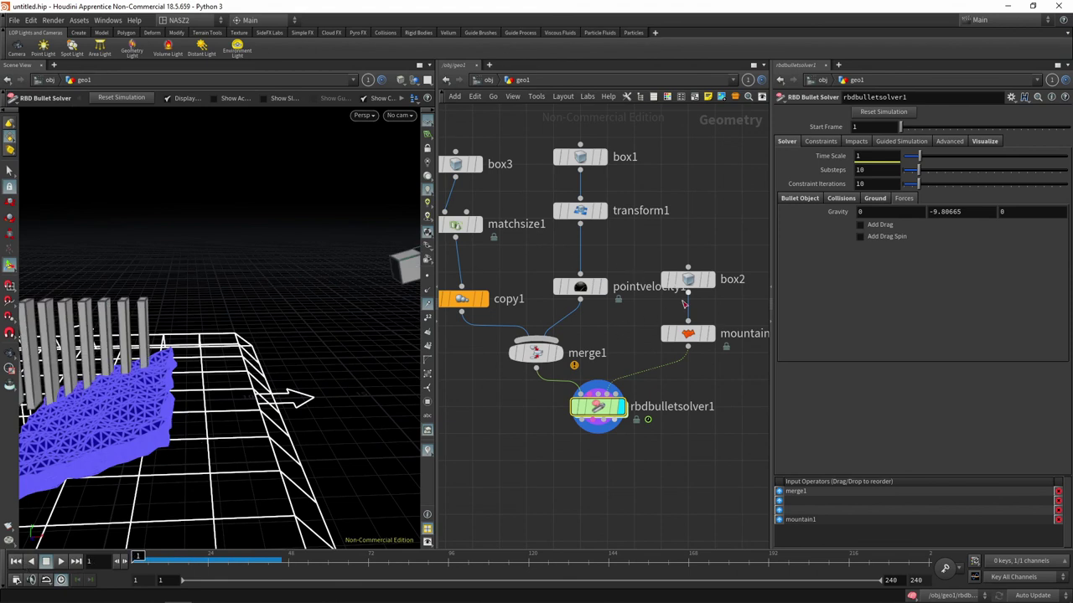
pyautogui.click(685, 283)
pyautogui.click(565, 287)
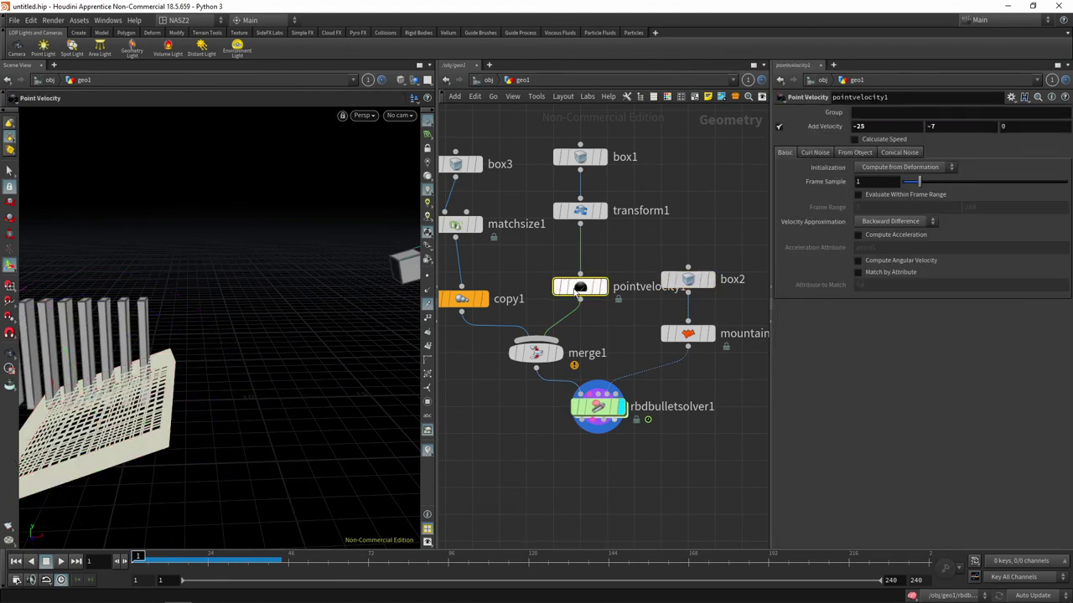
pyautogui.click(602, 212)
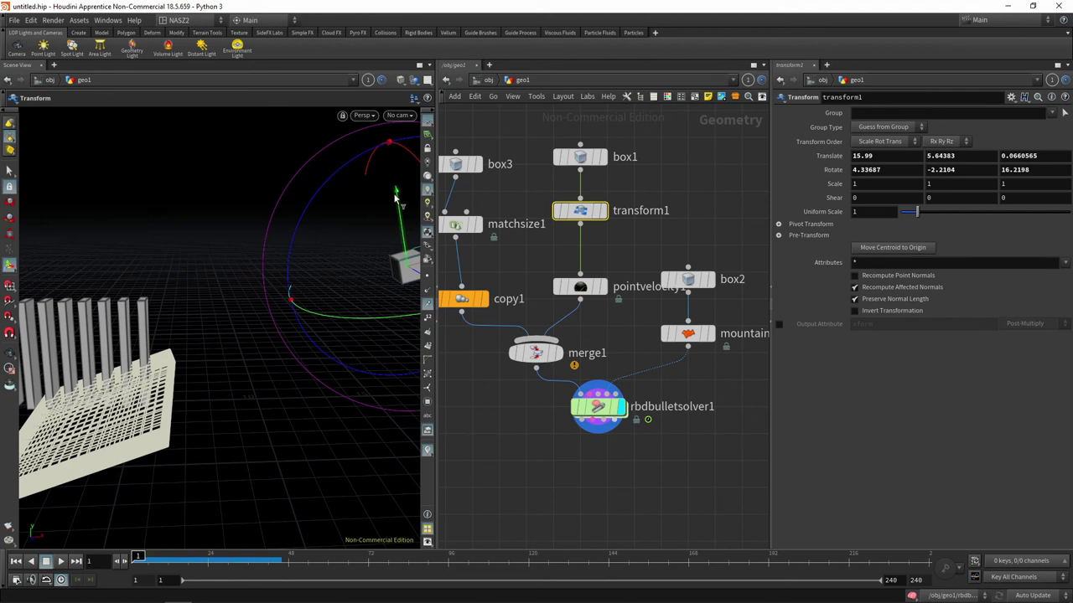
pyautogui.moveTo(398, 197); pyautogui.dragTo(394, 192)
pyautogui.click(600, 408)
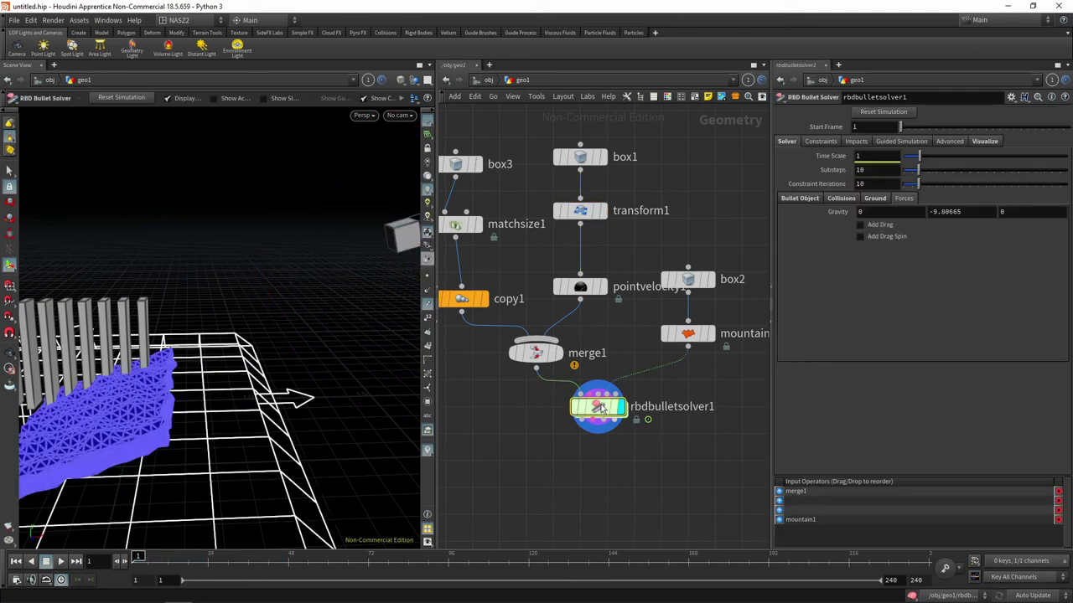
# Replay the simulation and scrub between frames 54 and 69 to check the impact
pyautogui.click(63, 563)
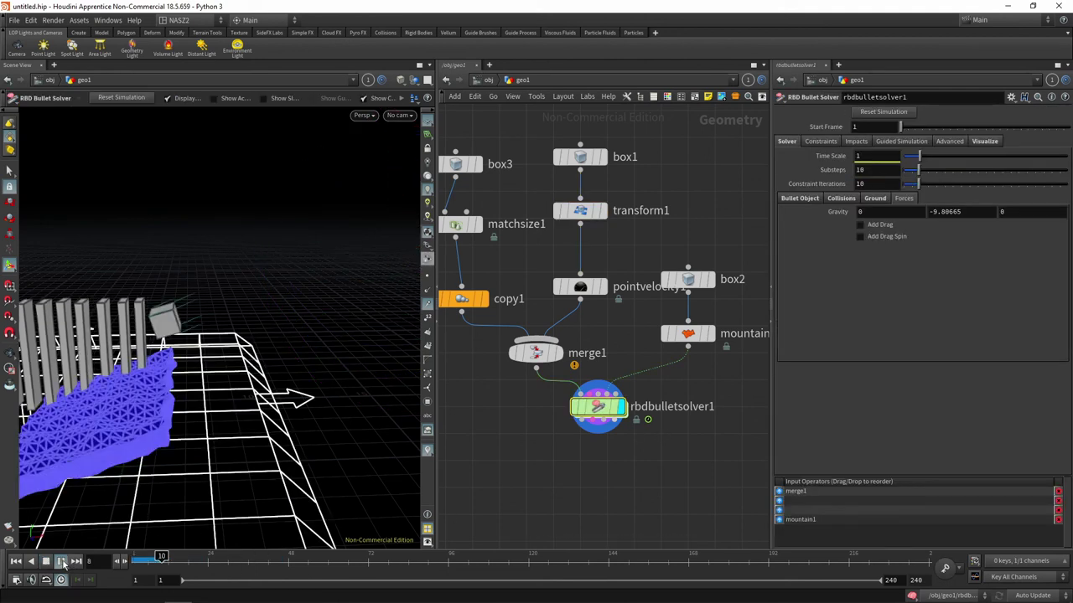
pyautogui.click(46, 563)
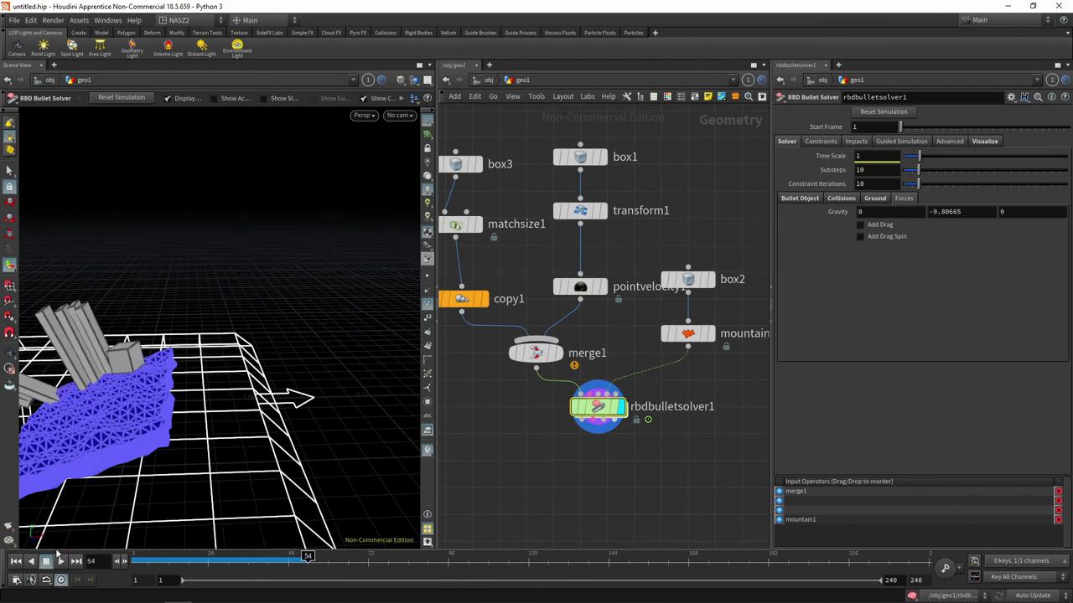
pyautogui.keyDown('alt'); pyautogui.moveTo(126, 377); pyautogui.dragTo(251, 386); pyautogui.keyUp('alt')
pyautogui.click(136, 560)
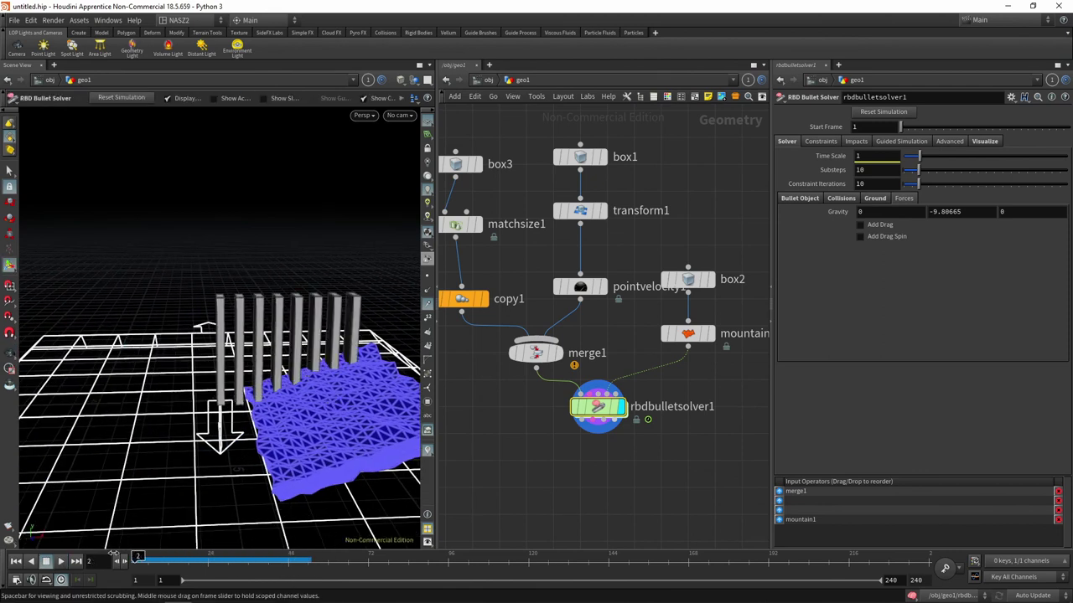
pyautogui.moveTo(109, 547); pyautogui.dragTo(357, 556)
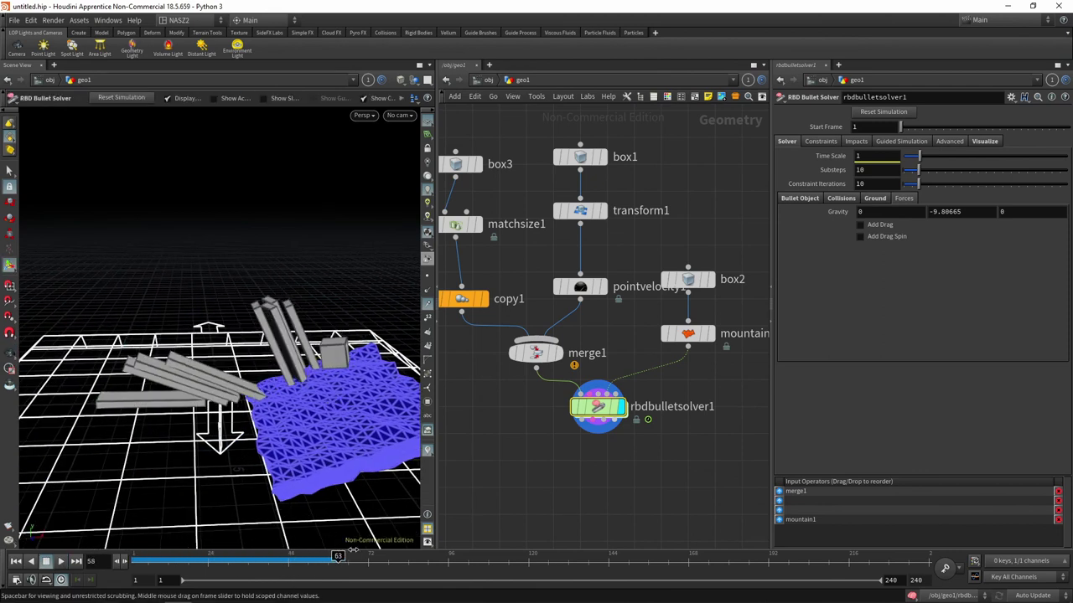
pyautogui.click(308, 557)
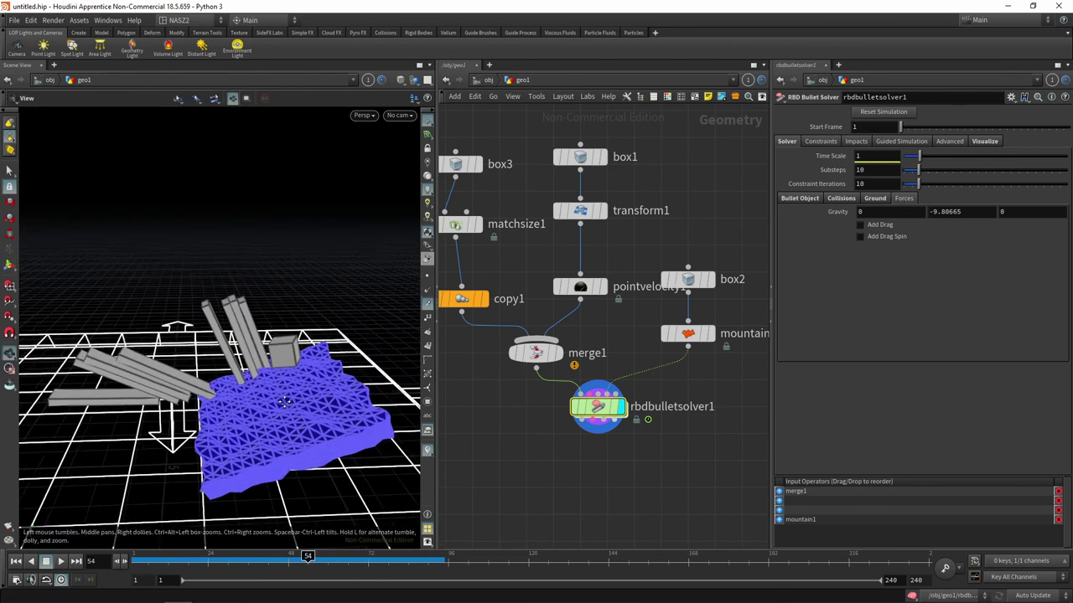
pyautogui.moveTo(309, 392)
pyautogui.mouseDown()
pyautogui.moveTo(671, 382)
pyautogui.moveTo(645, 406)
pyautogui.mouseUp()
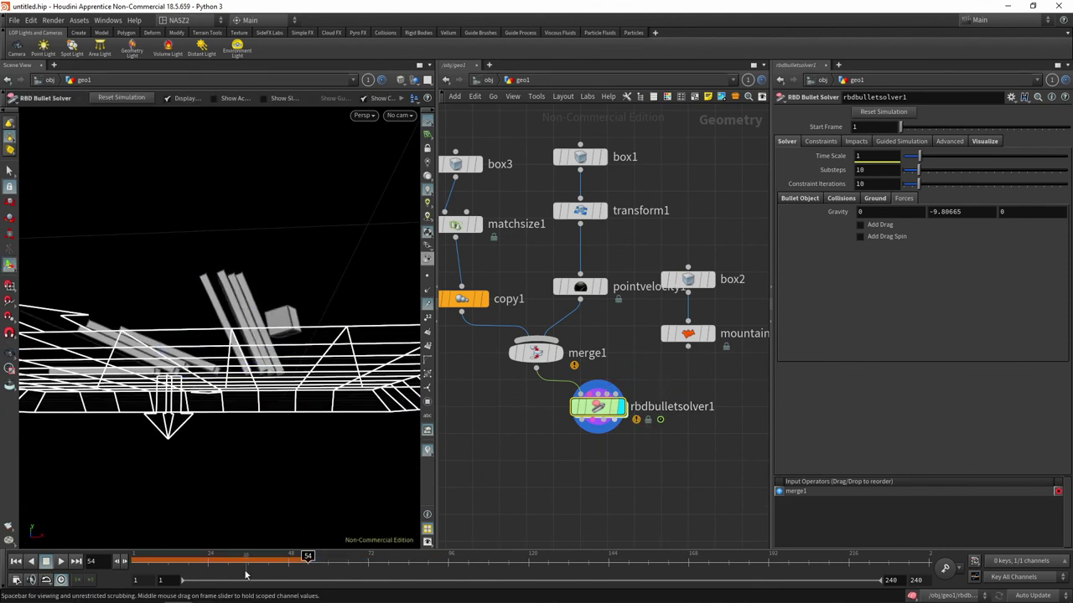
# Rerun the simulation without the terrain and watch the slabs topple from several angles
pyautogui.click(15, 562)
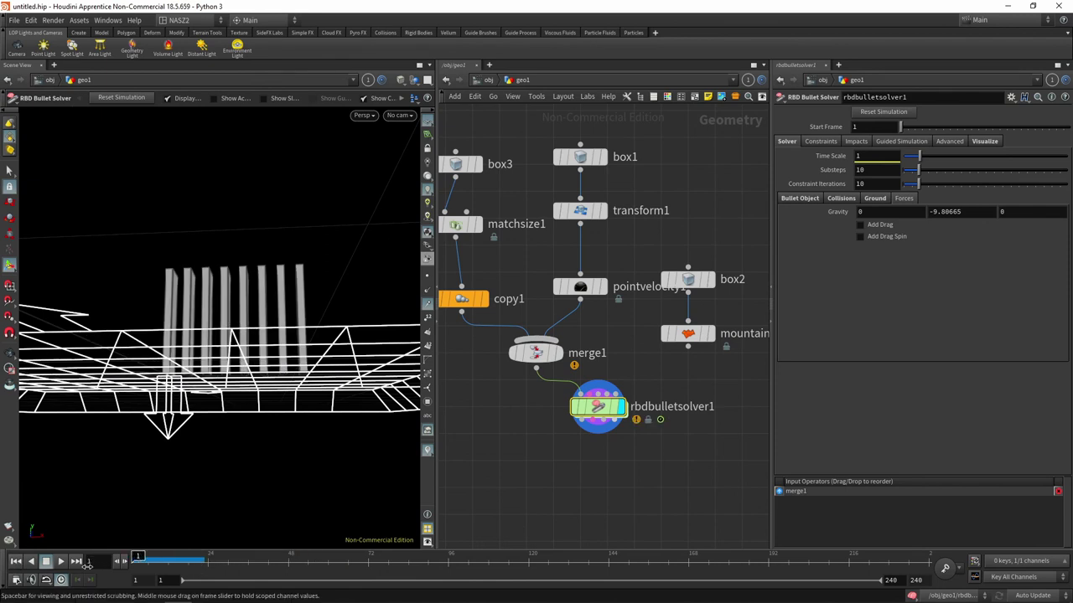
pyautogui.click(59, 563)
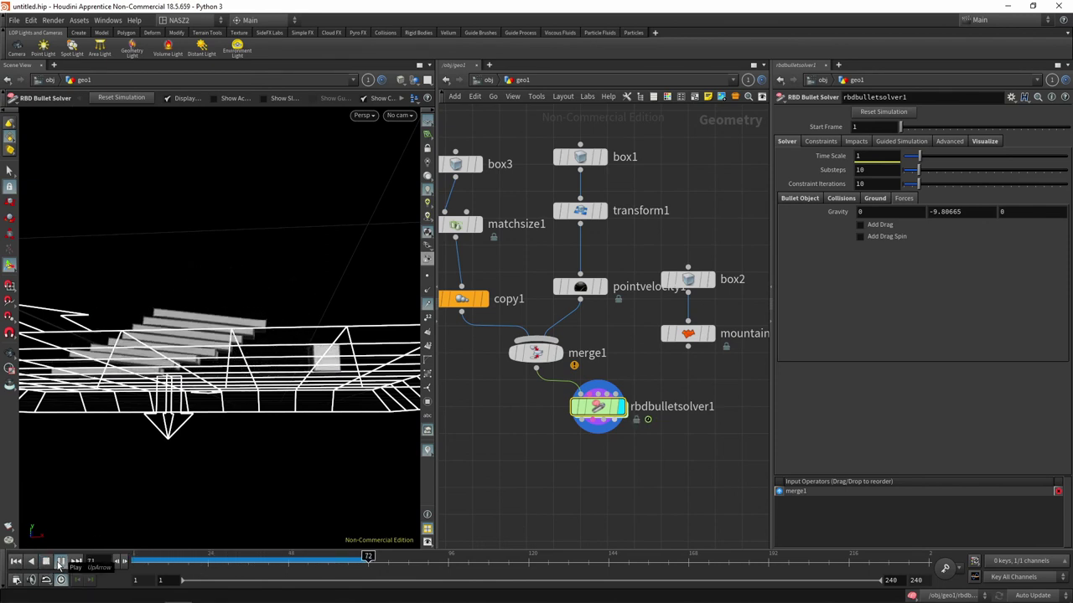
pyautogui.click(59, 563)
pyautogui.press('Escape')
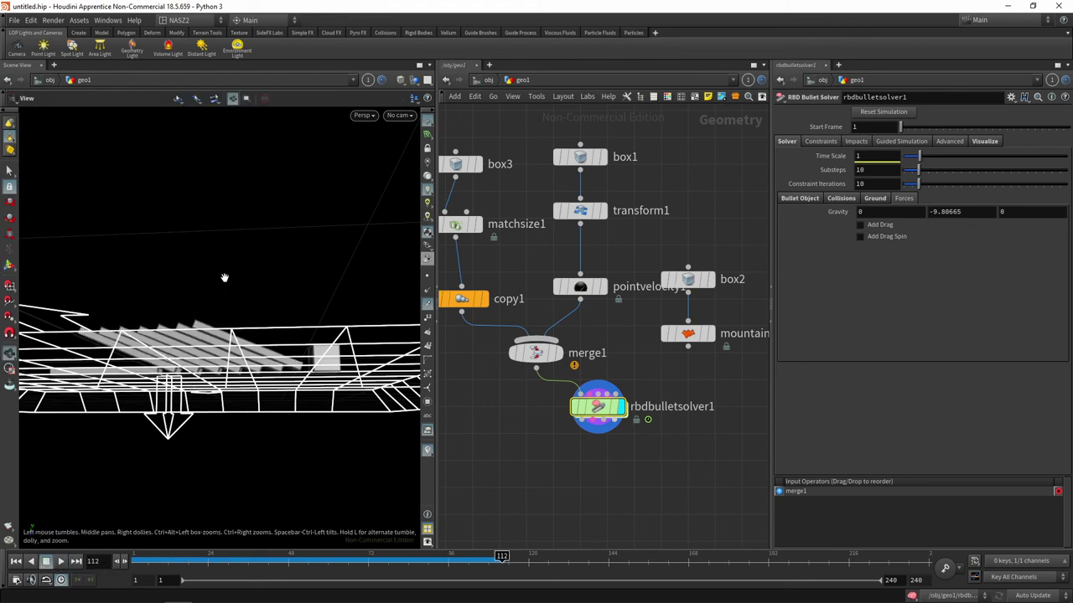
pyautogui.moveTo(223, 276)
pyautogui.mouseDown()
pyautogui.moveTo(167, 321)
pyautogui.moveTo(193, 335)
pyautogui.mouseUp()
pyautogui.moveTo(501, 557); pyautogui.dragTo(134, 559)
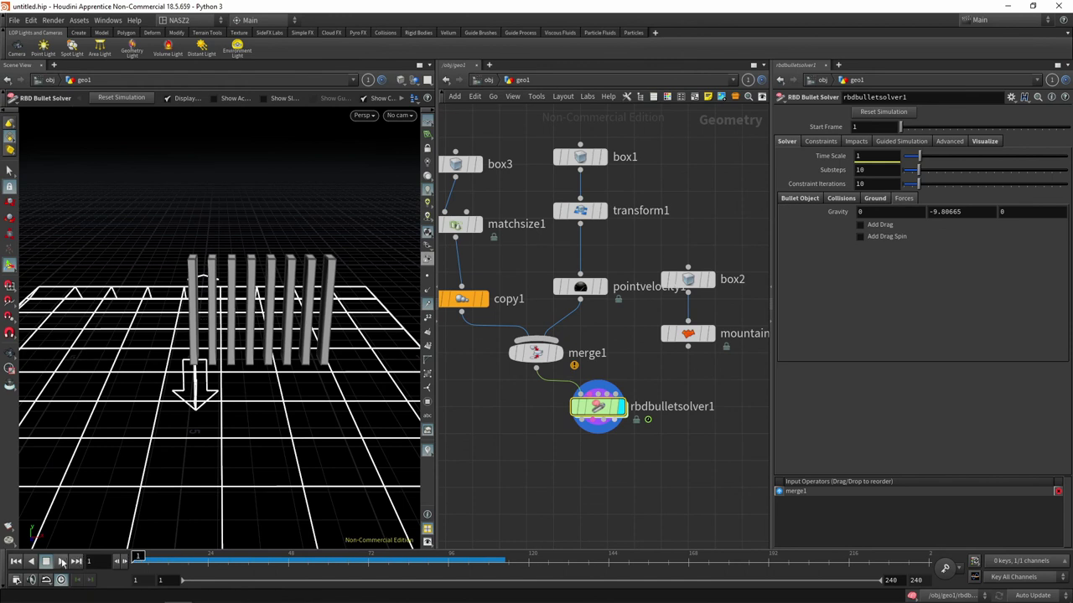
pyautogui.click(63, 562)
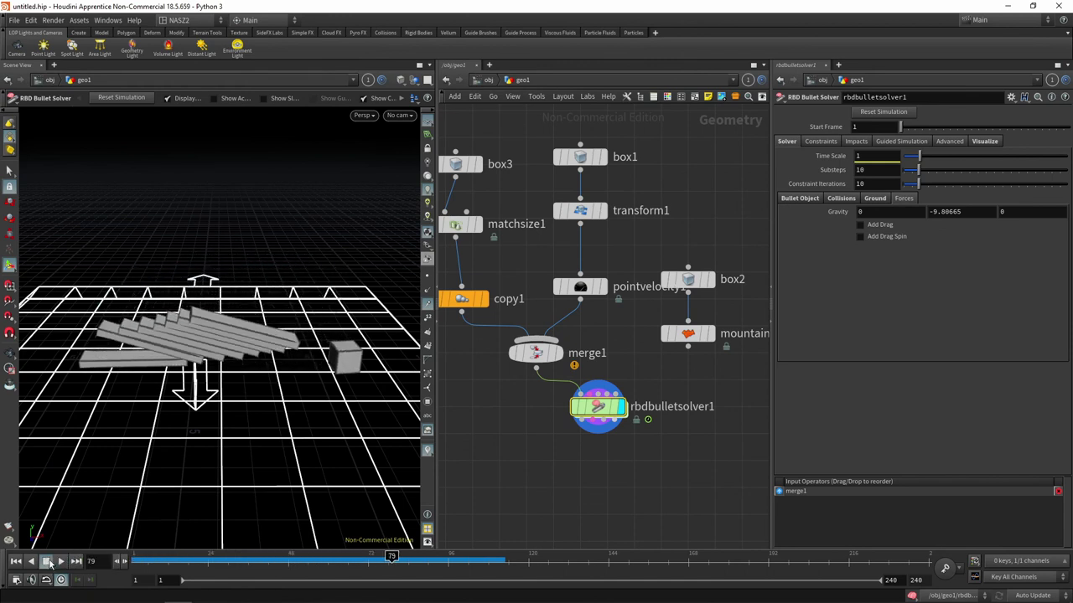
# Move rbdbulletsolver1 directly beneath merge1 in the network editor
pyautogui.moveTo(656, 368); pyautogui.dragTo(651, 376, button='middle')
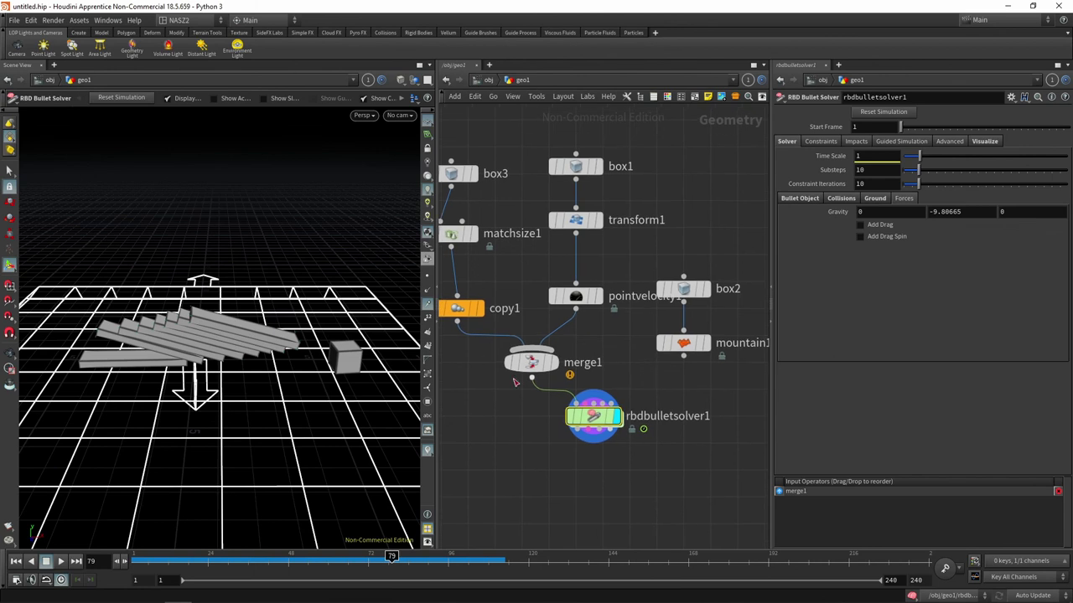
pyautogui.scroll(-2, 541, 378)
pyautogui.middleClick(541, 375)
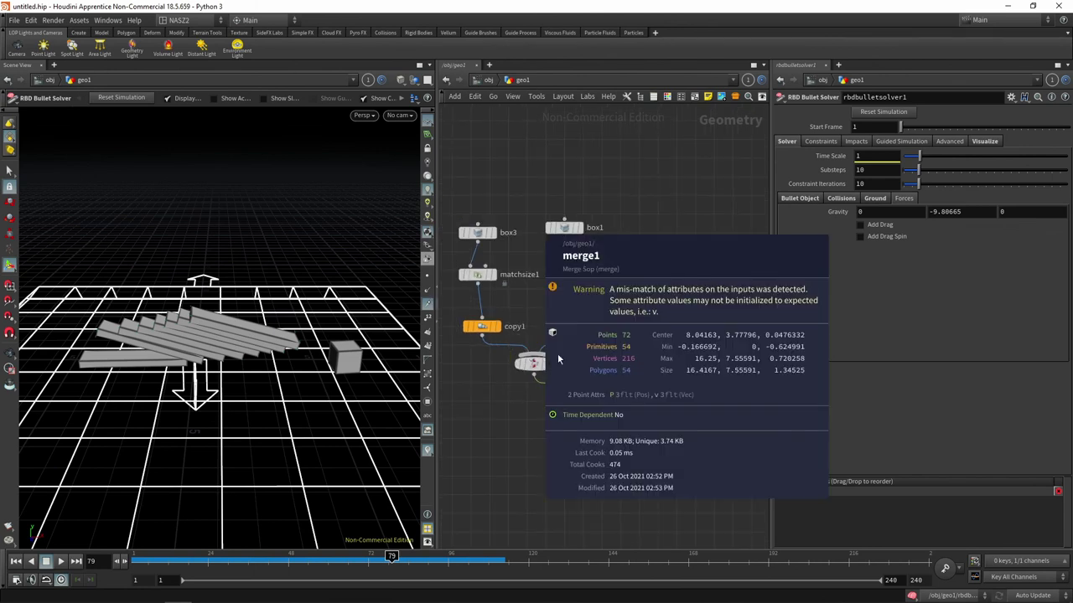
pyautogui.moveTo(510, 413); pyautogui.dragTo(561, 387, button='middle')
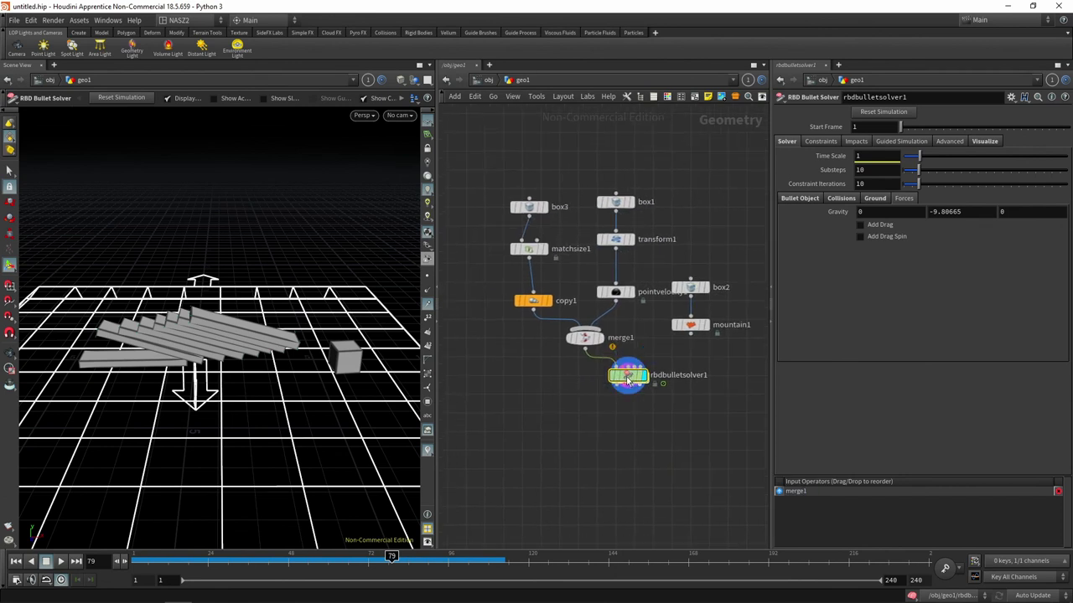
pyautogui.moveTo(641, 372); pyautogui.dragTo(596, 384)
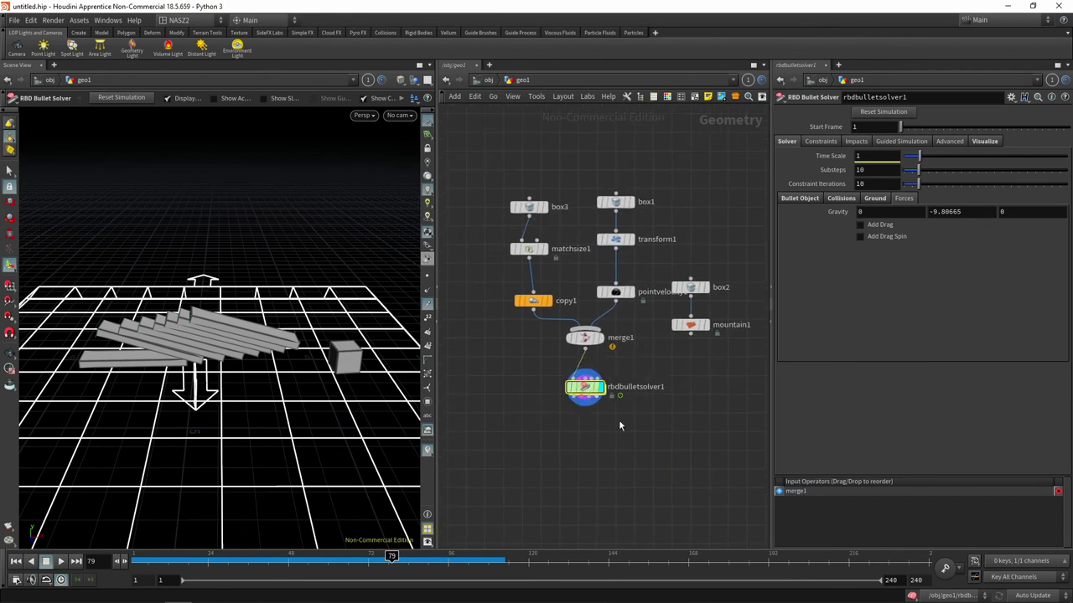
pyautogui.scroll(2, 659, 324)
pyautogui.scroll(-2, 659, 324)
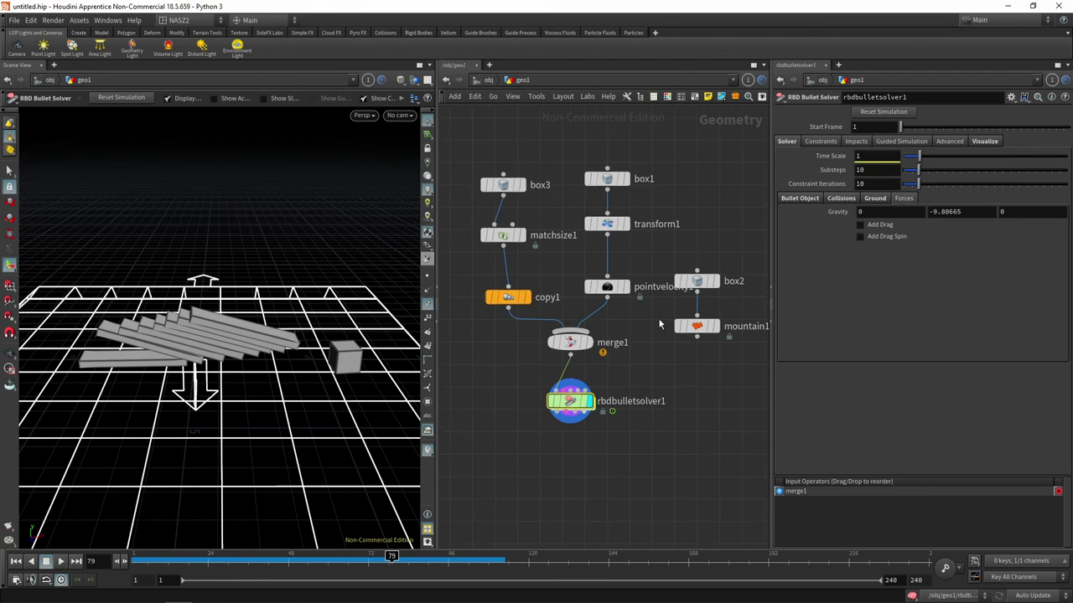
pyautogui.moveTo(664, 324); pyautogui.dragTo(642, 314, button='middle')
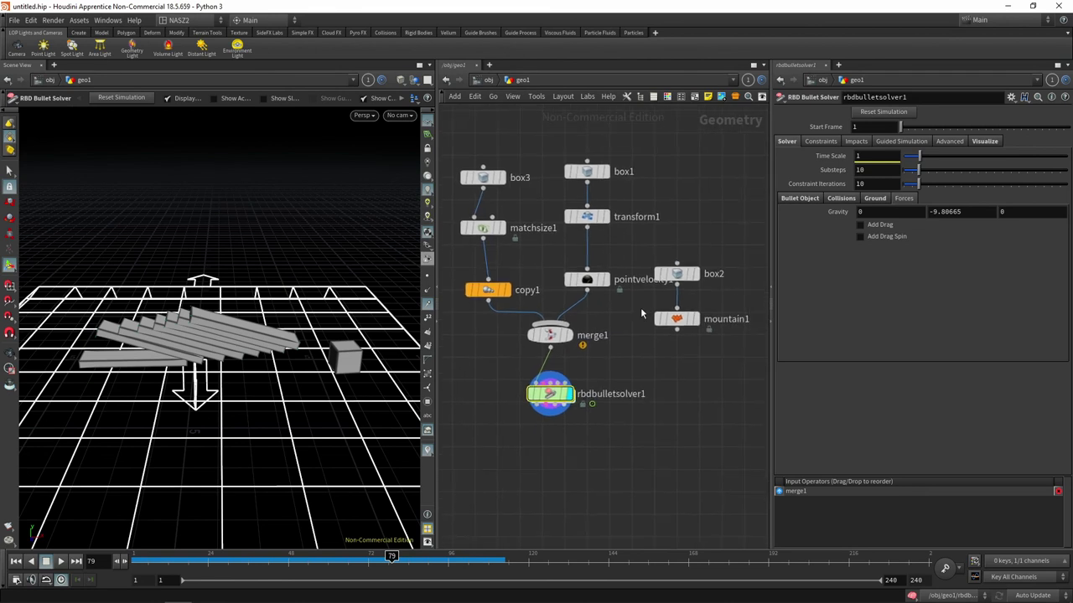